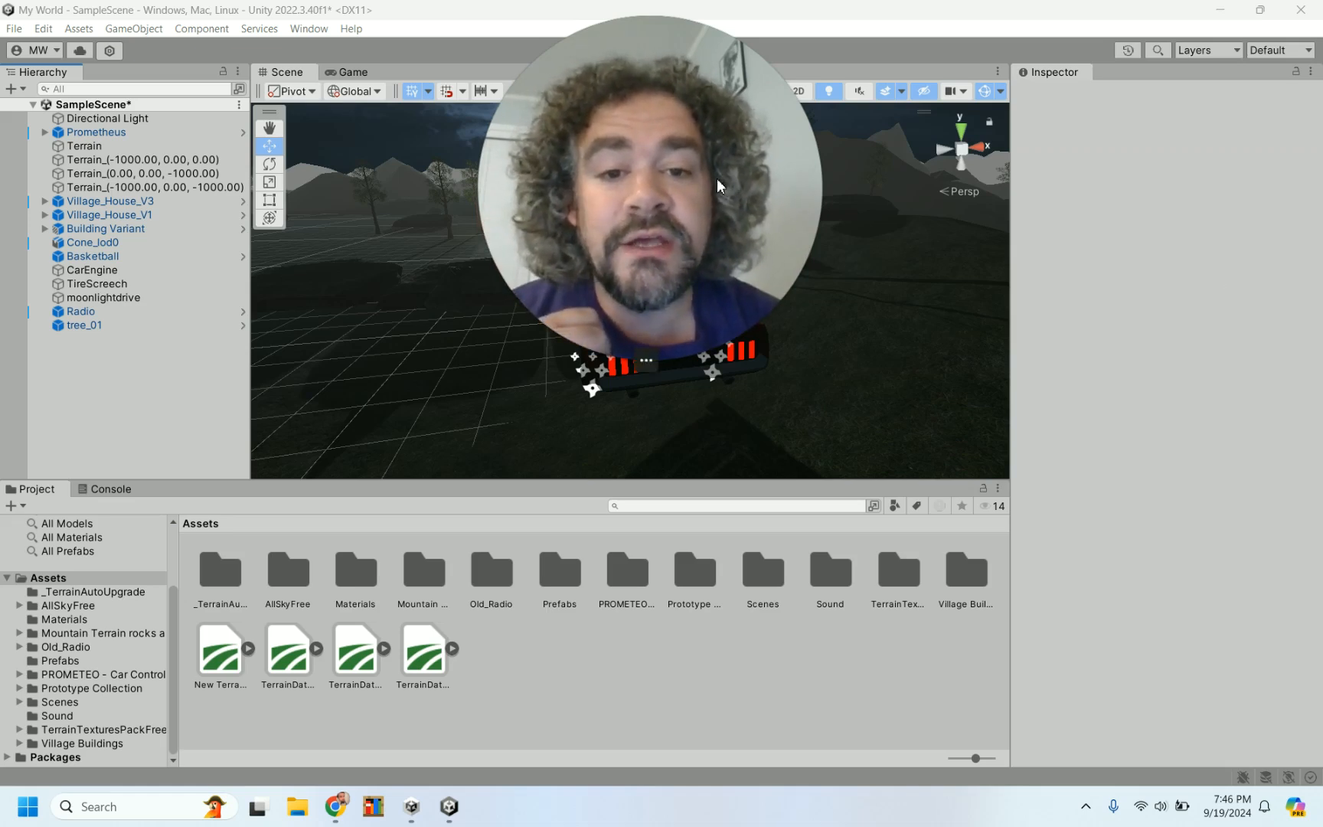
Play-test the scene by driving the car around the terrain, and stop the play mode.
{"action": "left_click_drag", "start_coordinate": [716, 179], "coordinate": [1181, 459]}
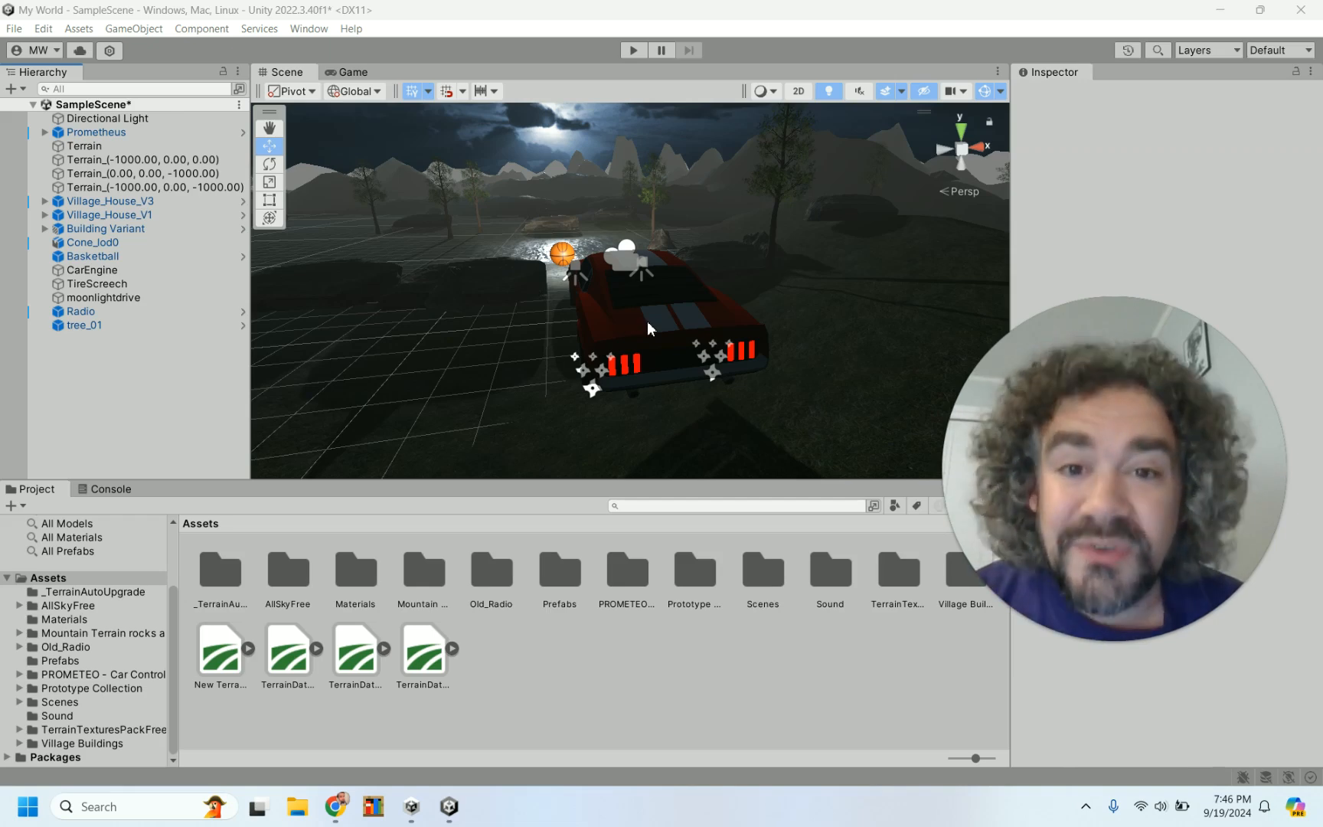
{"action": "left_click", "coordinate": [640, 48]}
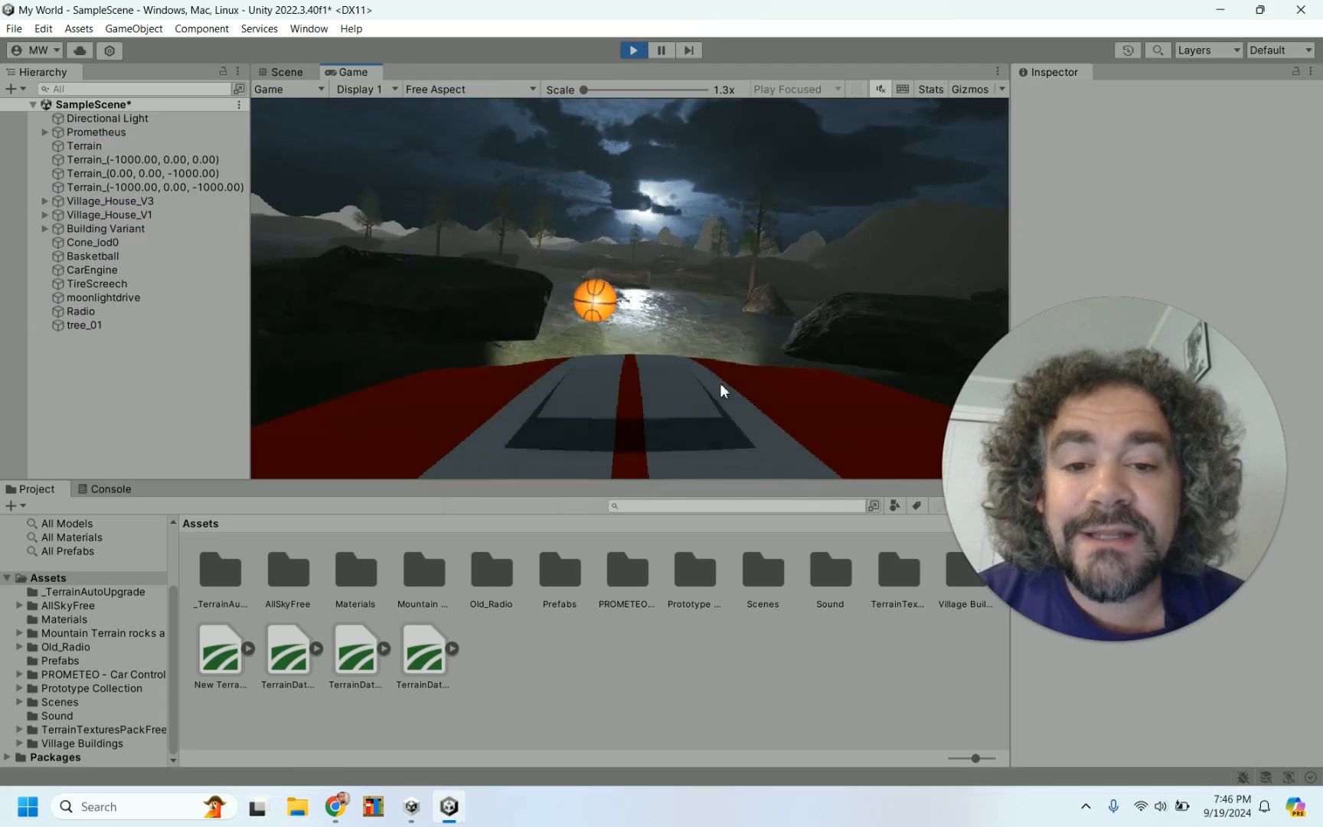
{"action": "key", "text": "w"}
{"action": "key", "text": "a"}
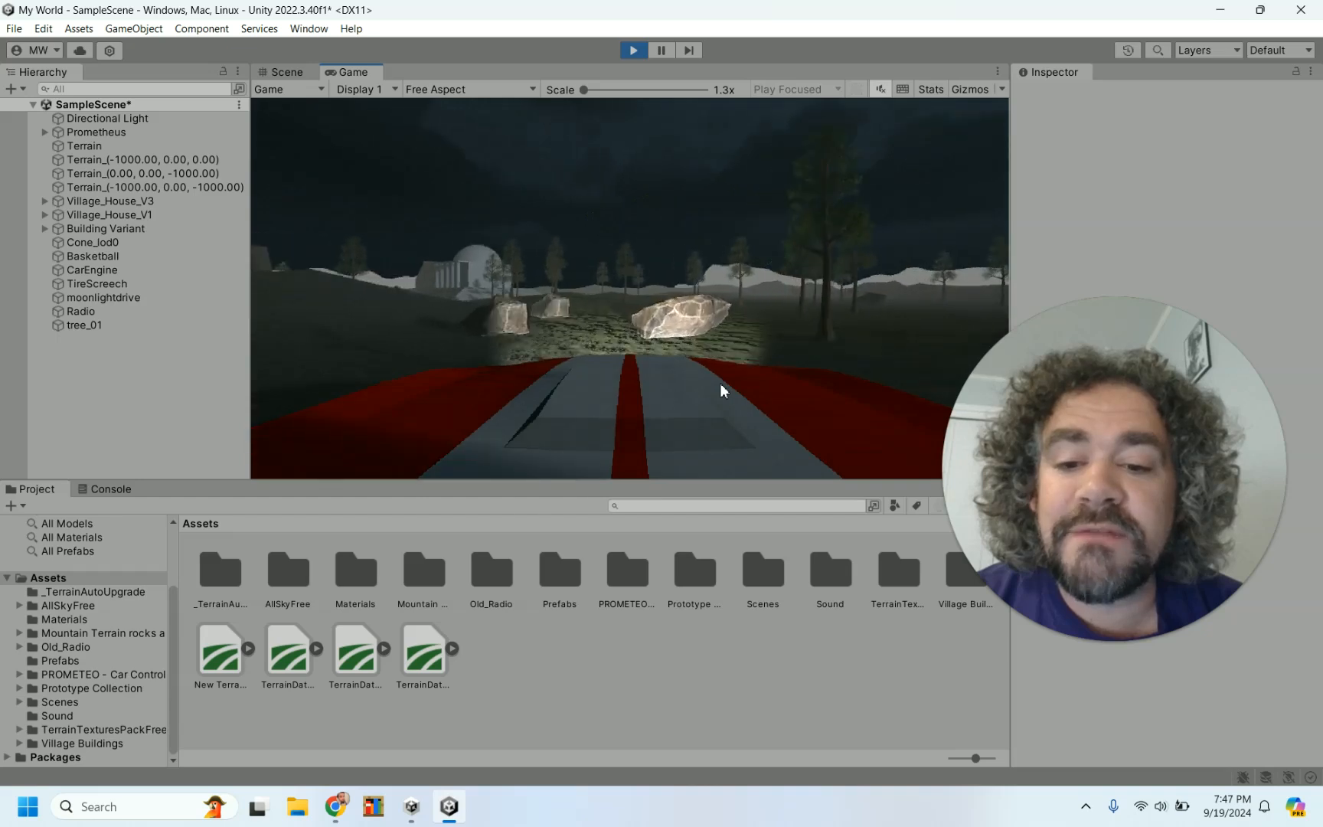
{"action": "key", "text": "d"}
{"action": "key", "text": "d"}
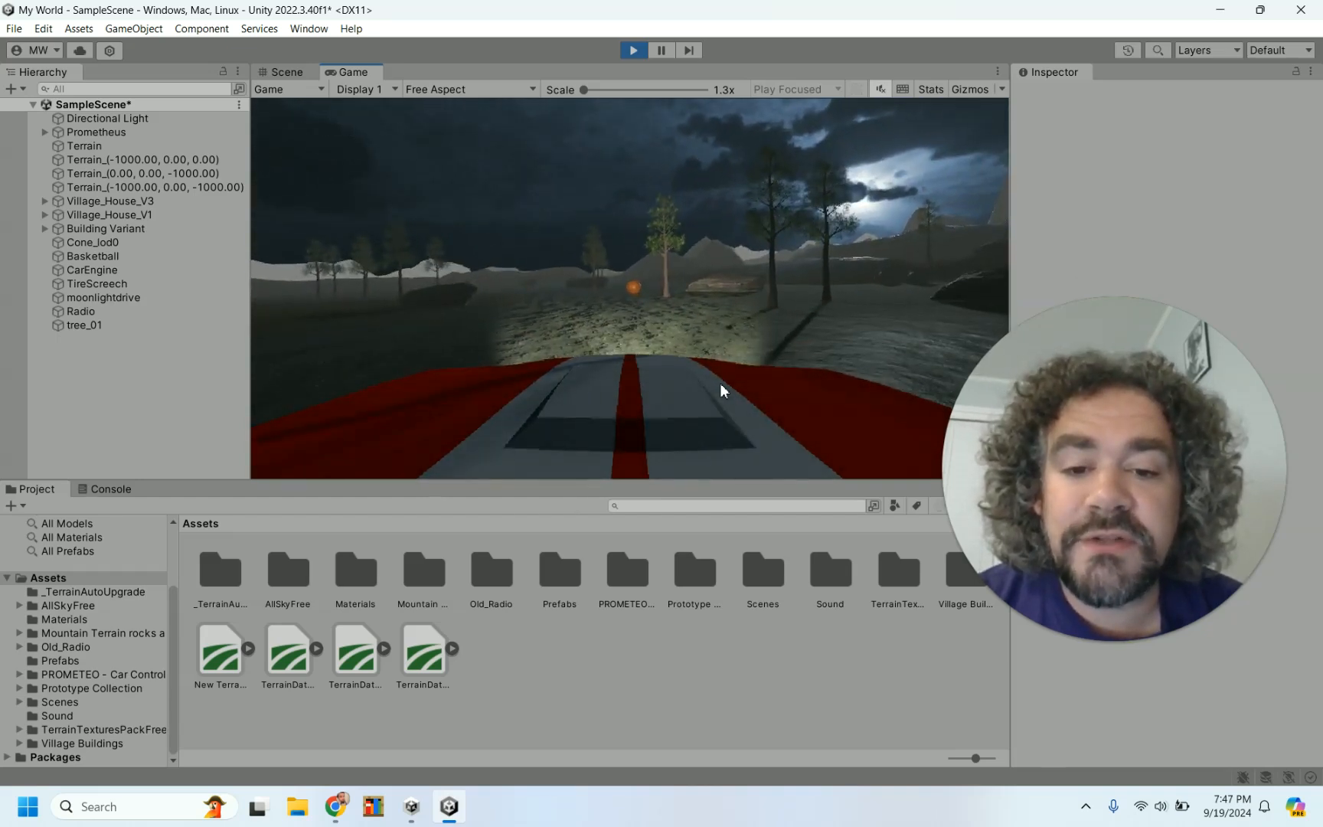
{"action": "key", "text": "w"}
{"action": "key", "text": "d"}
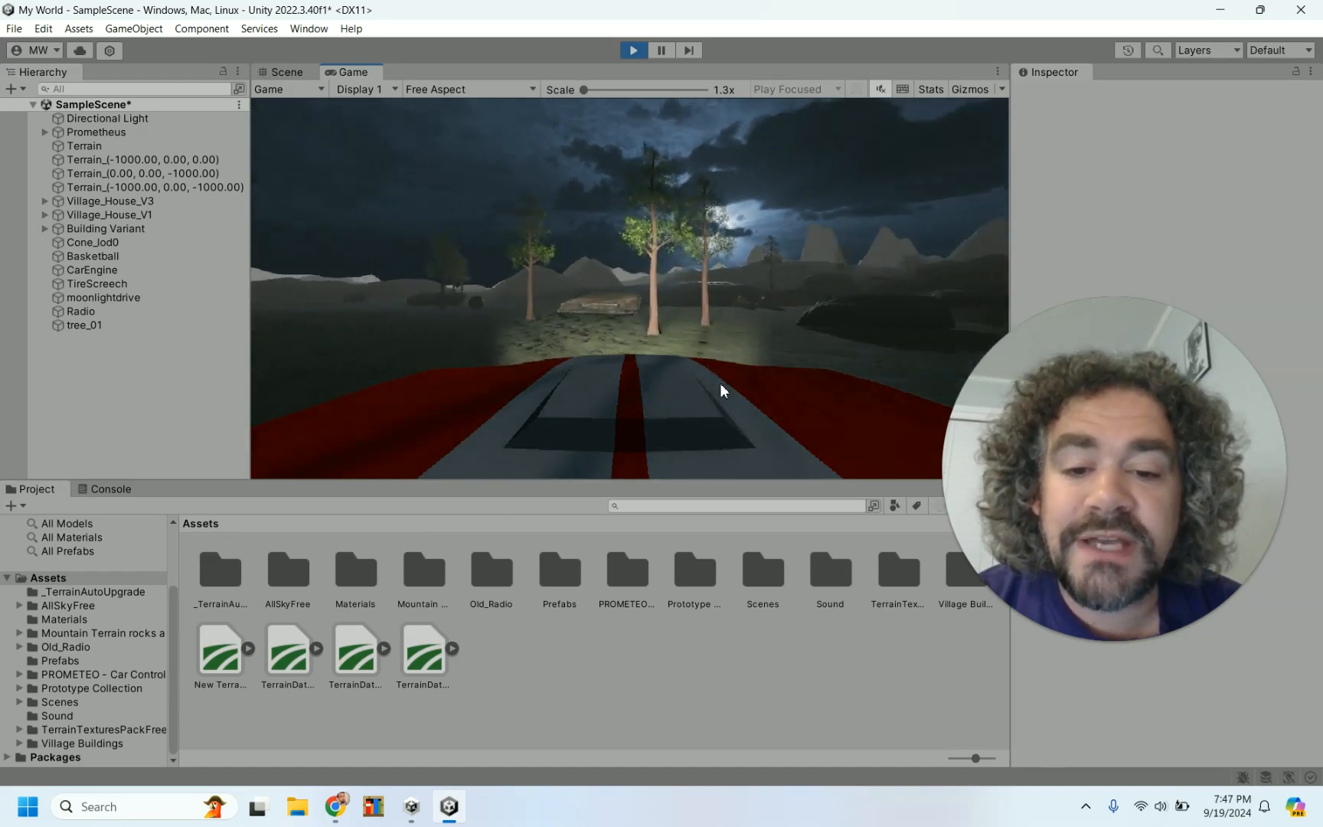
{"action": "key", "text": "a"}
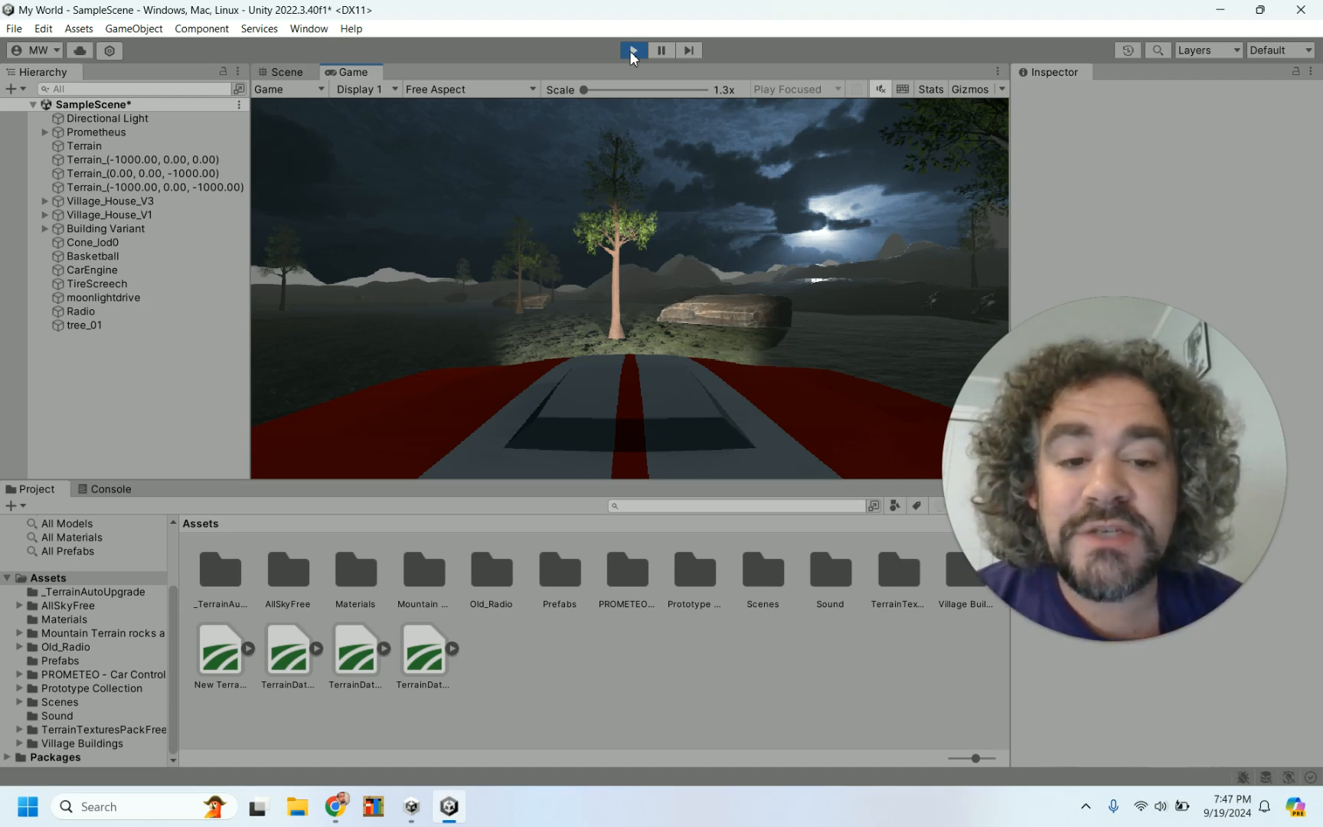
{"action": "left_click", "coordinate": [633, 51]}
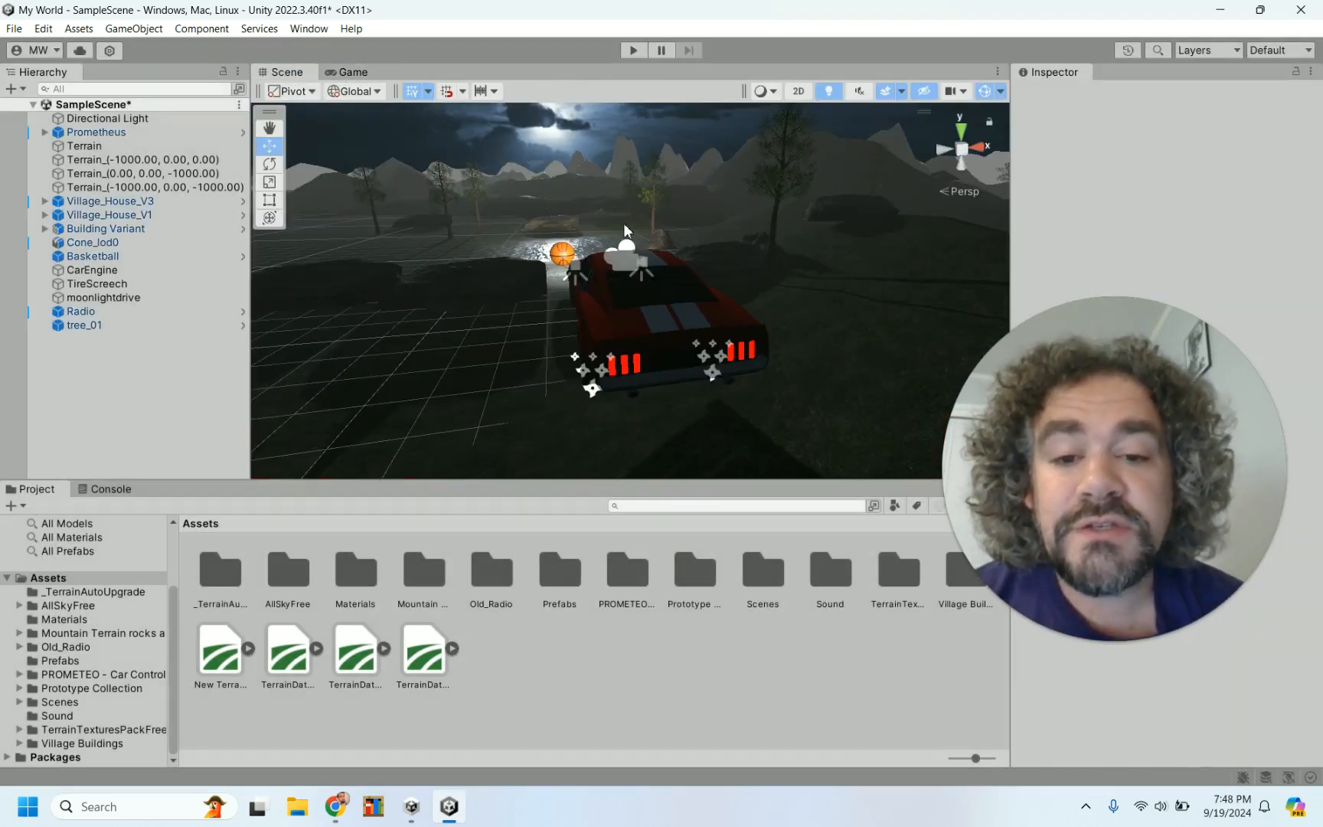
Create an empty object named Campfire on the open ground in front of the large flat rock.
{"action": "scroll", "coordinate": [610, 224], "scroll_direction": "up", "scroll_amount": 10}
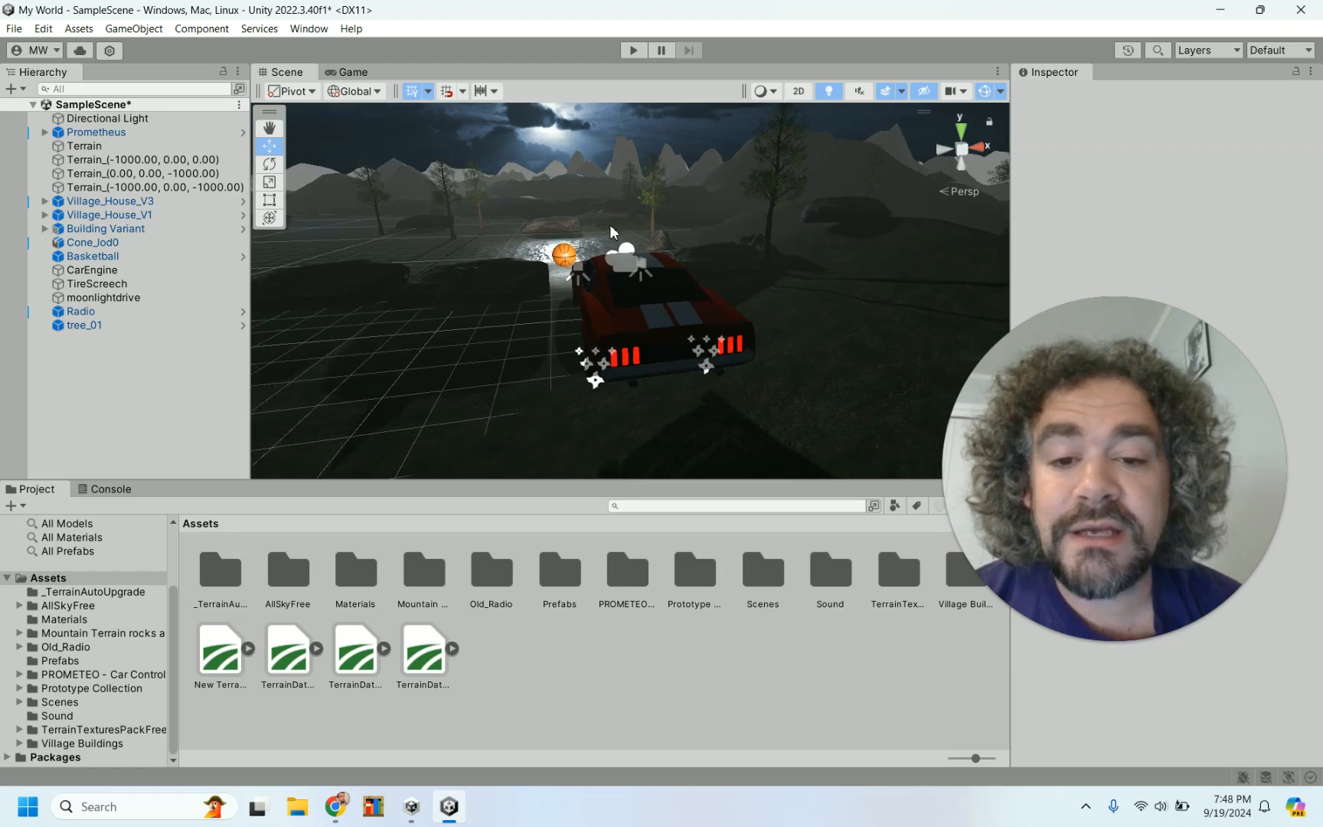
{"action": "scroll", "coordinate": [610, 224], "scroll_direction": "down", "scroll_amount": 8}
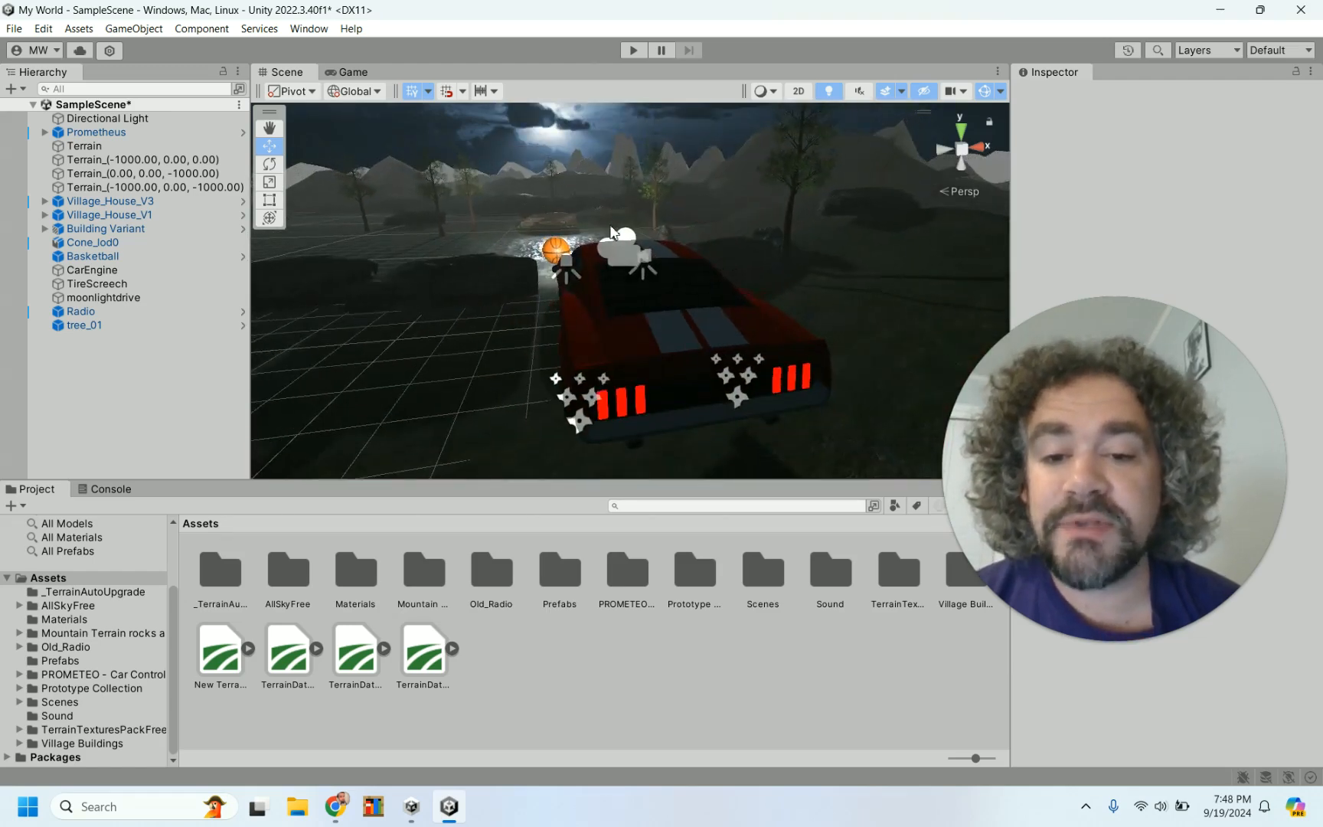
{"action": "right_click_drag", "start_coordinate": [610, 226], "coordinate": [587, 306]}
{"action": "key", "text": "w"}
{"action": "key", "text": "e"}
{"action": "key", "text": "w"}
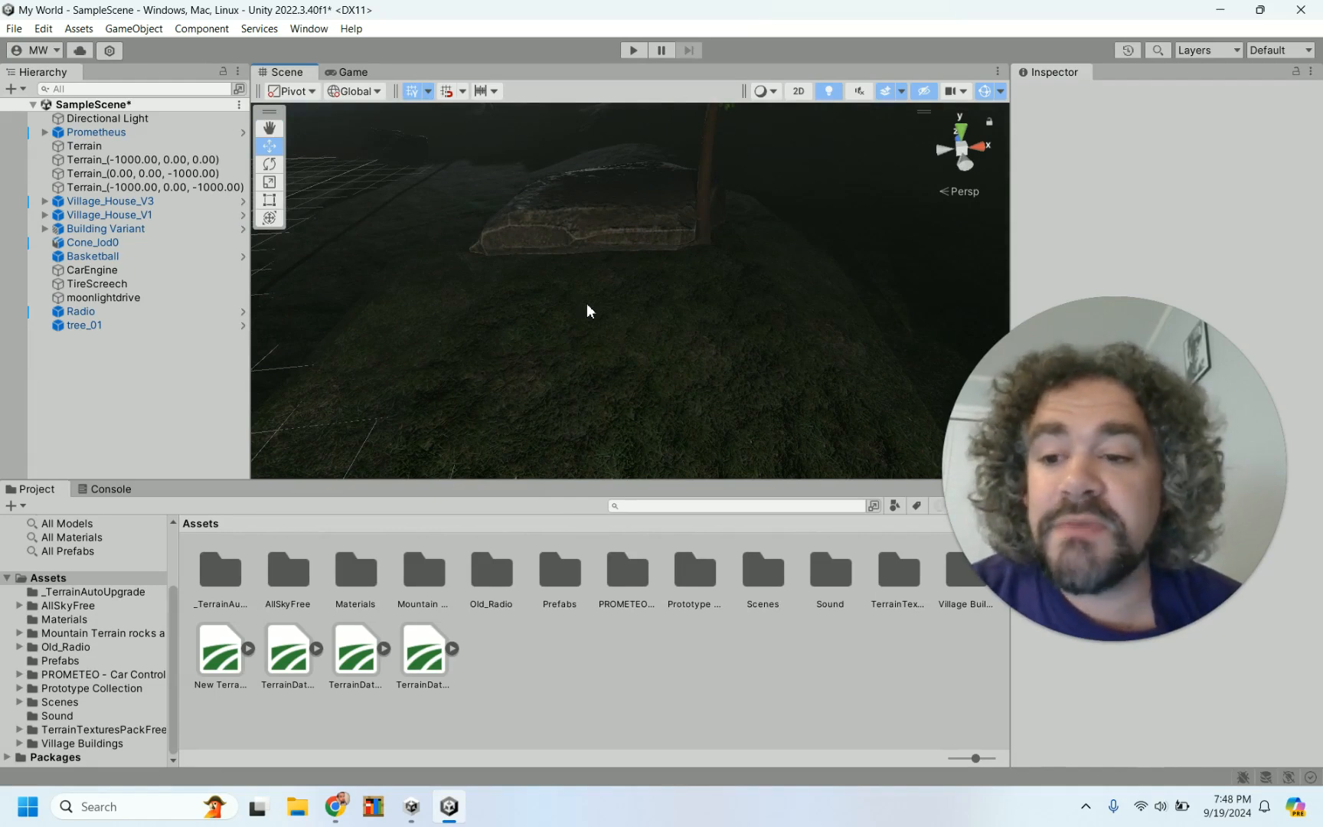
{"action": "left_click", "coordinate": [130, 377]}
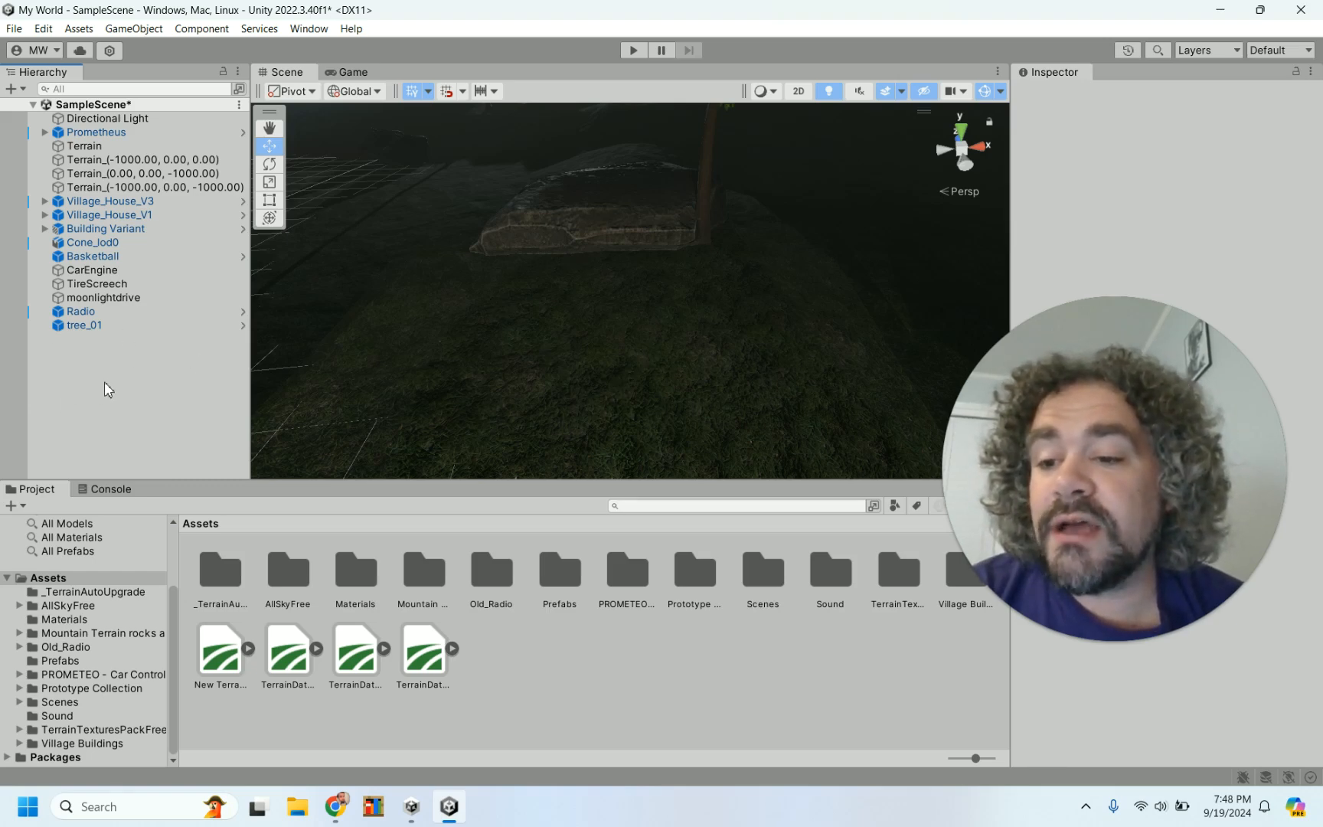
{"action": "right_click", "coordinate": [135, 393]}
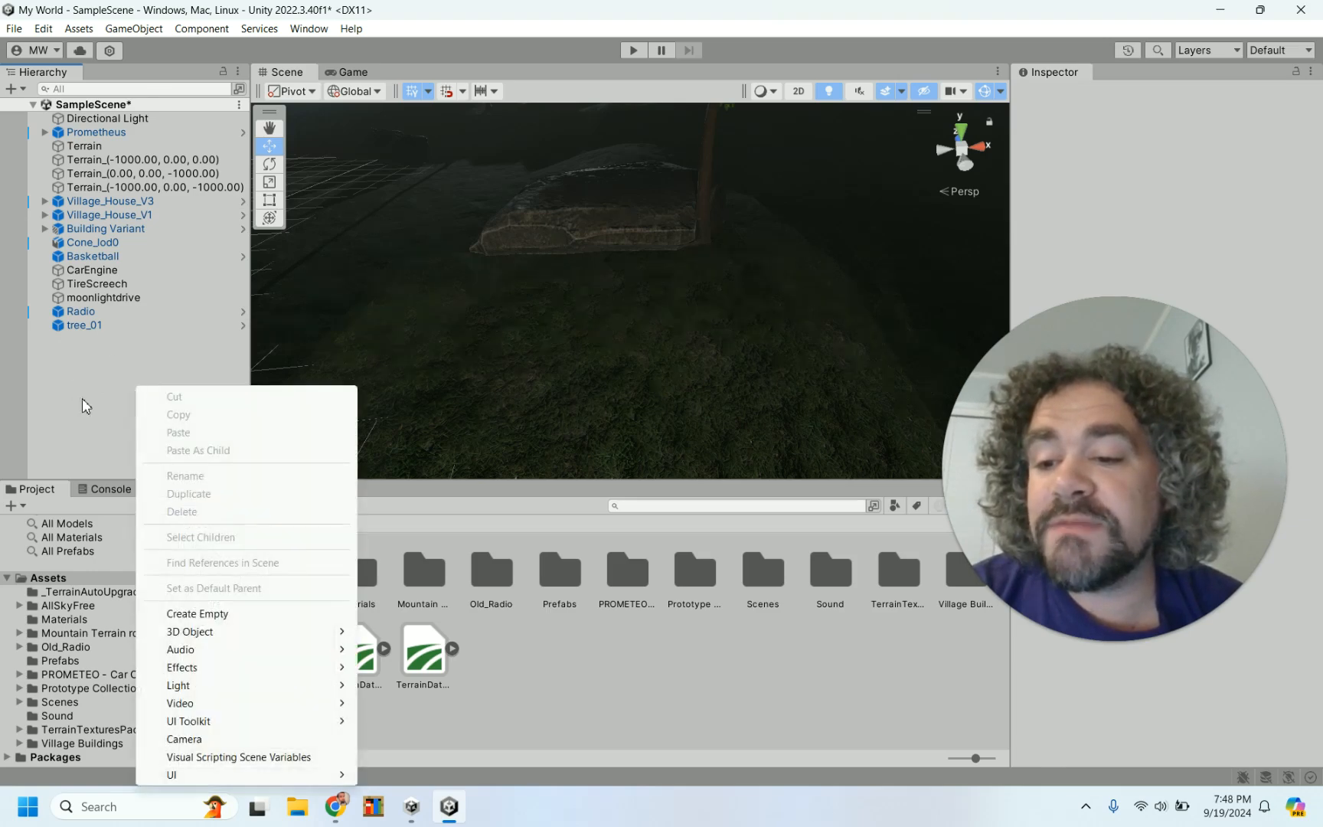
{"action": "left_click", "coordinate": [111, 370]}
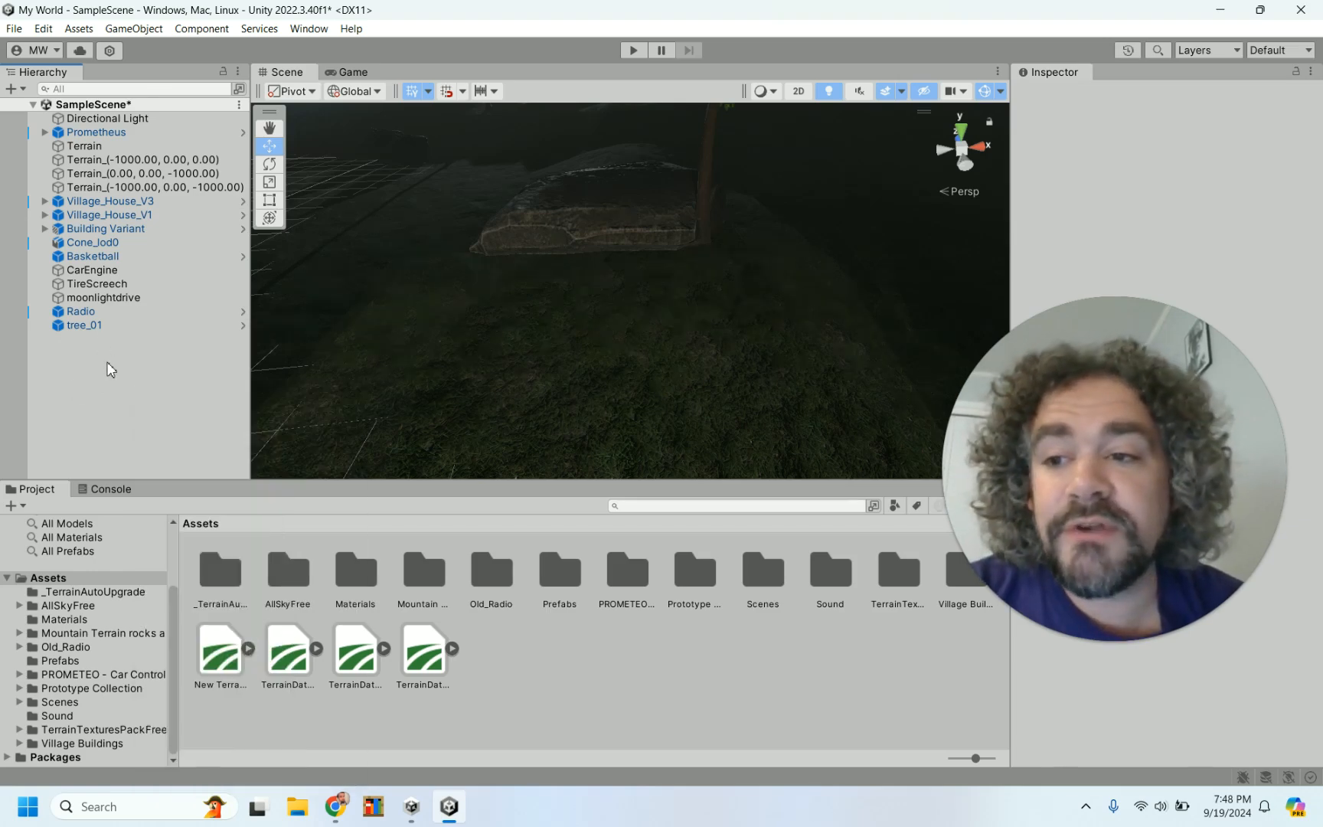
{"action": "left_click", "coordinate": [15, 90]}
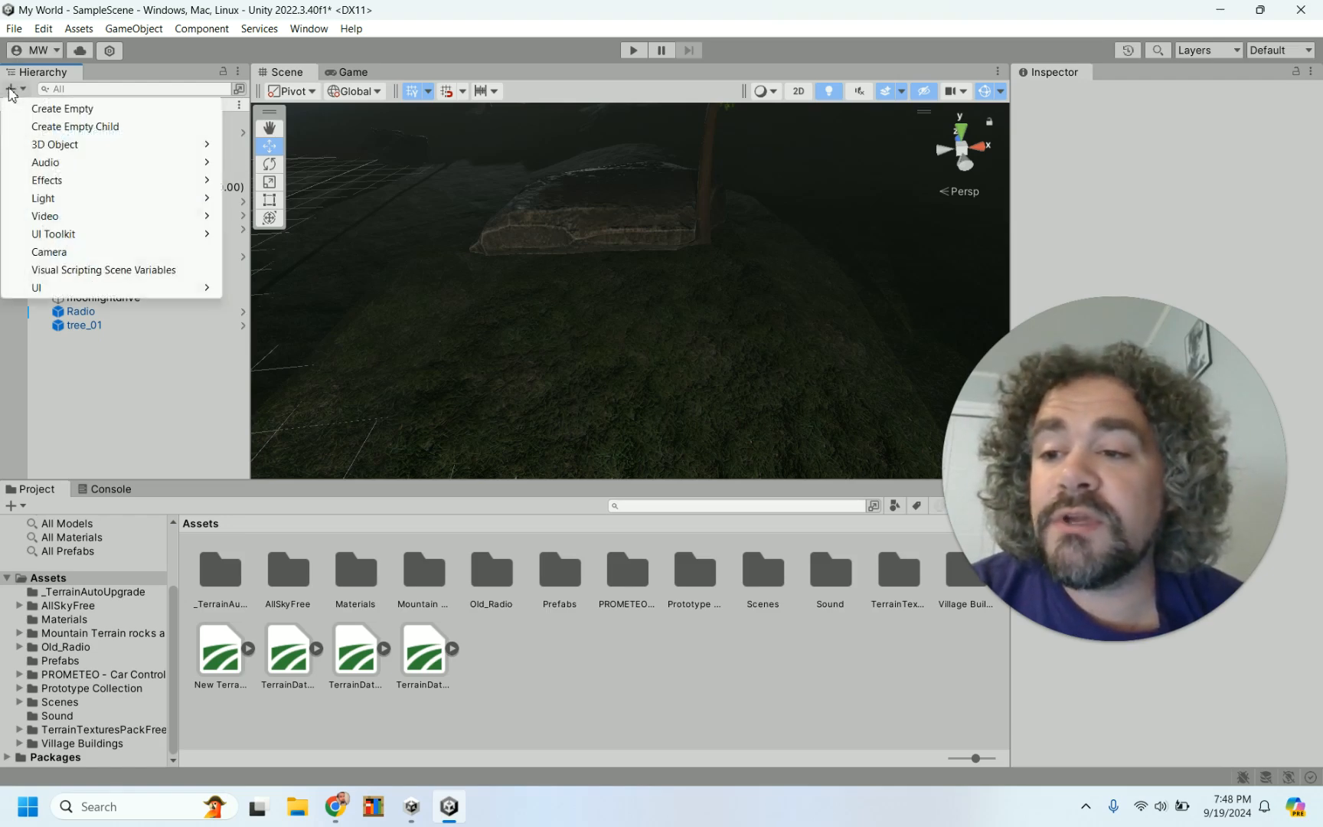
{"action": "left_click", "coordinate": [127, 110]}
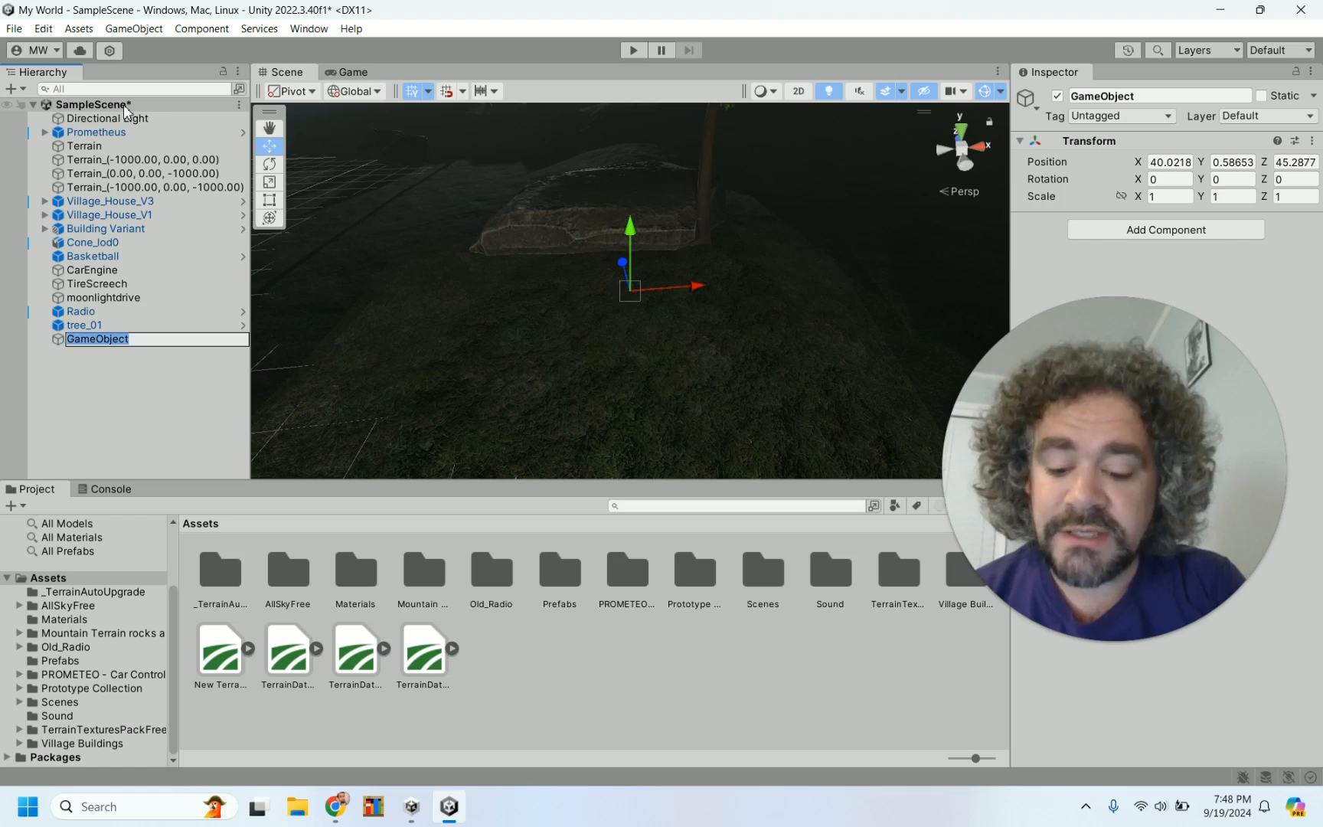
{"action": "type", "text": "Campfire"}
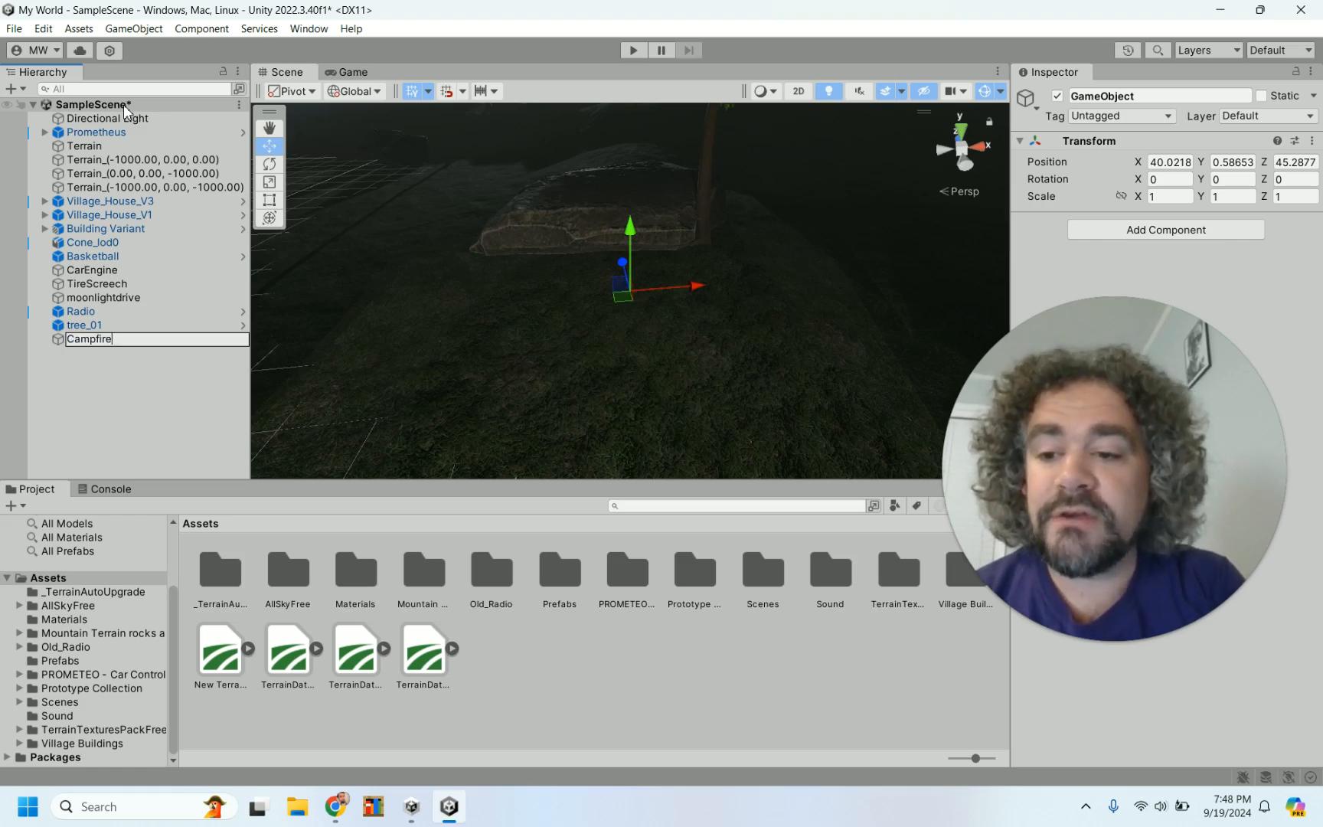
{"action": "key", "text": "Return"}
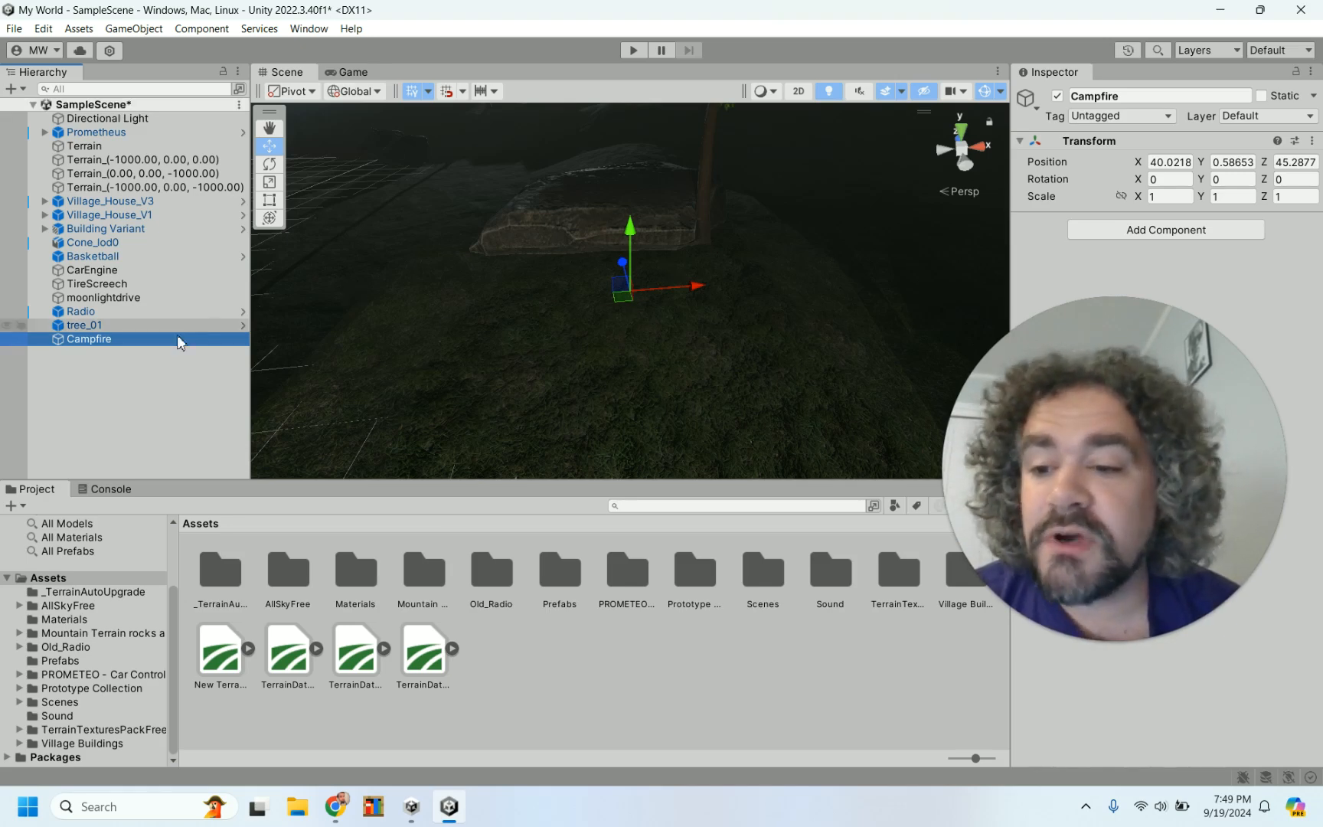
Add a cylinder as a child of Campfire and lay it on its side with a Z rotation of about 92°.
{"action": "right_click", "coordinate": [133, 345]}
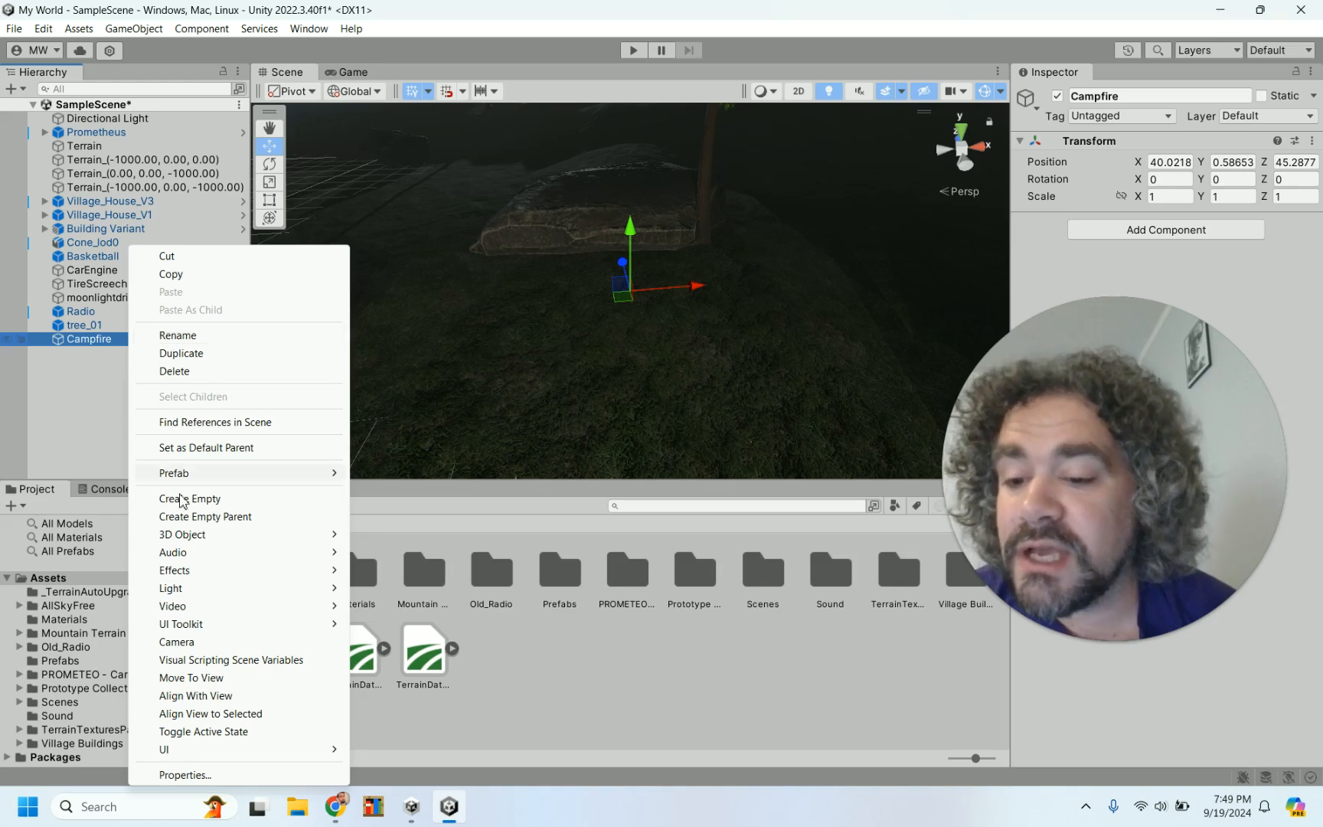
{"action": "mouse_move", "coordinate": [231, 535]}
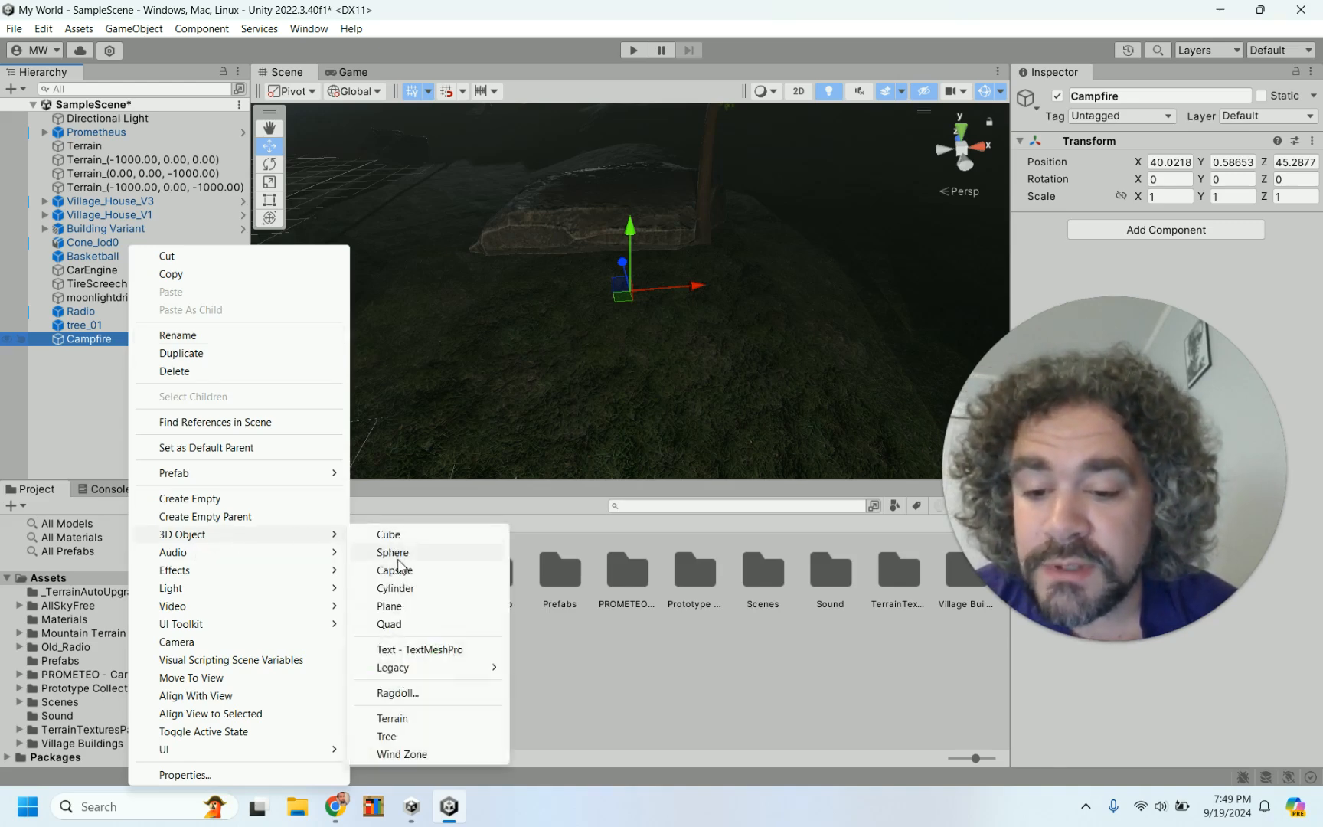
{"action": "left_click", "coordinate": [410, 590]}
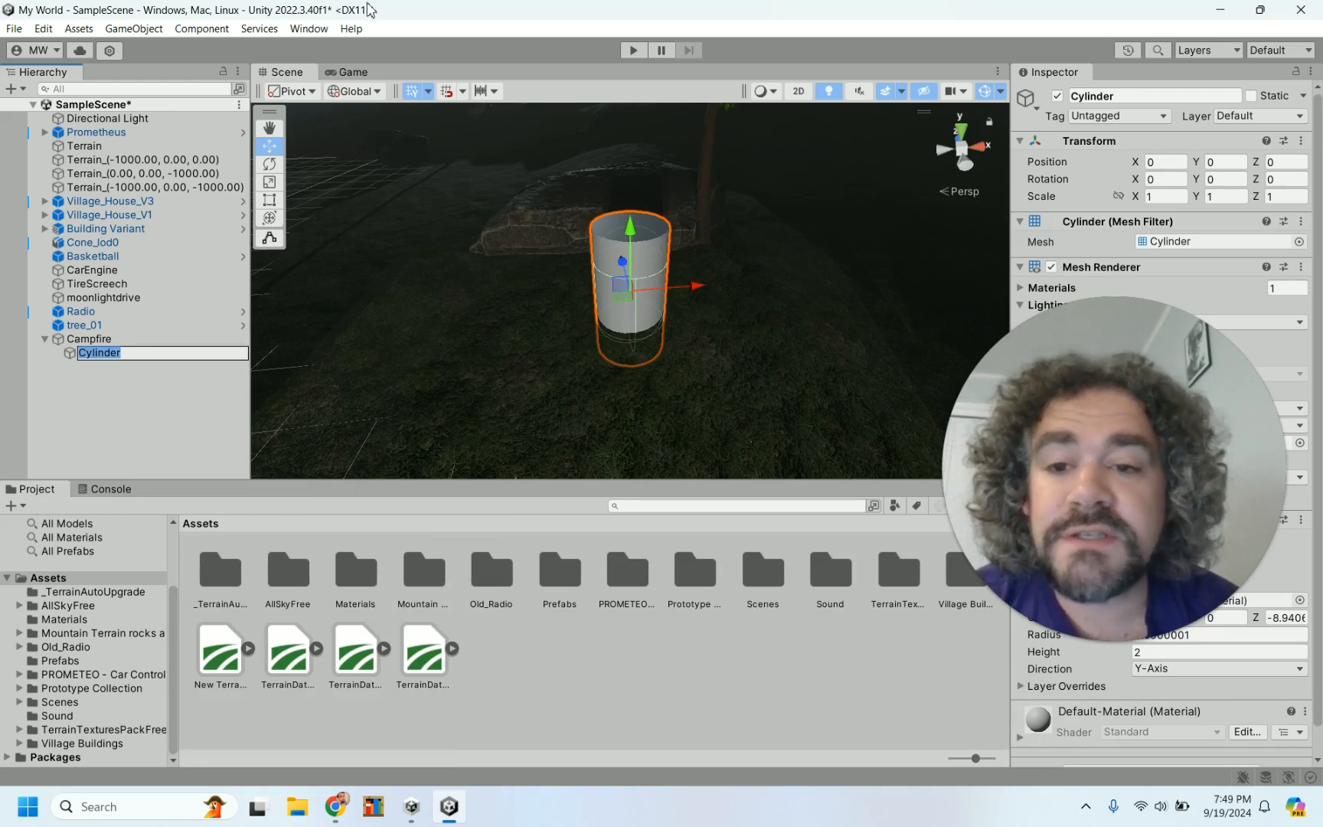
{"action": "left_click", "coordinate": [270, 164]}
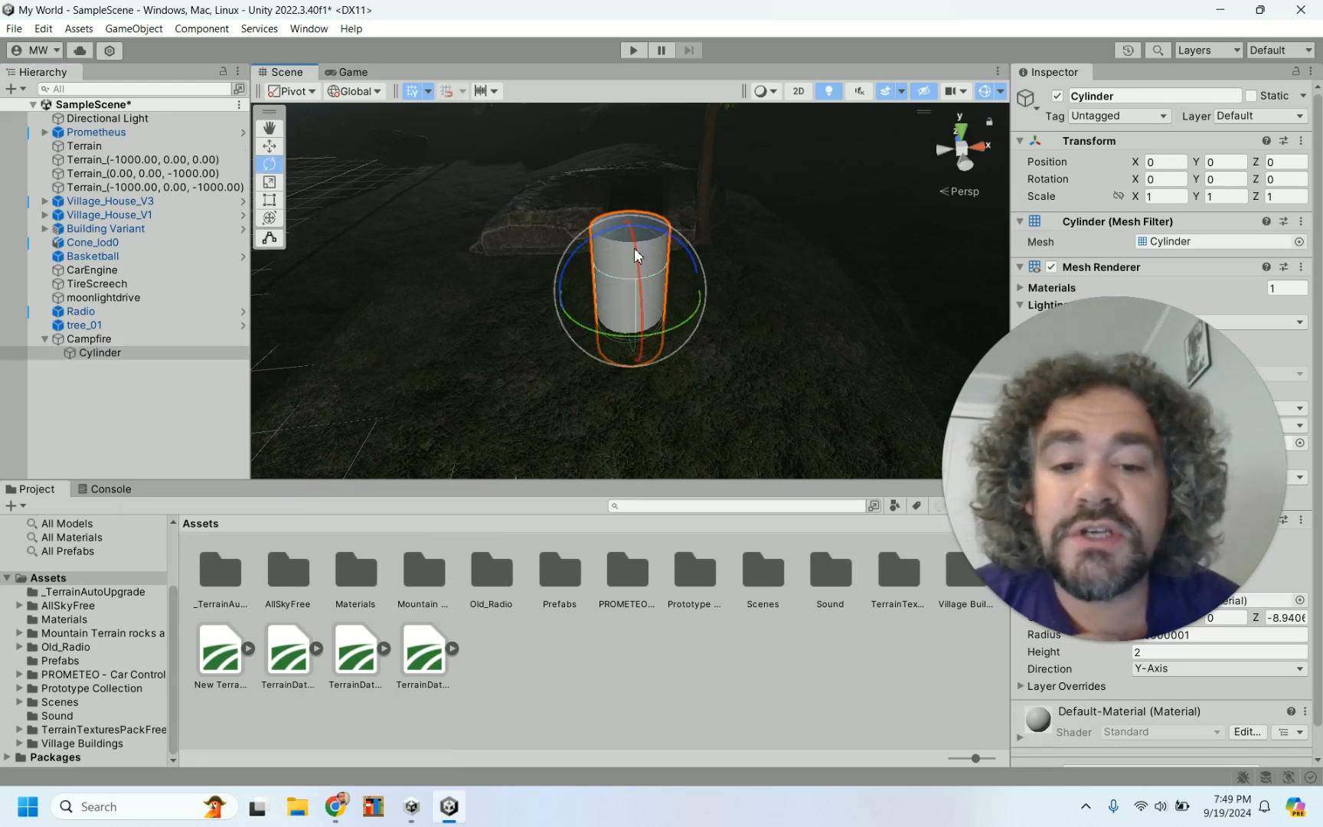
{"action": "left_click_drag", "start_coordinate": [647, 231], "coordinate": [408, 358]}
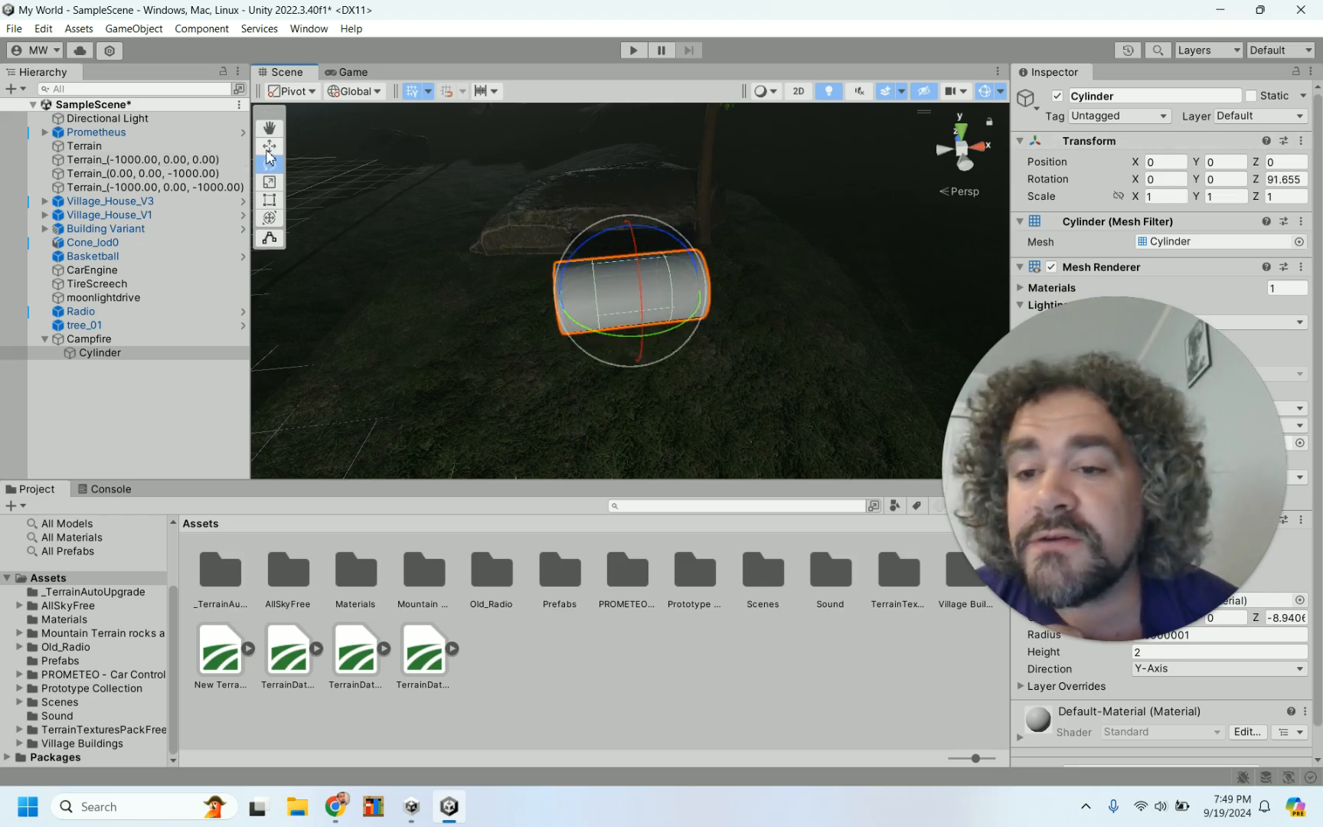
Scale the cylinder into a thin log, about 0.29 on X and 0.28 on Z.
{"action": "left_click", "coordinate": [269, 182]}
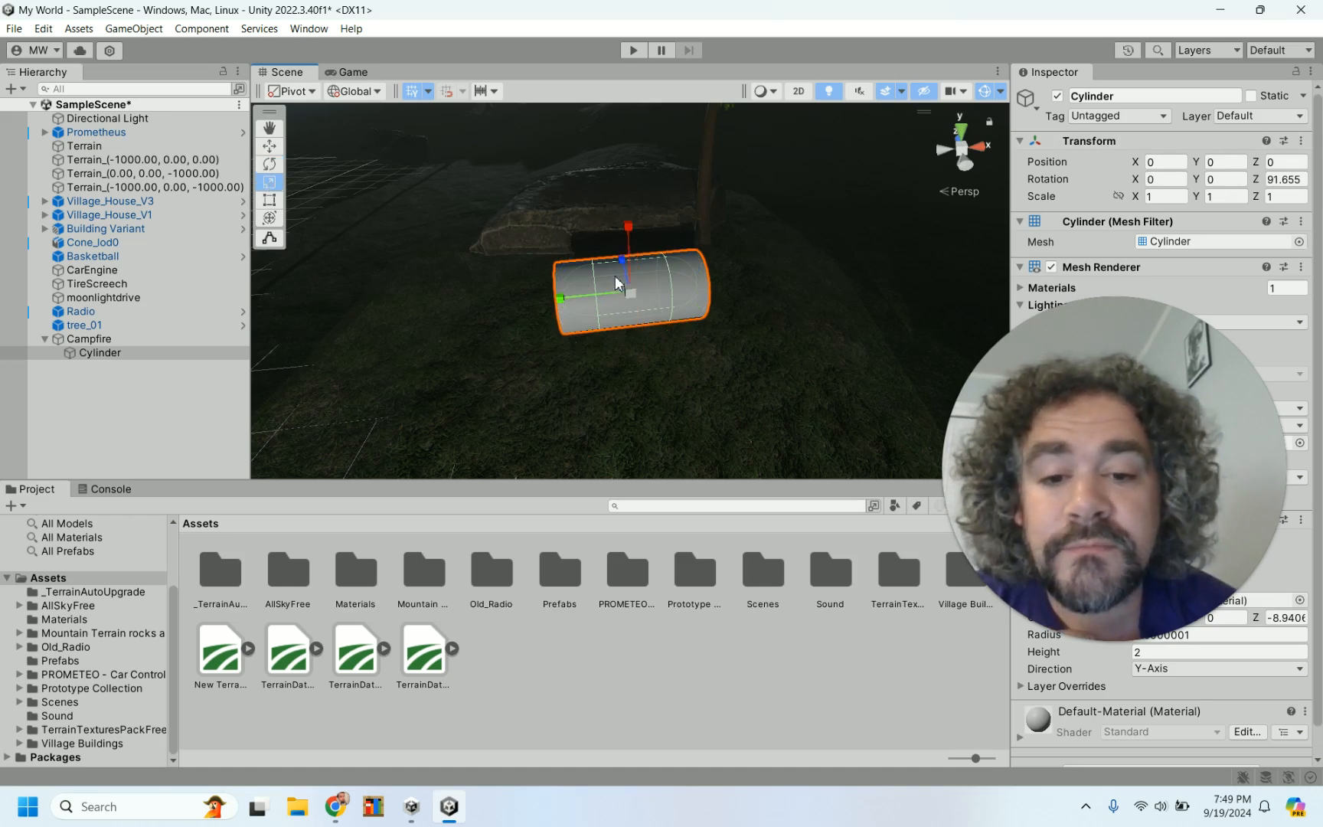
{"action": "mouse_move", "coordinate": [624, 264]}
{"action": "left_mouse_down"}
{"action": "mouse_move", "coordinate": [630, 317]}
{"action": "mouse_move", "coordinate": [626, 291]}
{"action": "left_mouse_up"}
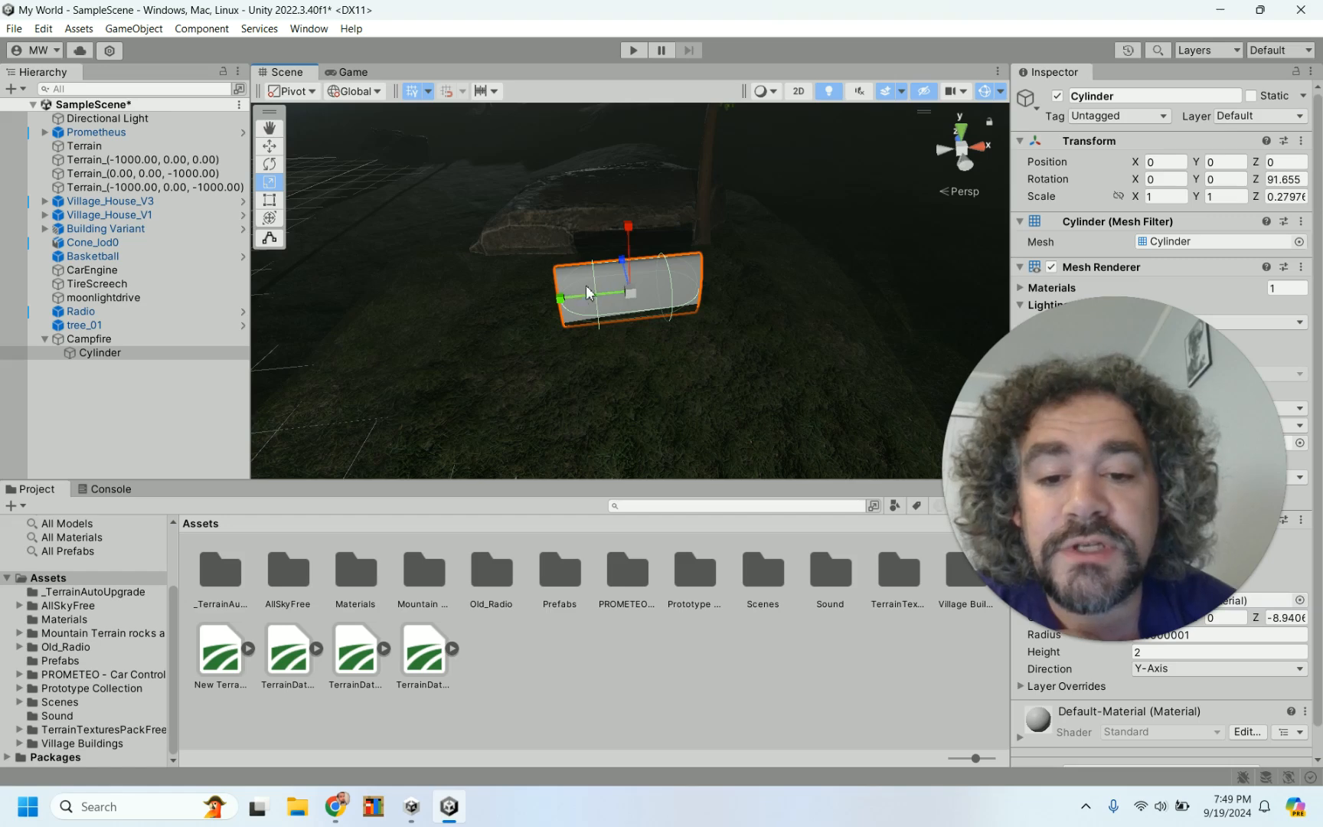
{"action": "left_click_drag", "start_coordinate": [629, 233], "coordinate": [626, 272]}
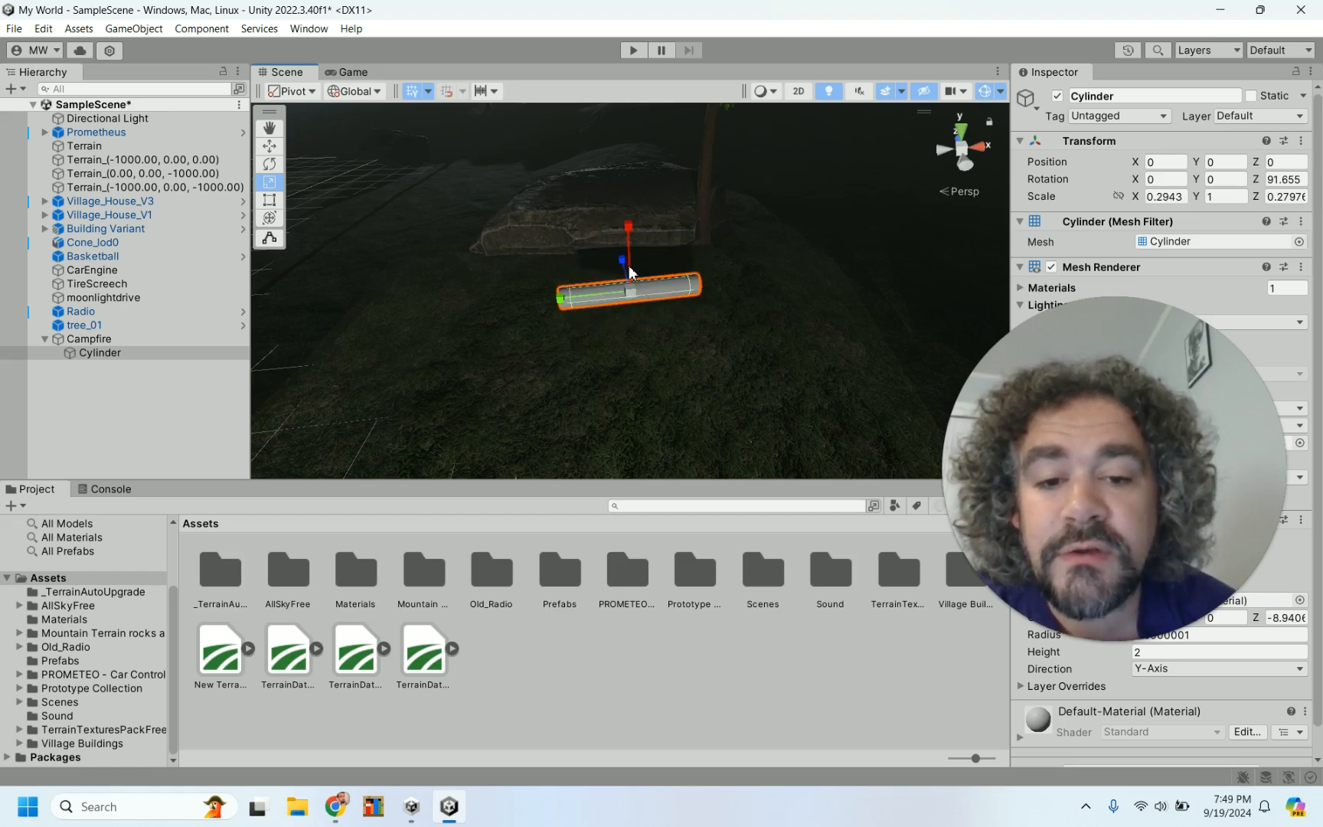
{"action": "left_click_drag", "start_coordinate": [502, 387], "coordinate": [507, 441], "text": "alt"}
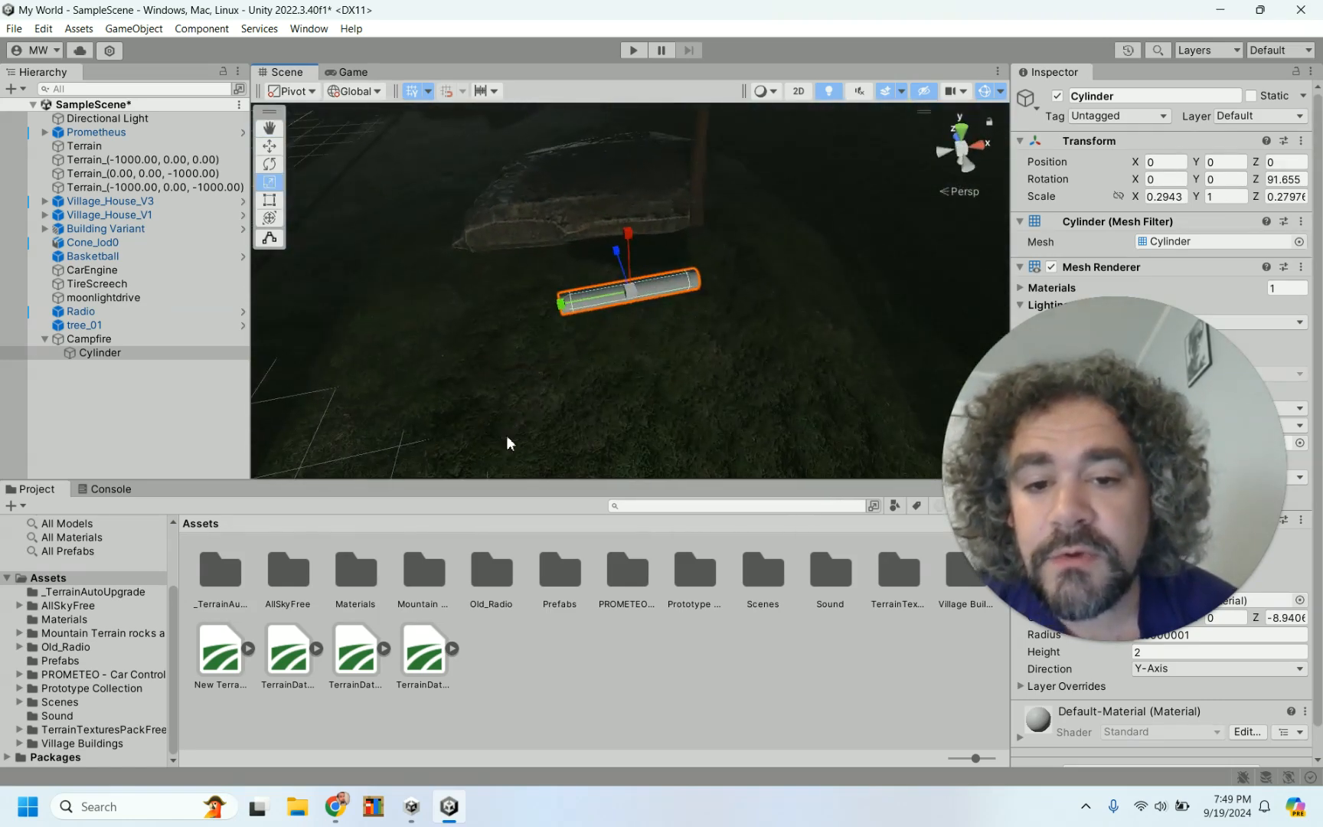
Apply the Bark material to the log, and duplicate it with the copy rotated to about 48° on Y.
{"action": "left_click", "coordinate": [77, 619]}
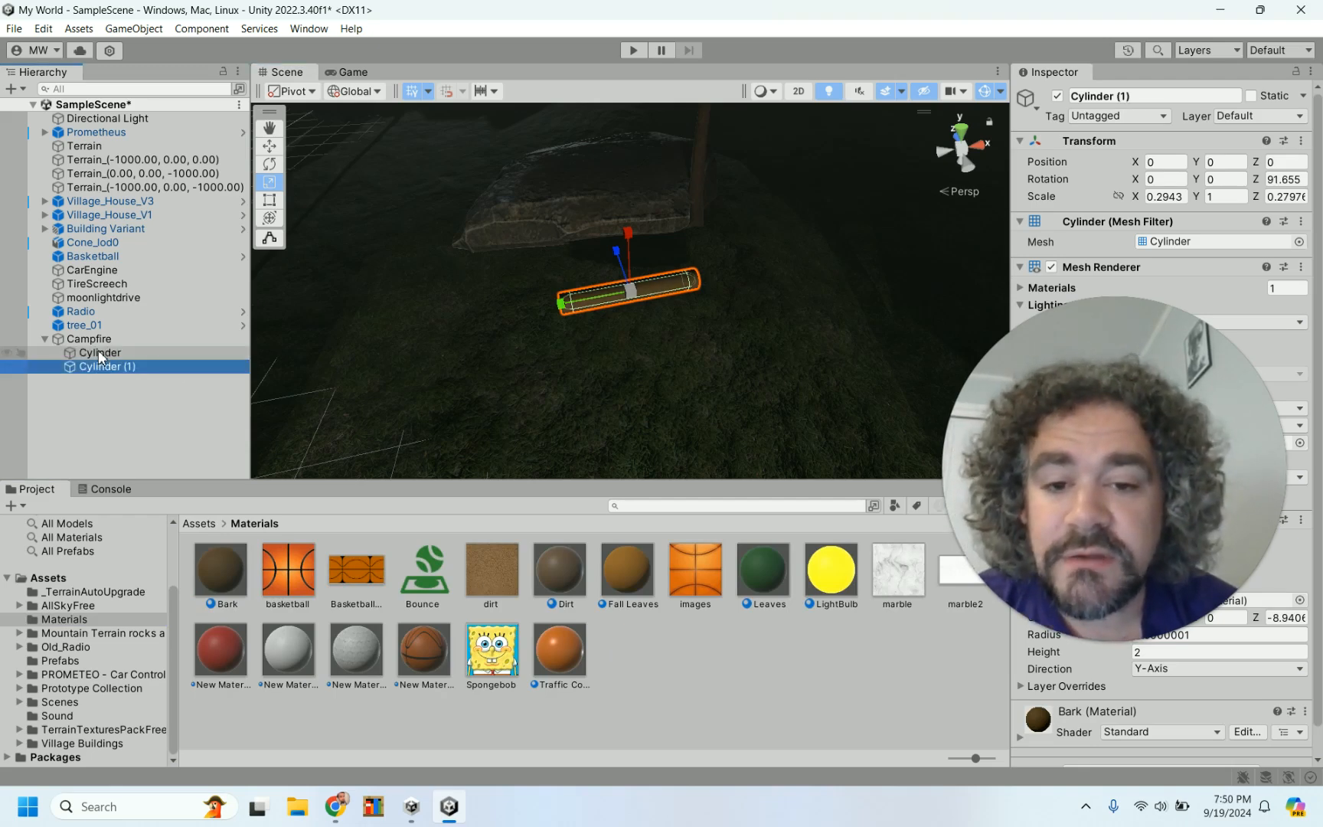
{"action": "key", "text": "ctrl+d"}
{"action": "left_click", "coordinate": [269, 165]}
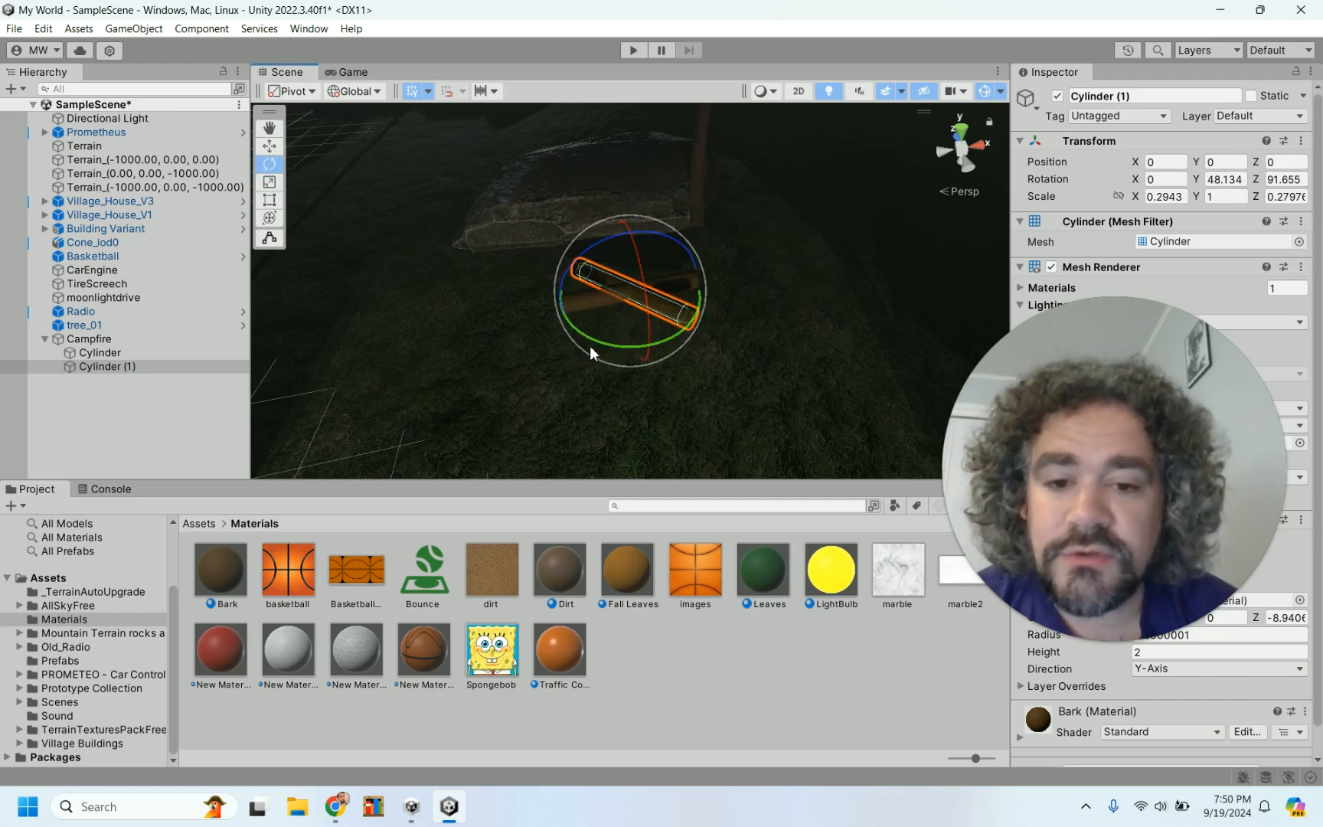
Duplicate the rotated log and turn the new copy to about 112° on Y, forming a star of three crossed logs.
{"action": "key", "text": "ctrl+d"}
{"action": "left_click_drag", "start_coordinate": [664, 346], "coordinate": [495, 314]}
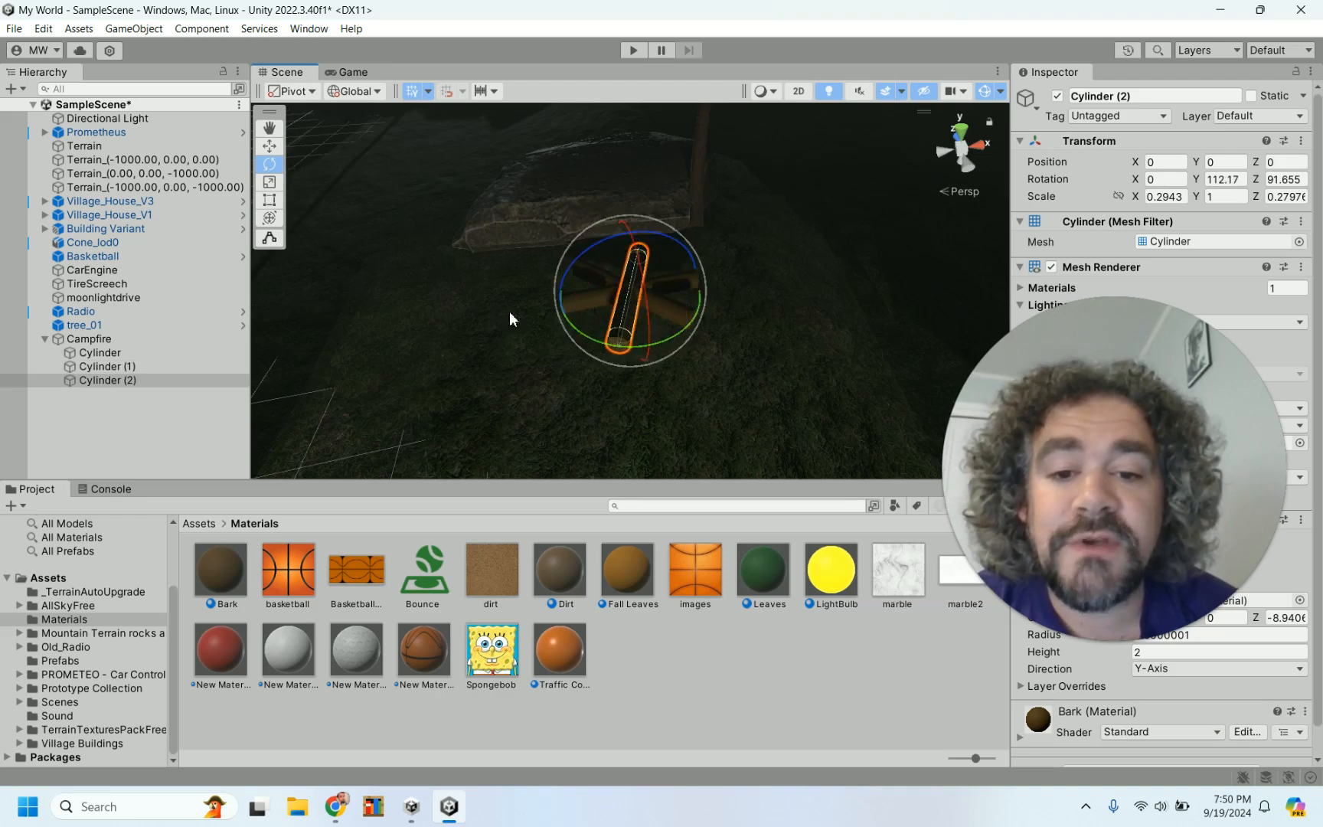
{"action": "left_click", "coordinate": [777, 339]}
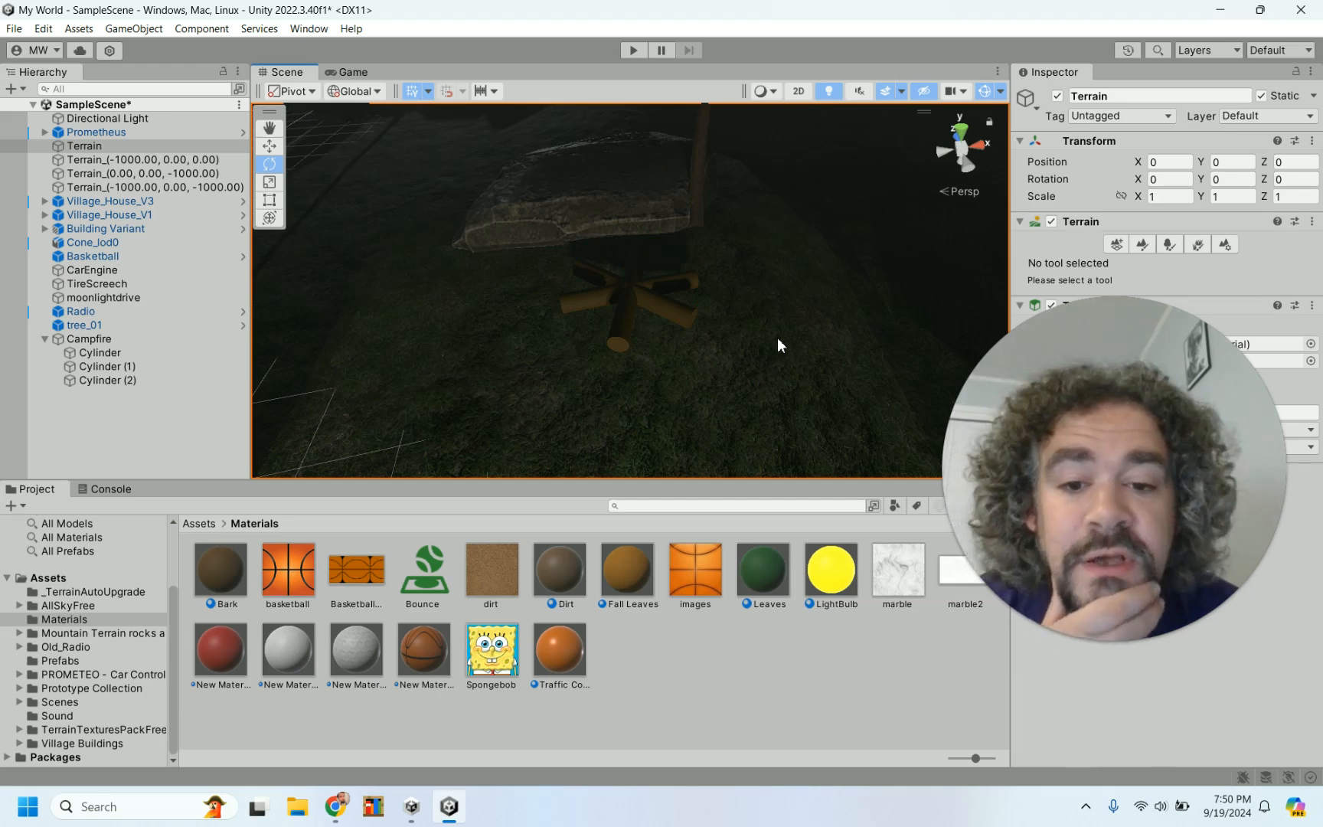
{"action": "left_click_drag", "start_coordinate": [1108, 423], "coordinate": [721, 532]}
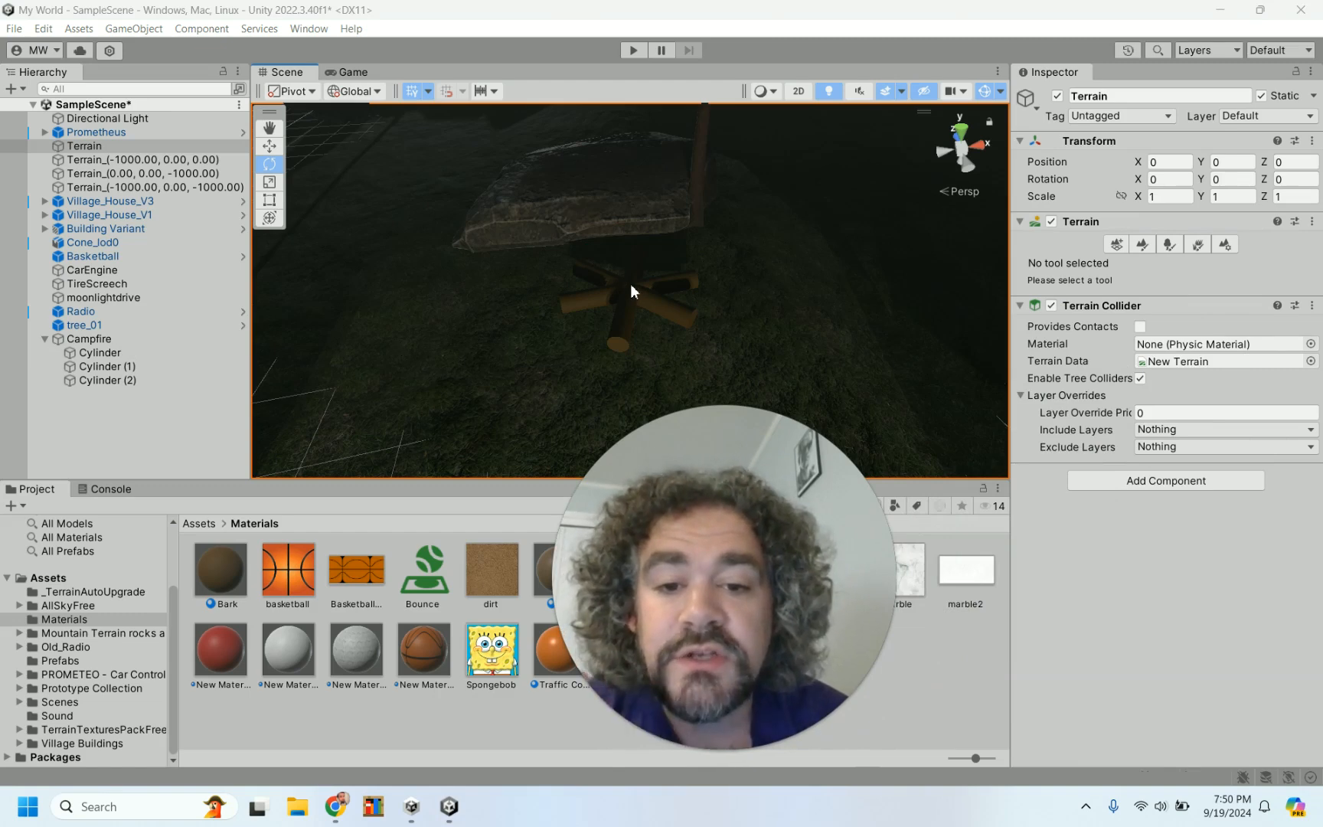
Add a Particle System as a child of Campfire and name it Fire.
{"action": "left_click", "coordinate": [81, 342]}
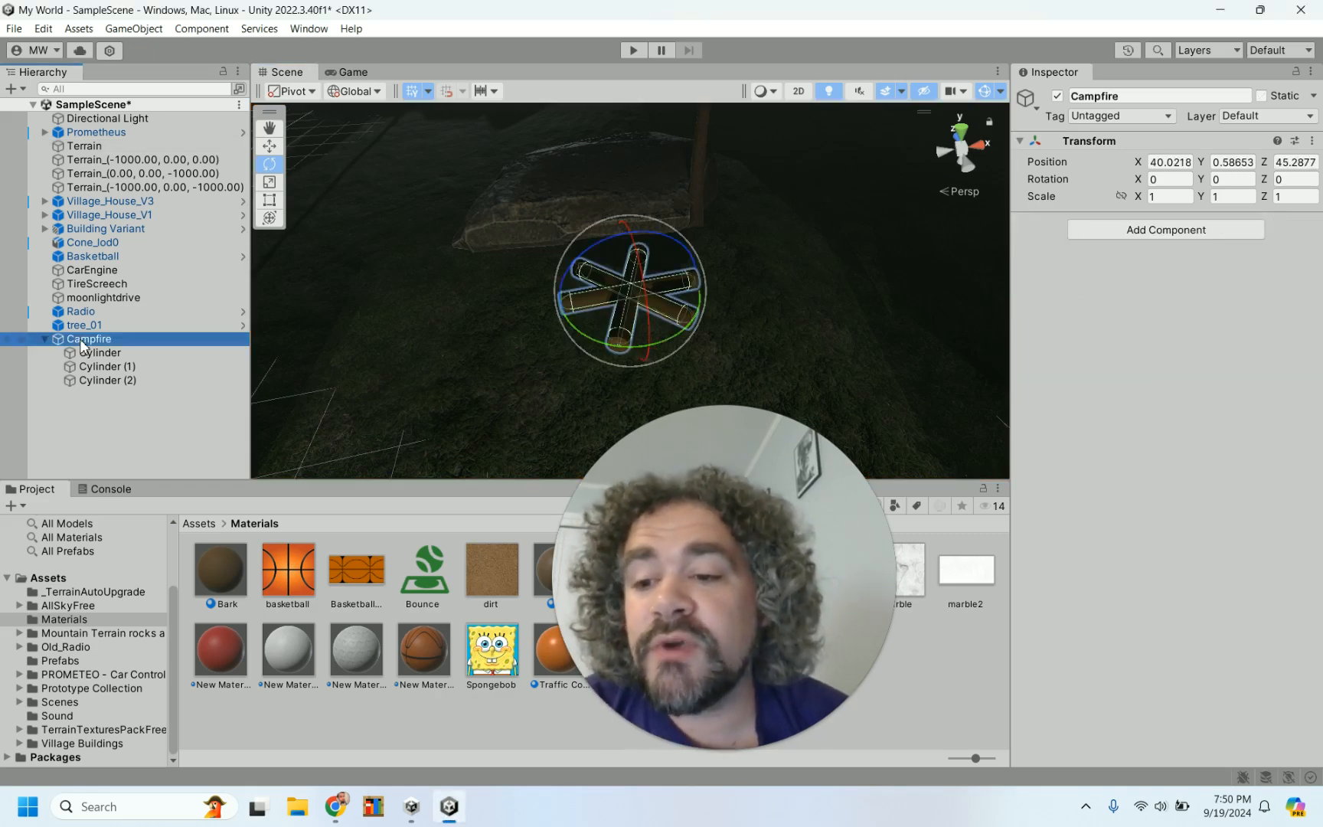
{"action": "right_click", "coordinate": [80, 337]}
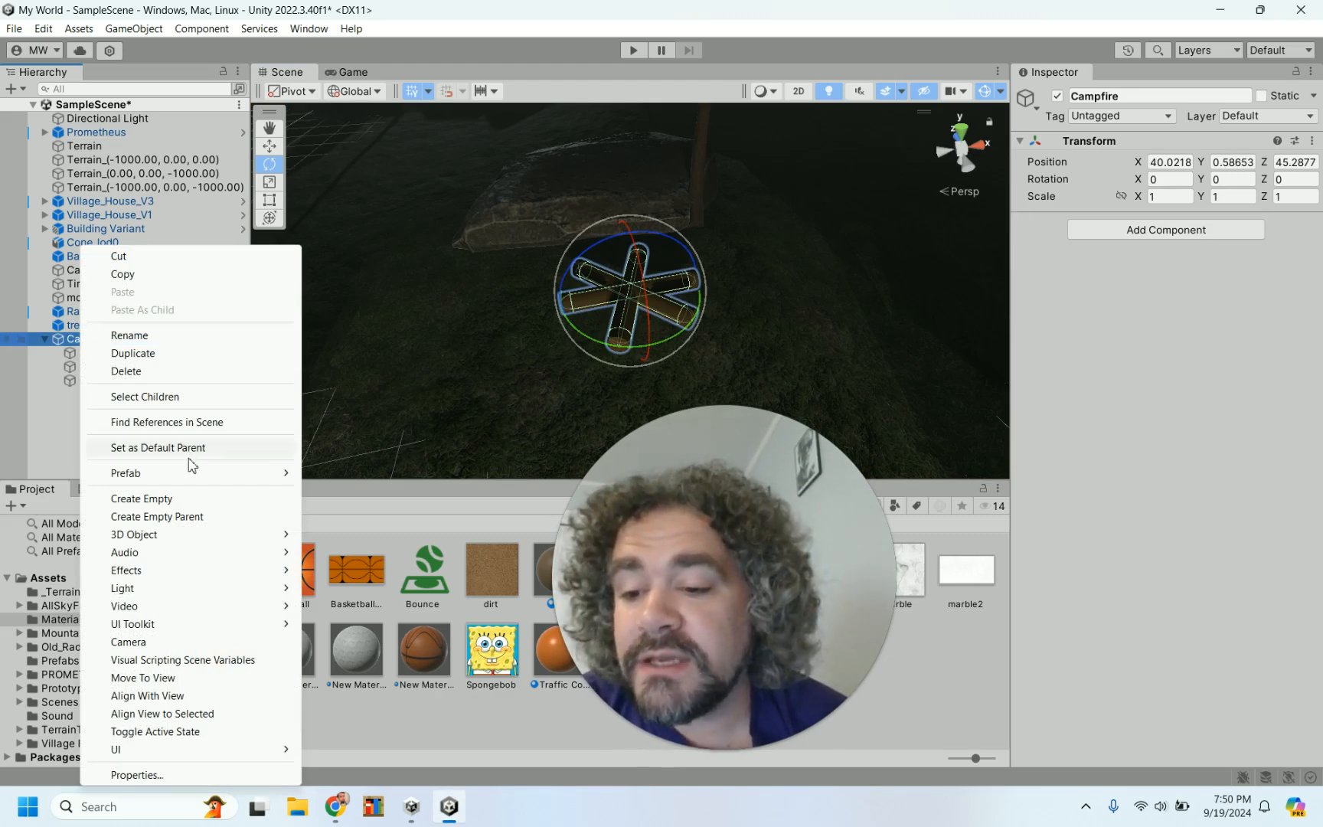
{"action": "mouse_move", "coordinate": [200, 541]}
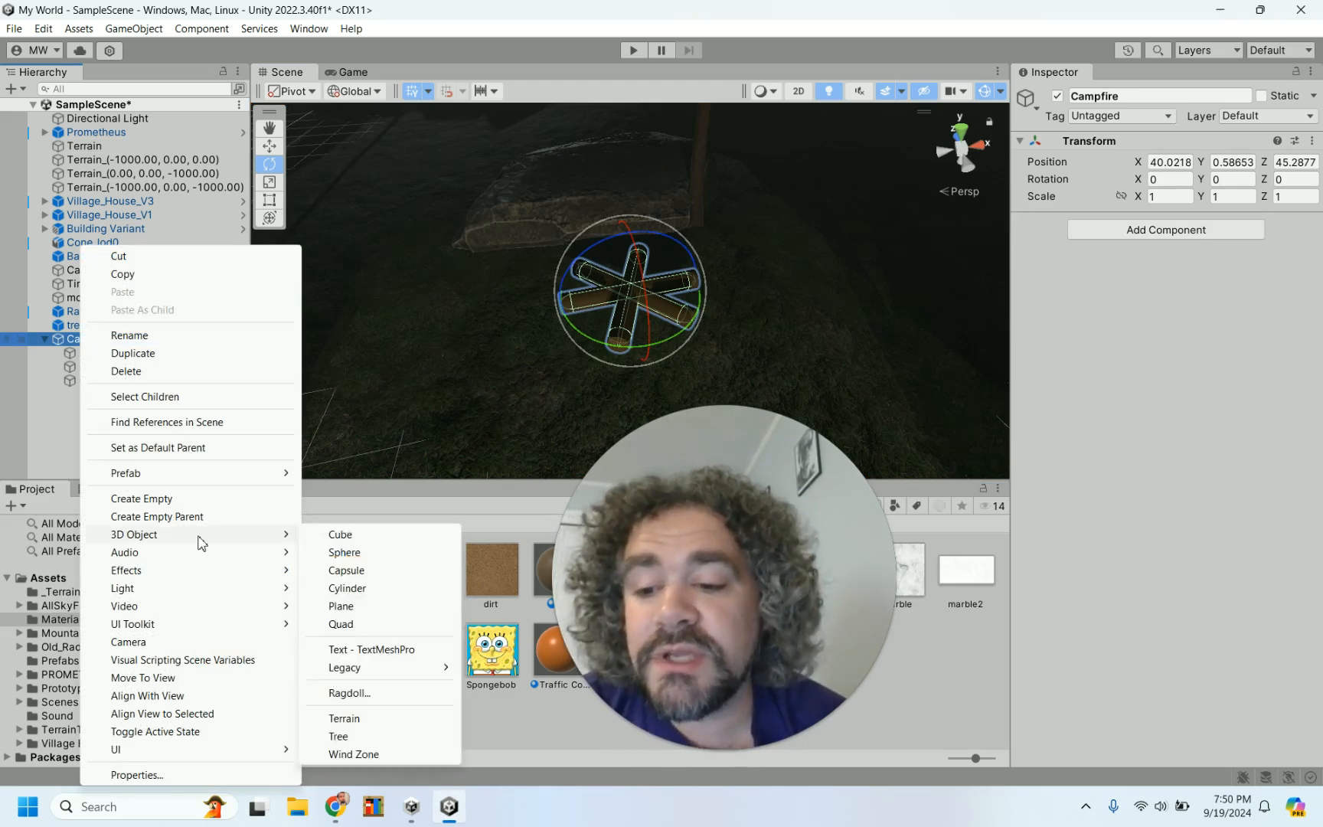
{"action": "mouse_move", "coordinate": [151, 590]}
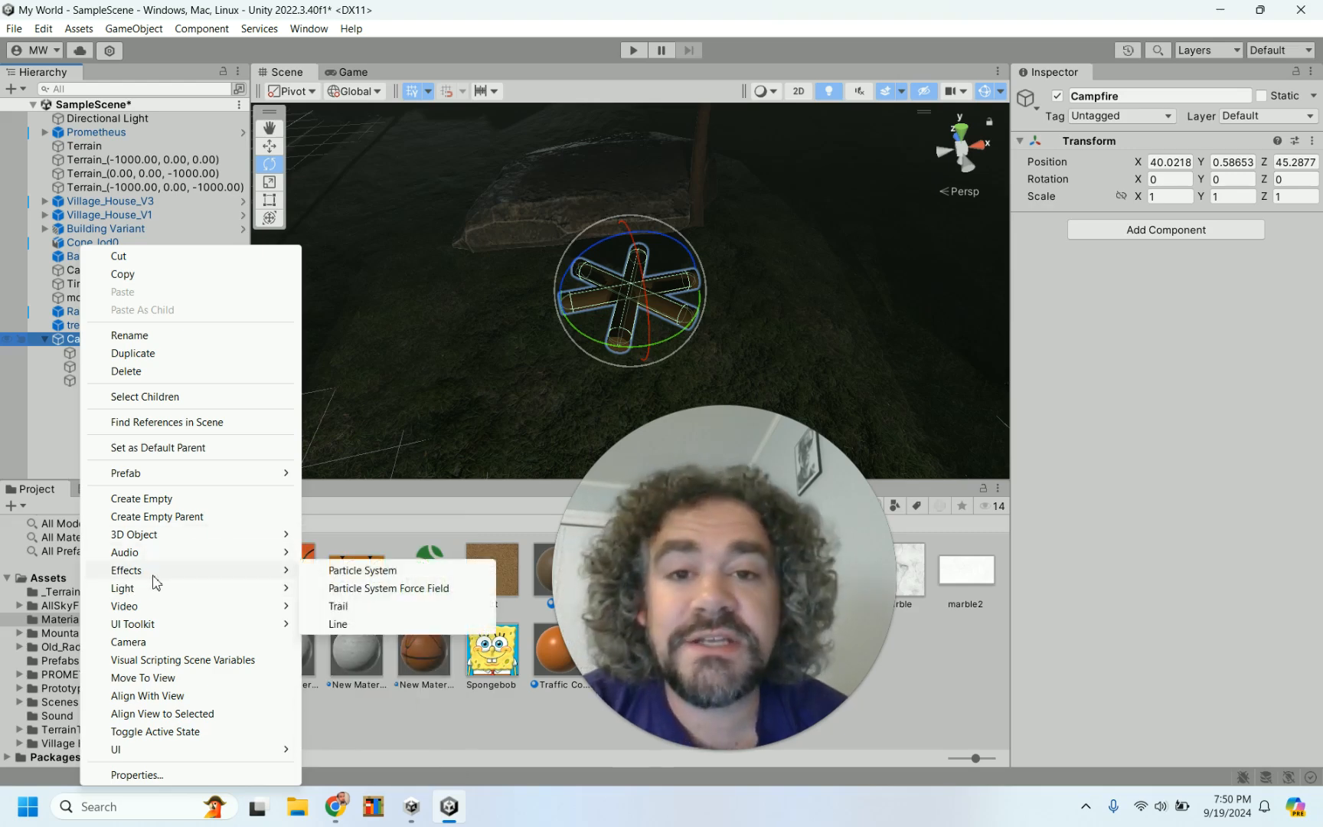
{"action": "left_click", "coordinate": [394, 573]}
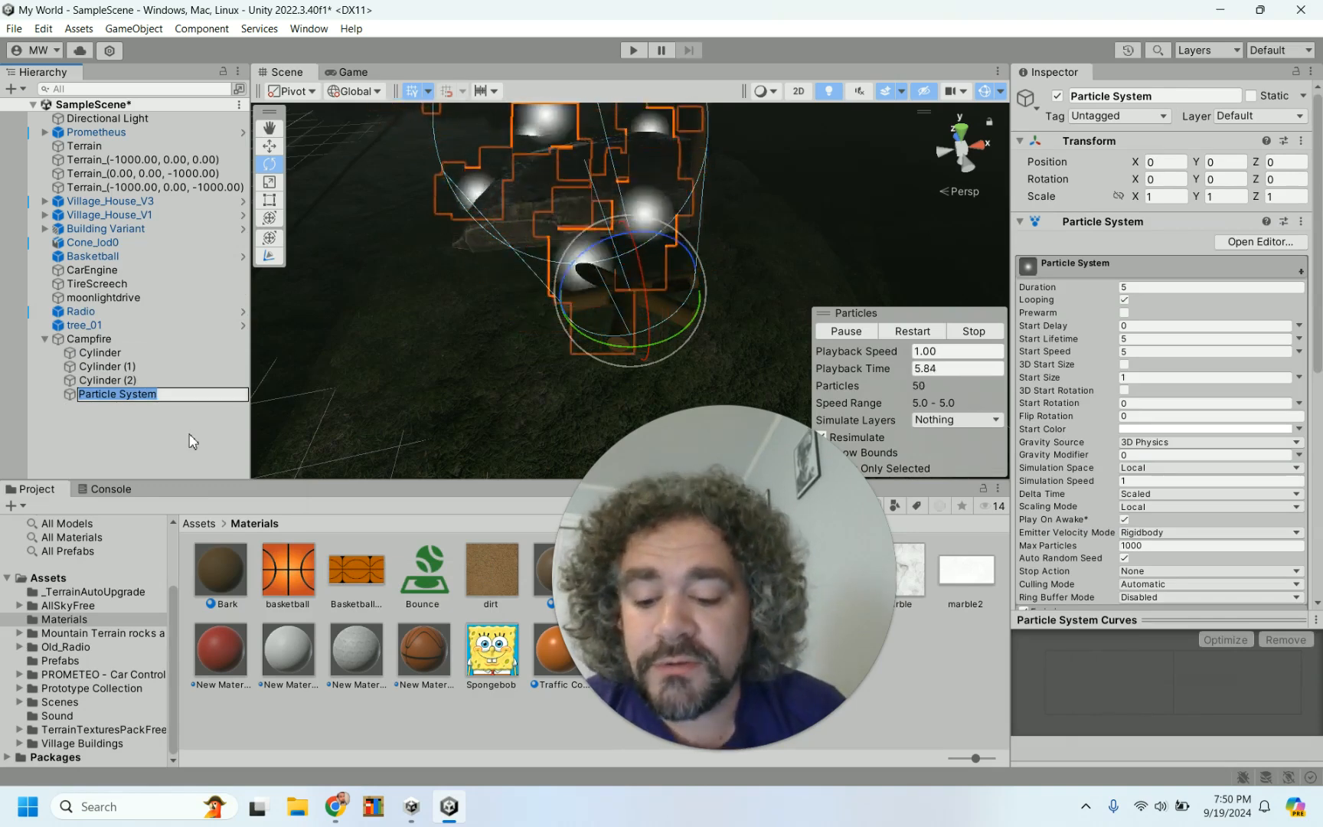
{"action": "type", "text": "Fire"}
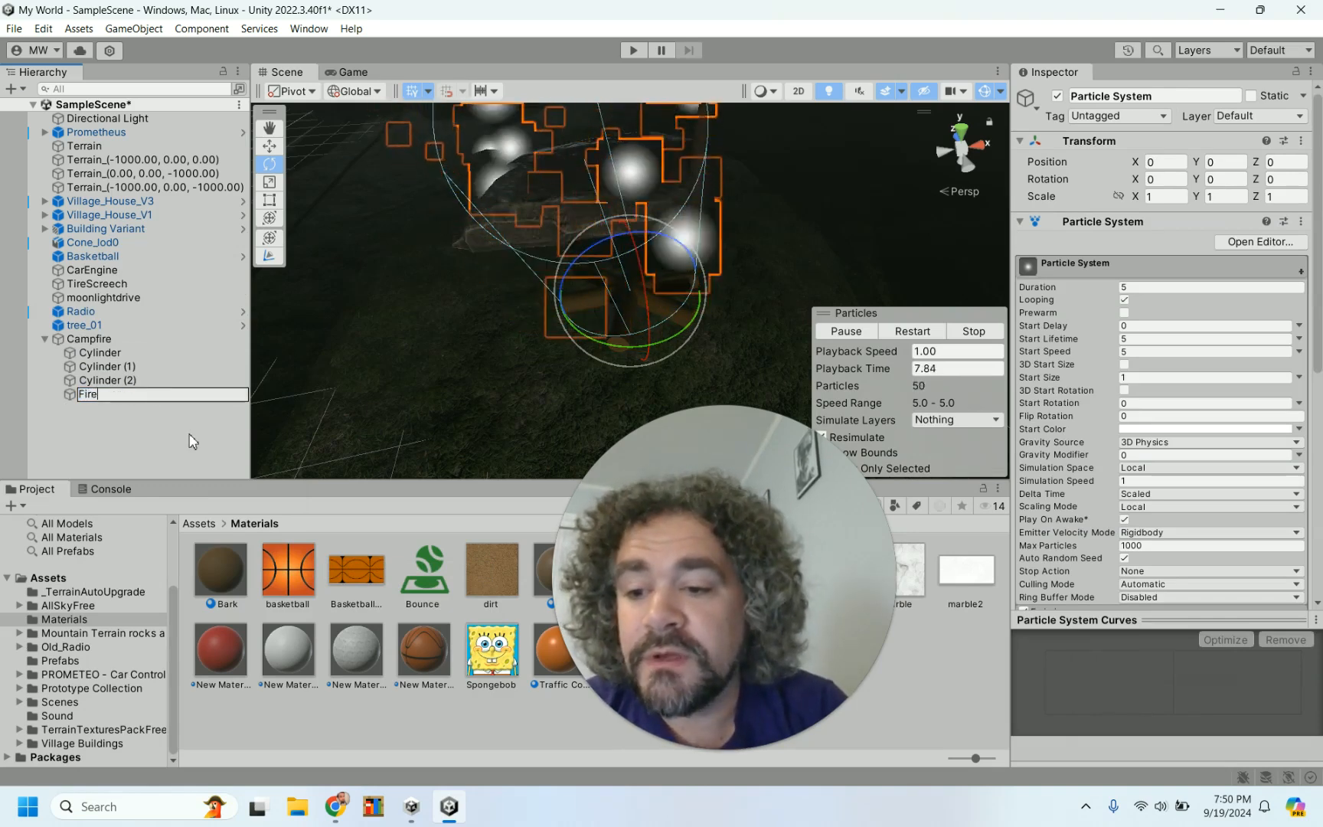
{"action": "key", "text": "Return"}
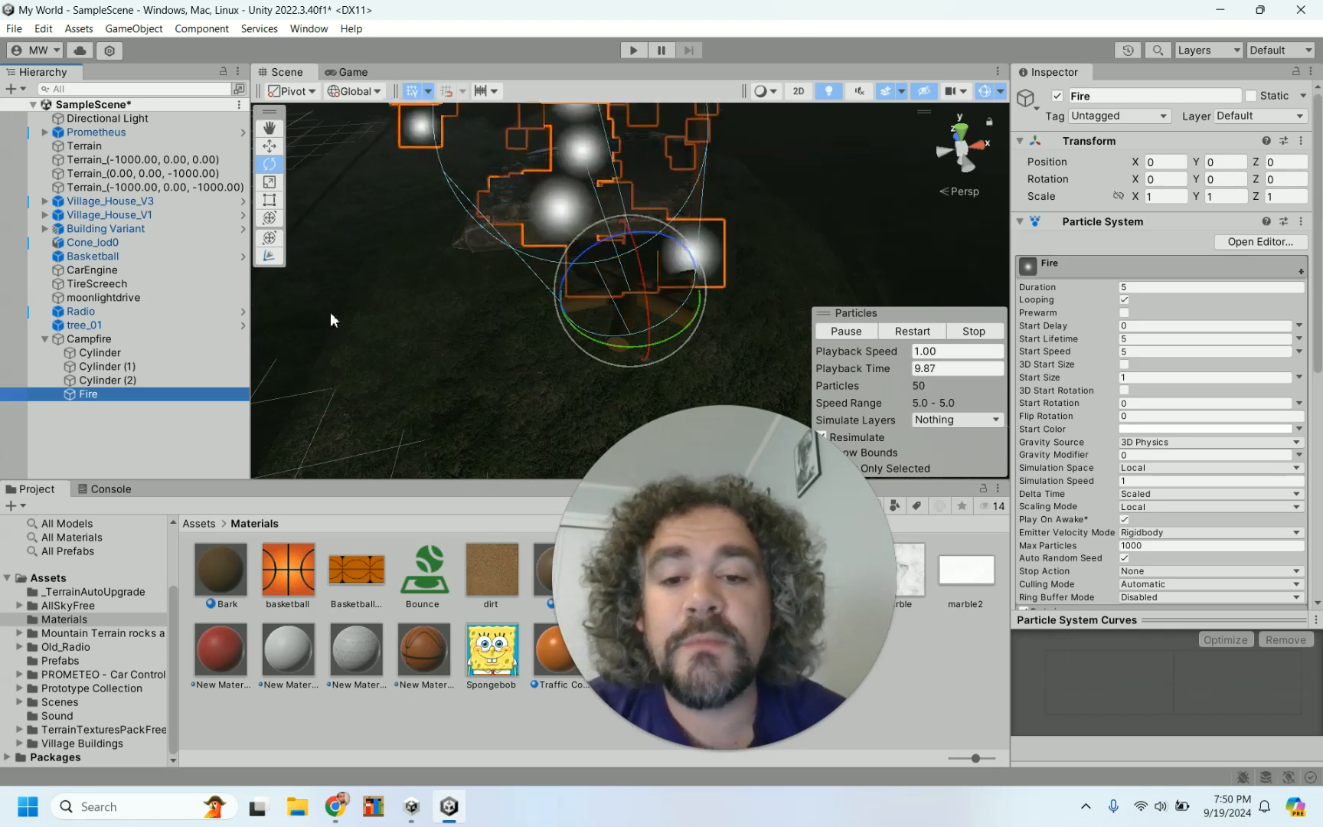
Rotate the Fire particle system to -90 on X so its particles rise straight up from the logs.
{"action": "scroll", "coordinate": [627, 214], "scroll_direction": "down", "scroll_amount": 5}
{"action": "scroll", "coordinate": [627, 214], "scroll_direction": "up", "scroll_amount": 4}
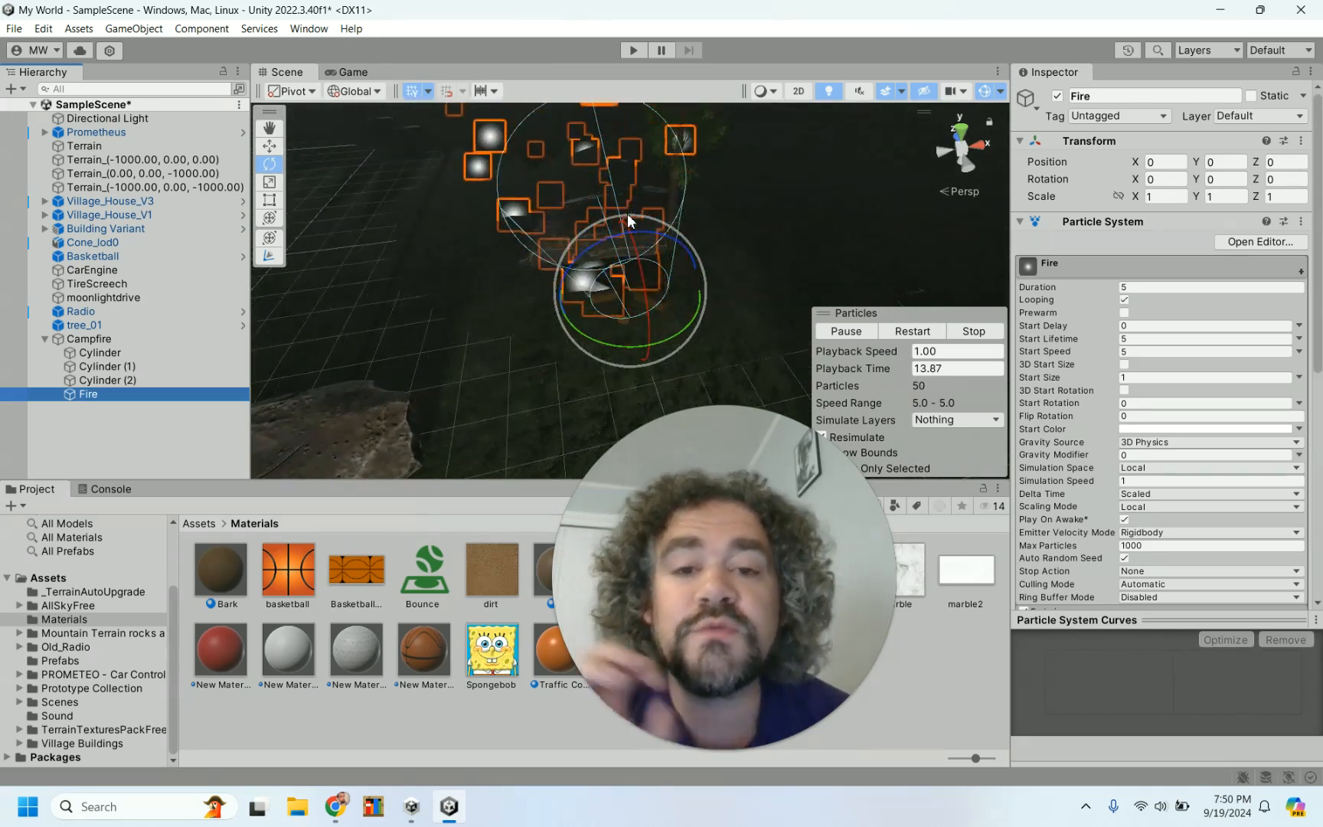
{"action": "left_click_drag", "start_coordinate": [482, 227], "coordinate": [546, 171], "text": "alt"}
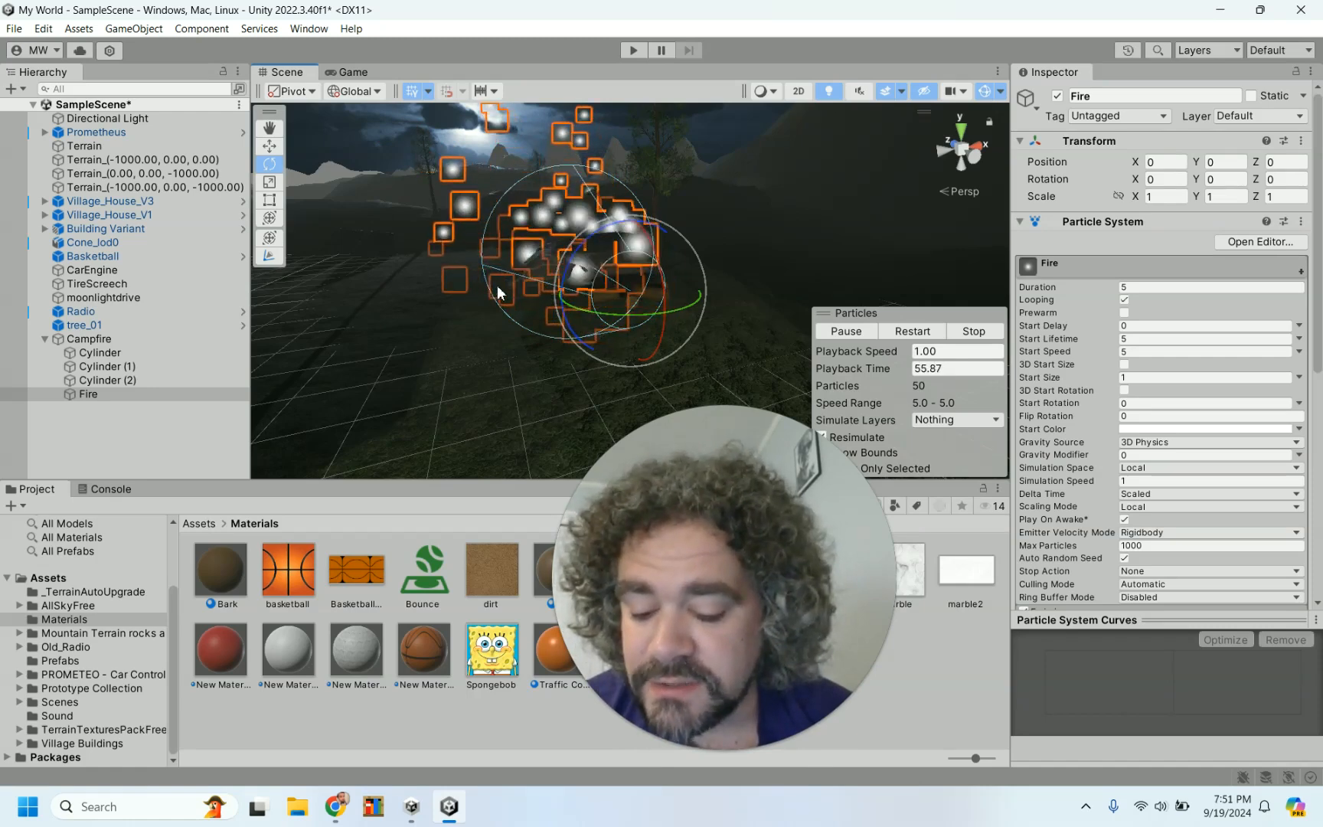
{"action": "left_click_drag", "start_coordinate": [423, 328], "coordinate": [391, 313], "text": "alt"}
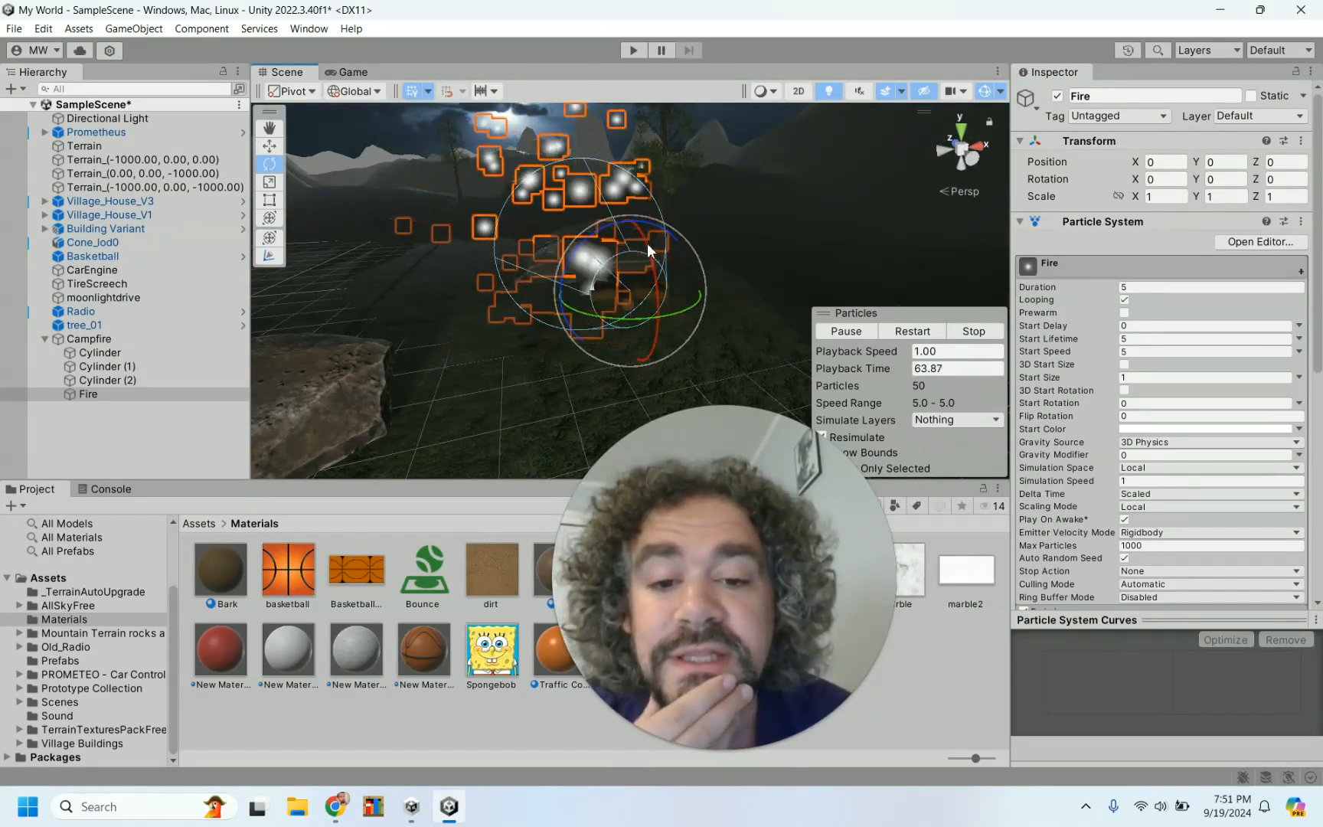
{"action": "left_click_drag", "start_coordinate": [646, 243], "coordinate": [653, 237]}
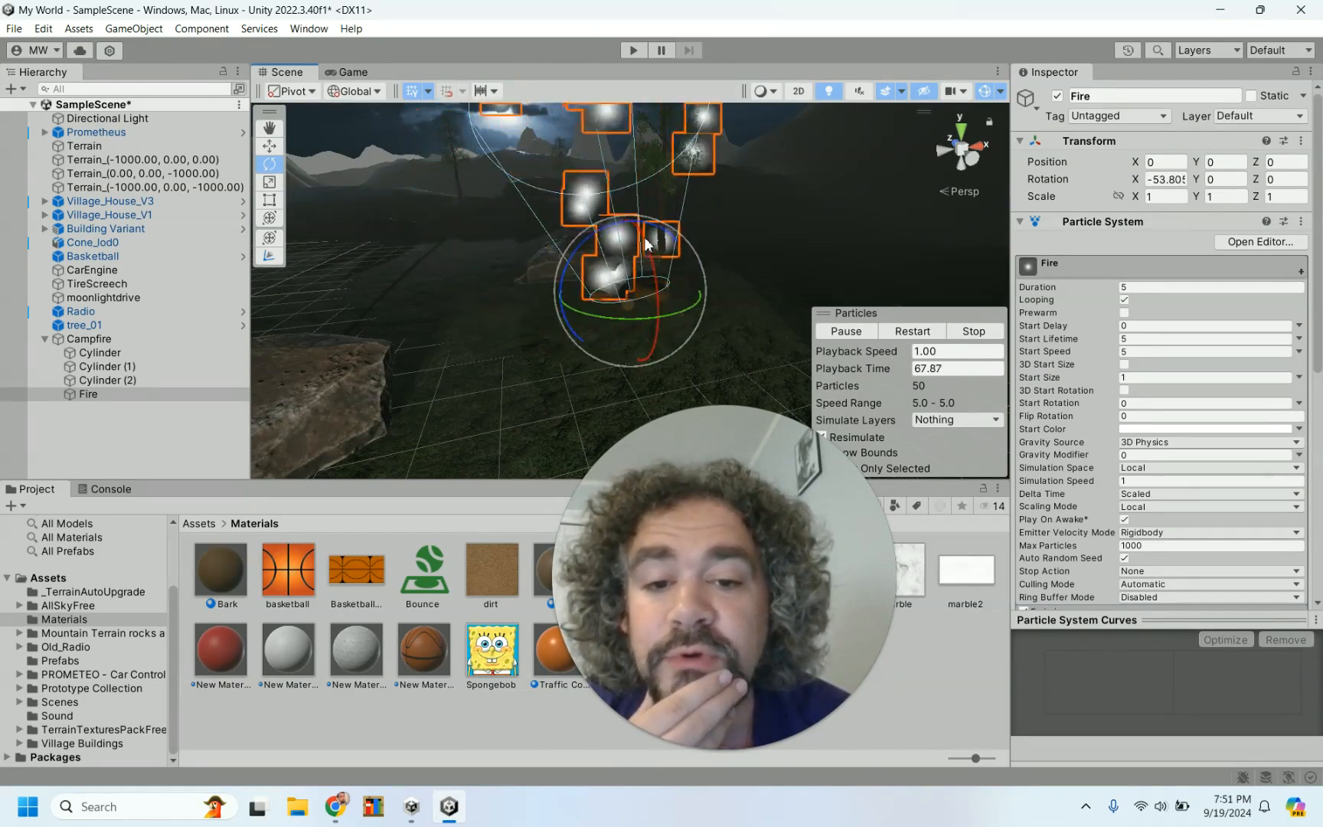
{"action": "left_click_drag", "start_coordinate": [657, 295], "coordinate": [661, 315]}
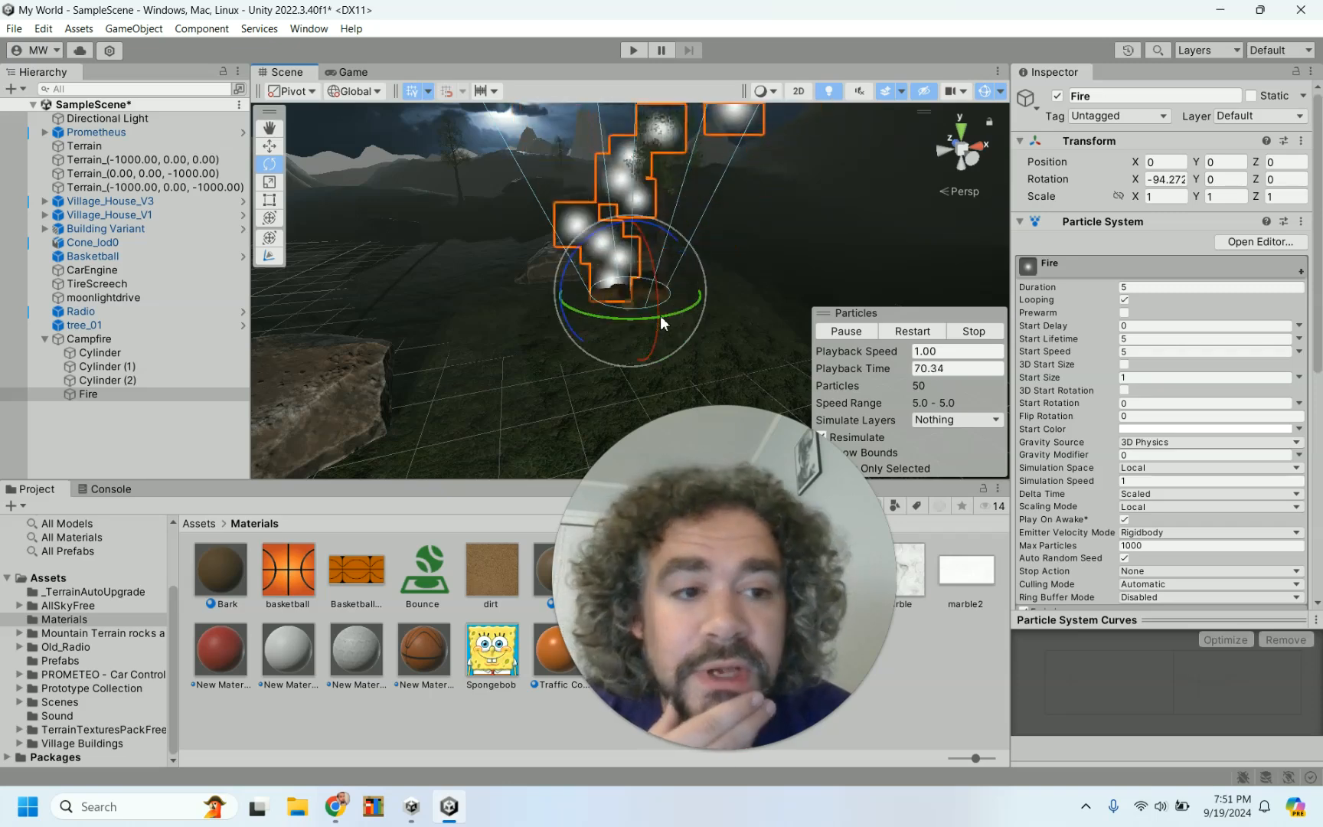
{"action": "left_click", "coordinate": [1171, 179]}
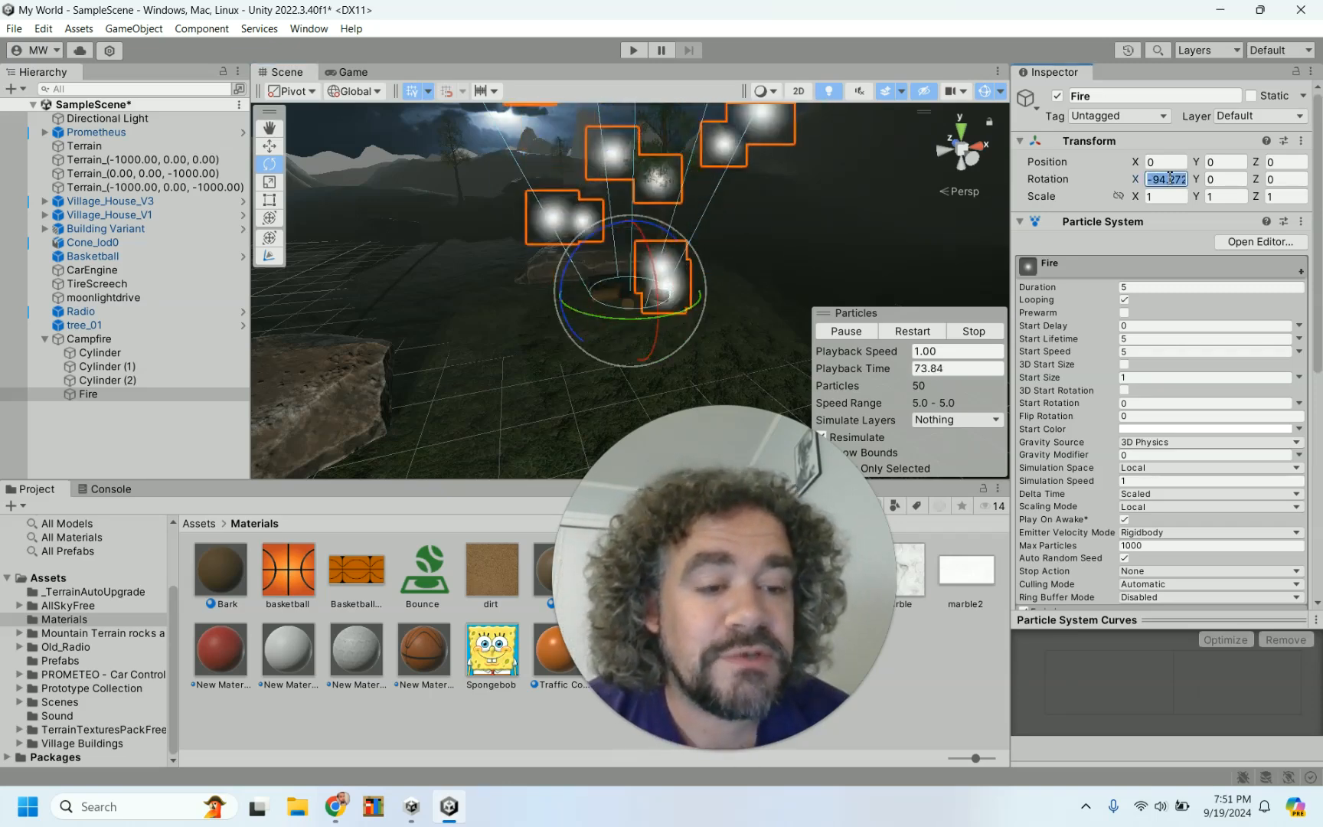
{"action": "type", "text": "-90"}
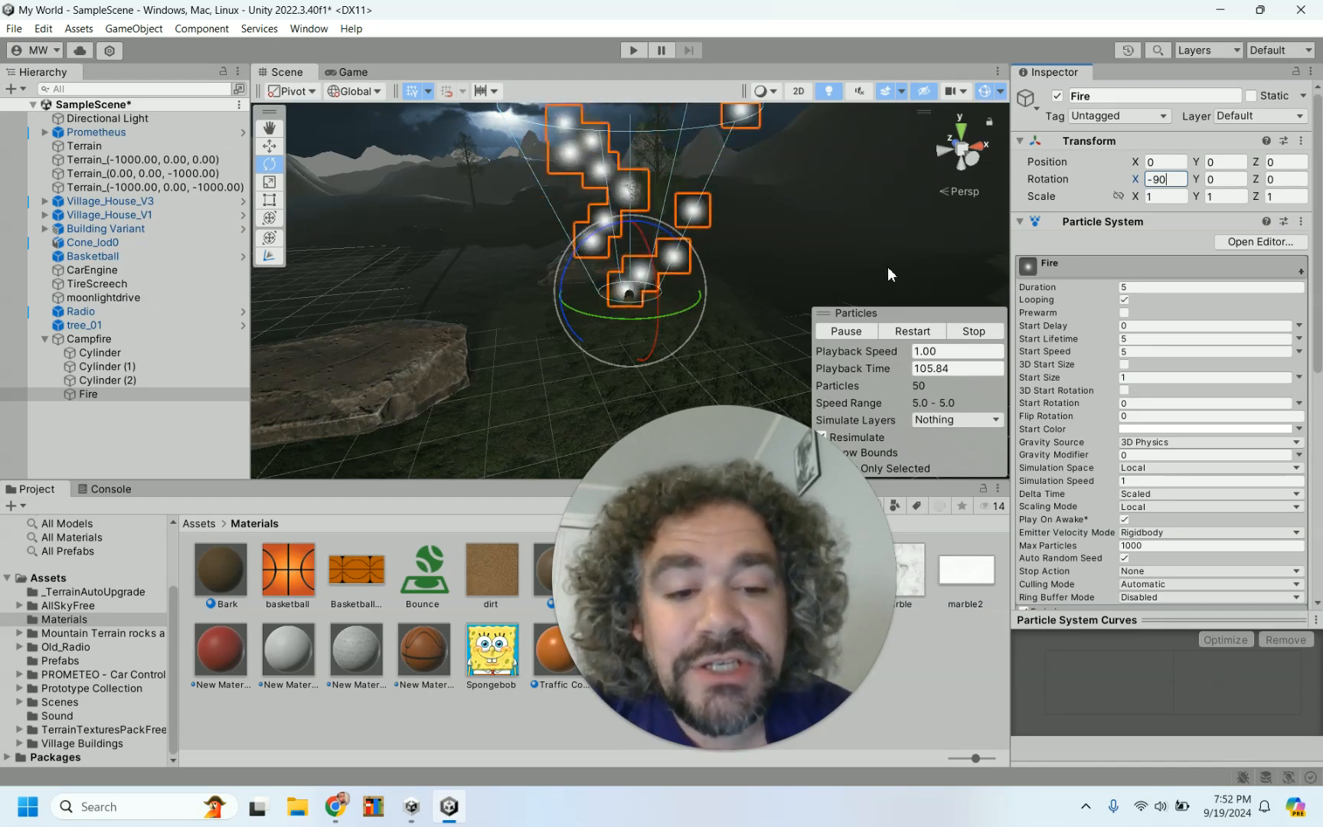
Pause and resume the Fire particle preview, and examine the particle system's settings, modules and emission height.
{"action": "left_click", "coordinate": [854, 338]}
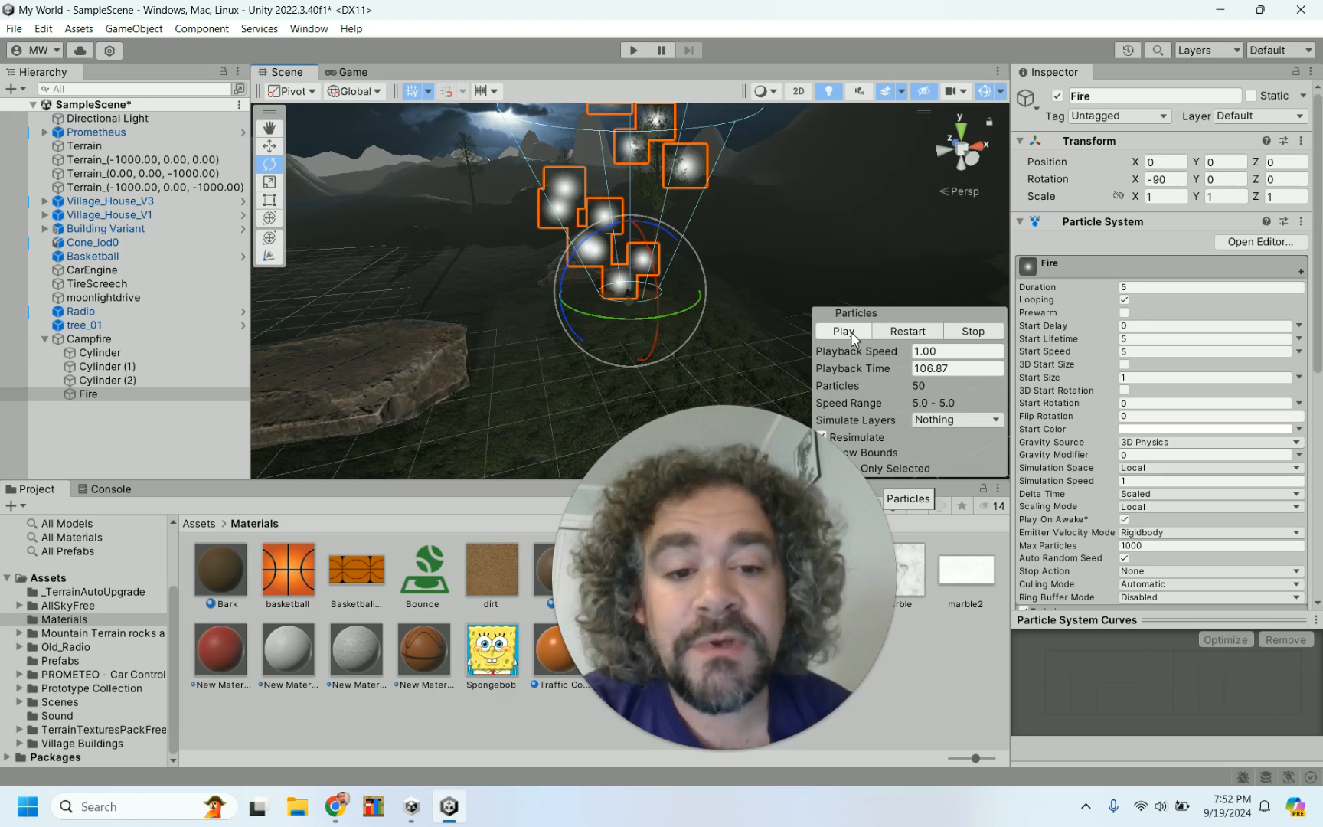
{"action": "left_click", "coordinate": [852, 334]}
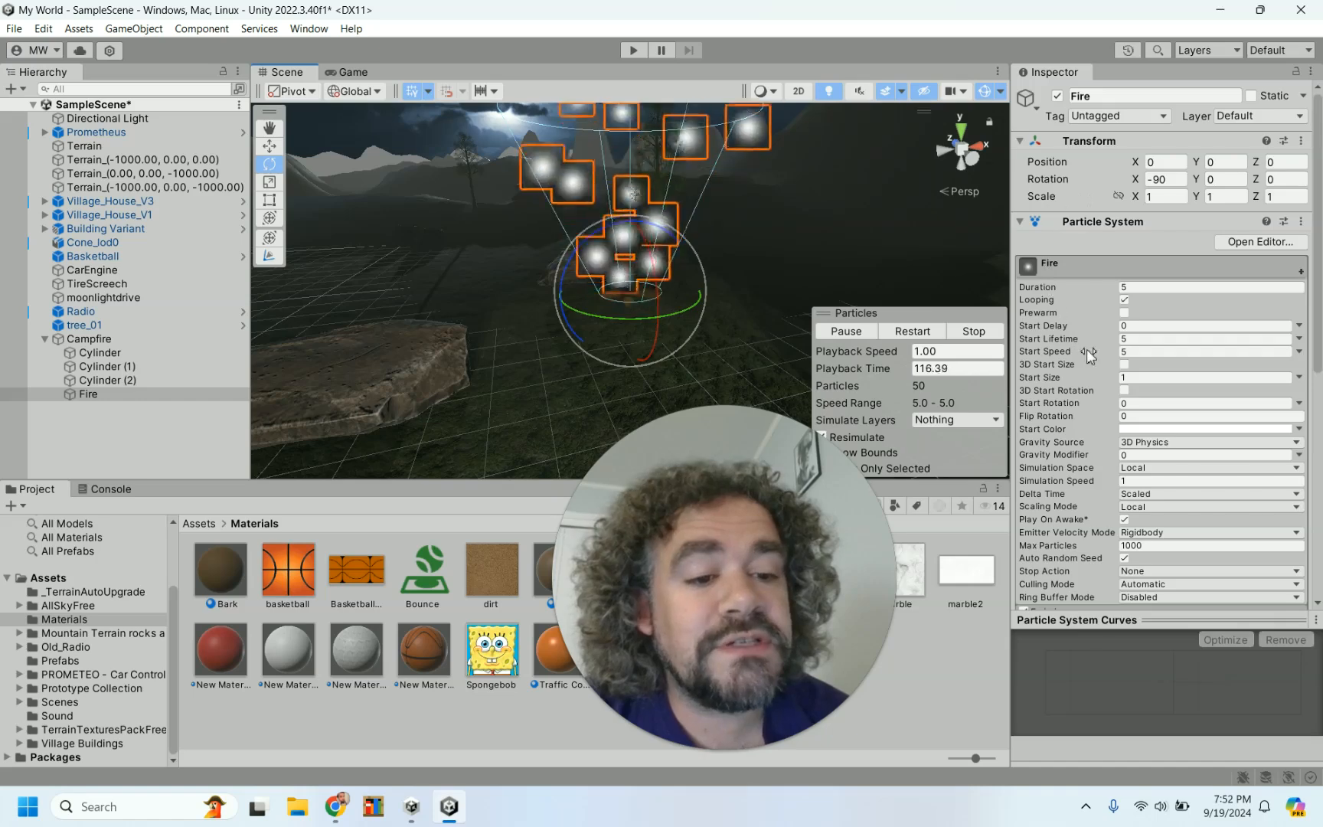
{"action": "scroll", "coordinate": [1080, 337], "scroll_direction": "down", "scroll_amount": 5}
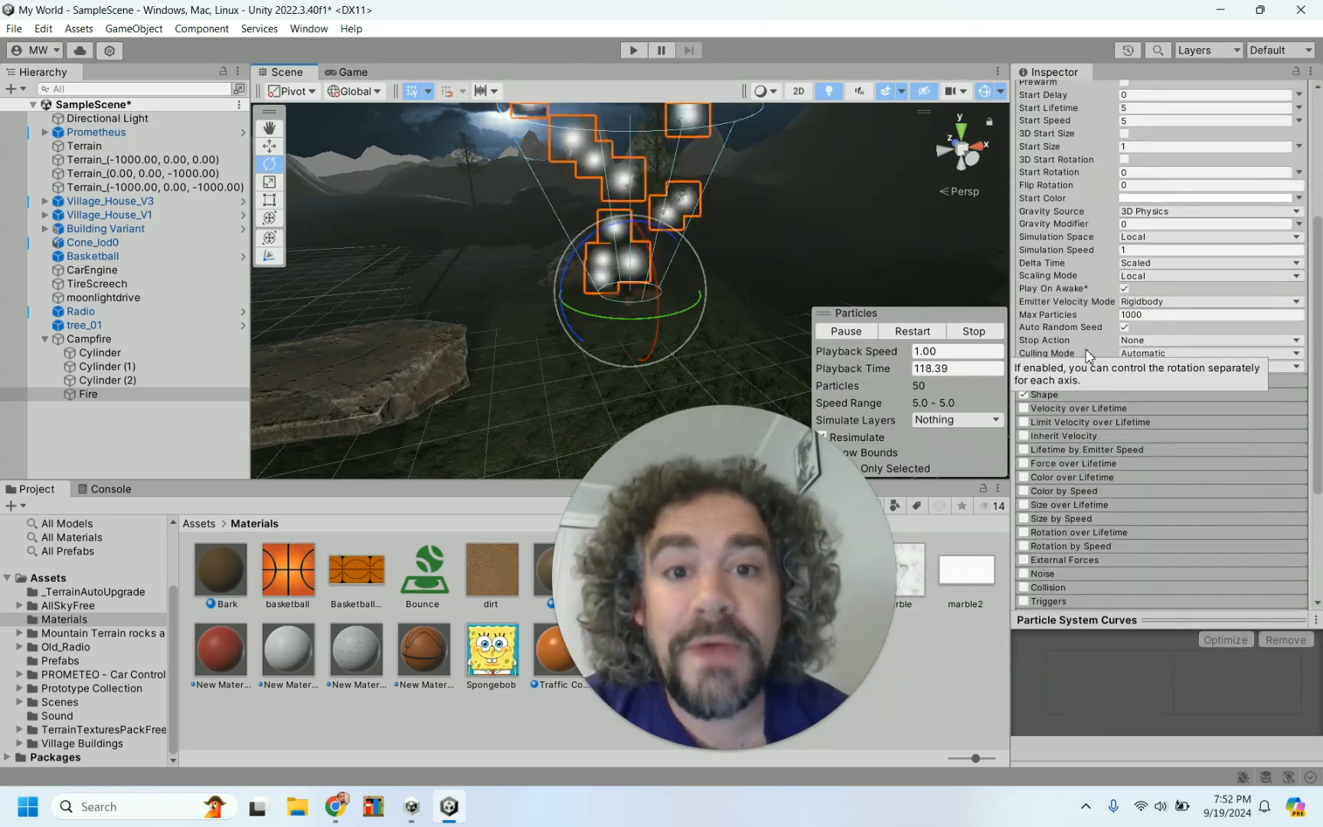
{"action": "scroll", "coordinate": [1087, 355], "scroll_direction": "down", "scroll_amount": 4}
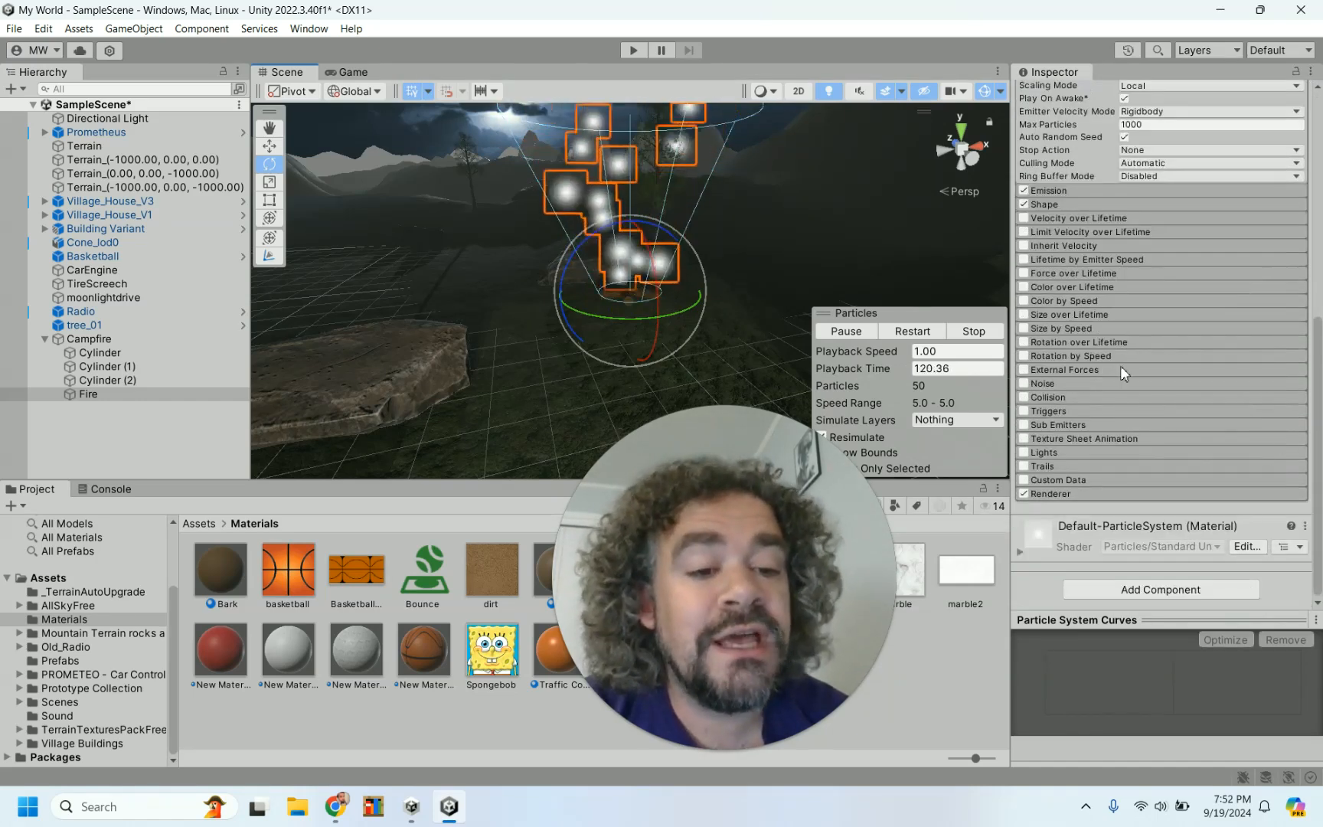
{"action": "scroll", "coordinate": [1096, 226], "scroll_direction": "up", "scroll_amount": 9}
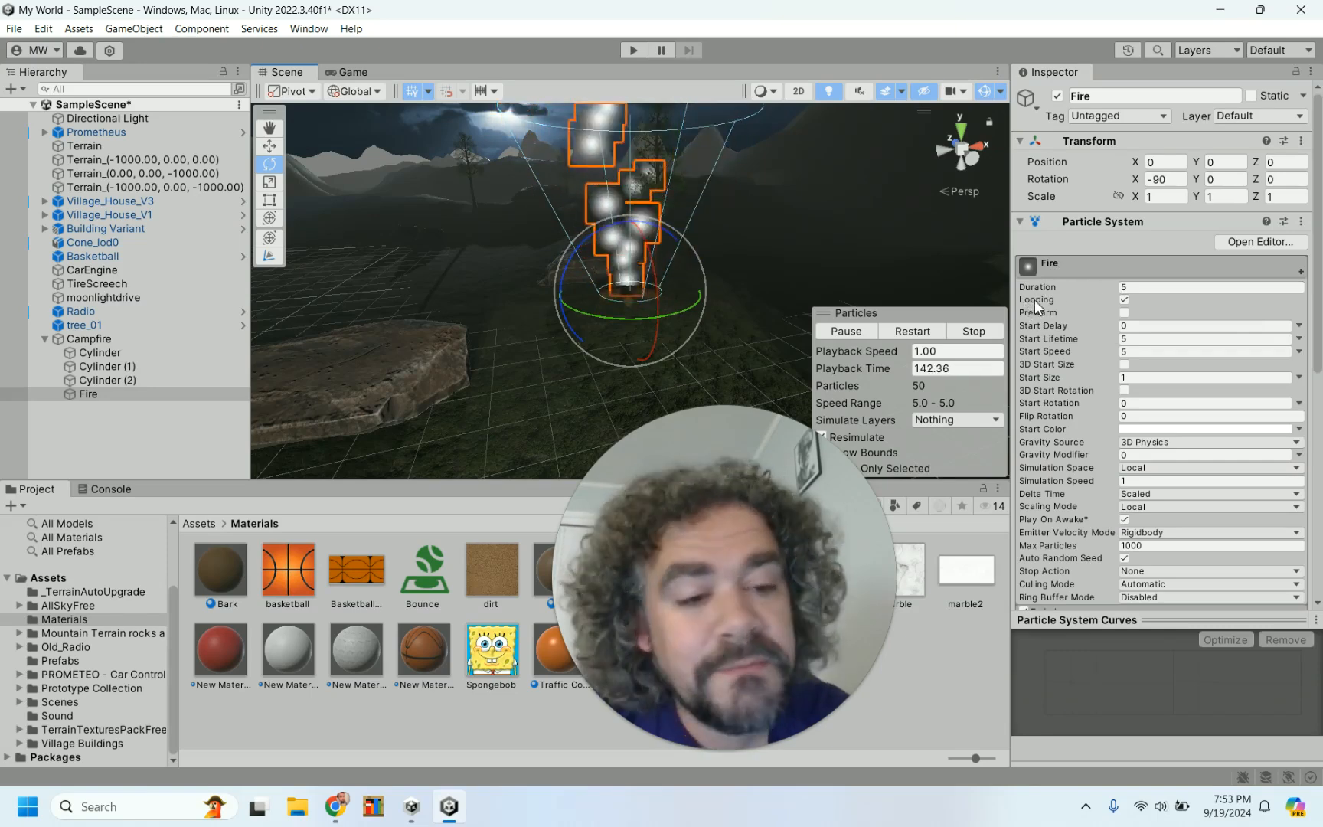
{"action": "mouse_move", "coordinate": [1064, 305]}
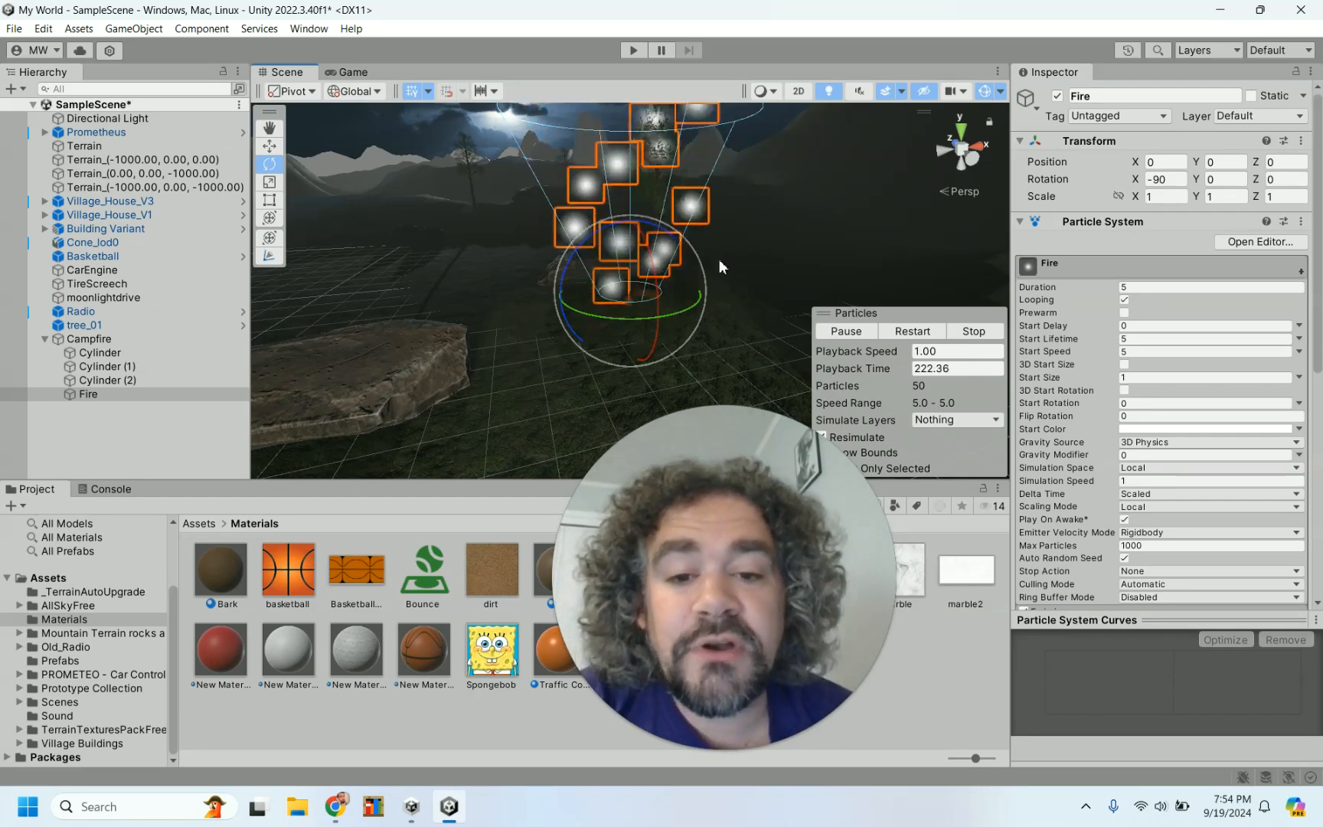
{"action": "scroll", "coordinate": [678, 199], "scroll_direction": "down", "scroll_amount": 5}
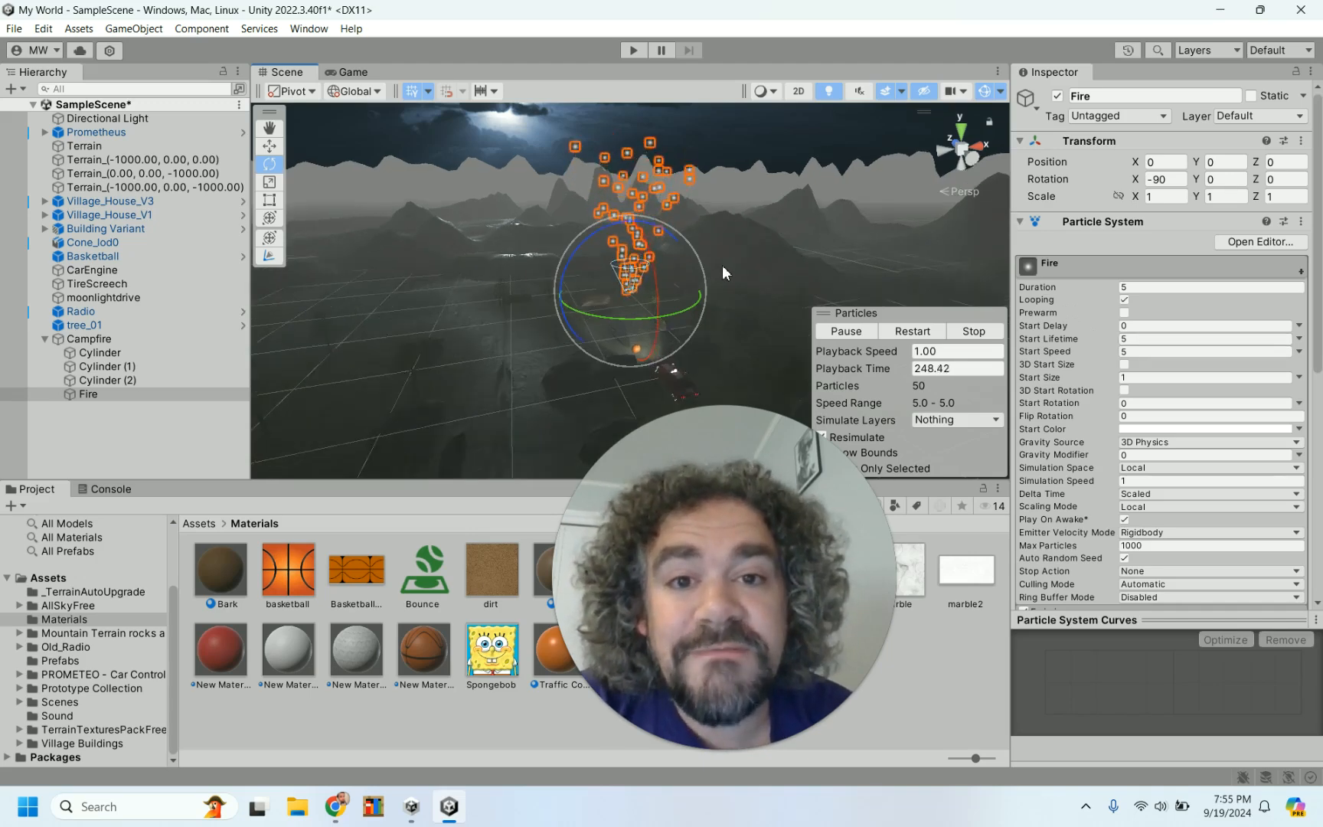
{"action": "scroll", "coordinate": [722, 265], "scroll_direction": "up", "scroll_amount": 6}
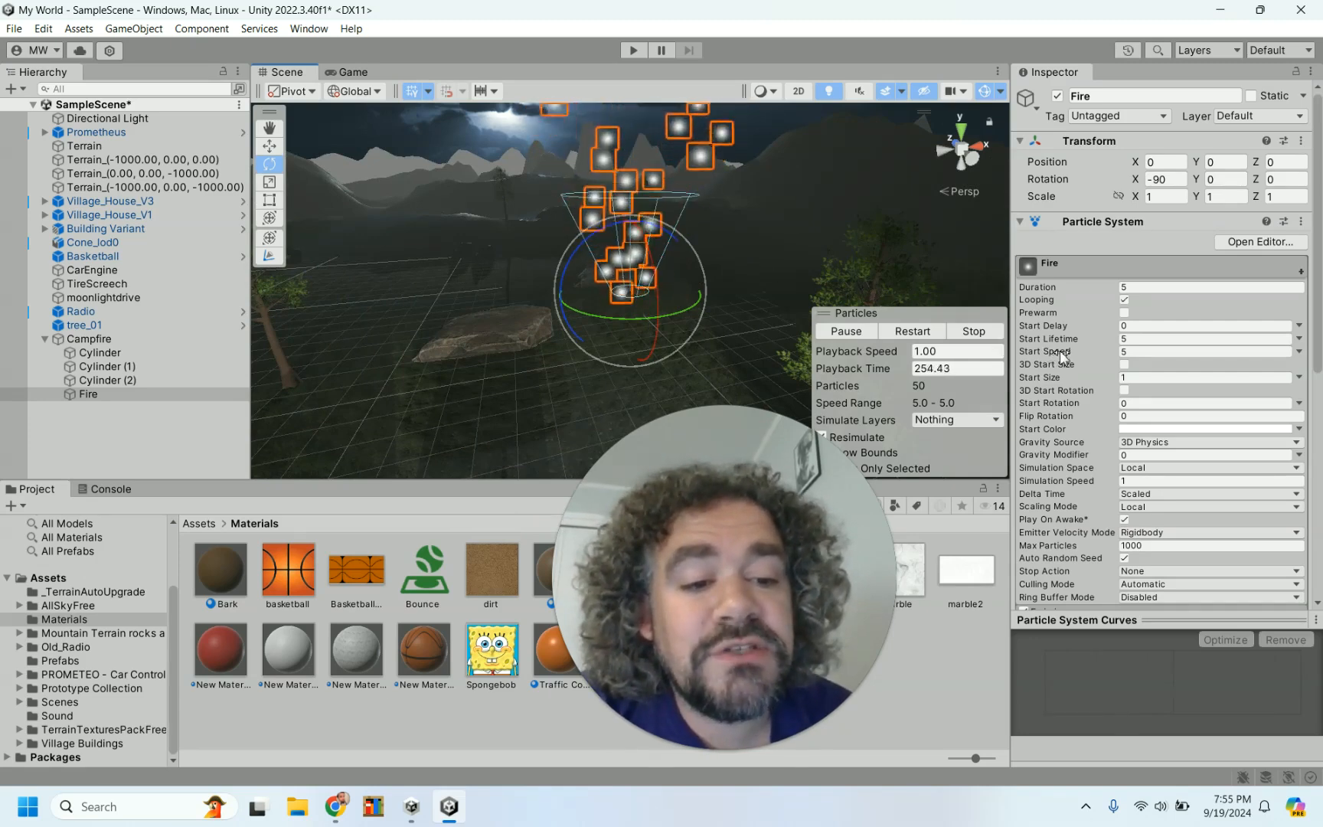
Set the Fire particle system's Start Lifetime to 1 and its Start Speed to 10.
{"action": "left_click", "coordinate": [1132, 350]}
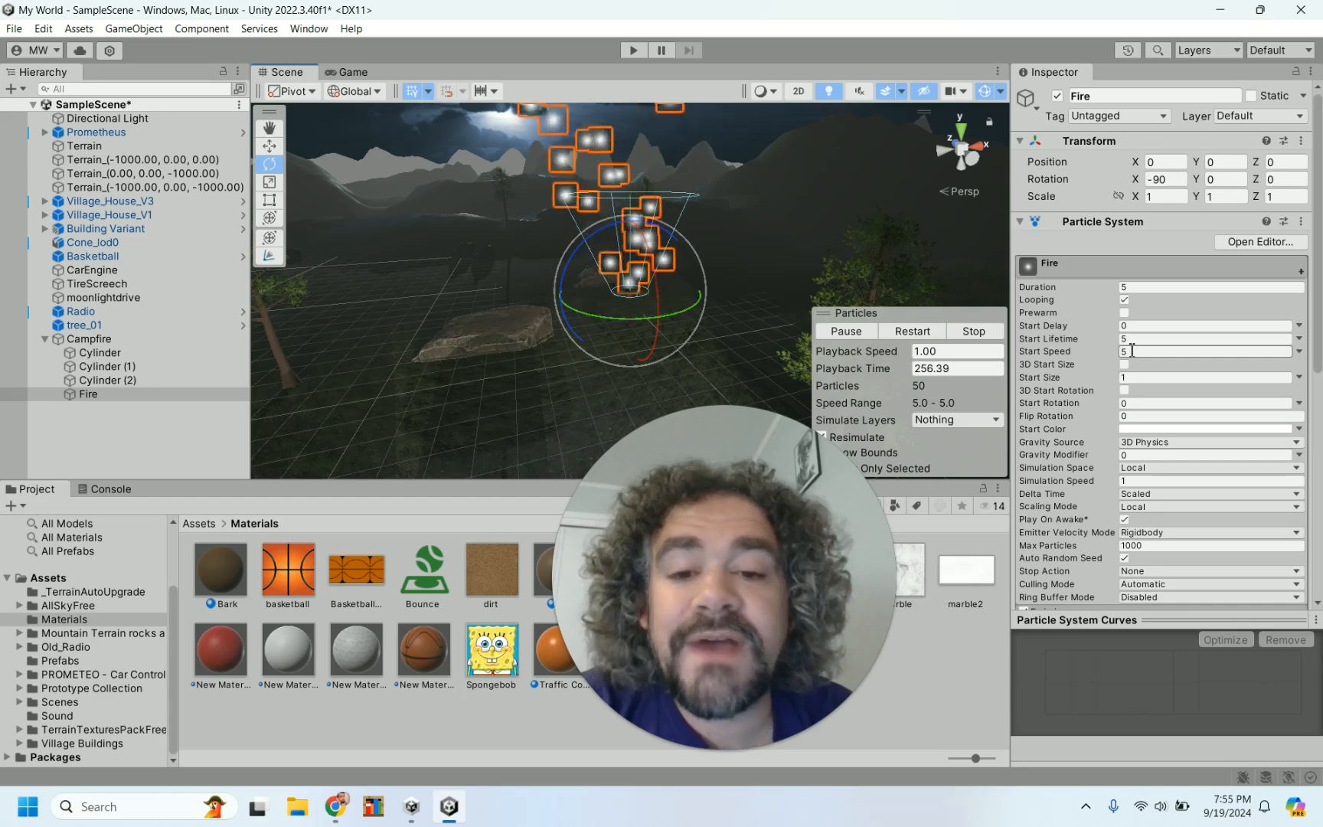
{"action": "scroll", "coordinate": [859, 239], "scroll_direction": "down", "scroll_amount": 5}
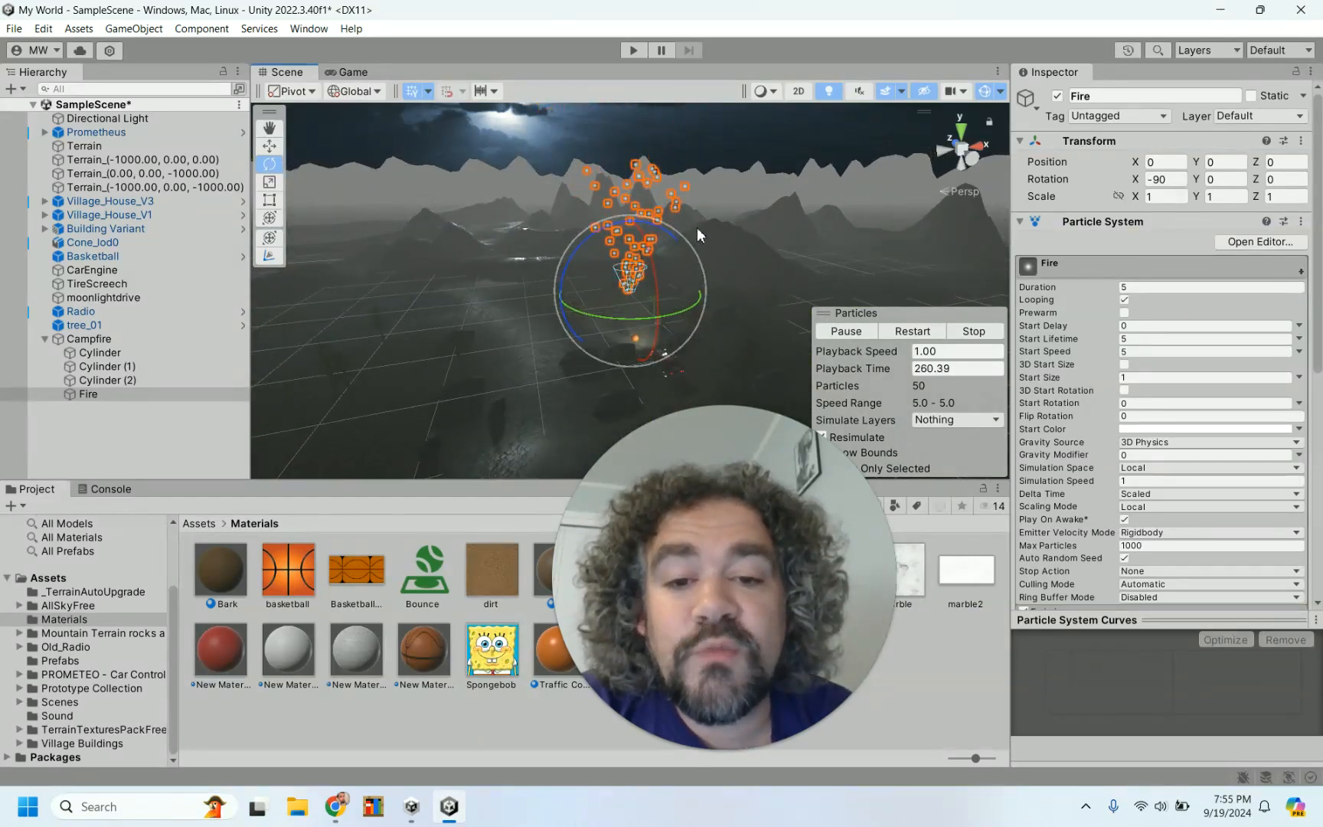
{"action": "left_click", "coordinate": [1142, 340]}
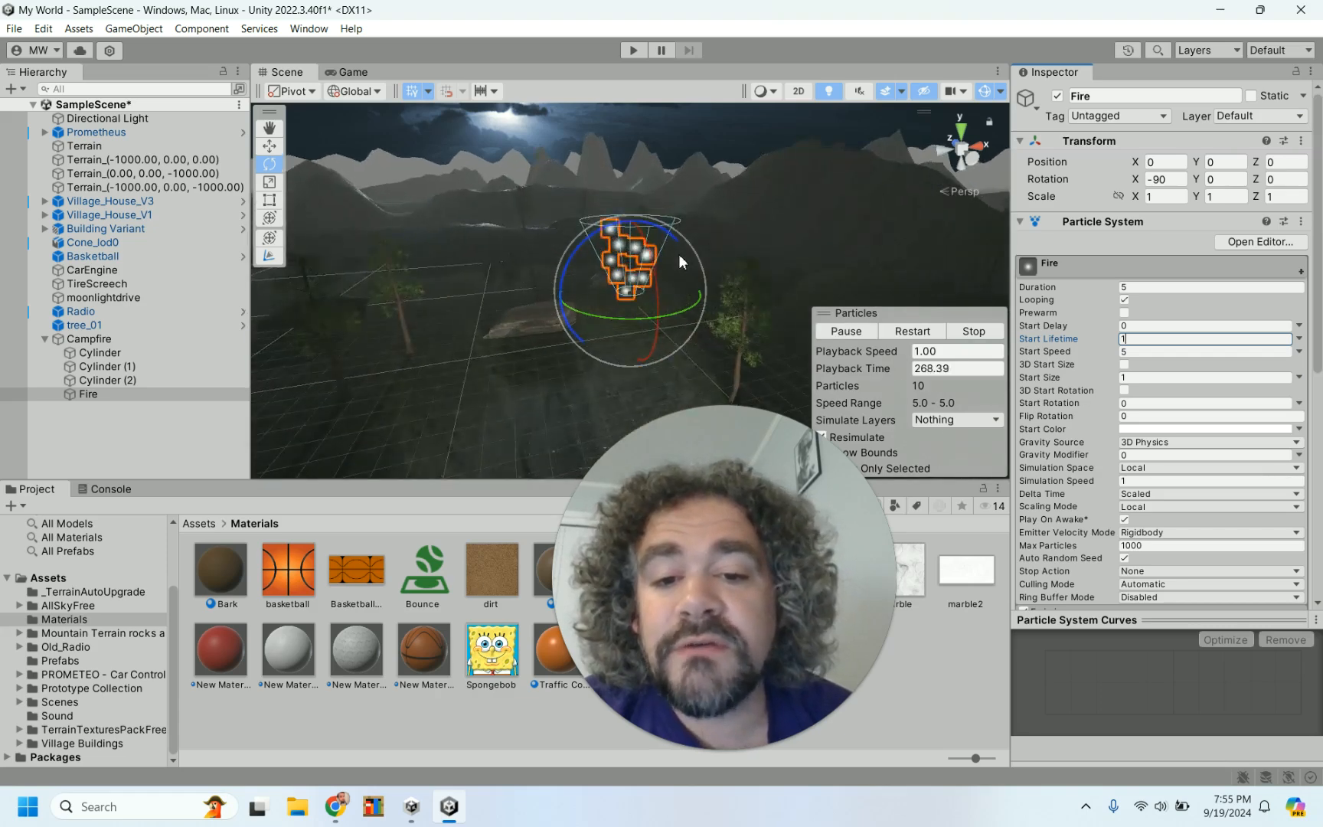
{"action": "left_click", "coordinate": [1138, 351]}
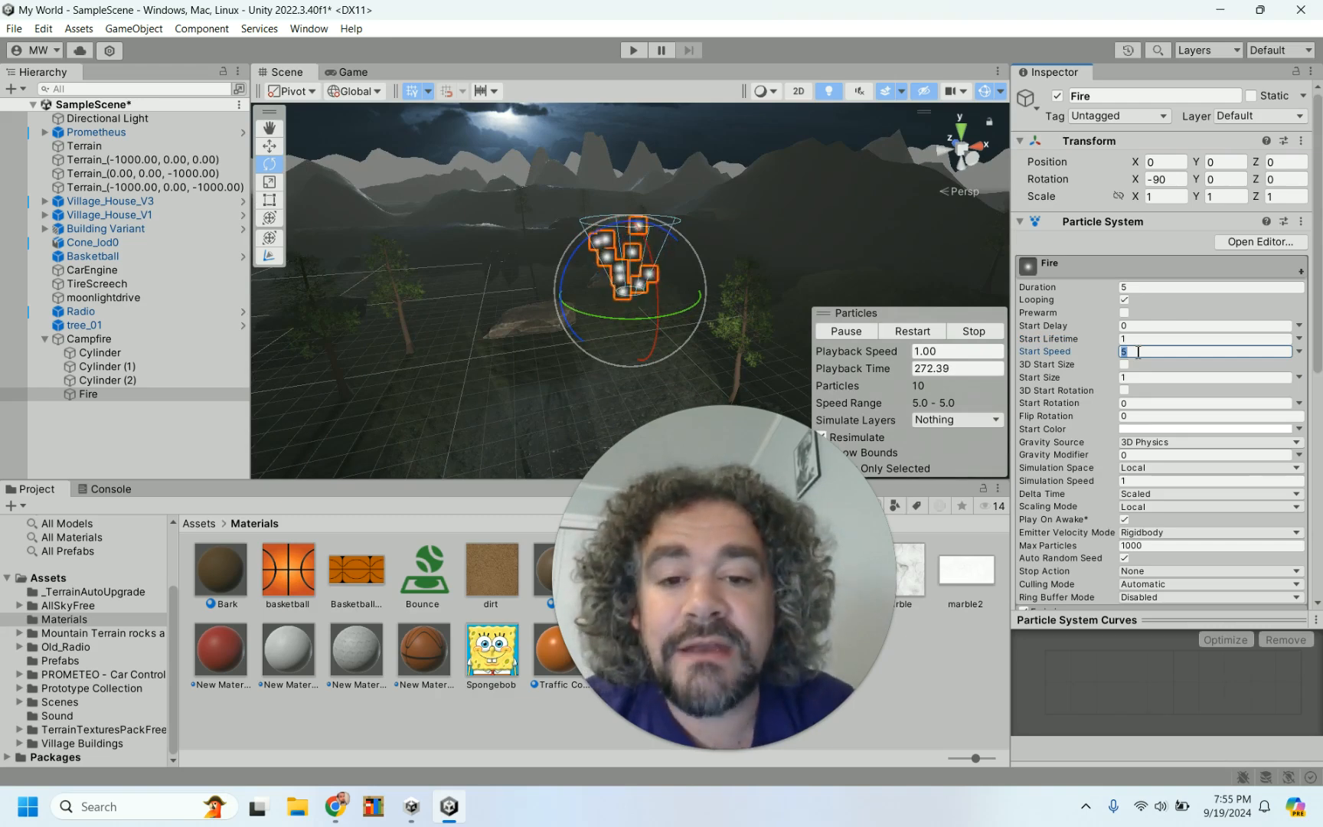
{"action": "type", "text": "10"}
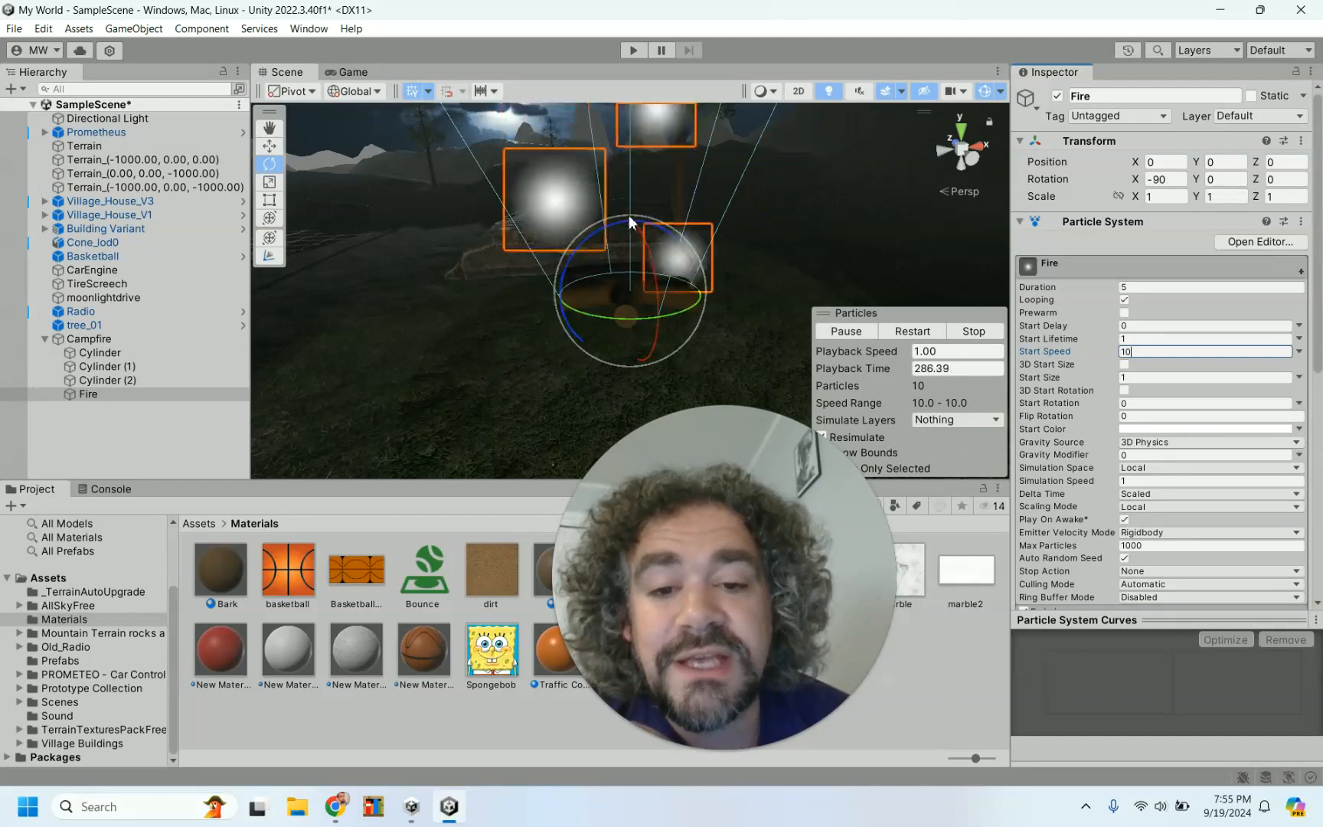
Try Start Lifetime values of 0.1, 0.5 and 0.3 on the Fire particle system to shorten the flame.
{"action": "left_click", "coordinate": [1155, 339]}
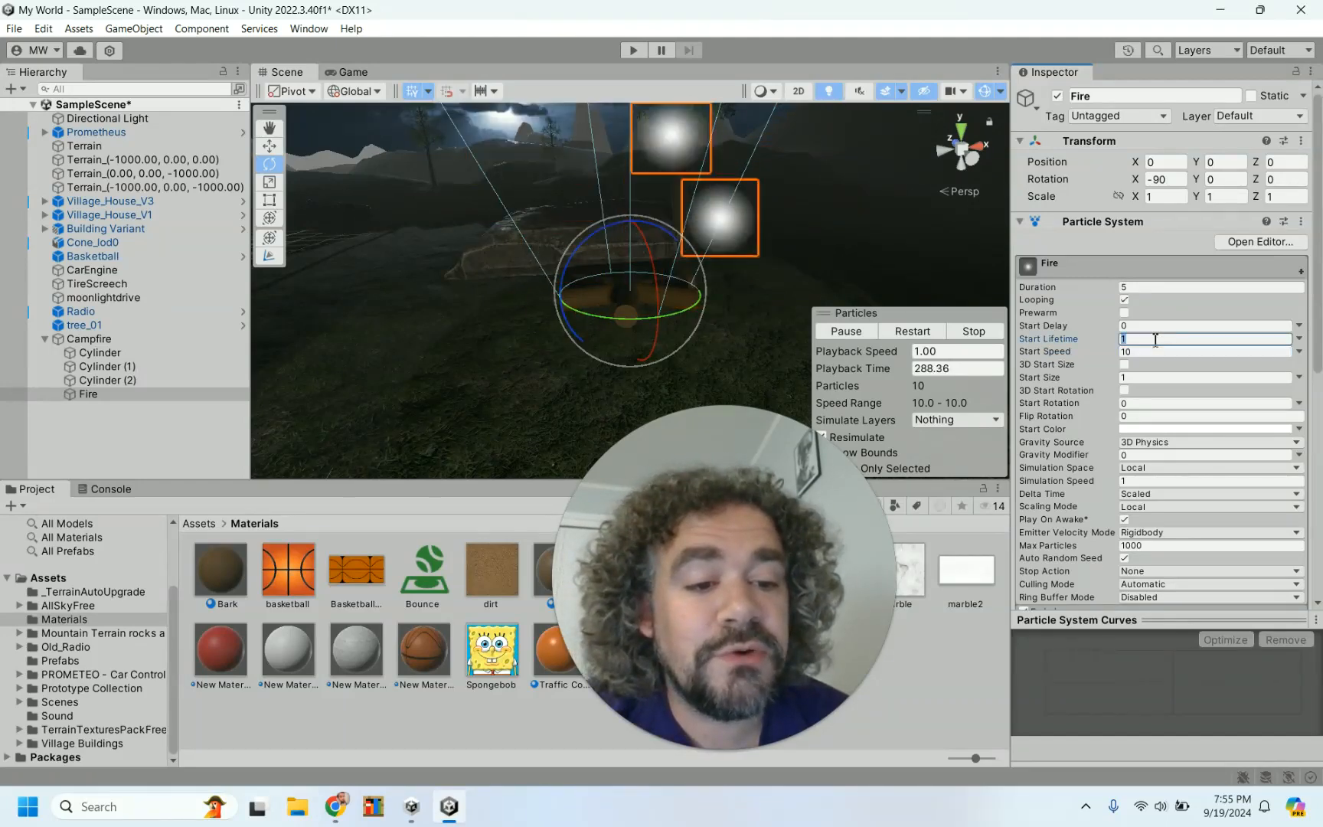
{"action": "type", "text": ".1"}
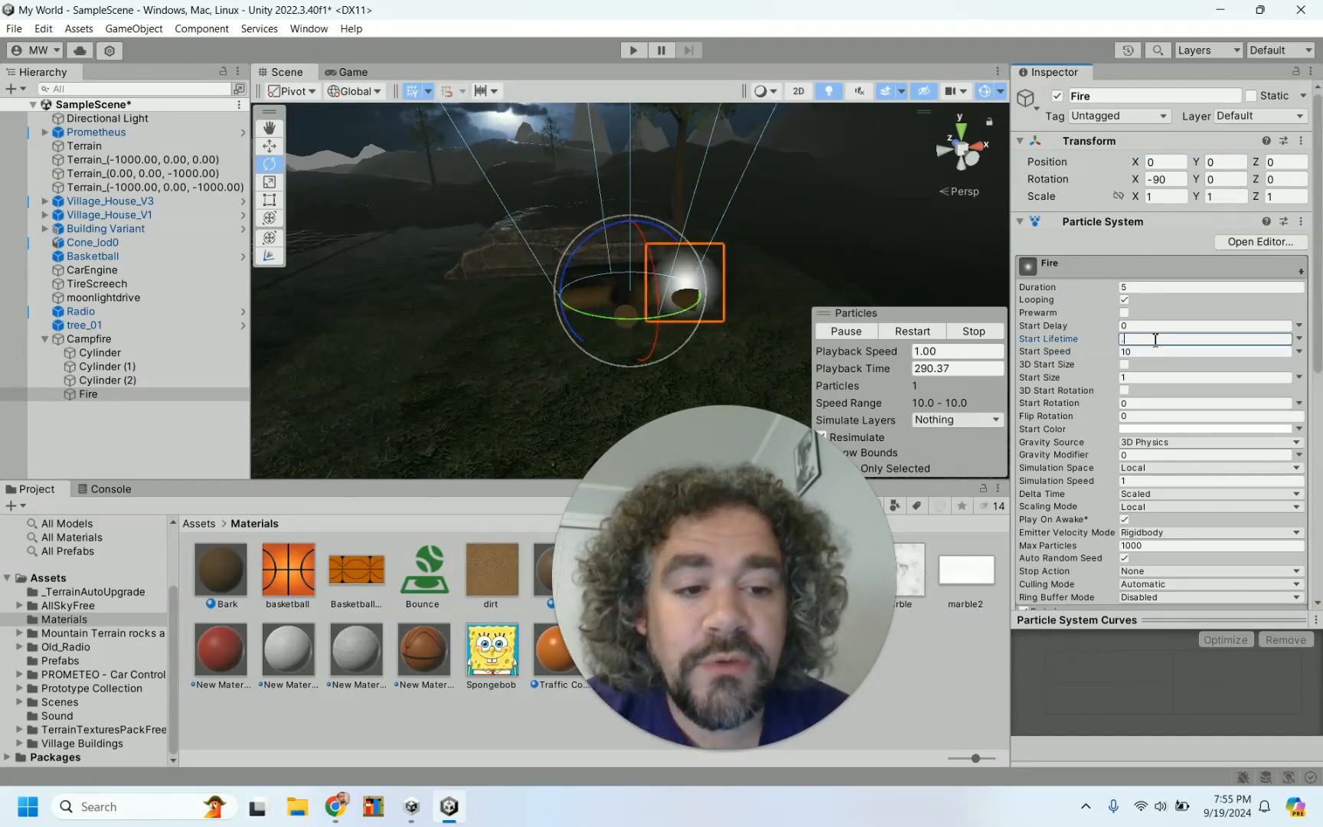
{"action": "key", "text": "BackSpace"}
{"action": "key", "text": "BackSpace"}
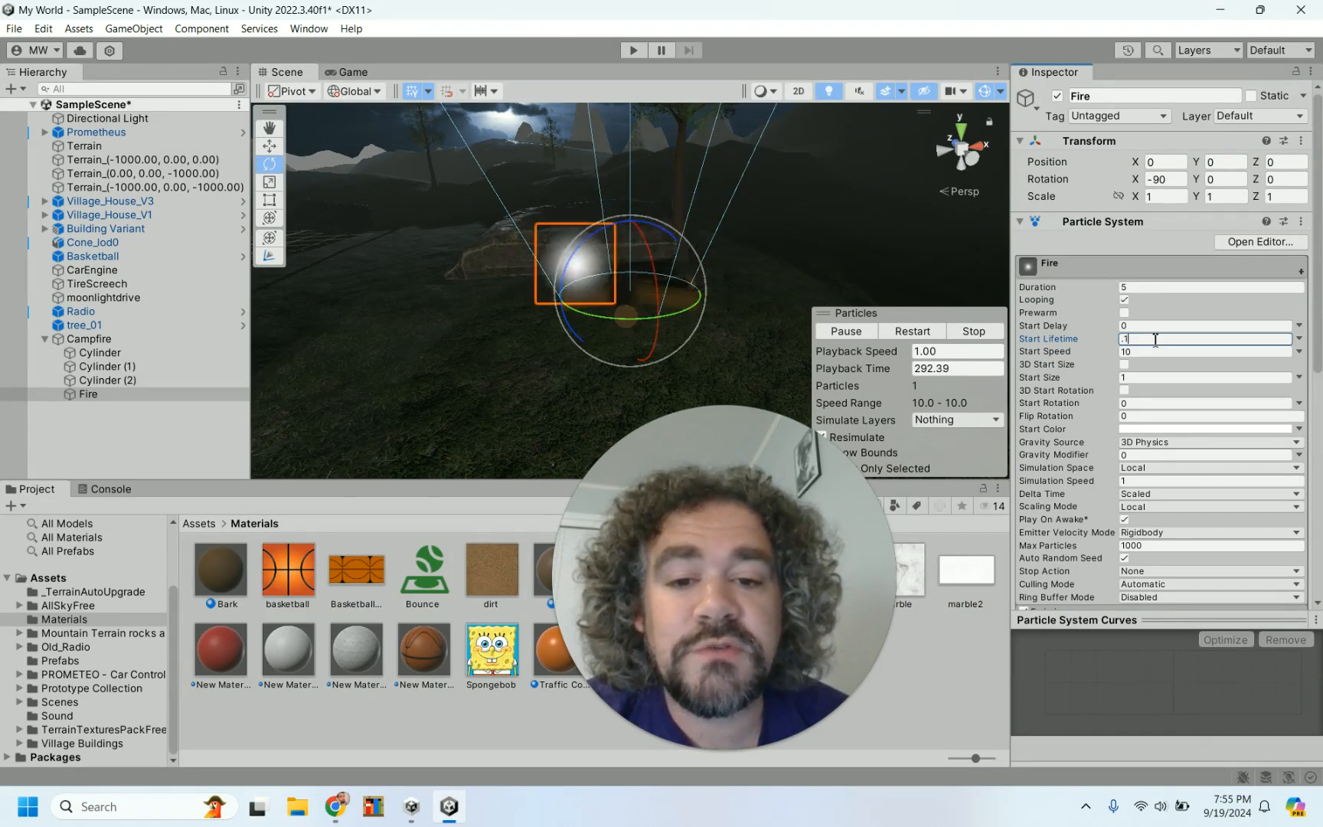
{"action": "type", "text": ".5"}
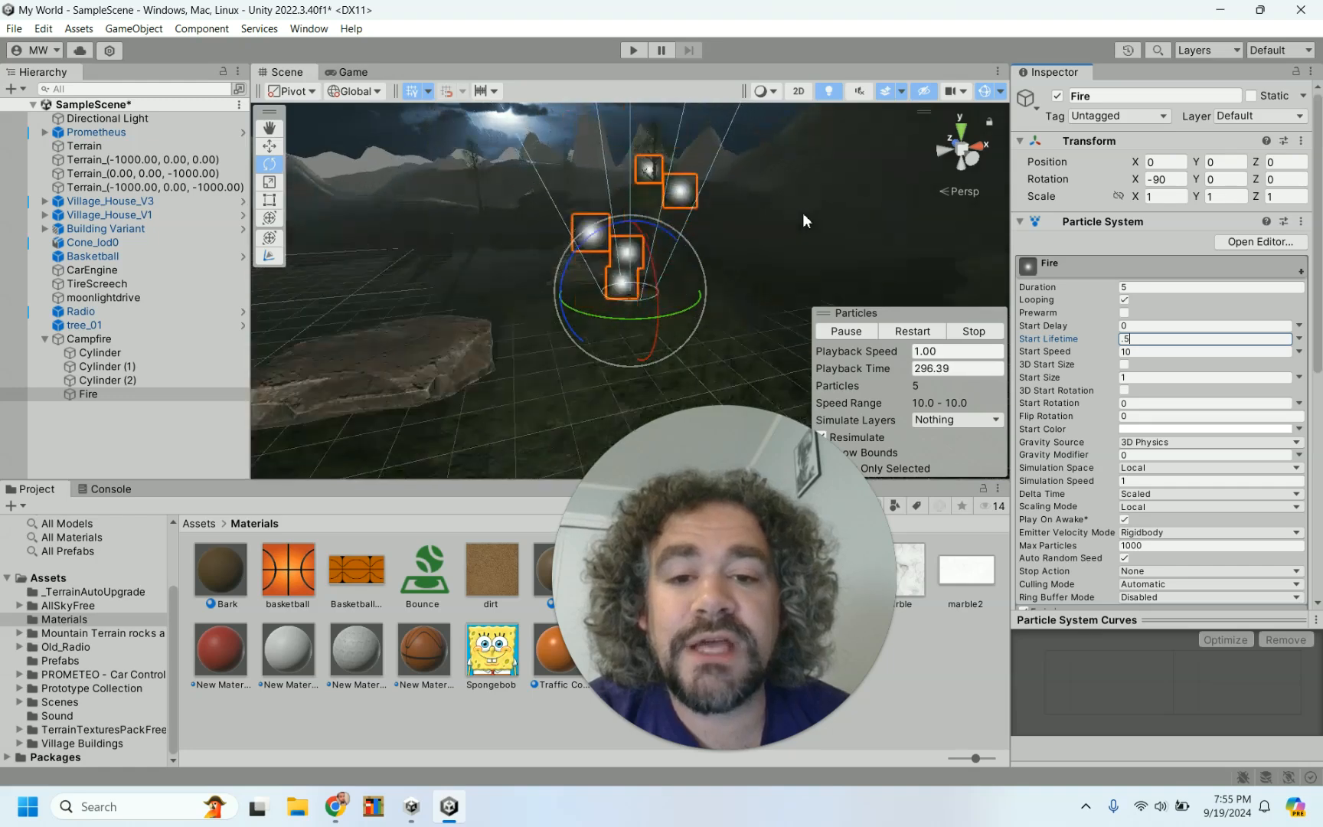
{"action": "key", "text": "BackSpace"}
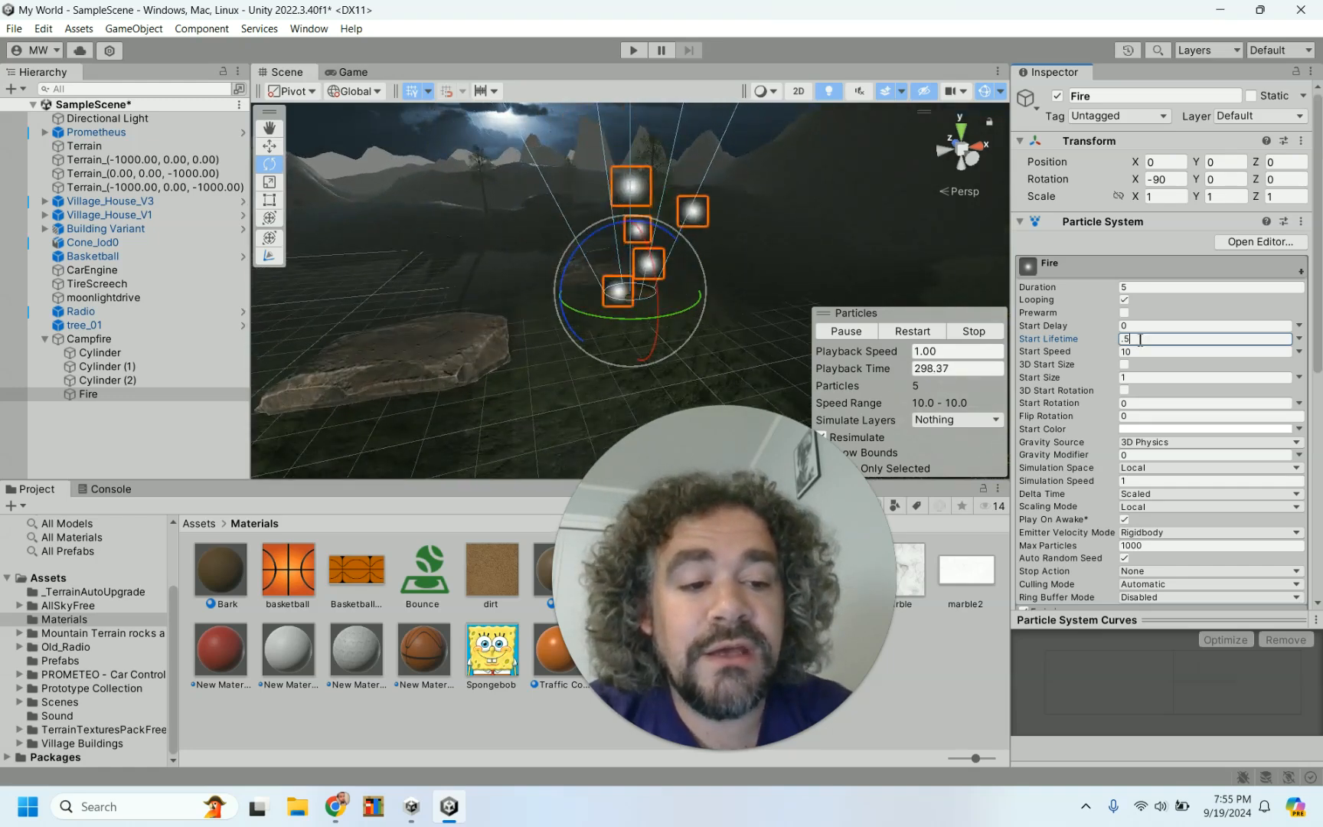
{"action": "type", "text": "3"}
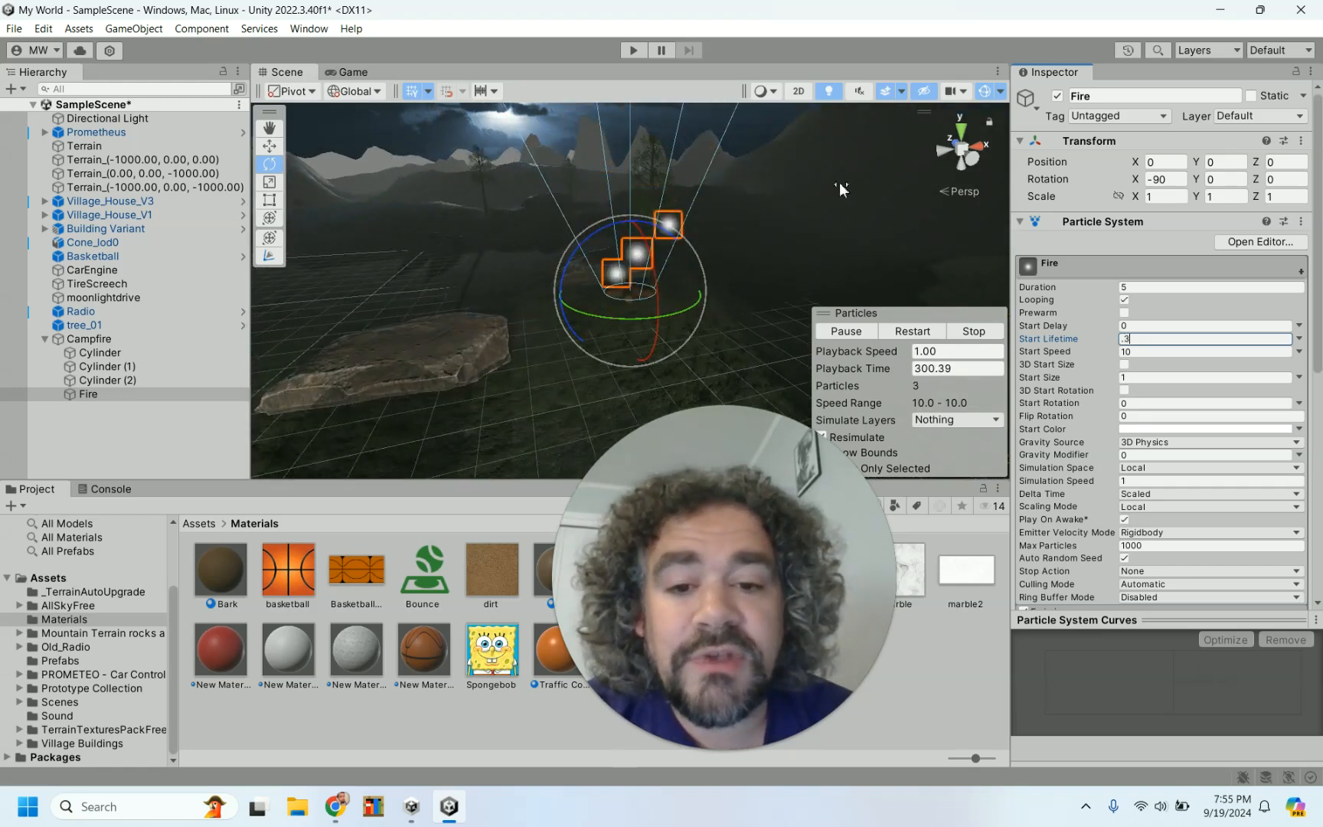
Set the Fire particle system's Start Lifetime to 0.2 and its Start Speed to 5.
{"action": "key", "text": "BackSpace"}
{"action": "type", "text": "2"}
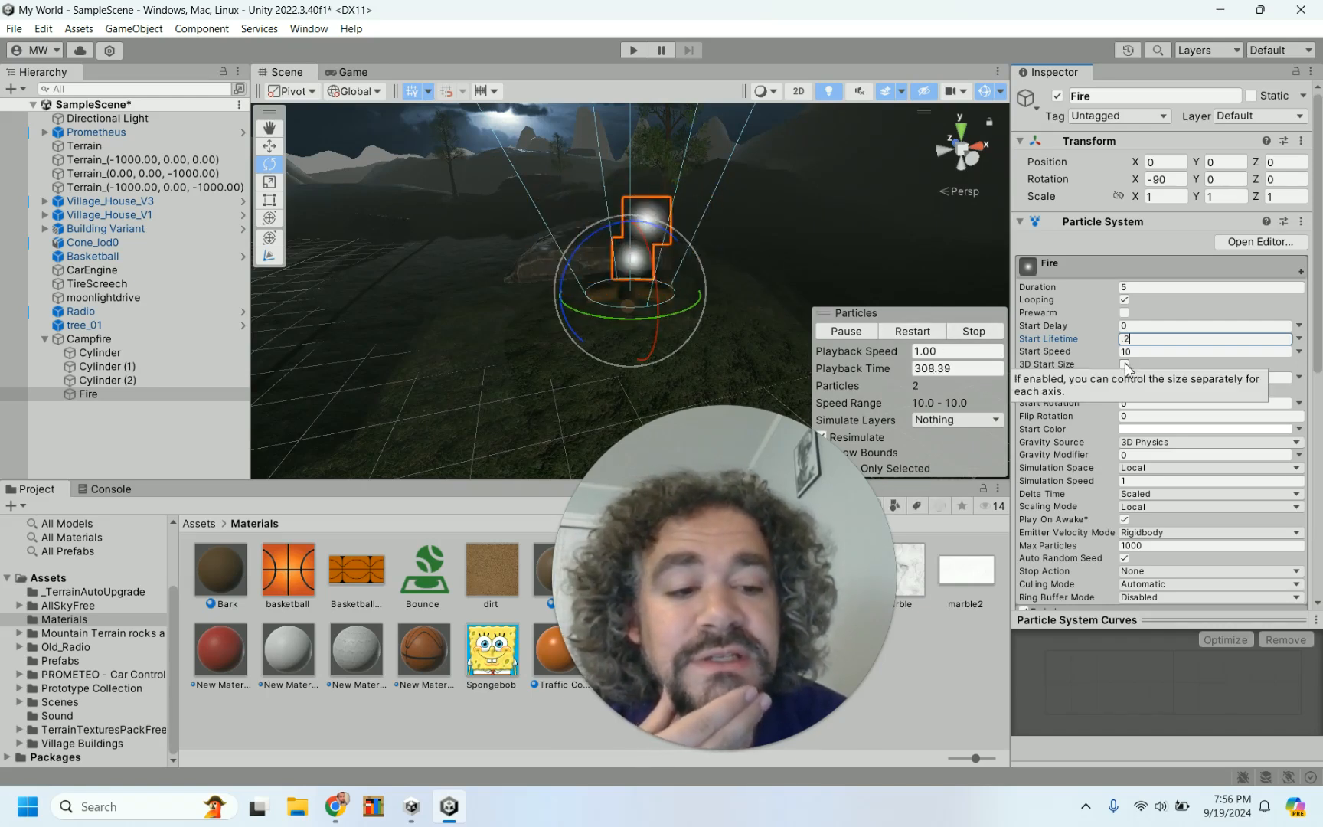
{"action": "left_click", "coordinate": [1146, 351]}
{"action": "type", "text": "5"}
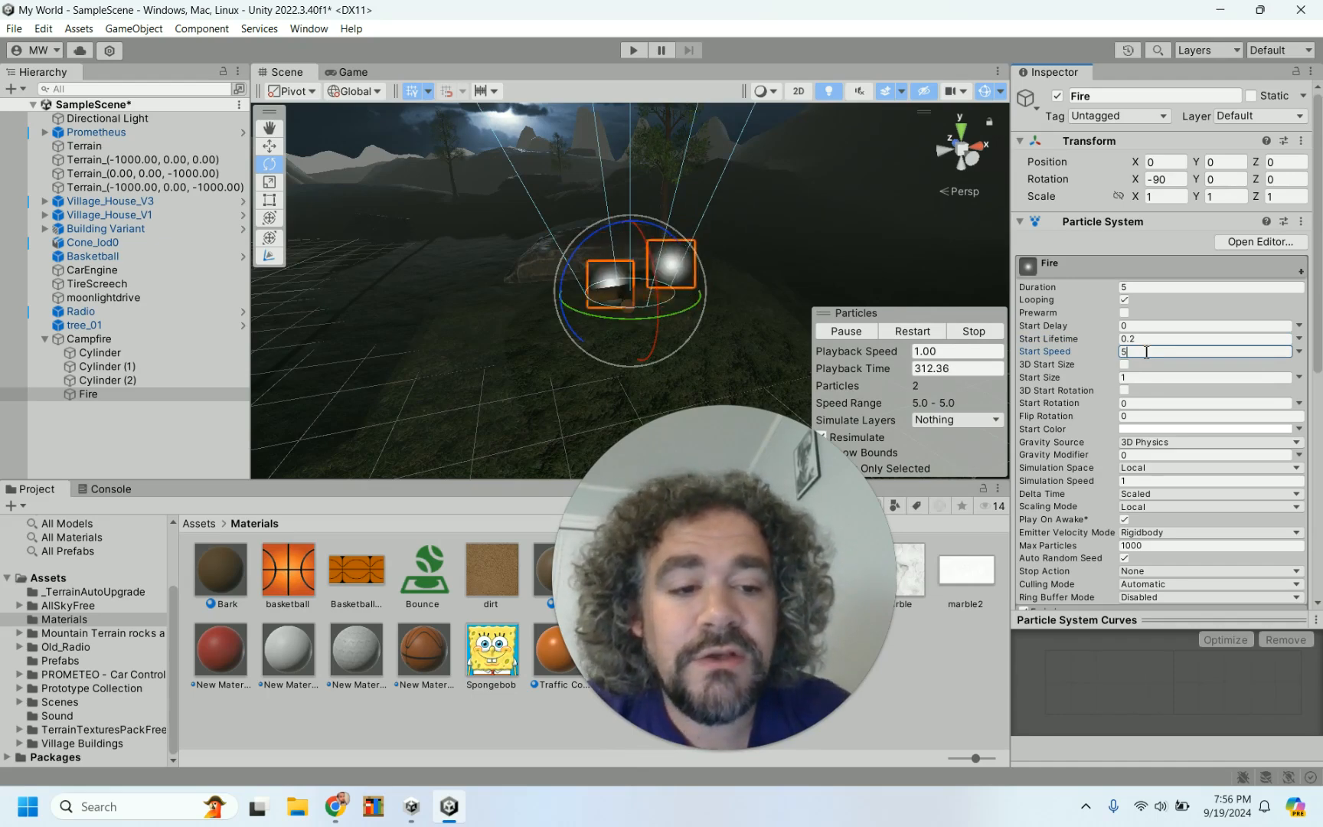
Set the Fire particle system's Start Speed to 7 and its Start Size to 0.3.
{"action": "key", "text": "BackSpace"}
{"action": "type", "text": "7"}
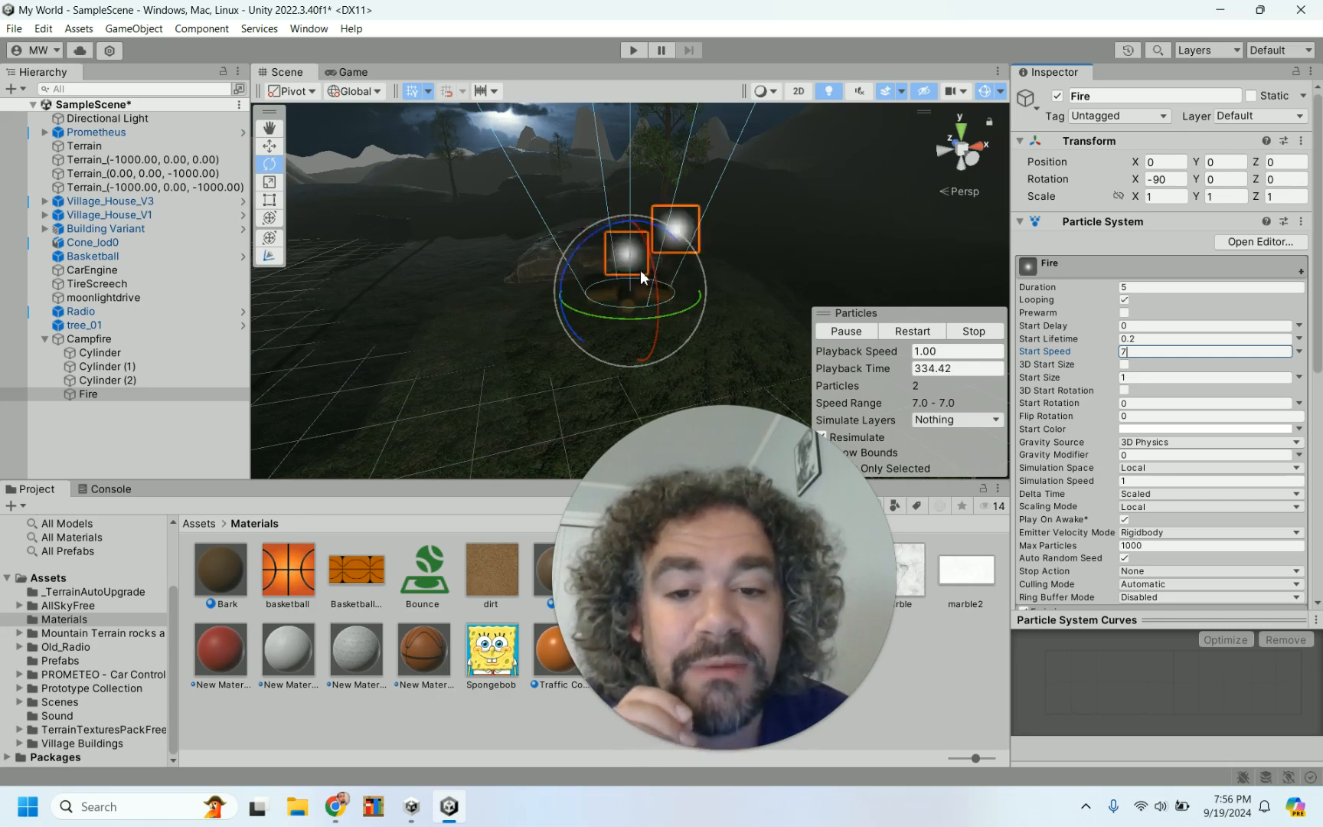
{"action": "left_click", "coordinate": [1125, 377]}
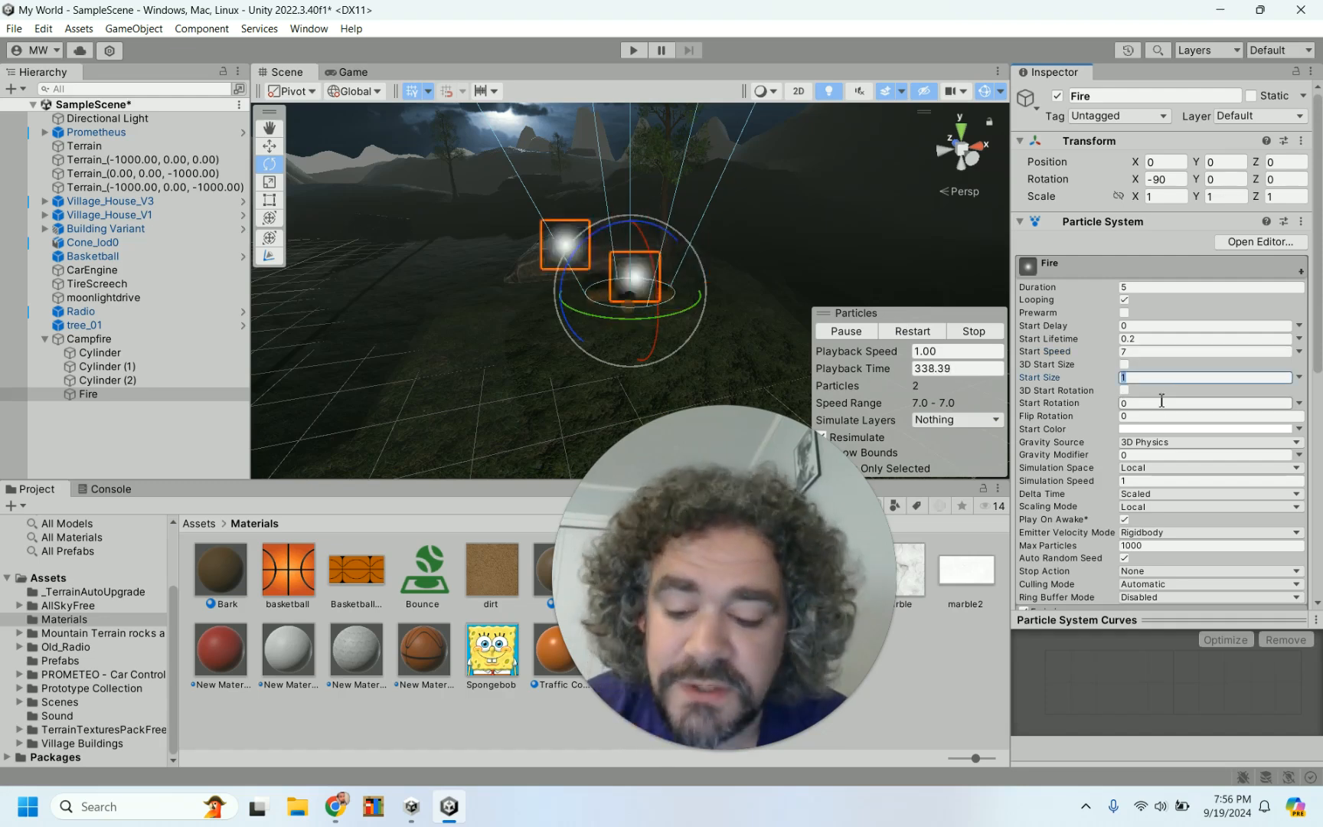
{"action": "type", "text": ".2"}
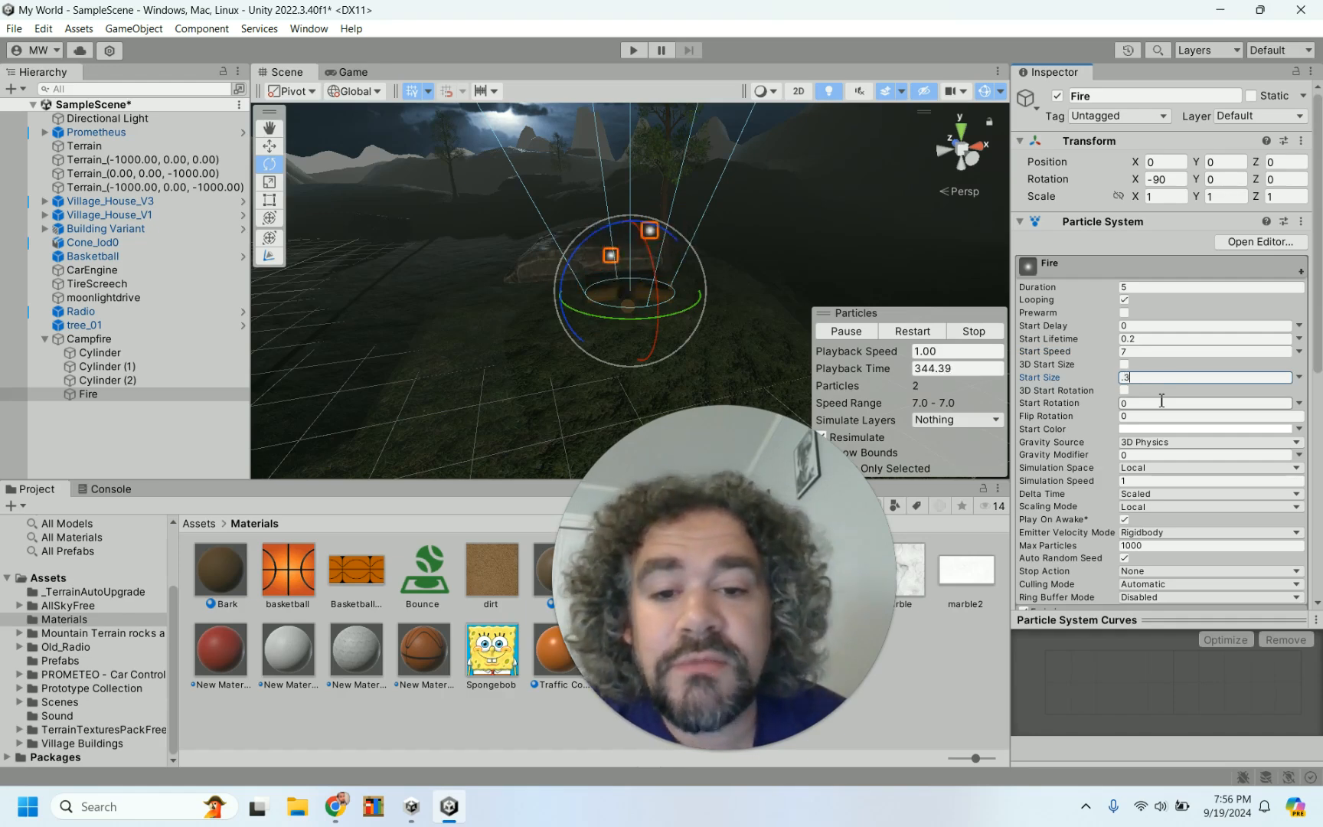
{"action": "type", "text": "3"}
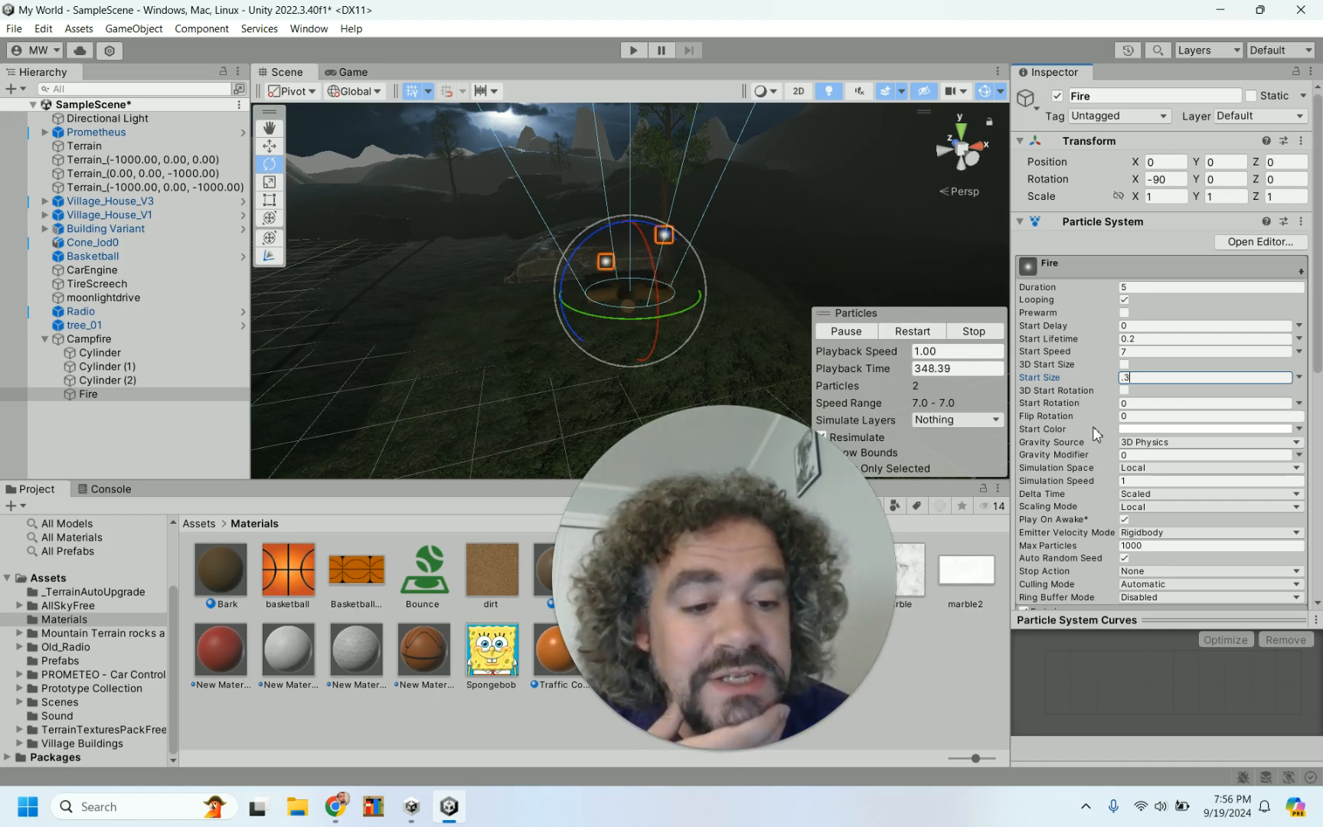
Change the Fire particle system's Start Color to a yellow-orange, hex FFB206.
{"action": "left_click", "coordinate": [1148, 430]}
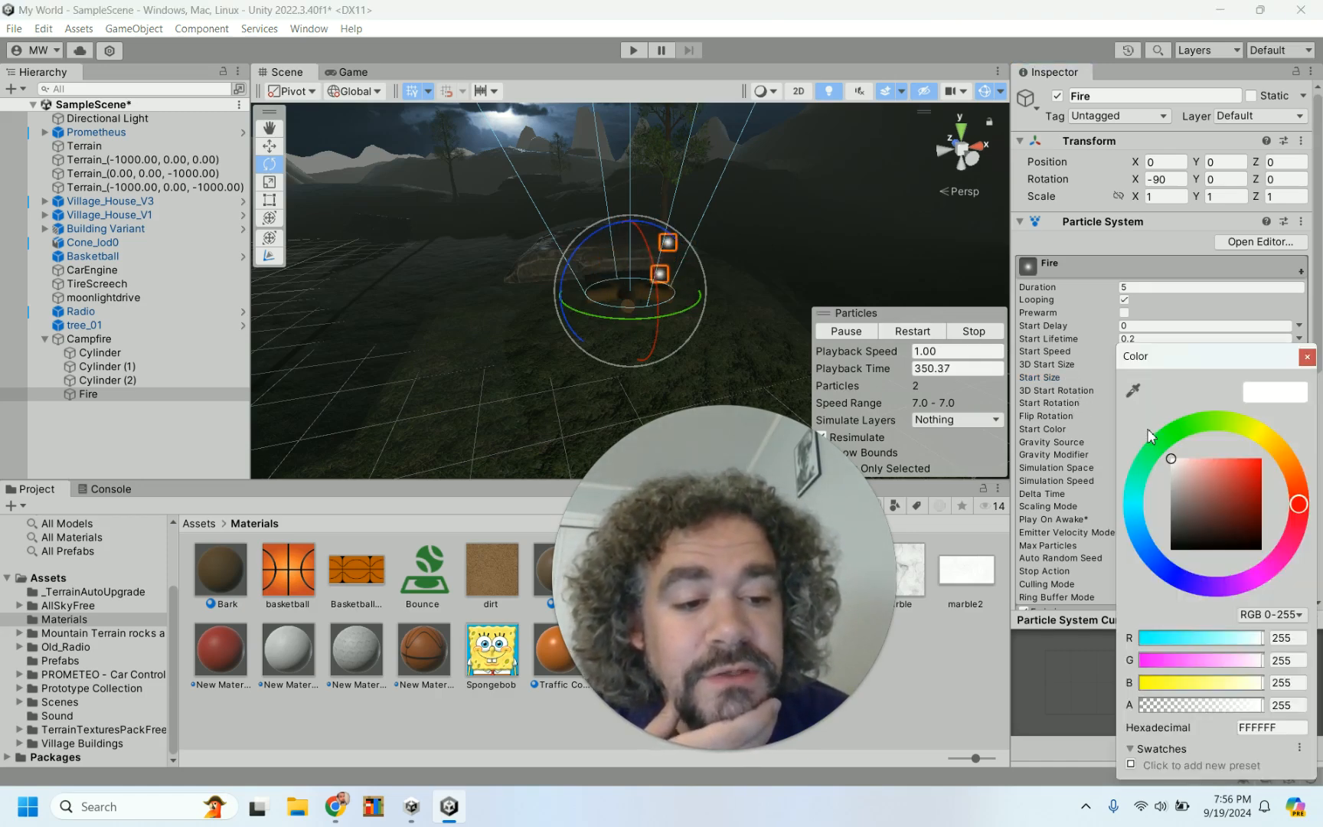
{"action": "left_click", "coordinate": [1287, 460]}
{"action": "left_click", "coordinate": [1297, 490]}
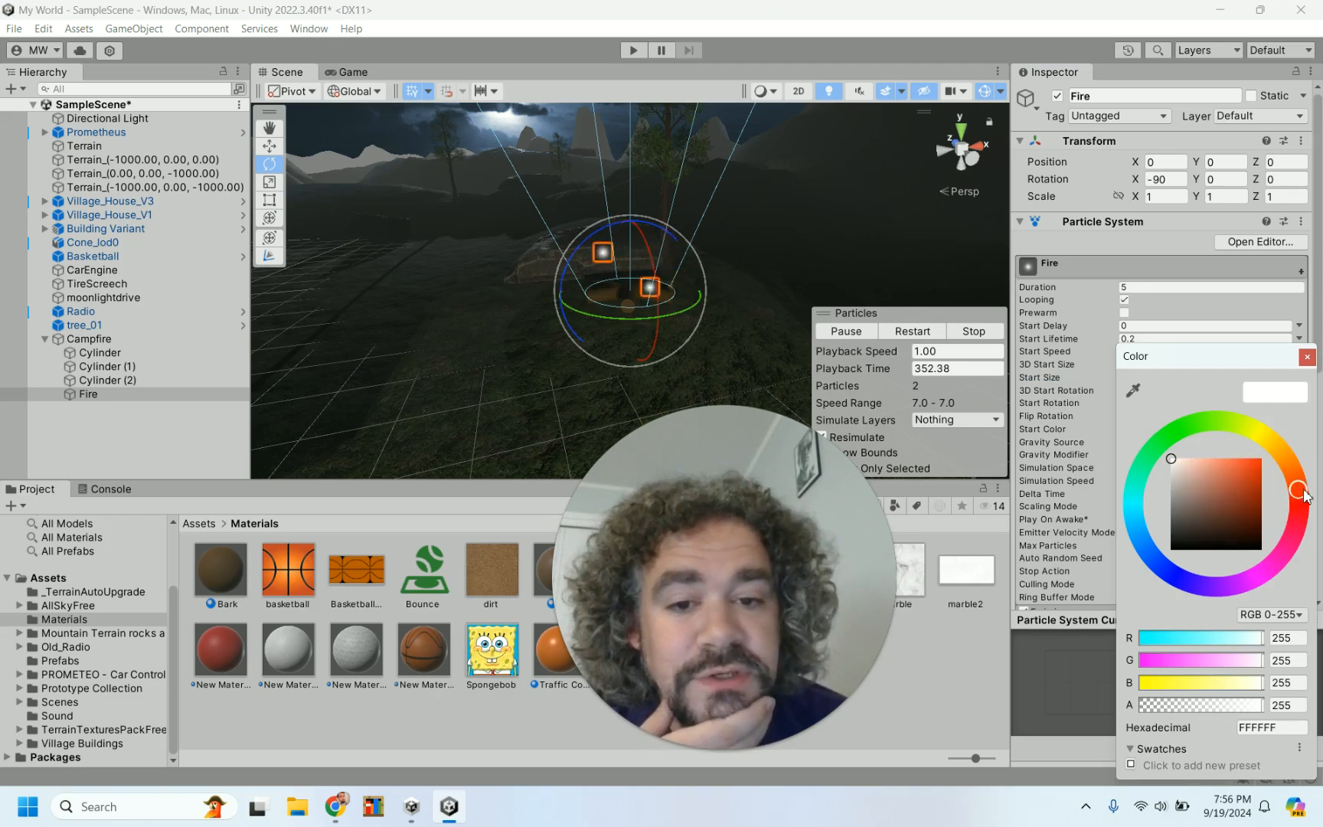
{"action": "left_click", "coordinate": [1223, 495]}
{"action": "left_click", "coordinate": [1262, 459]}
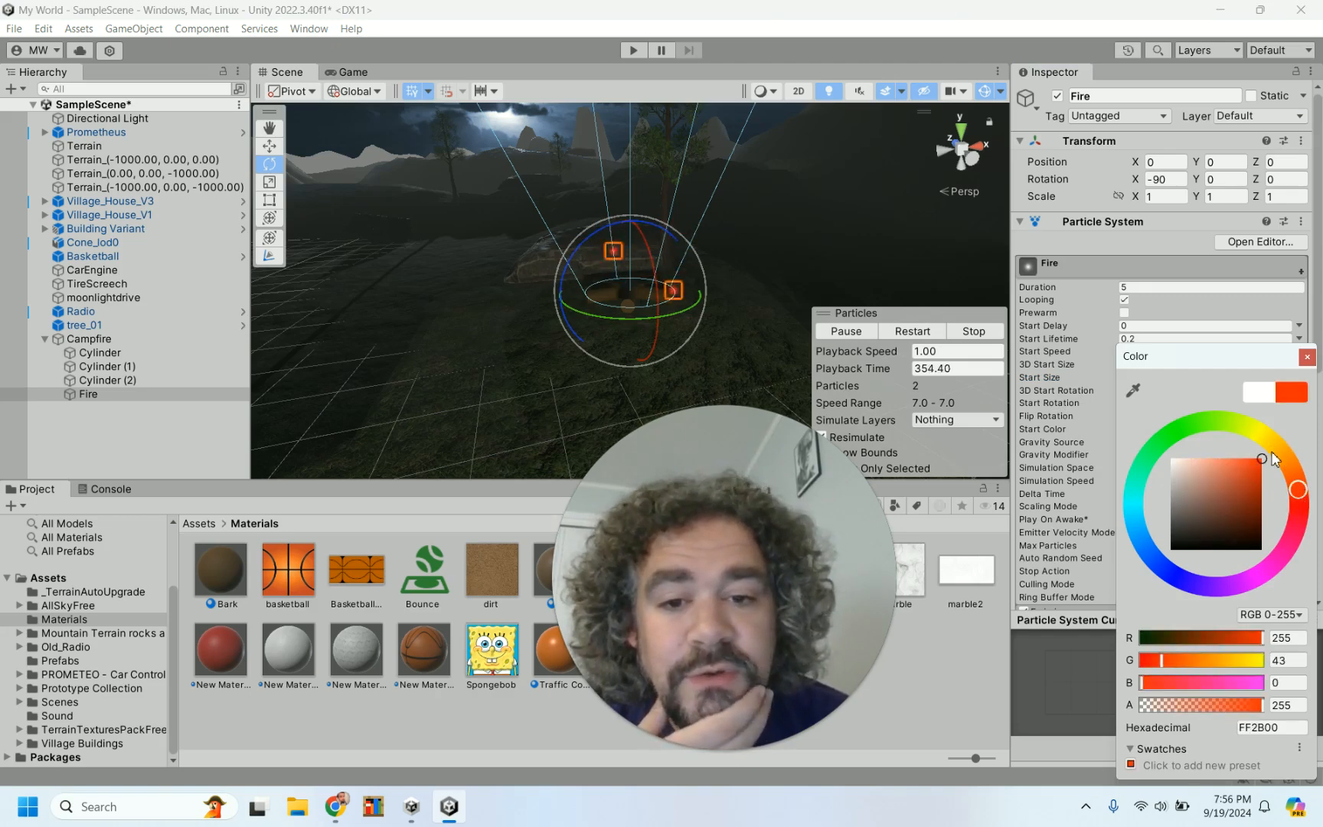
{"action": "left_click", "coordinate": [1280, 450]}
{"action": "left_click", "coordinate": [1229, 474]}
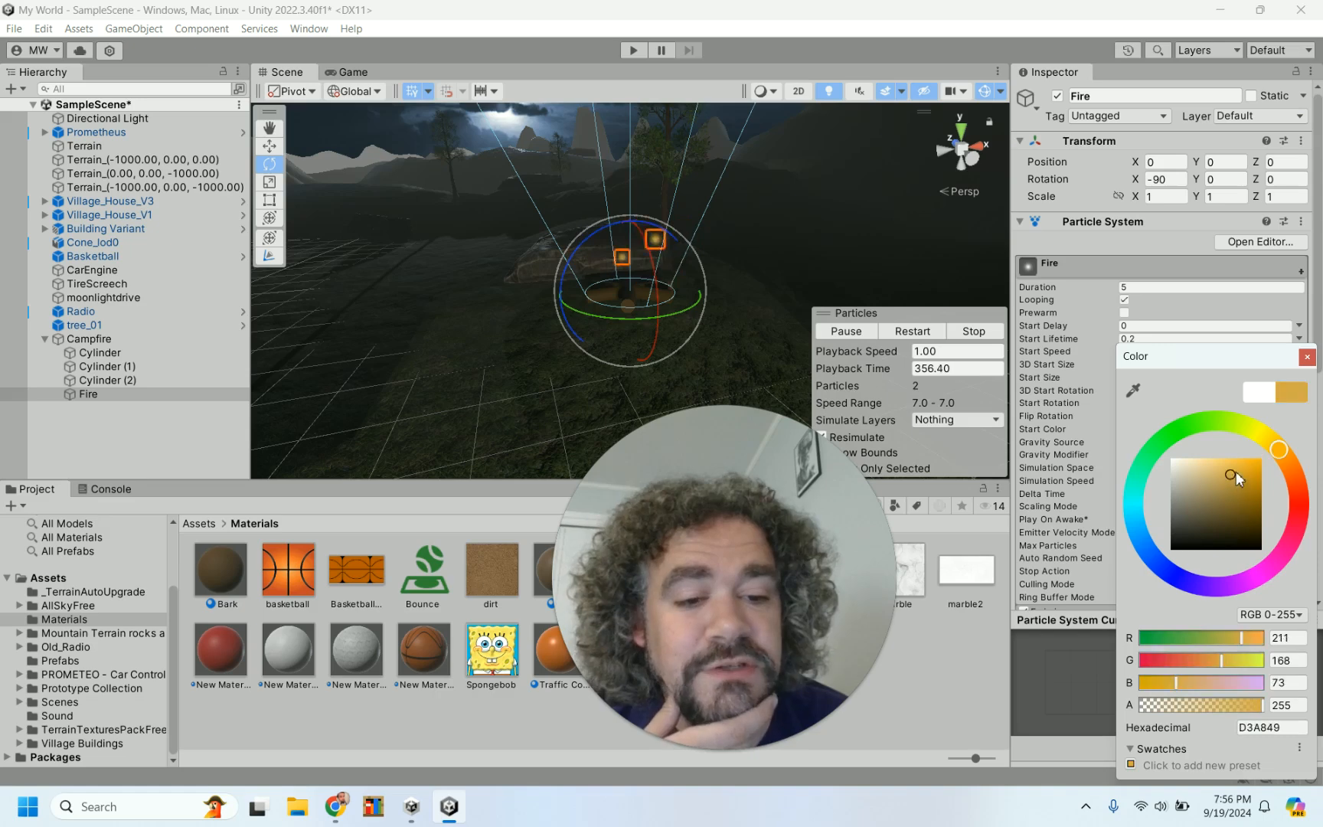
{"action": "left_click", "coordinate": [1260, 458]}
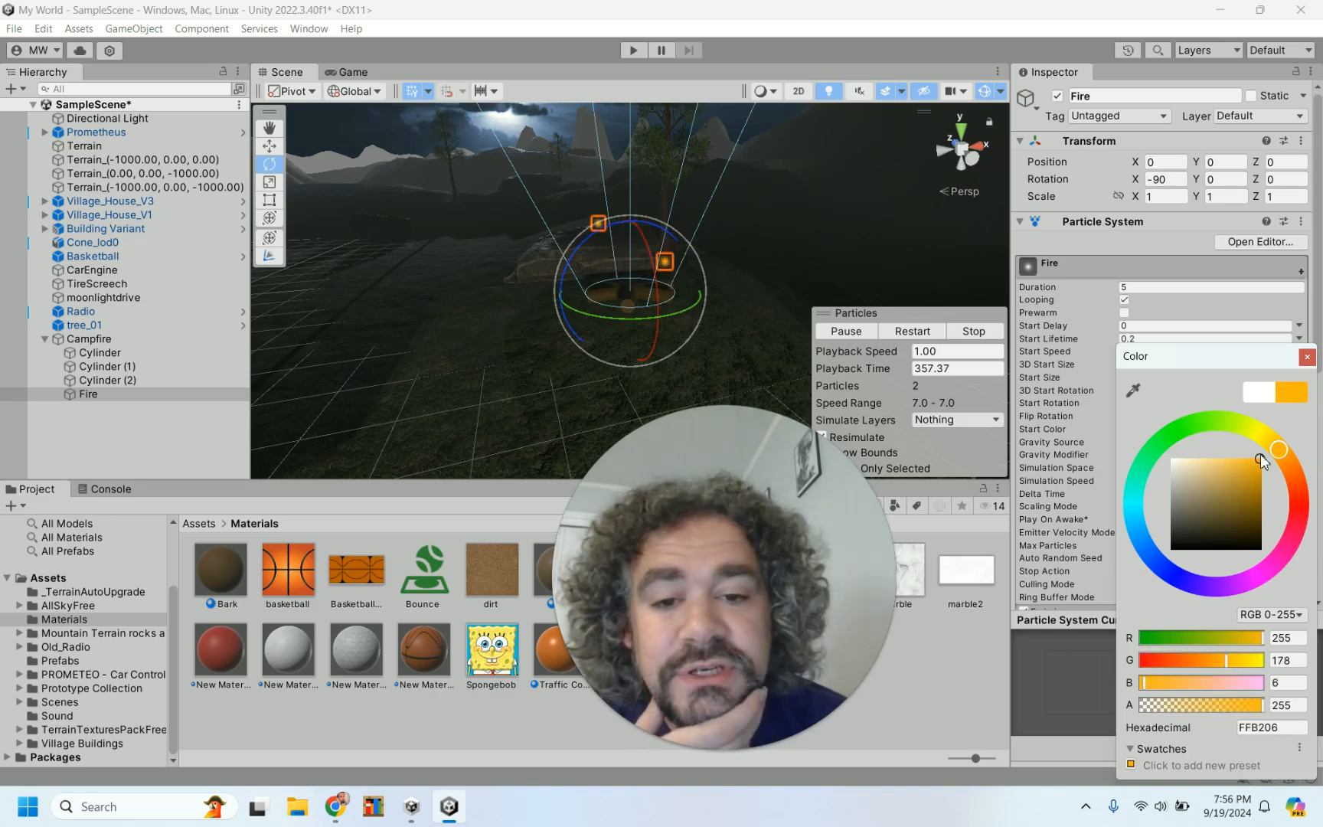
{"action": "left_click", "coordinate": [1307, 357]}
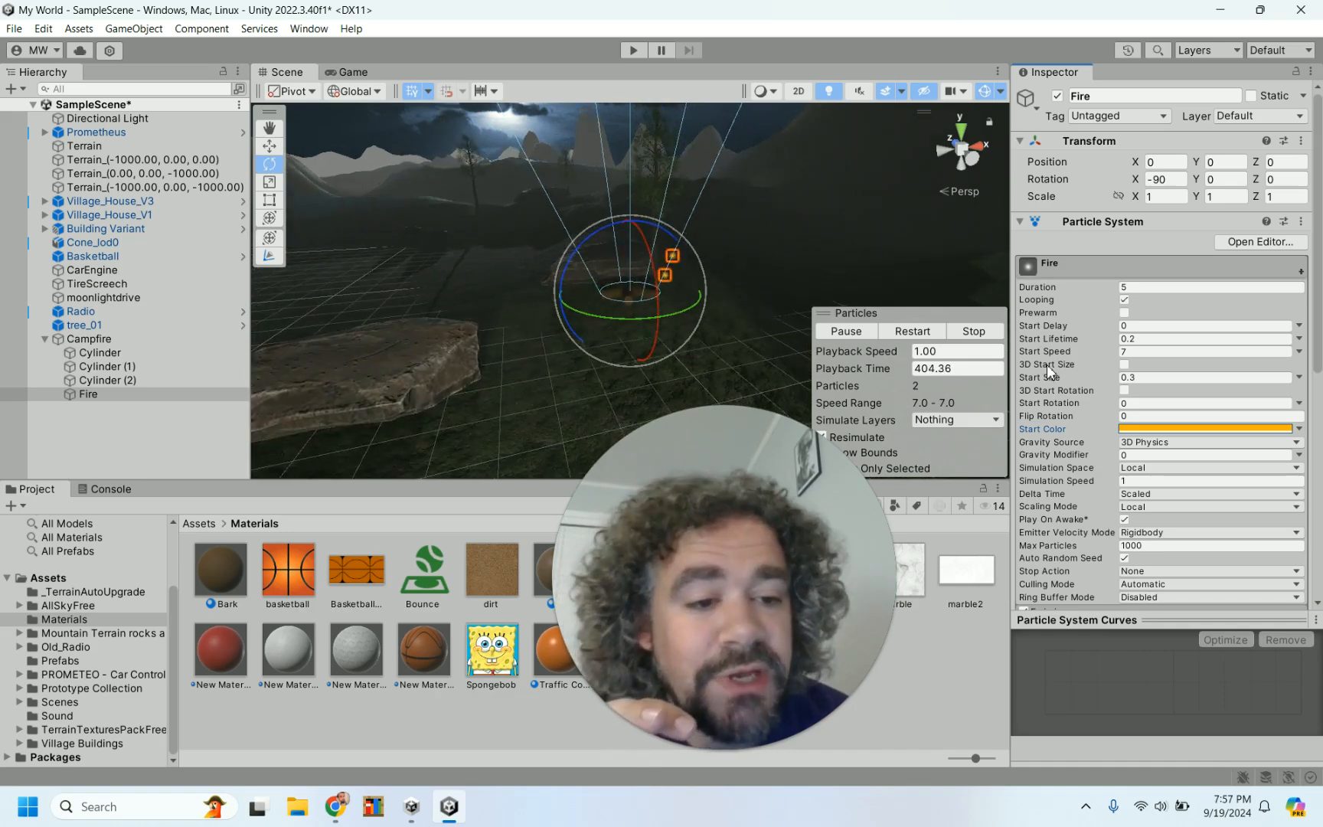
Try a Start Lifetime of 10 with Max Particles at 10 on the Fire particle system, and restore Max Particles to 1000.
{"action": "left_click", "coordinate": [1156, 339]}
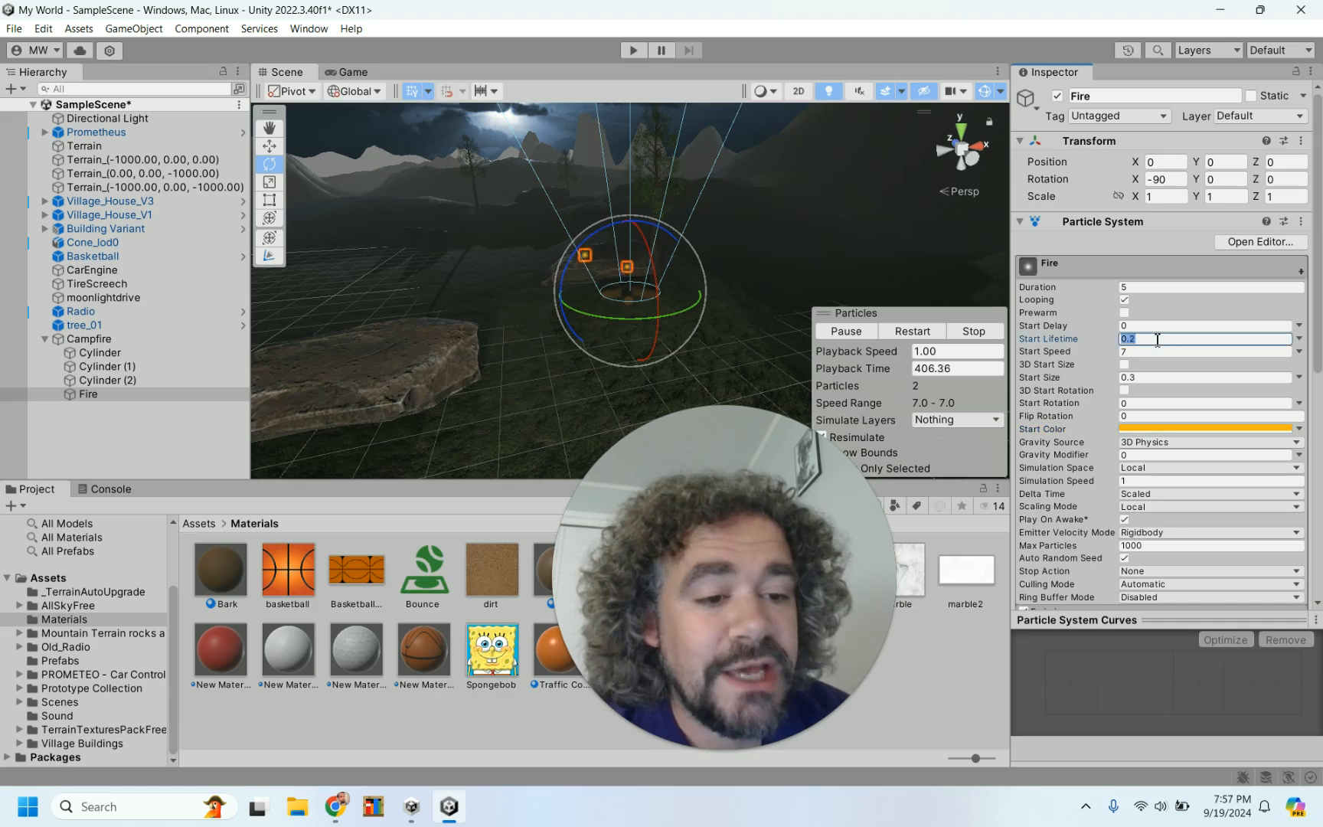
{"action": "type", "text": "10"}
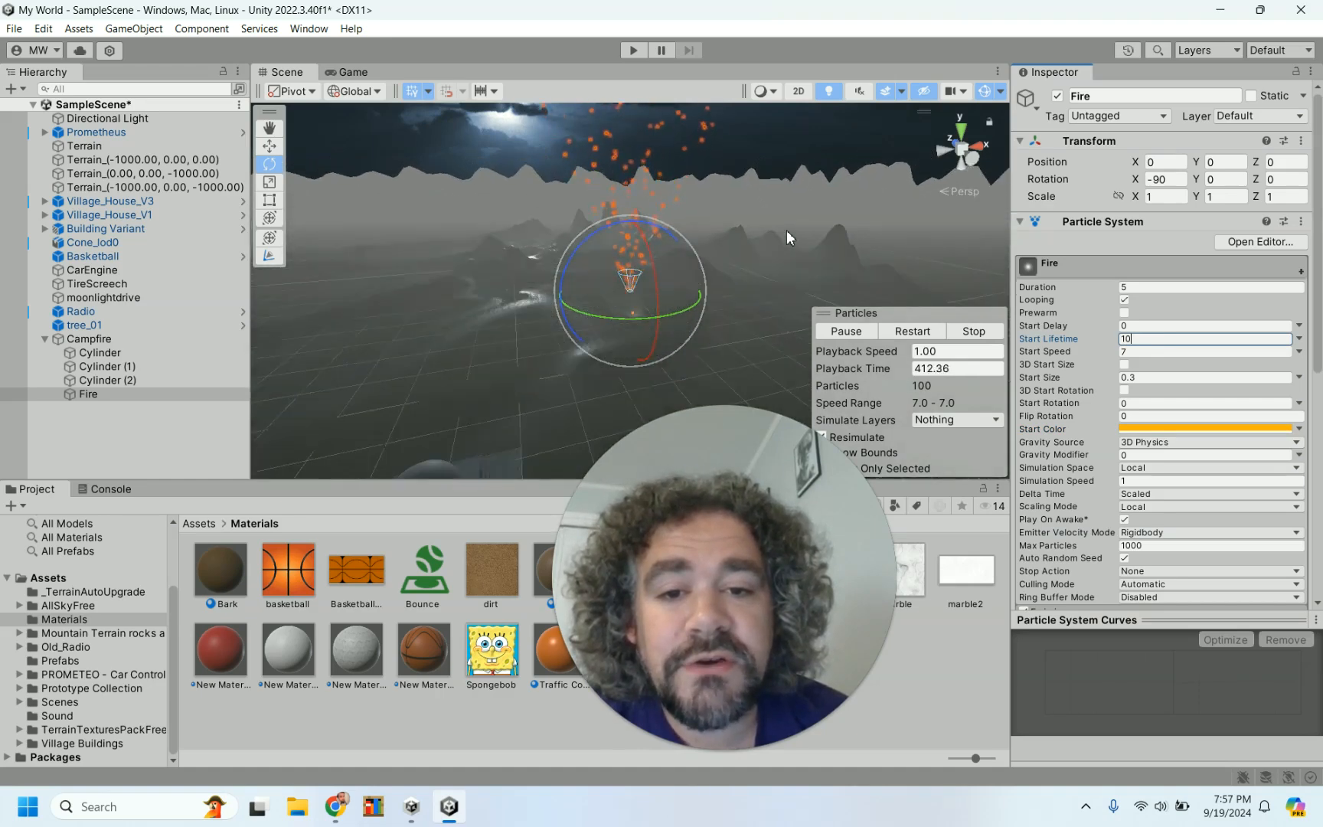
{"action": "left_click", "coordinate": [1152, 545]}
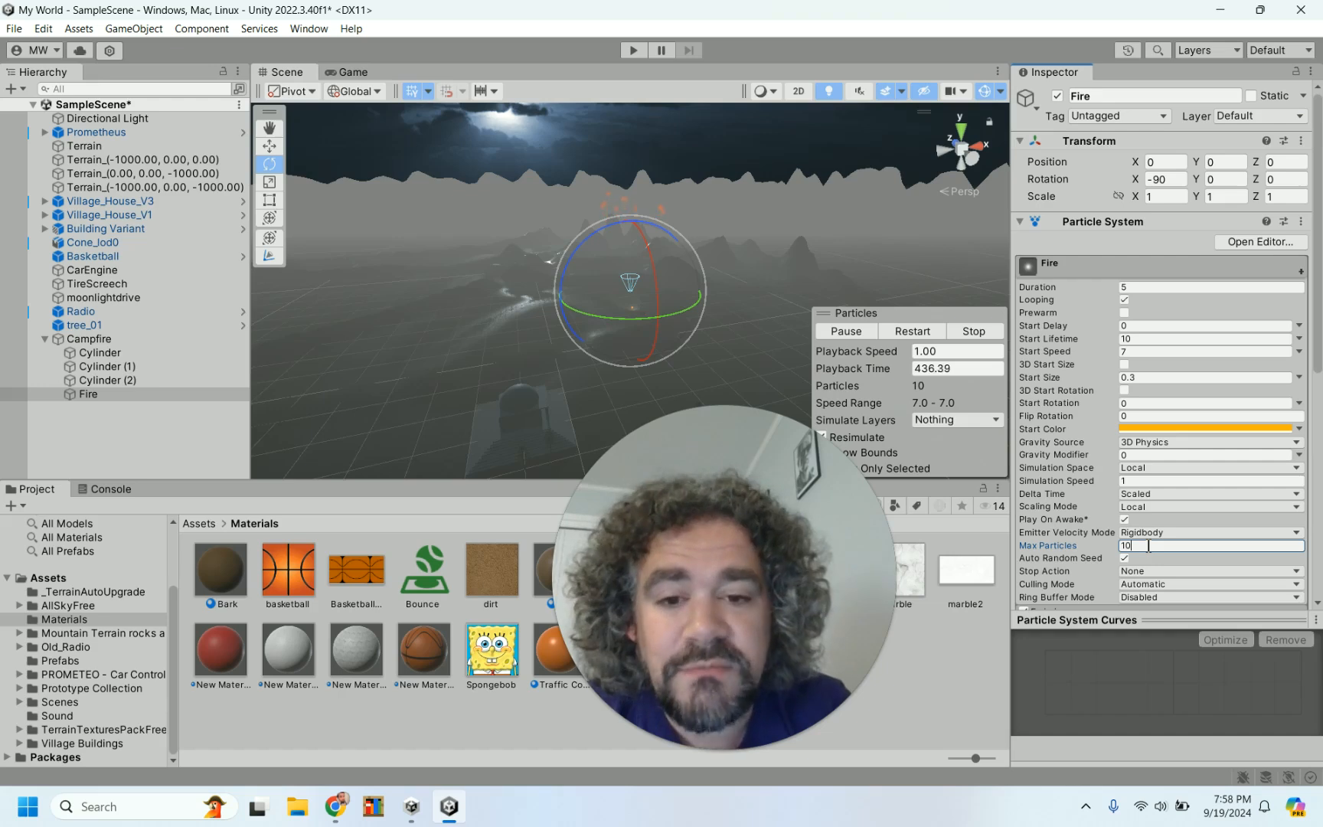
{"action": "type", "text": "00"}
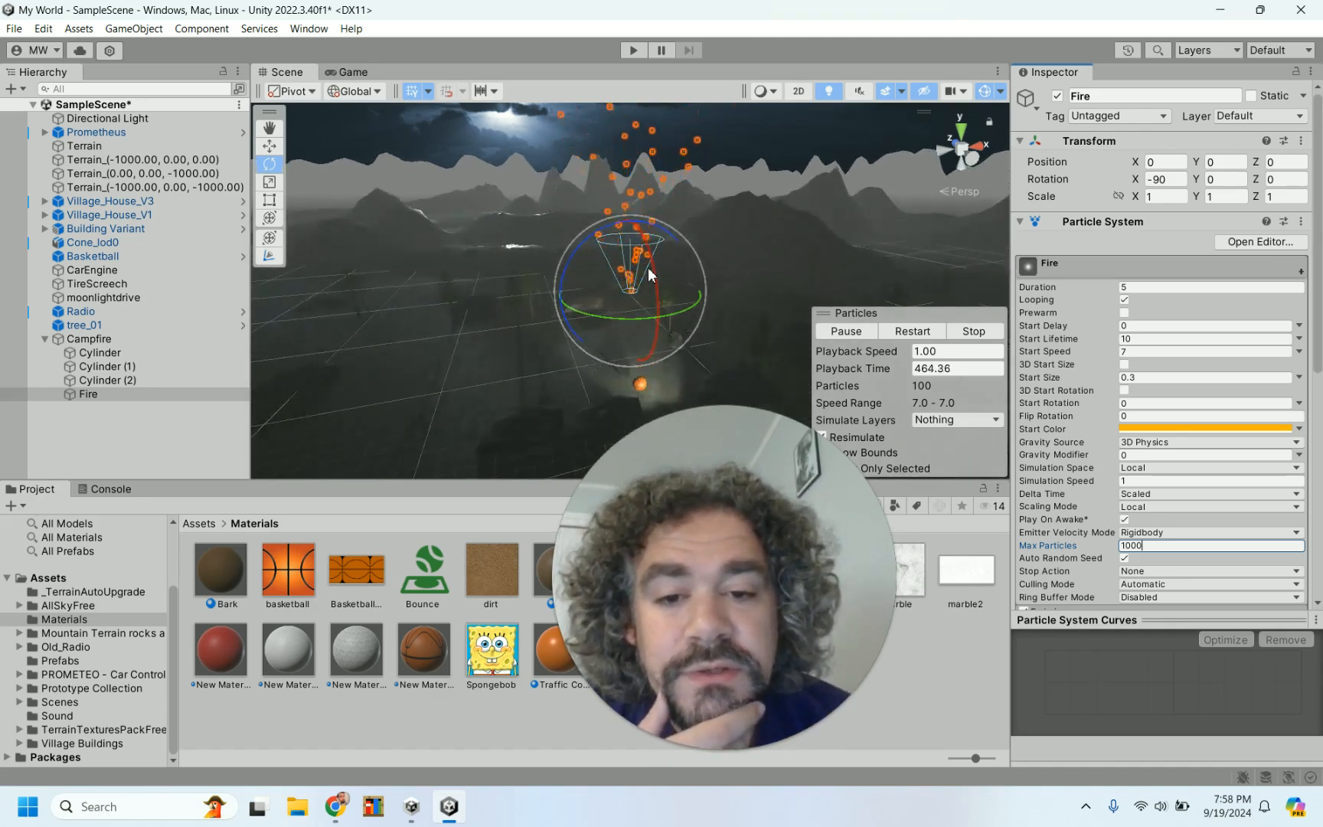
Set the Fire particle system's Start Lifetime to 0.4.
{"action": "scroll", "coordinate": [648, 275], "scroll_direction": "up", "scroll_amount": 10}
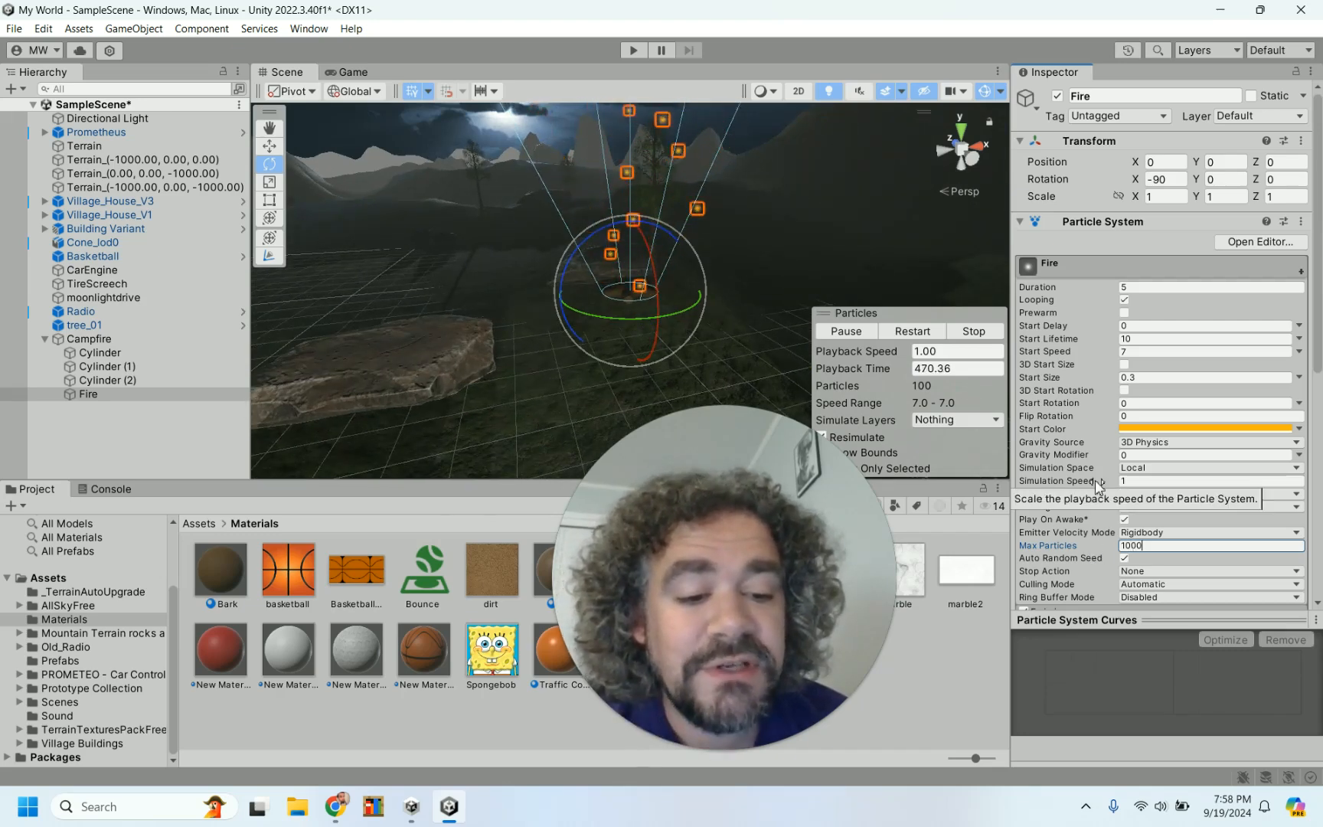
{"action": "scroll", "coordinate": [1096, 484], "scroll_direction": "down", "scroll_amount": 3}
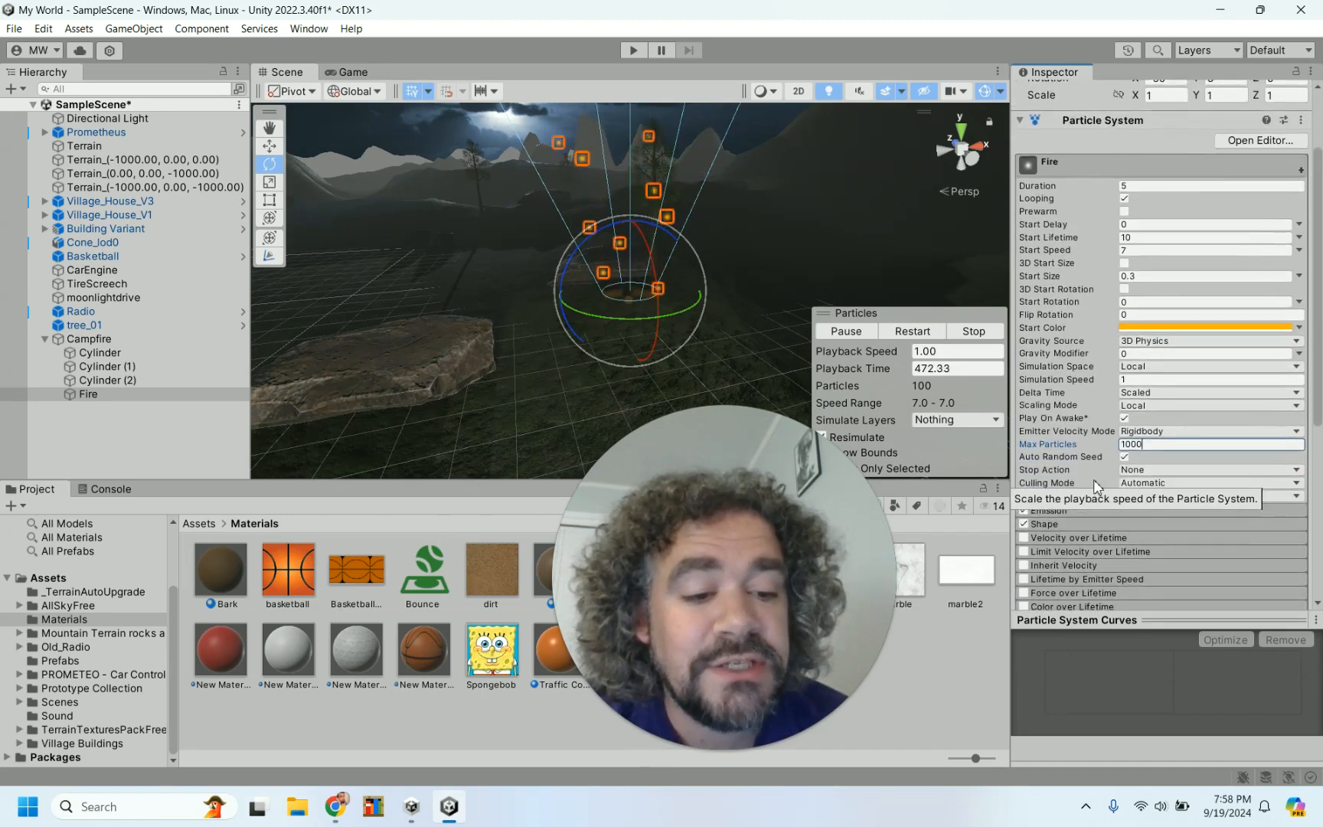
{"action": "scroll", "coordinate": [1095, 483], "scroll_direction": "down", "scroll_amount": 1}
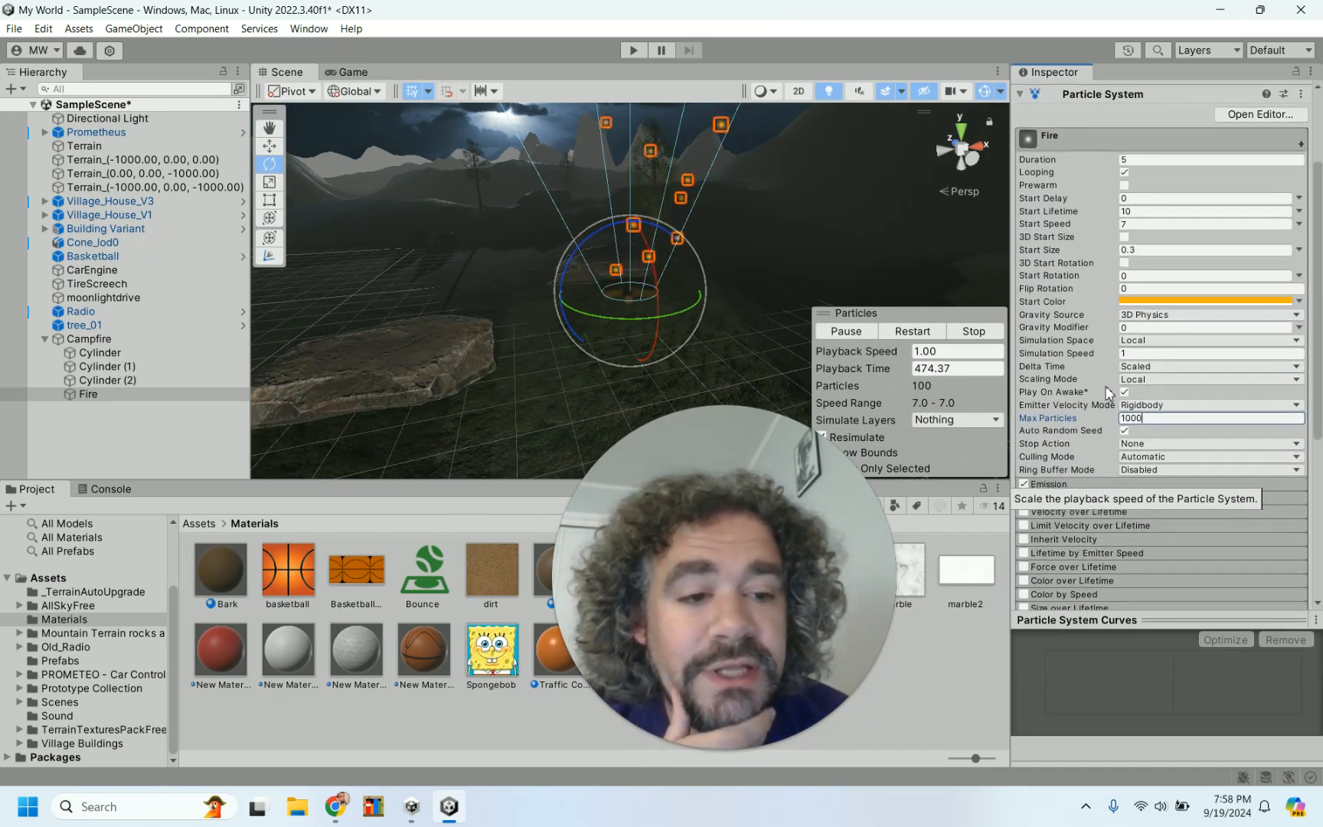
{"action": "left_click", "coordinate": [1143, 212]}
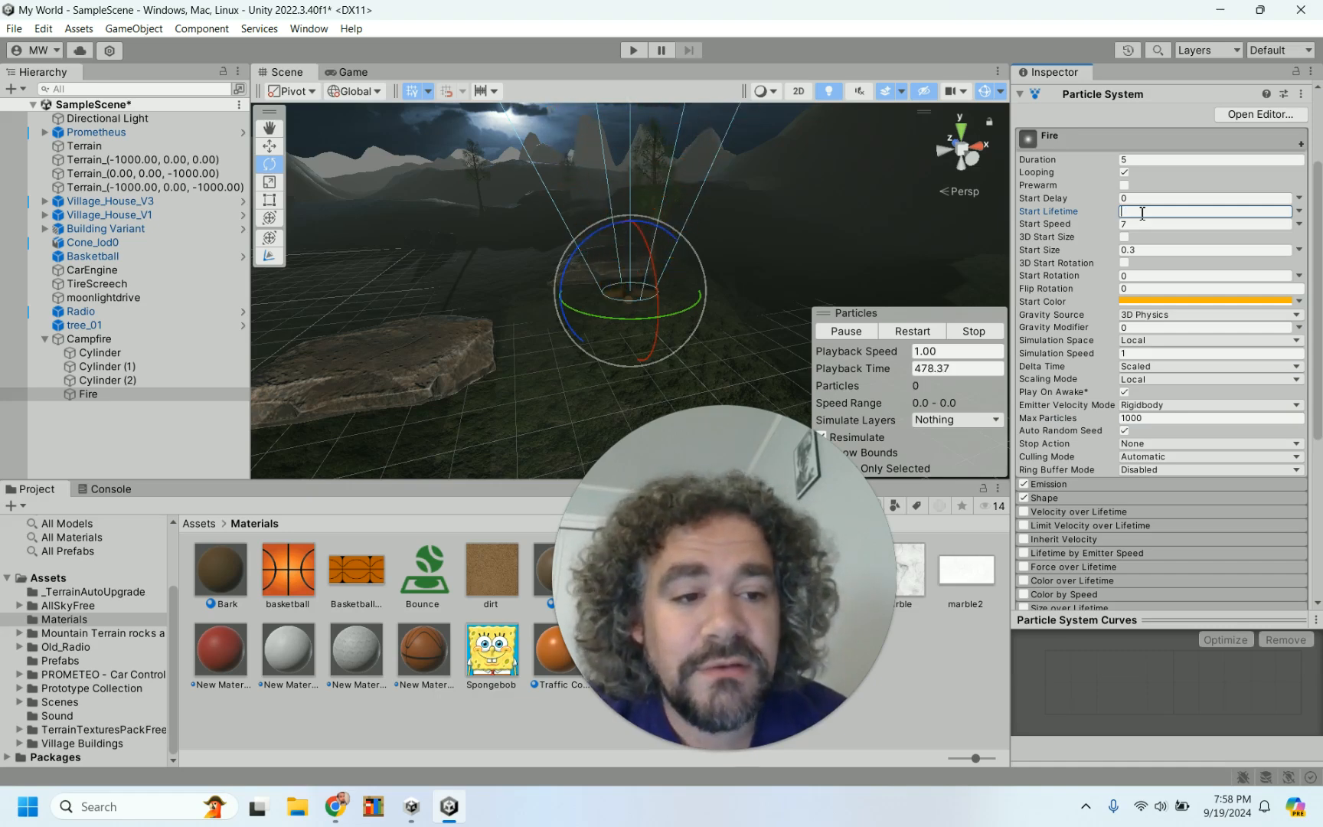
{"action": "type", "text": "1"}
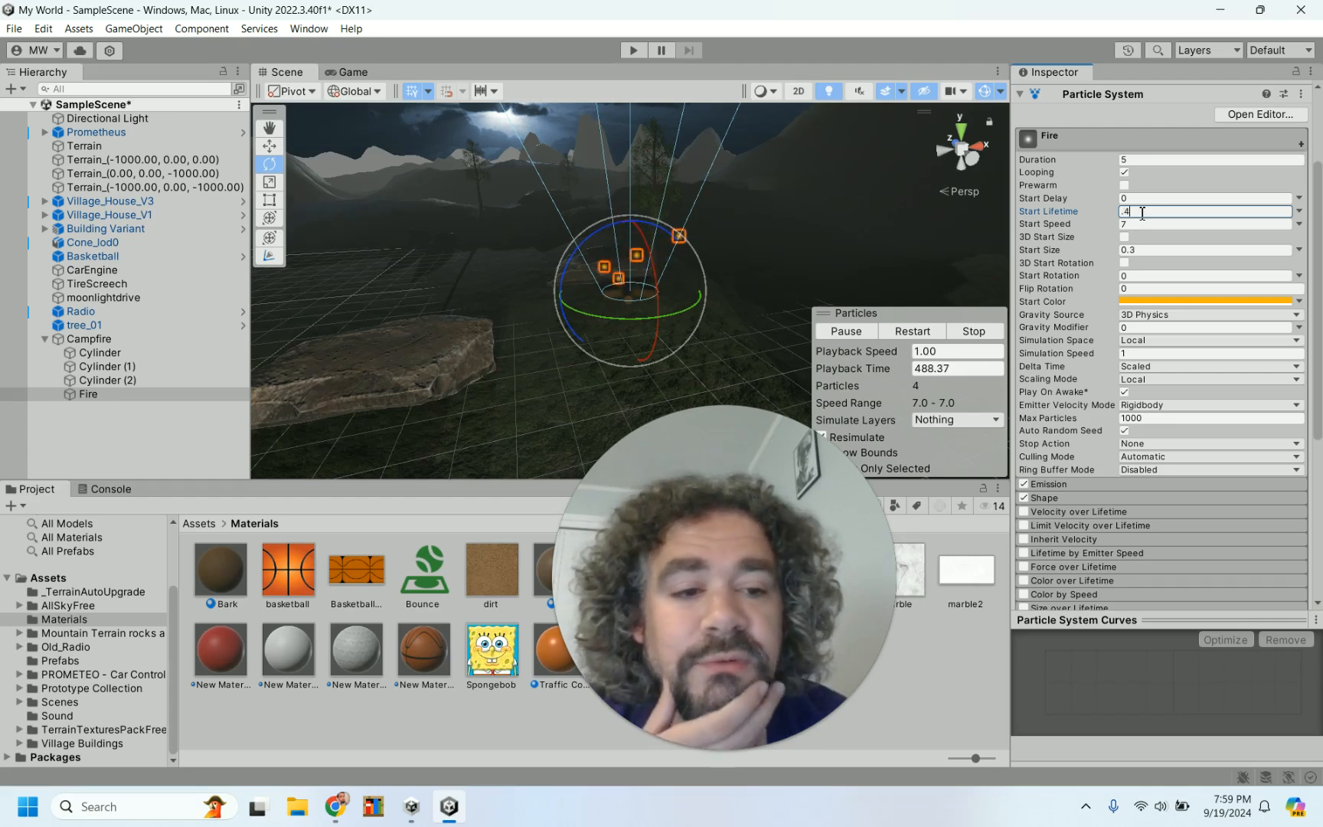
Expand the Fire particle system's Emission module and try Rate over Time values of 100 and 1000.
{"action": "scroll", "coordinate": [1072, 329], "scroll_direction": "down", "scroll_amount": 3}
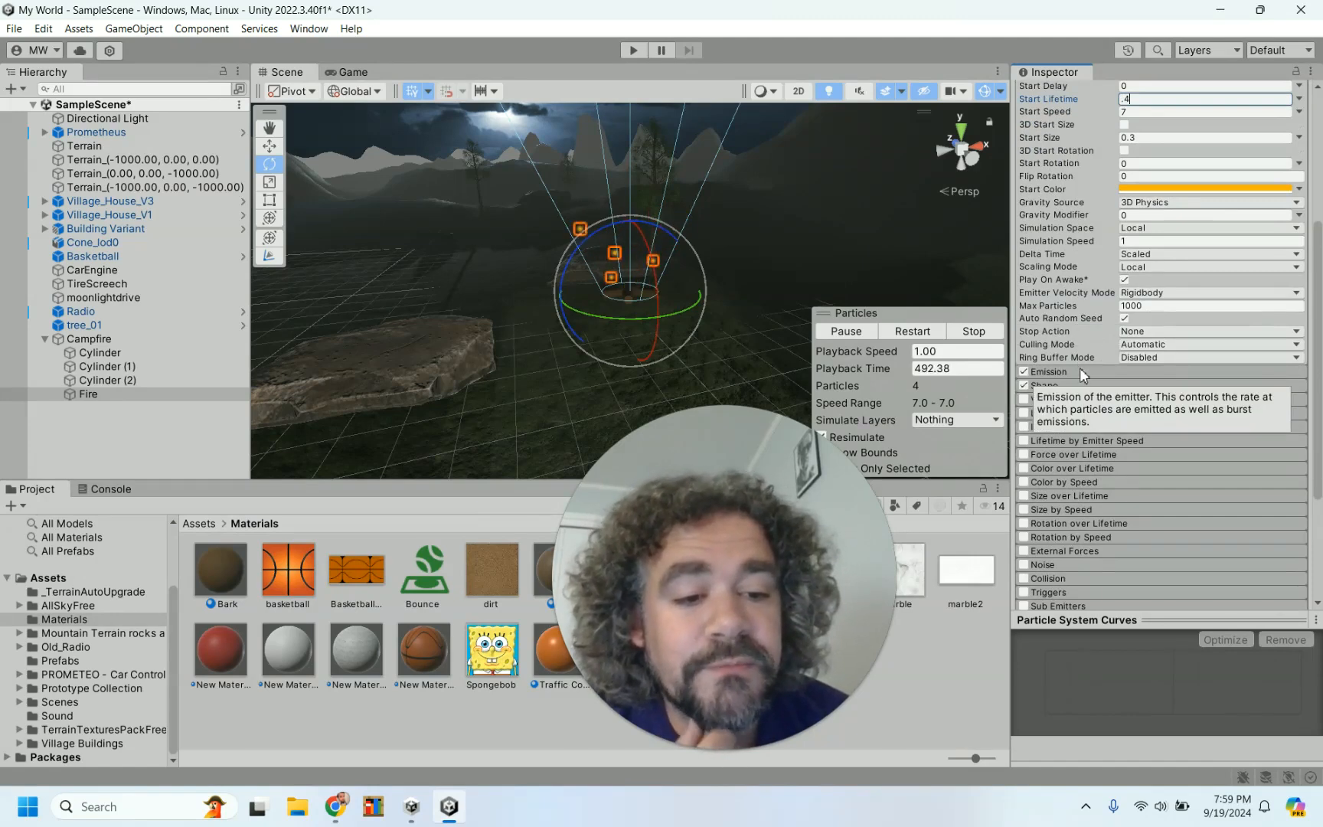
{"action": "scroll", "coordinate": [1100, 461], "scroll_direction": "down", "scroll_amount": 1}
{"action": "scroll", "coordinate": [1099, 461], "scroll_direction": "down", "scroll_amount": 2}
{"action": "scroll", "coordinate": [1099, 461], "scroll_direction": "up", "scroll_amount": 10}
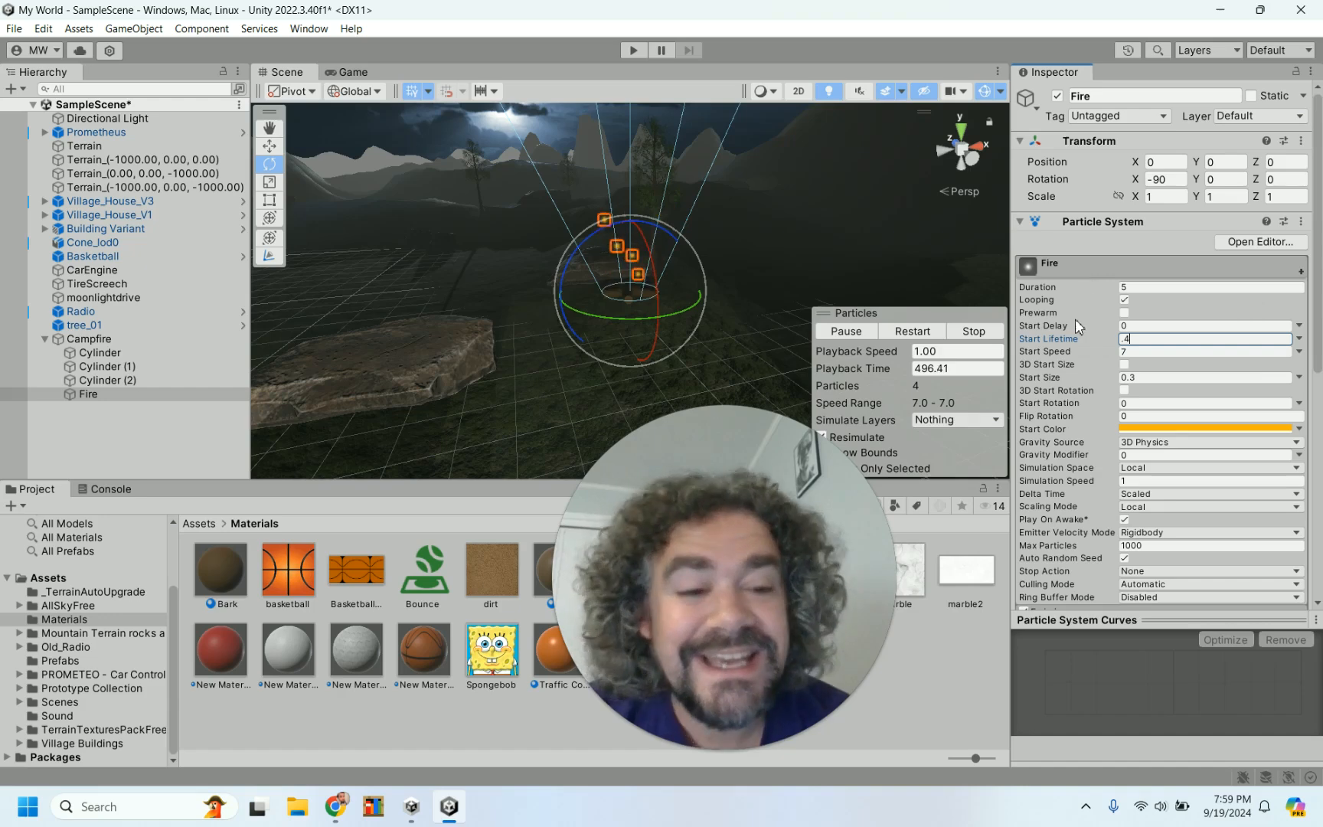
{"action": "scroll", "coordinate": [1077, 321], "scroll_direction": "down", "scroll_amount": 2}
{"action": "scroll", "coordinate": [1076, 320], "scroll_direction": "down", "scroll_amount": 7}
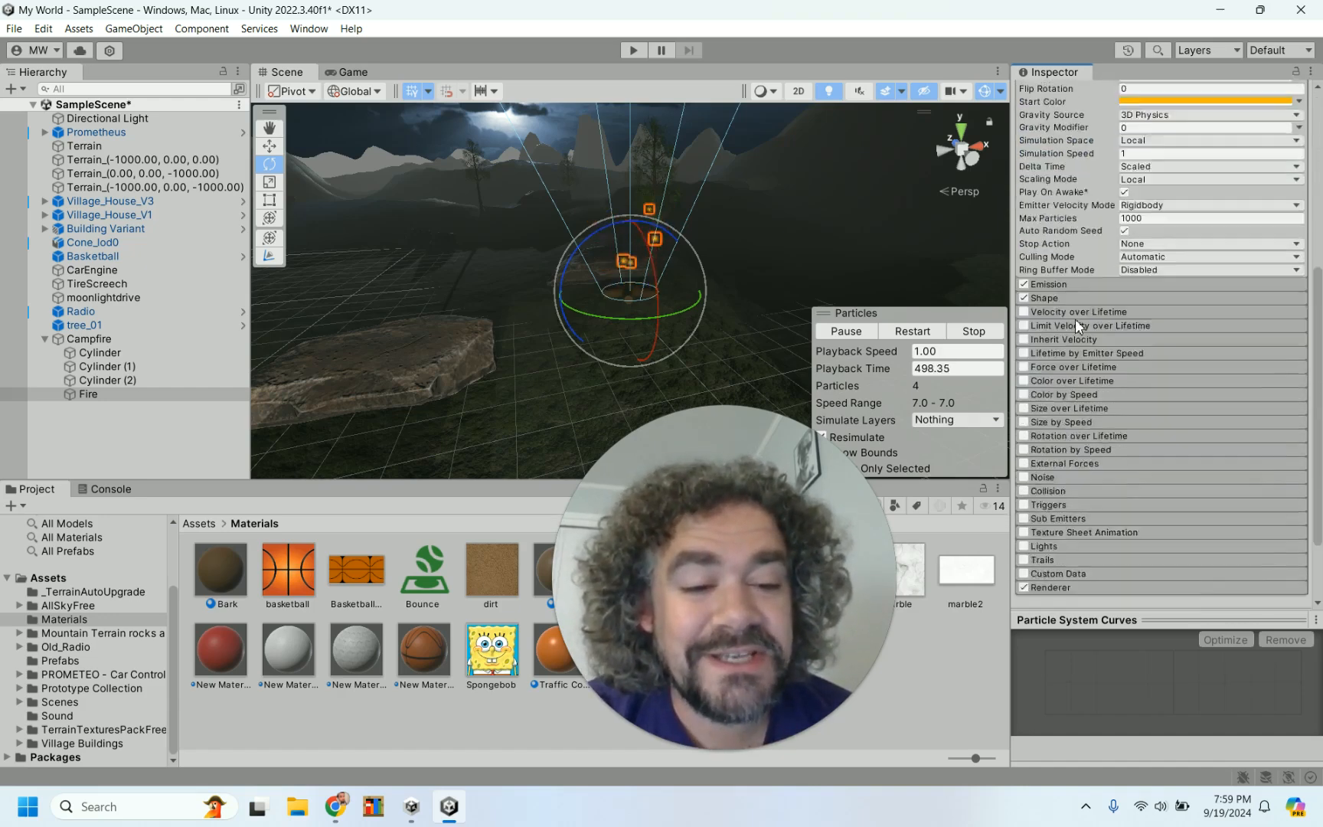
{"action": "left_click", "coordinate": [1088, 214]}
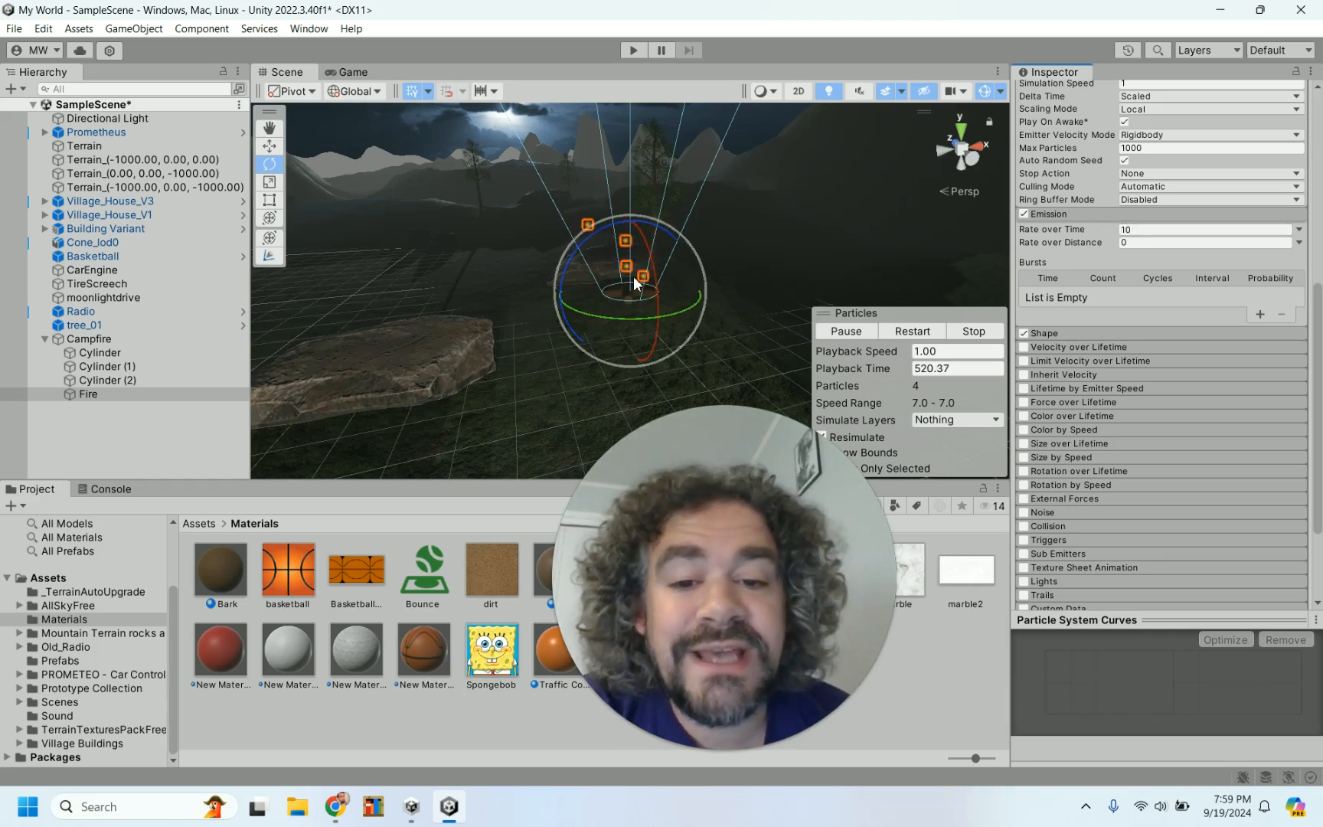
{"action": "left_click", "coordinate": [1148, 231]}
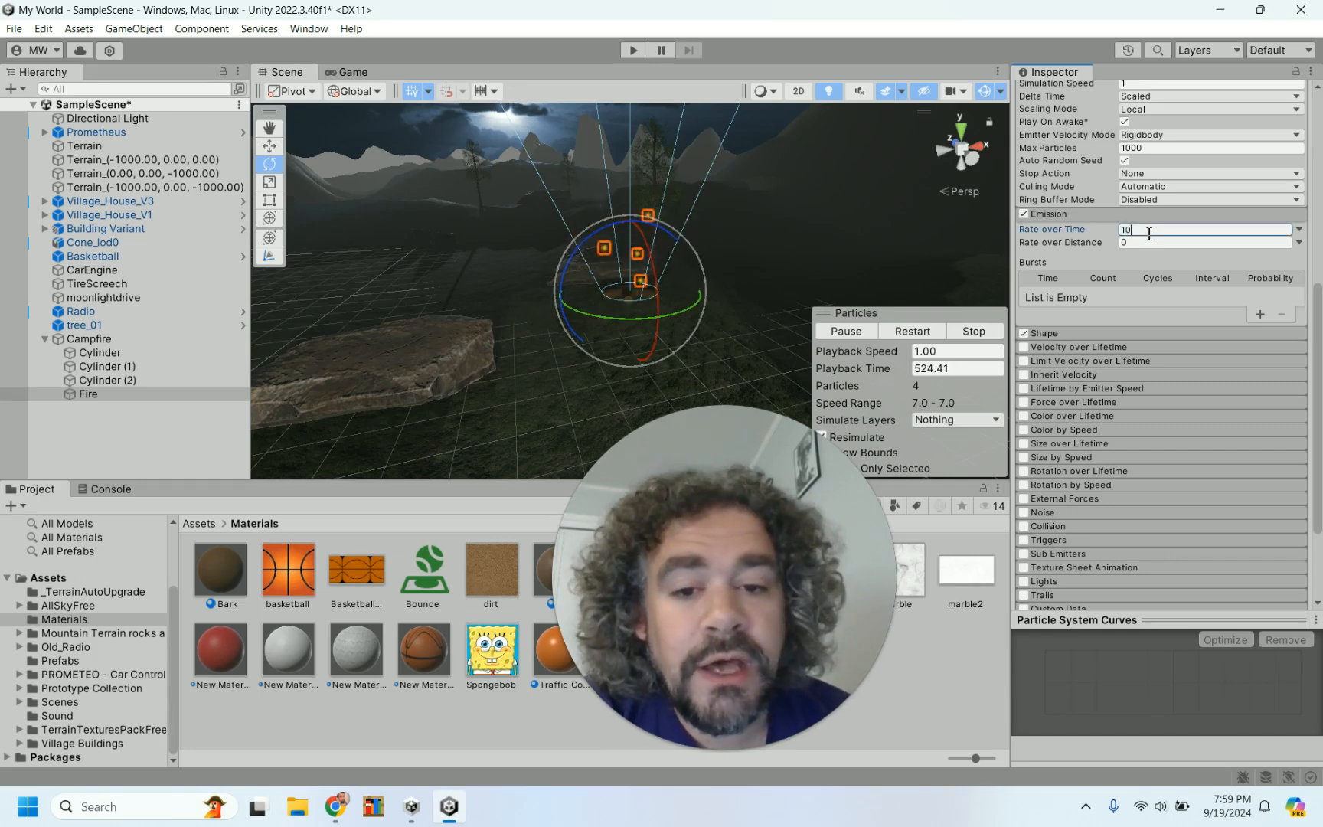
{"action": "type", "text": "0"}
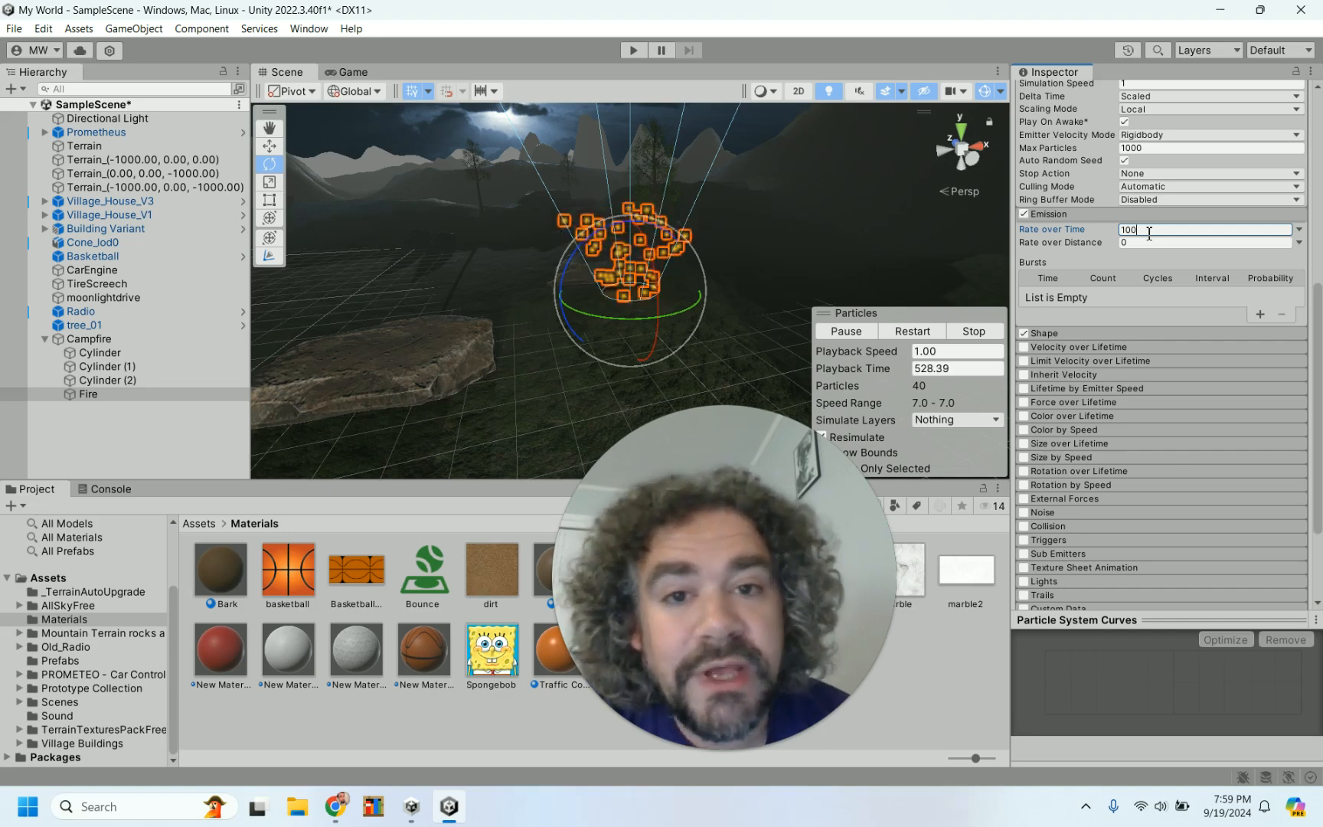
{"action": "type", "text": "0"}
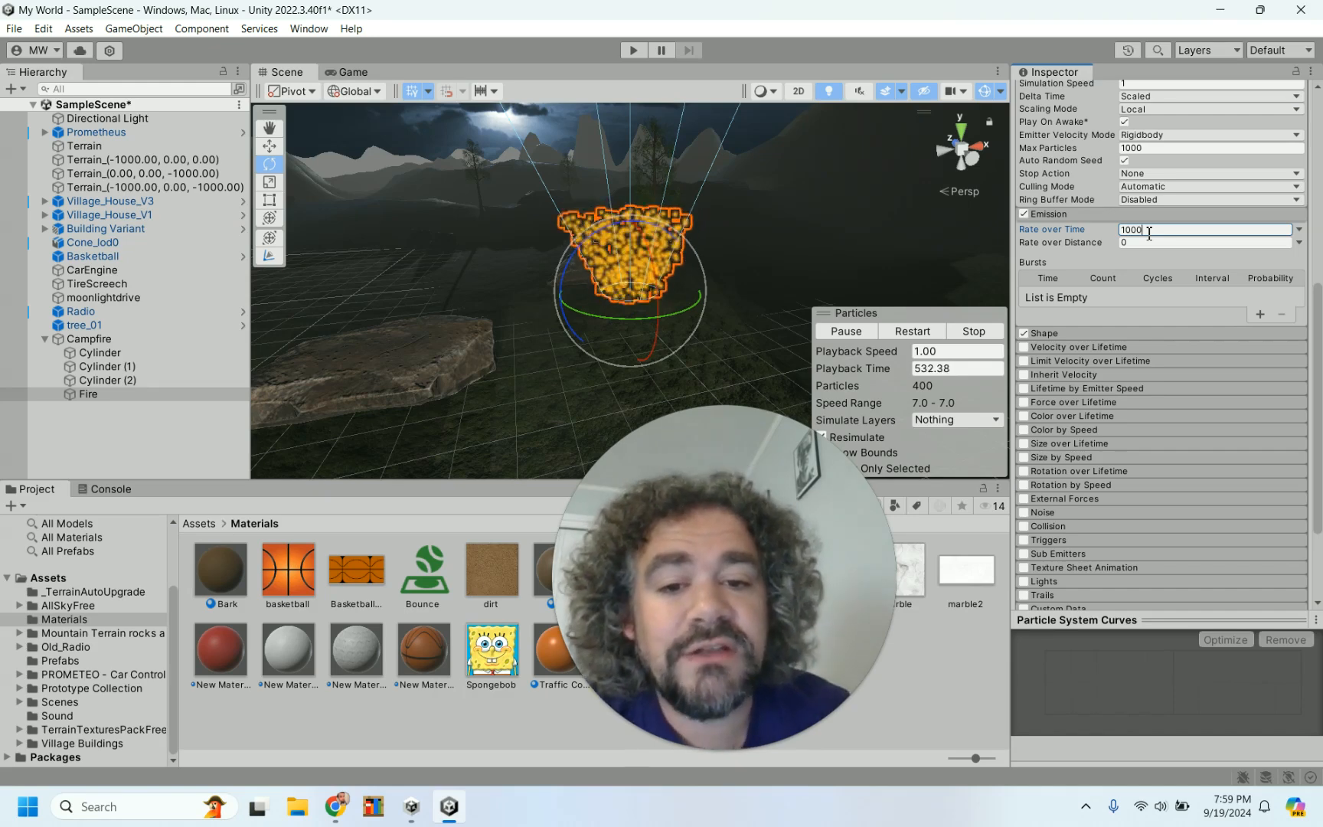
Try Rate over Time values of 200 and 300 for the Fire particle system's emission.
{"action": "key", "text": "BackSpace"}
{"action": "key", "text": "BackSpace"}
{"action": "key", "text": "BackSpace"}
{"action": "key", "text": "BackSpace"}
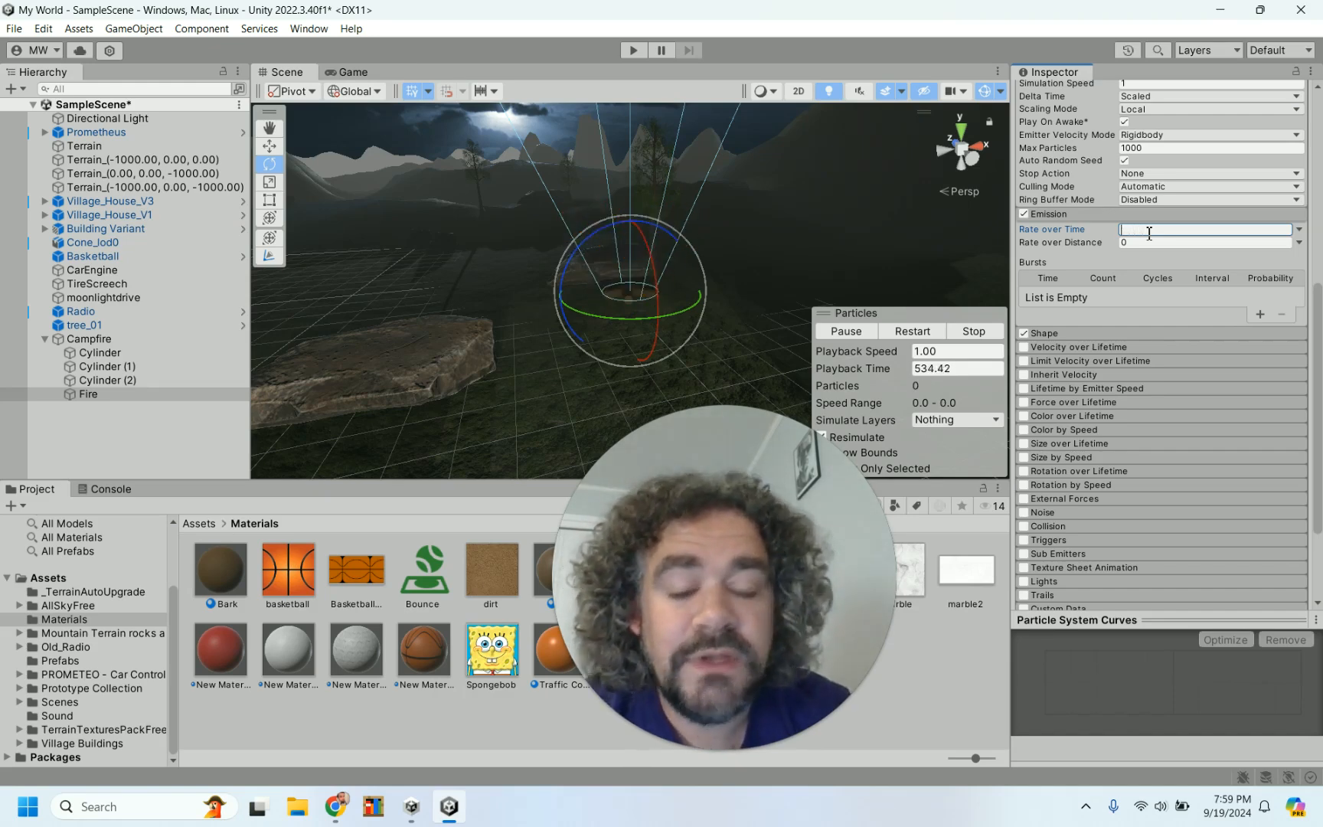
{"action": "type", "text": "00"}
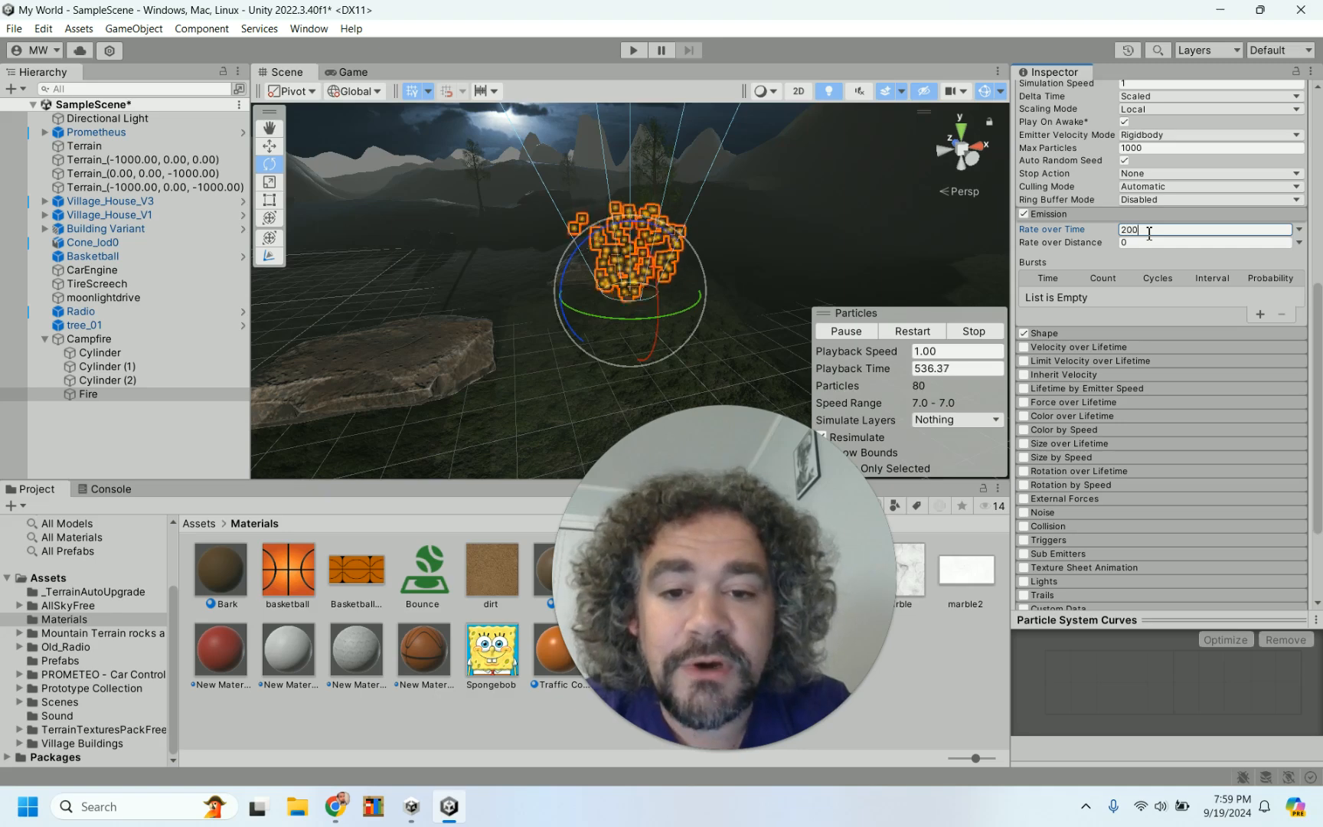
{"action": "key", "text": "BackSpace"}
{"action": "key", "text": "BackSpace"}
{"action": "key", "text": "BackSpace"}
{"action": "type", "text": "300"}
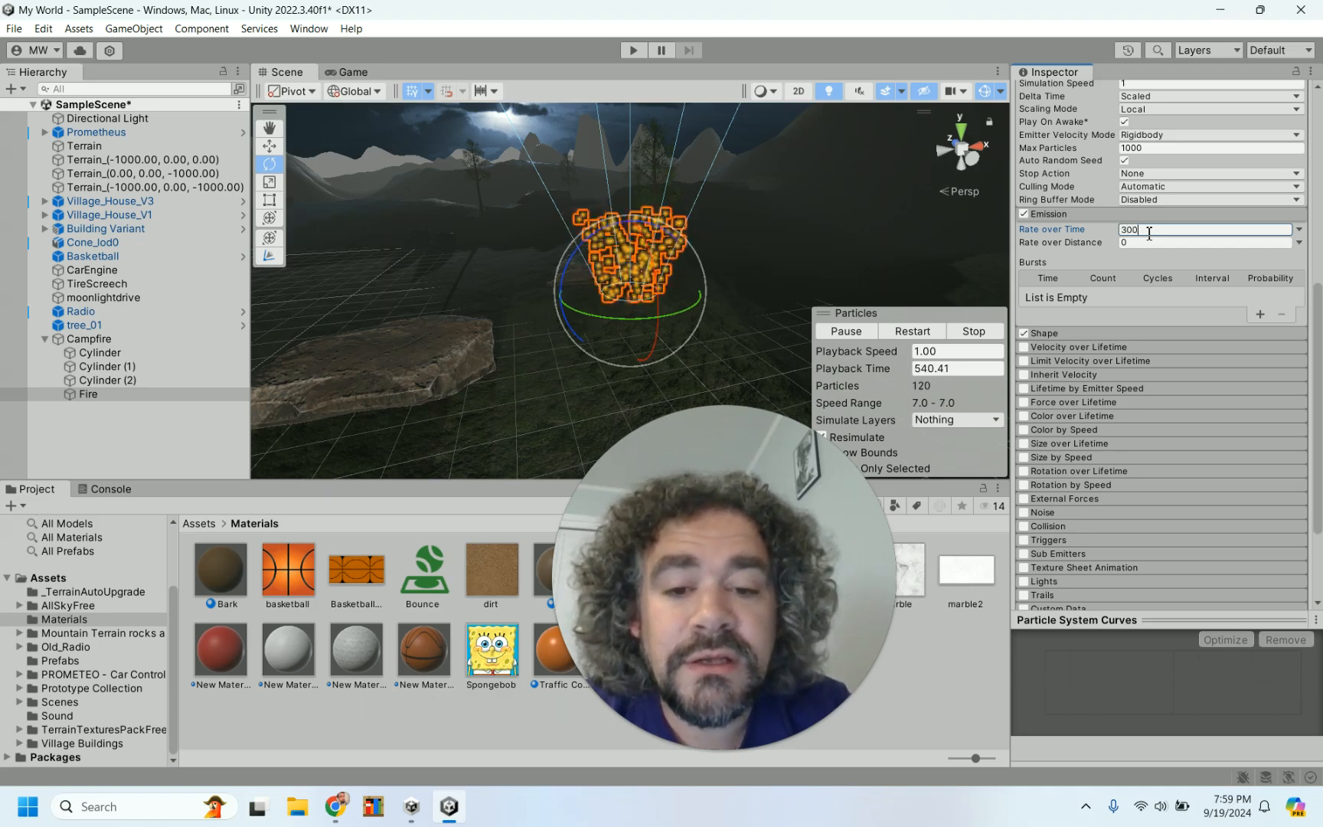
Set the Fire emission's Rate over Time to 250 and inspect the flame from another angle.
{"action": "key", "text": "BackSpace"}
{"action": "key", "text": "BackSpace"}
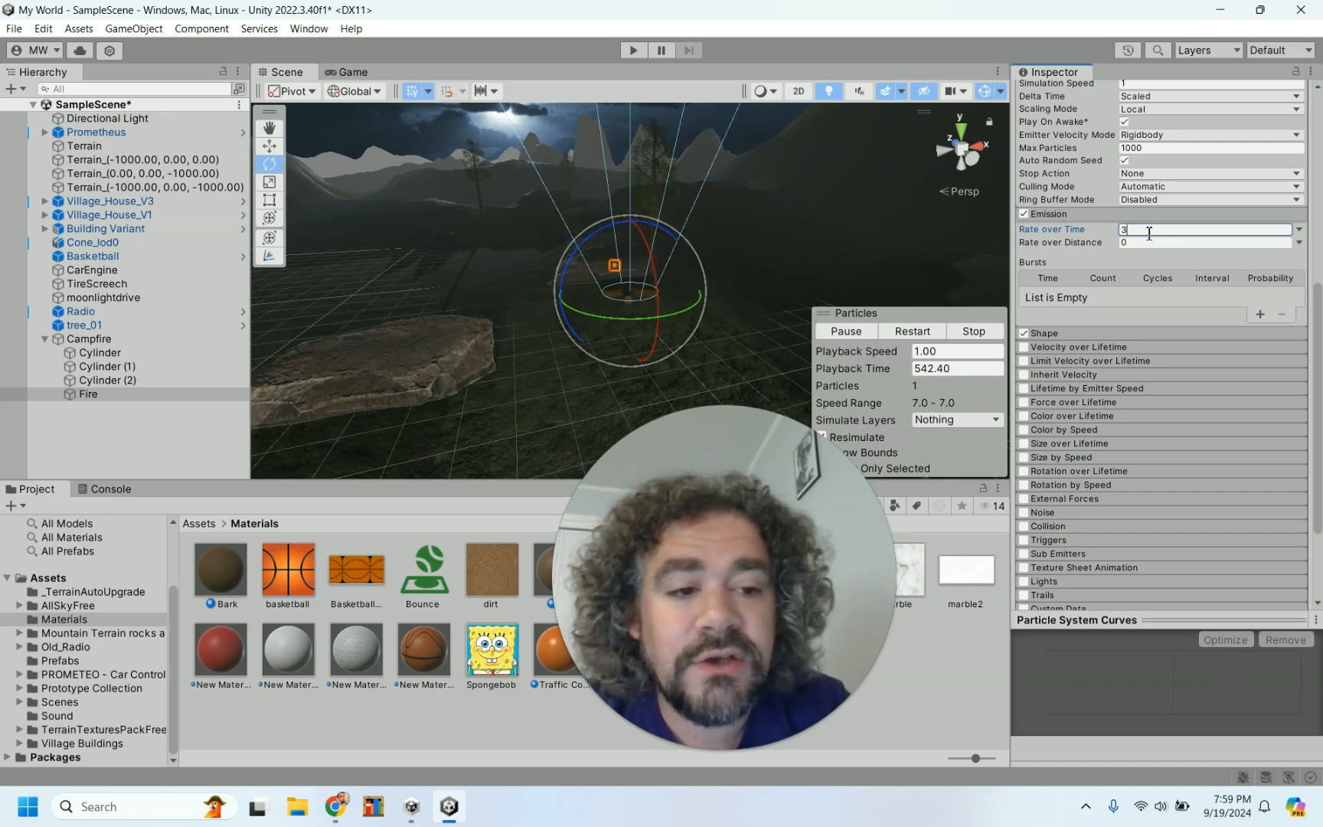
{"action": "key", "text": "BackSpace"}
{"action": "type", "text": "250"}
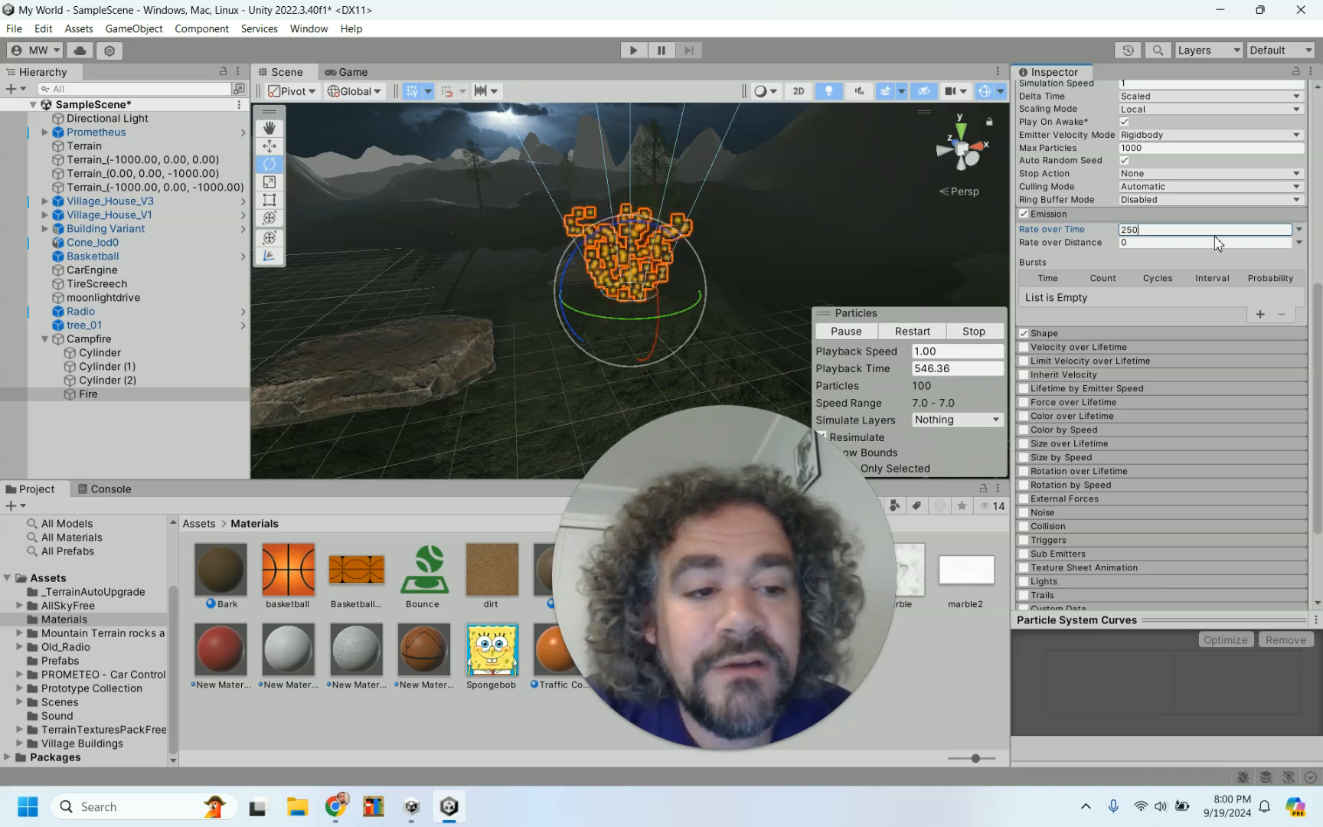
{"action": "left_click_drag", "start_coordinate": [582, 352], "coordinate": [523, 390], "text": "alt"}
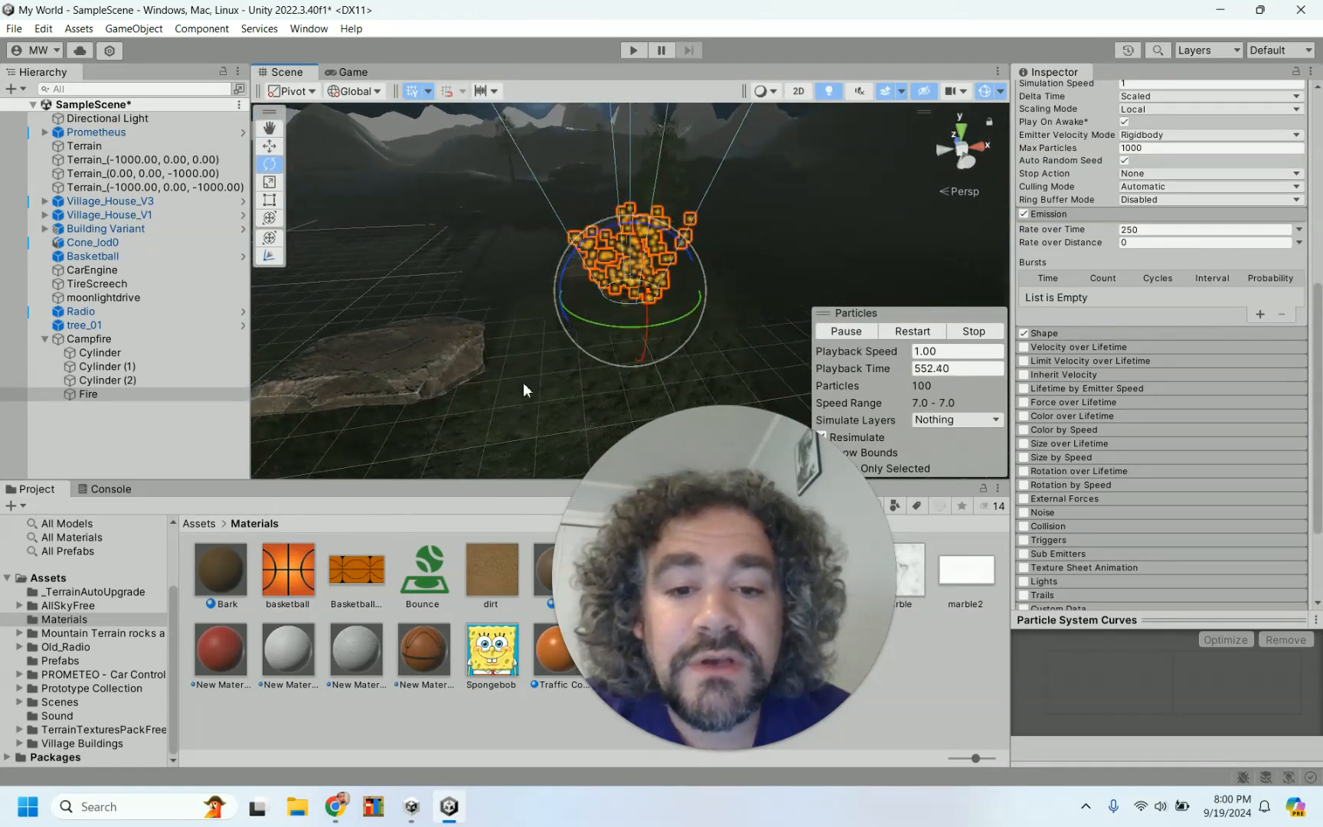
Set the Fire emission's Rate over Time to 0.
{"action": "left_click", "coordinate": [1138, 242]}
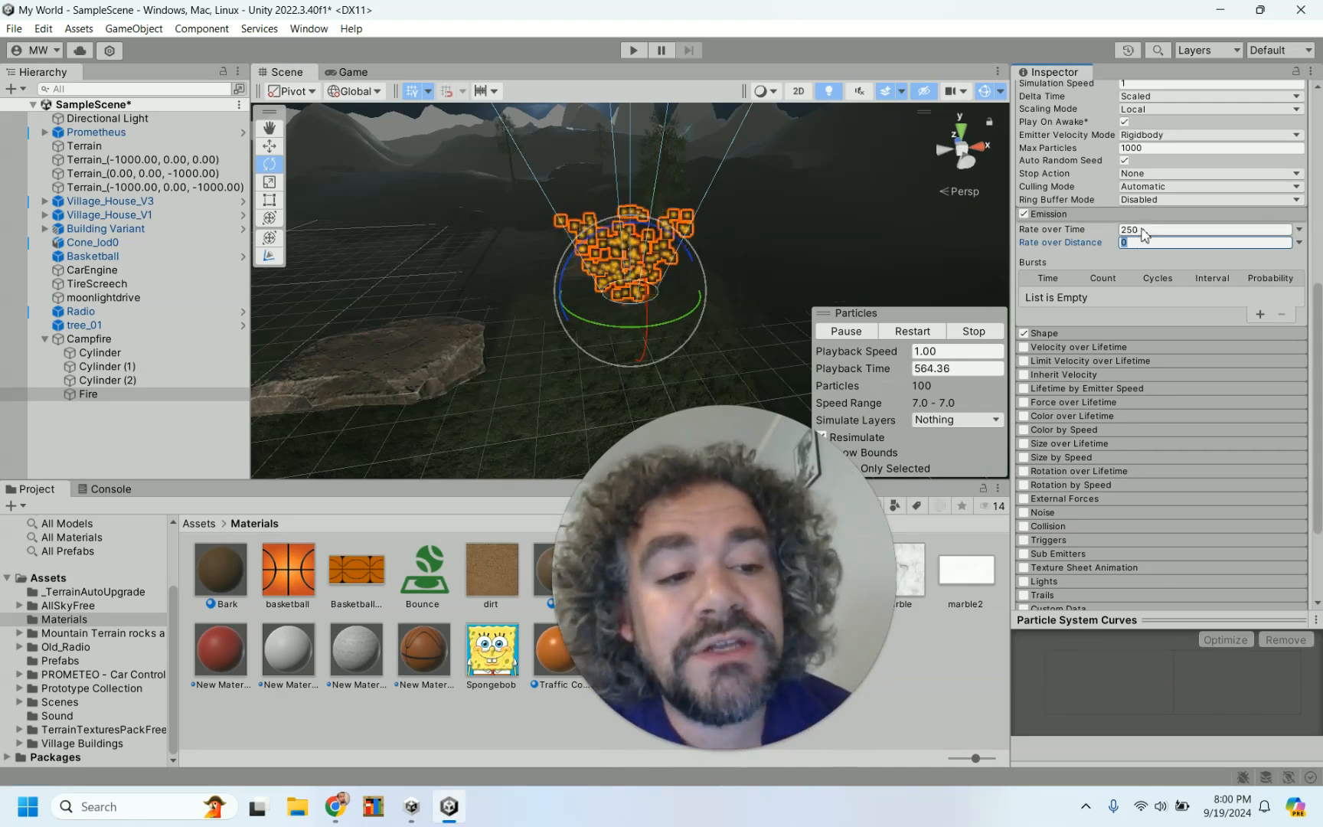
{"action": "left_click", "coordinate": [1144, 232]}
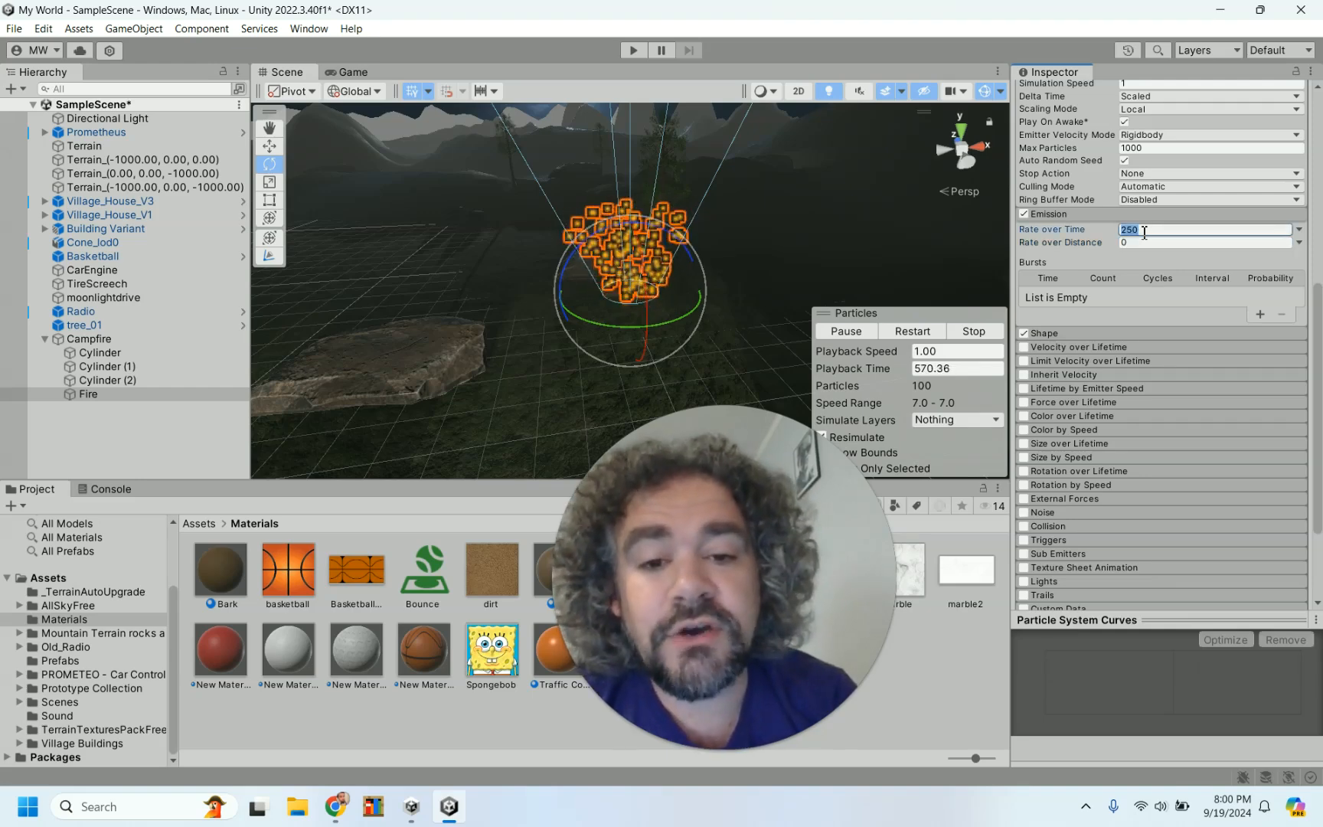
{"action": "type", "text": "0"}
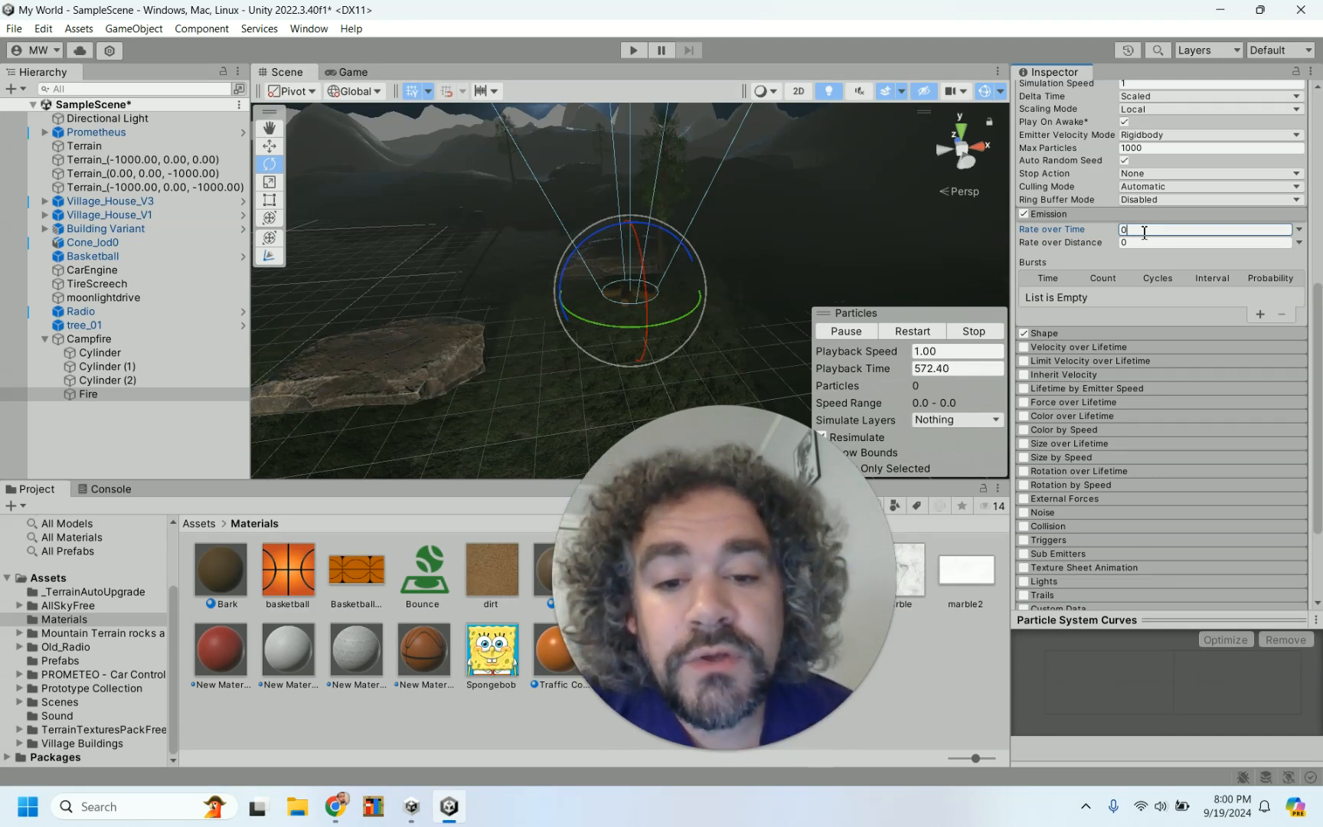
Set the Fire emission's Rate over Distance to 100 and move the Fire object along the X axis to test it.
{"action": "left_click", "coordinate": [1139, 244]}
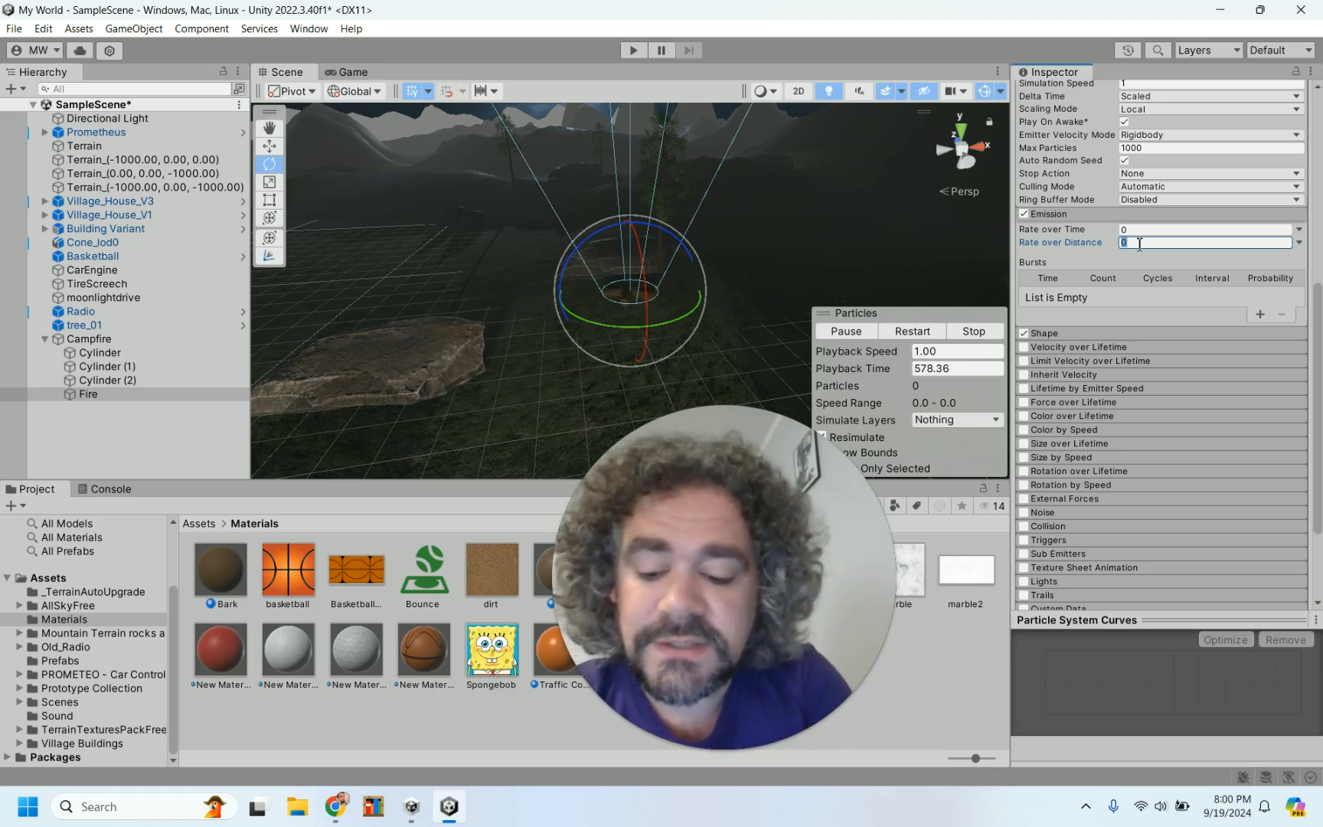
{"action": "type", "text": "100"}
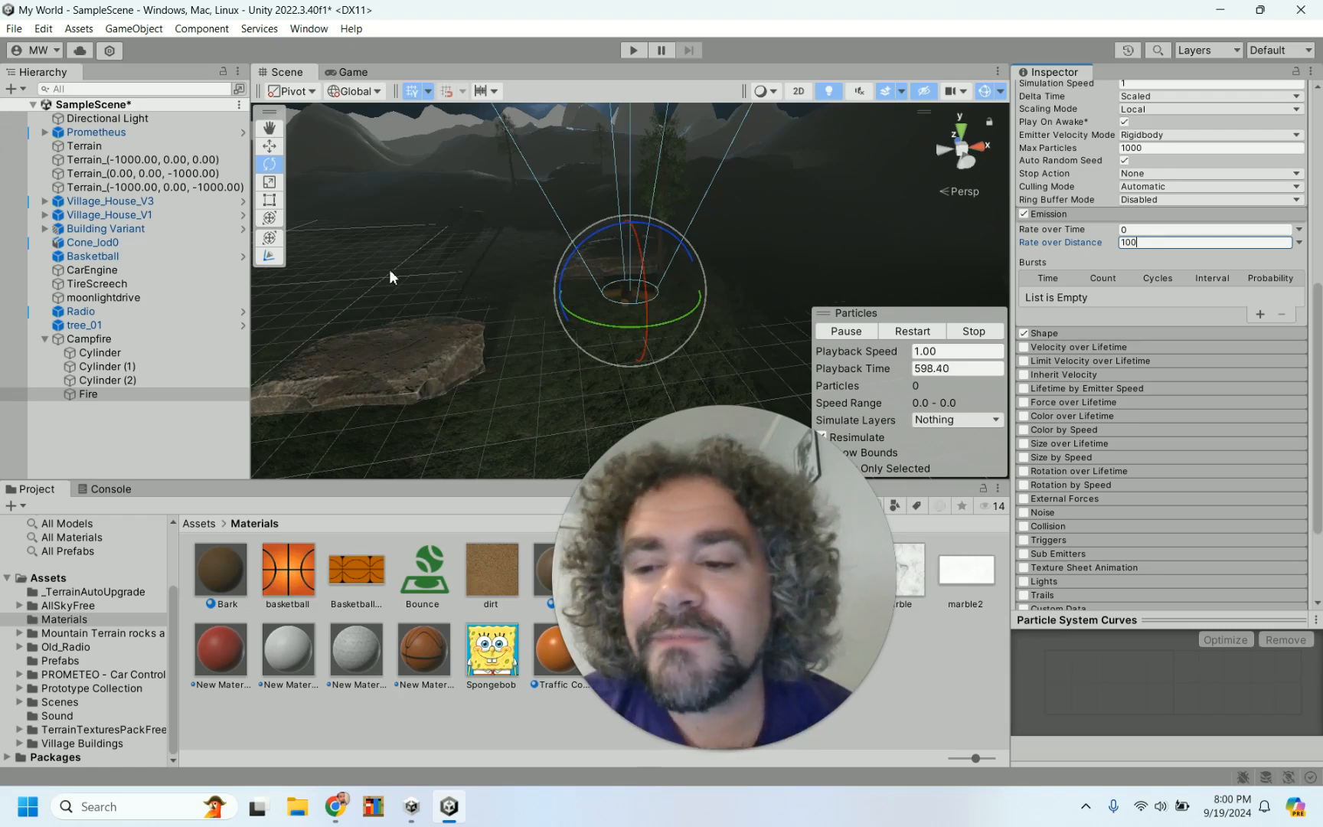
{"action": "left_click", "coordinate": [107, 340]}
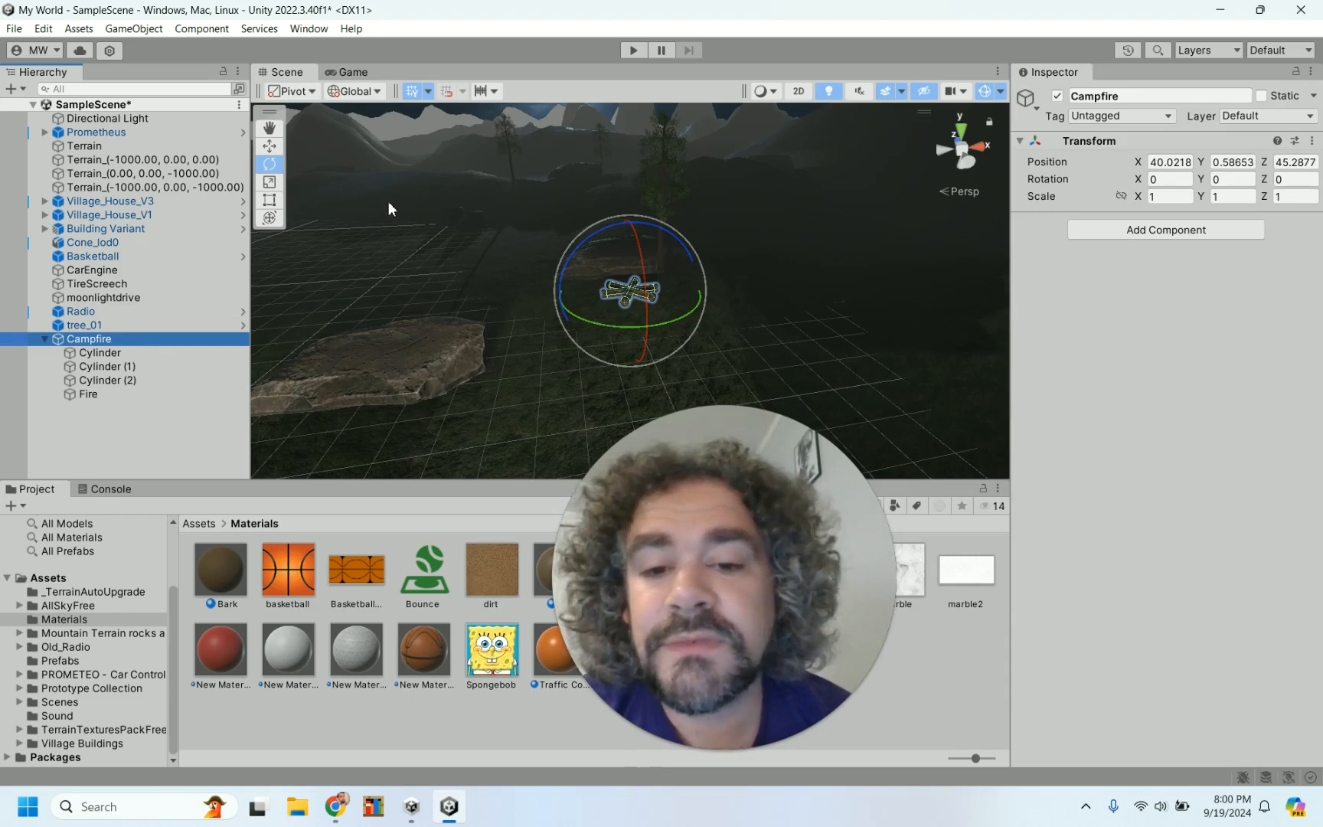
{"action": "left_click", "coordinate": [109, 393]}
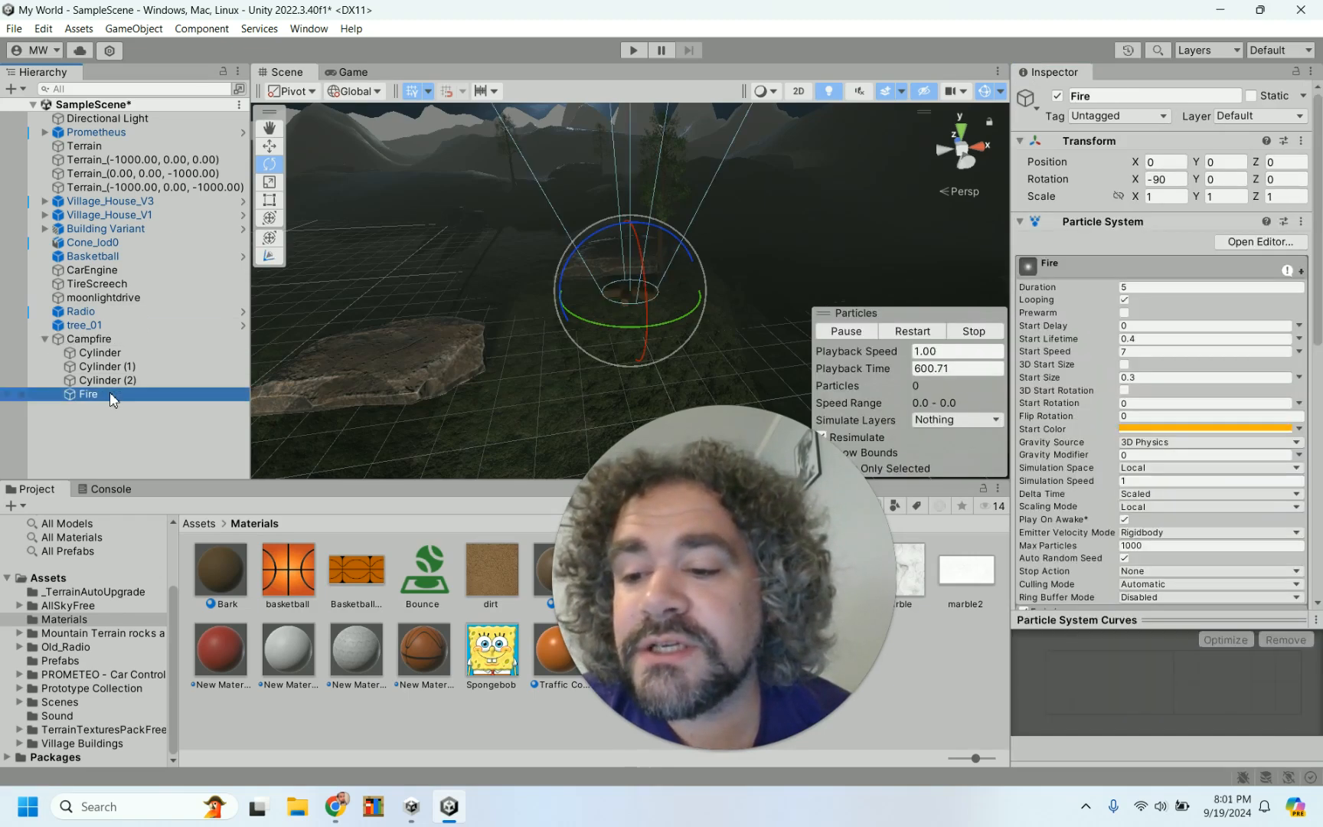
{"action": "left_click", "coordinate": [270, 146]}
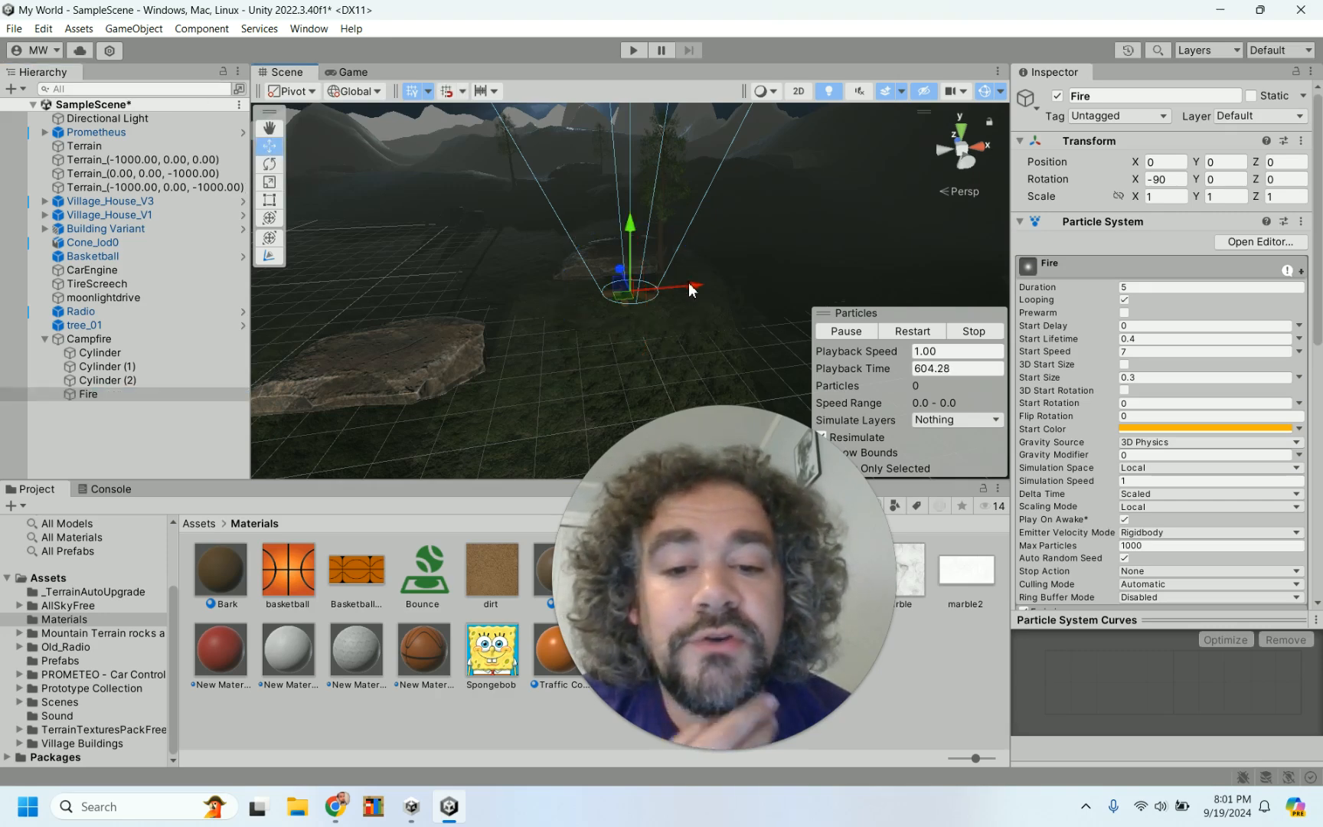
{"action": "scroll", "coordinate": [691, 291], "scroll_direction": "down", "scroll_amount": 5}
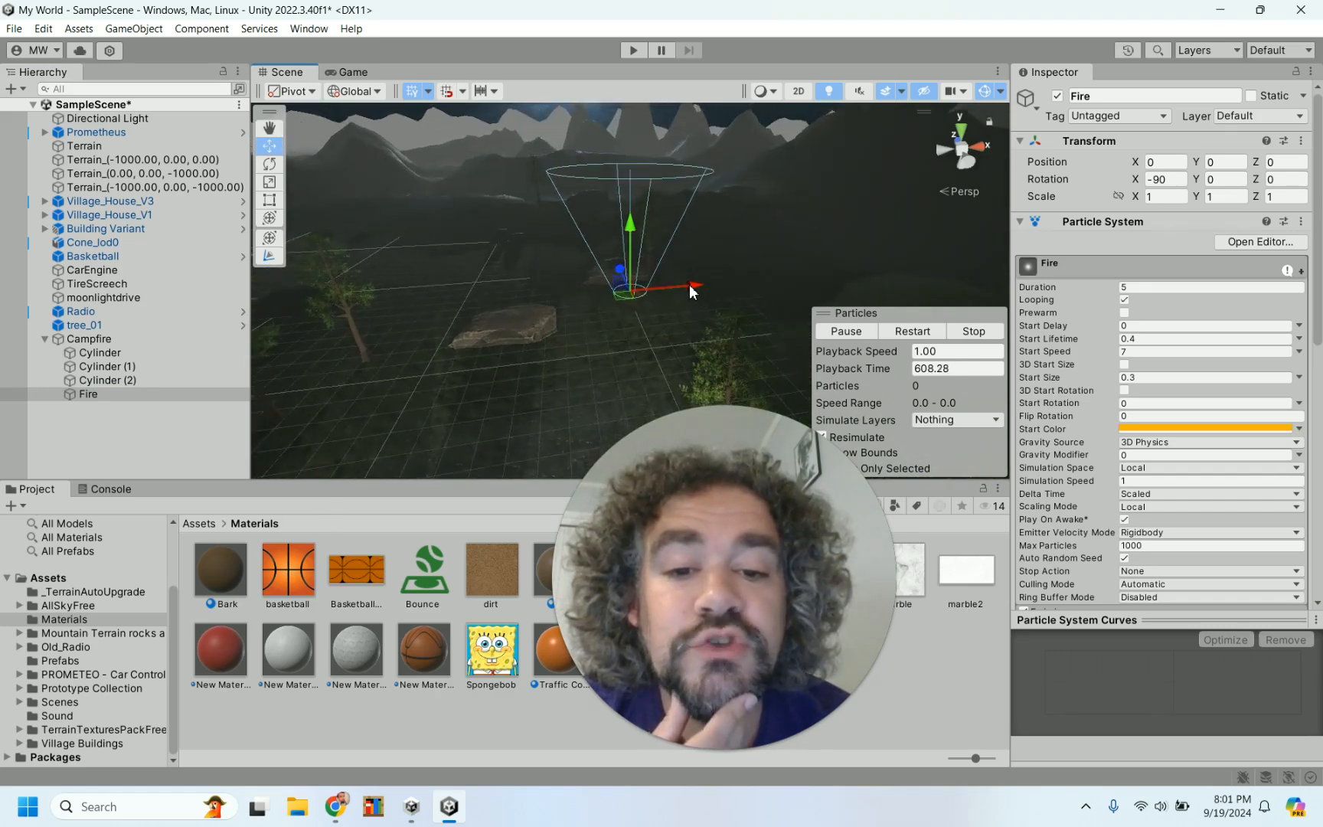
{"action": "left_click_drag", "start_coordinate": [692, 291], "coordinate": [819, 264]}
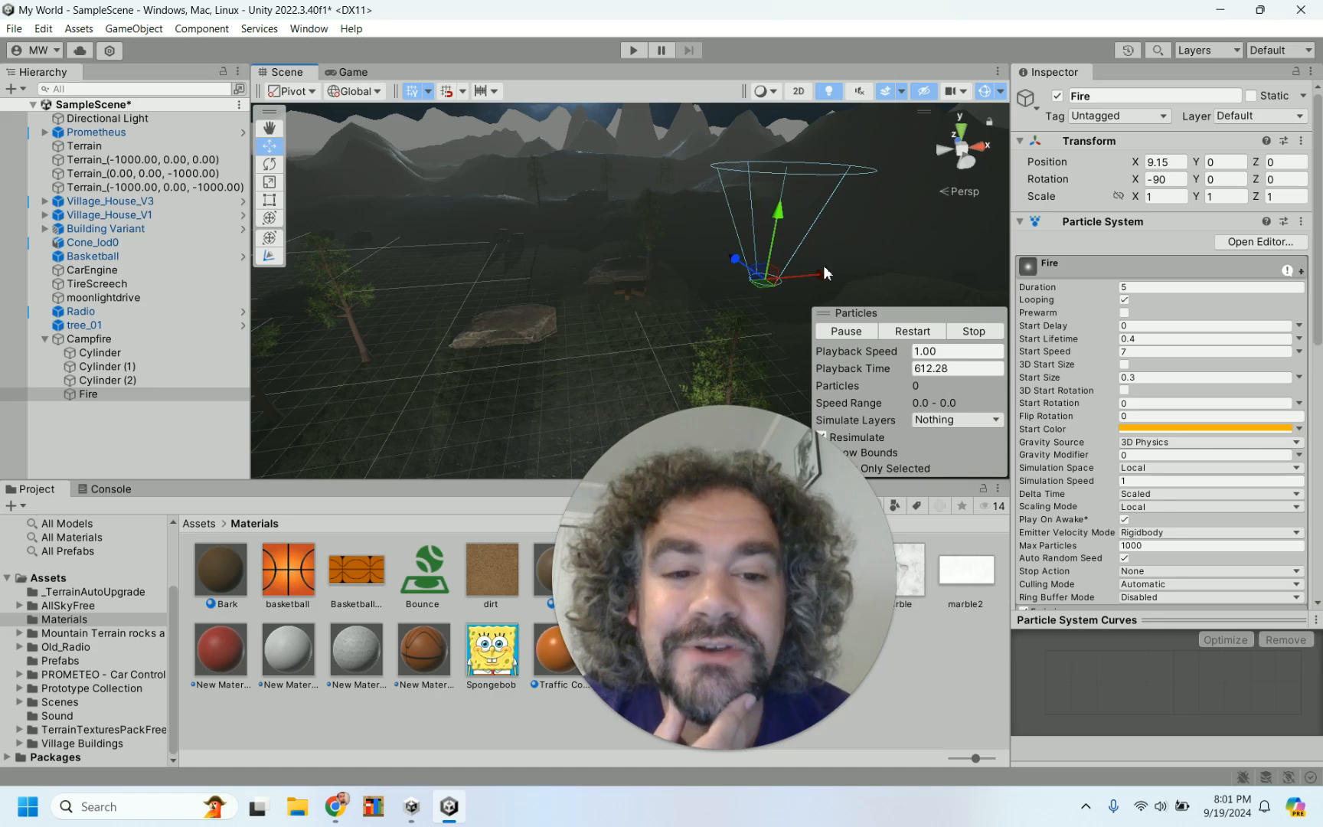
{"action": "left_click_drag", "start_coordinate": [824, 270], "coordinate": [774, 263]}
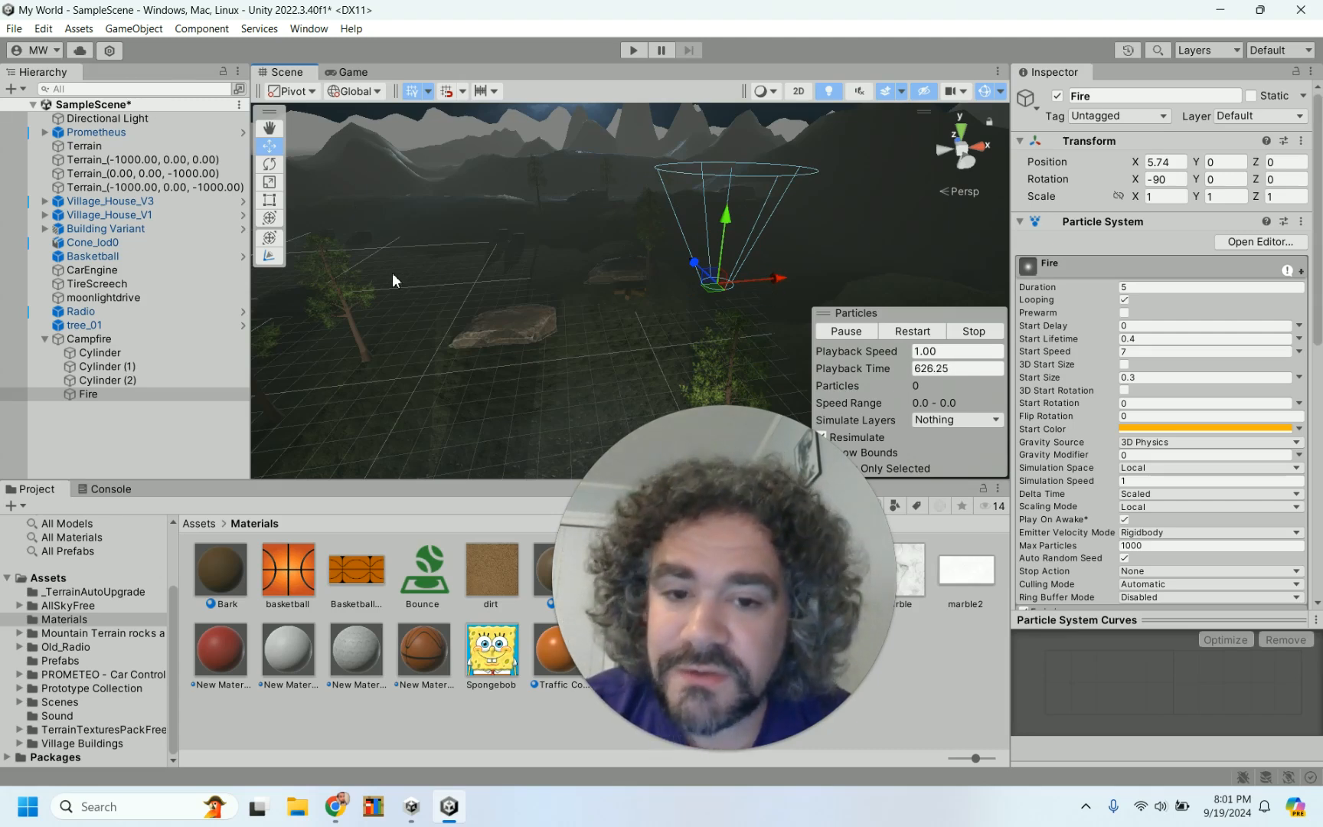
Undo the Fire object's test moves along the X axis.
{"action": "key", "text": "ctrl+z"}
{"action": "key", "text": "ctrl+z"}
{"action": "key", "text": "ctrl+z"}
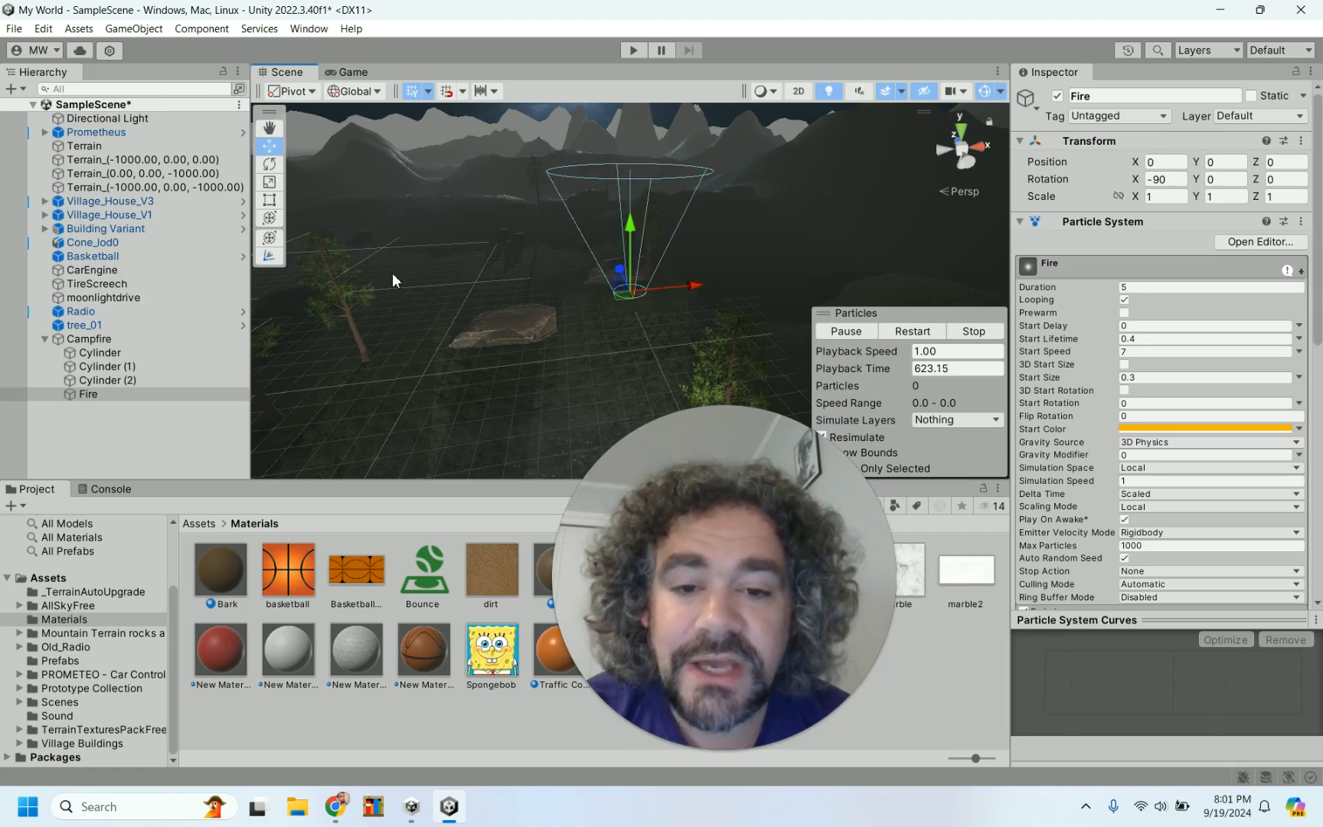
{"action": "scroll", "coordinate": [668, 316], "scroll_direction": "up", "scroll_amount": 5}
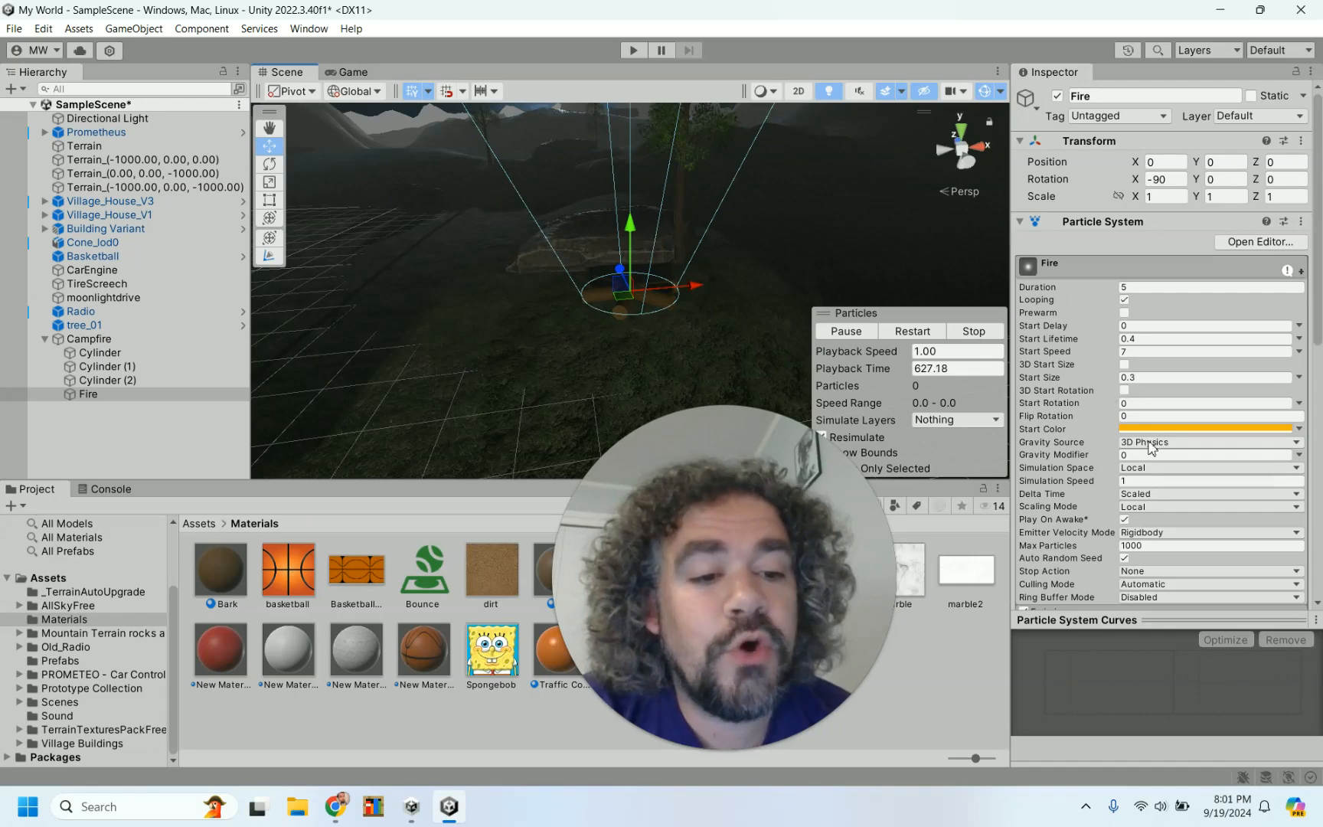
Set the Fire emission's Rate over Distance to 0 and its Rate over Time to 250.
{"action": "scroll", "coordinate": [1150, 448], "scroll_direction": "down", "scroll_amount": 5}
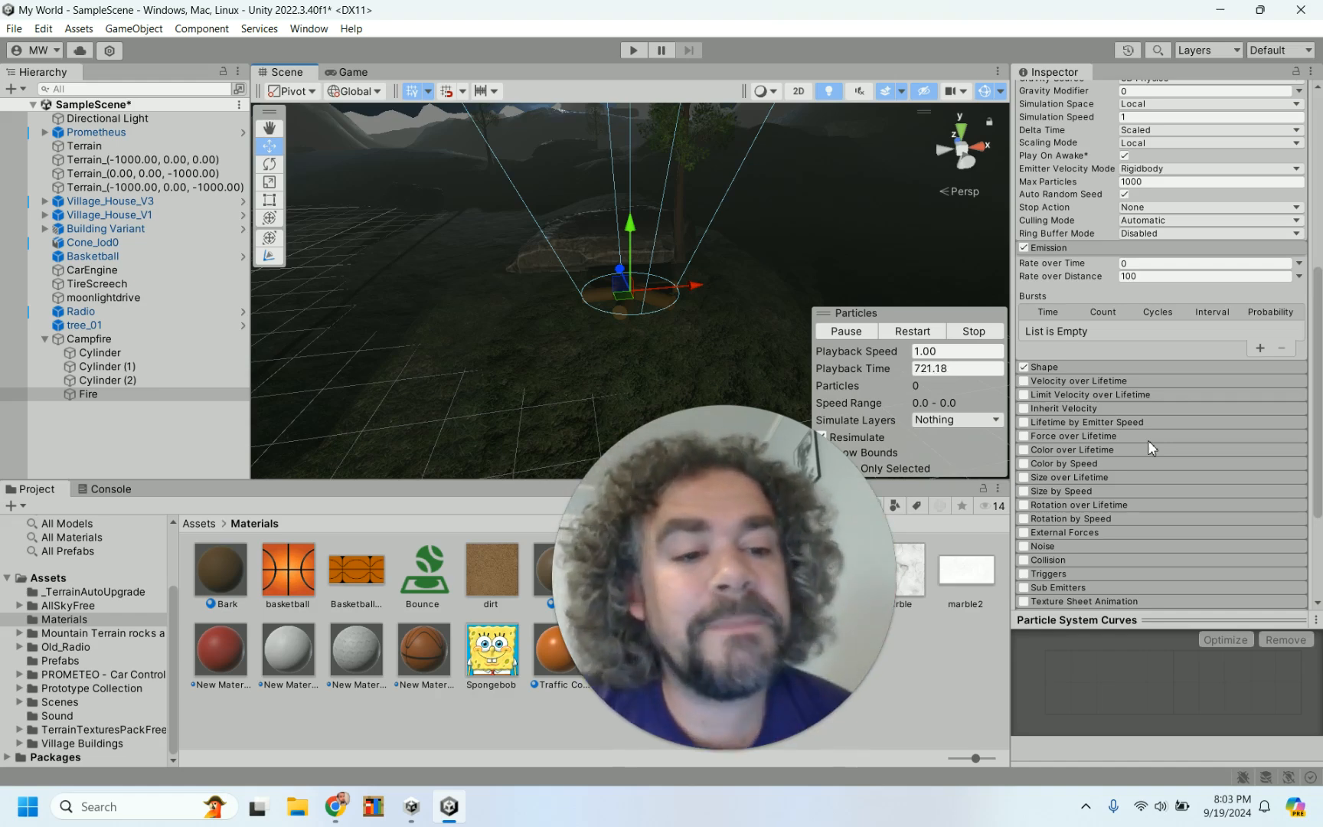
{"action": "left_click", "coordinate": [1151, 277]}
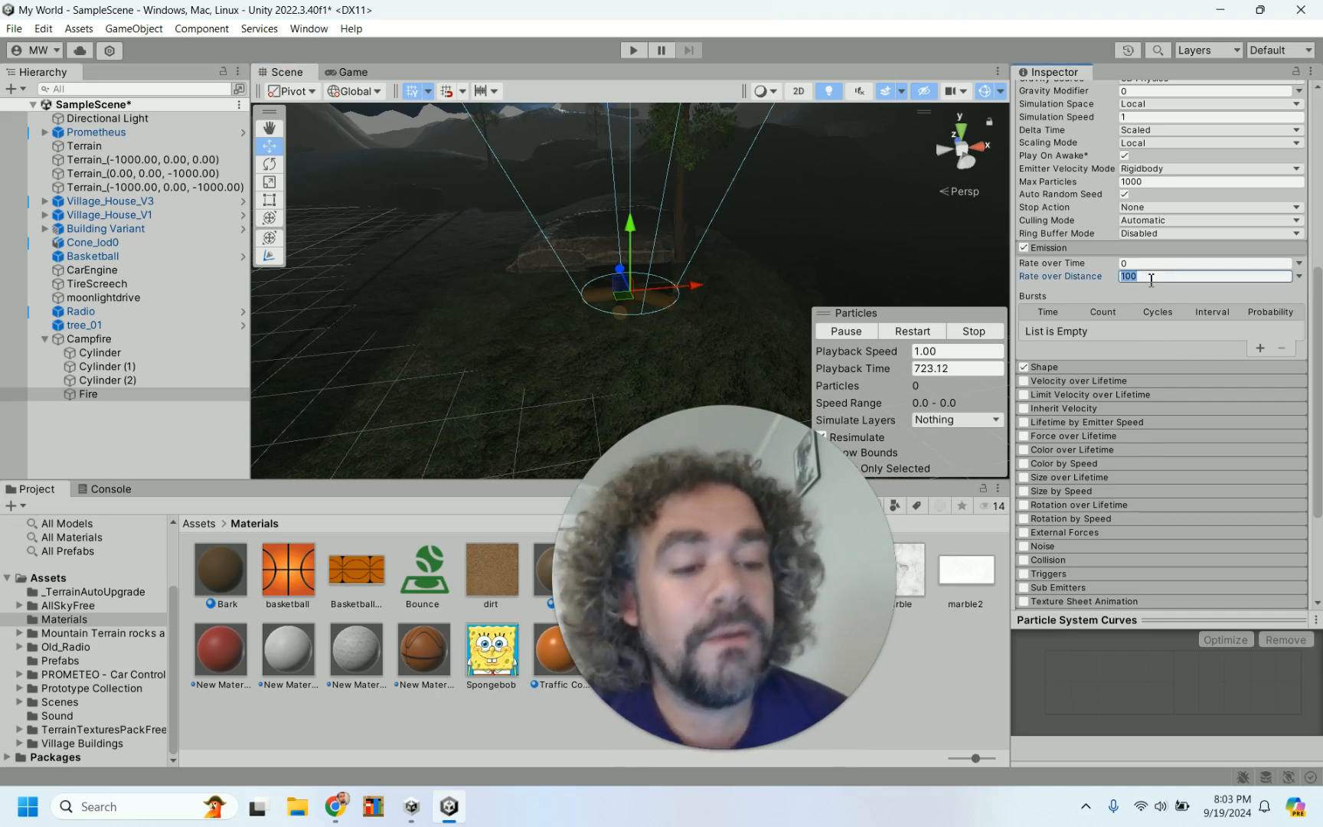
{"action": "key", "text": "BackSpace"}
{"action": "type", "text": "0"}
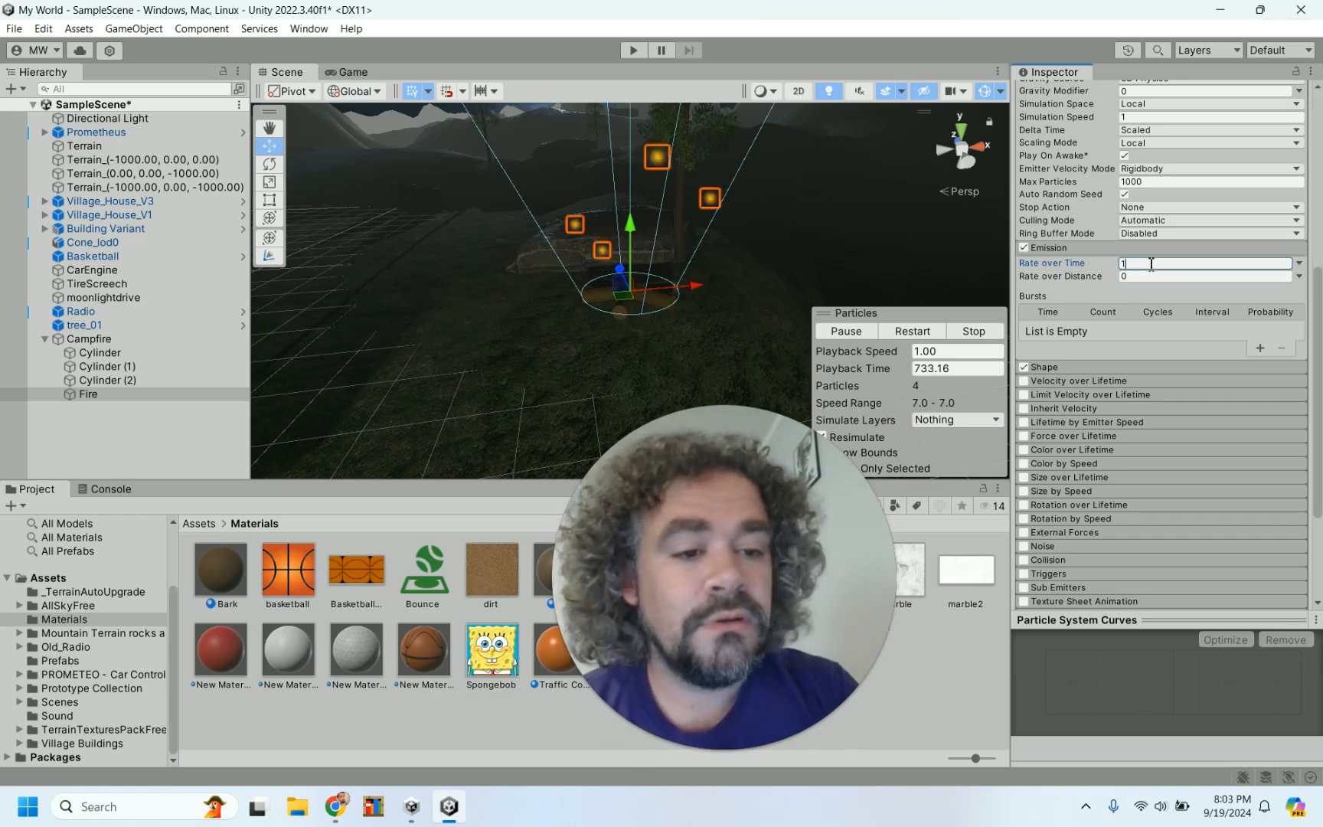
{"action": "key", "text": "BackSpace"}
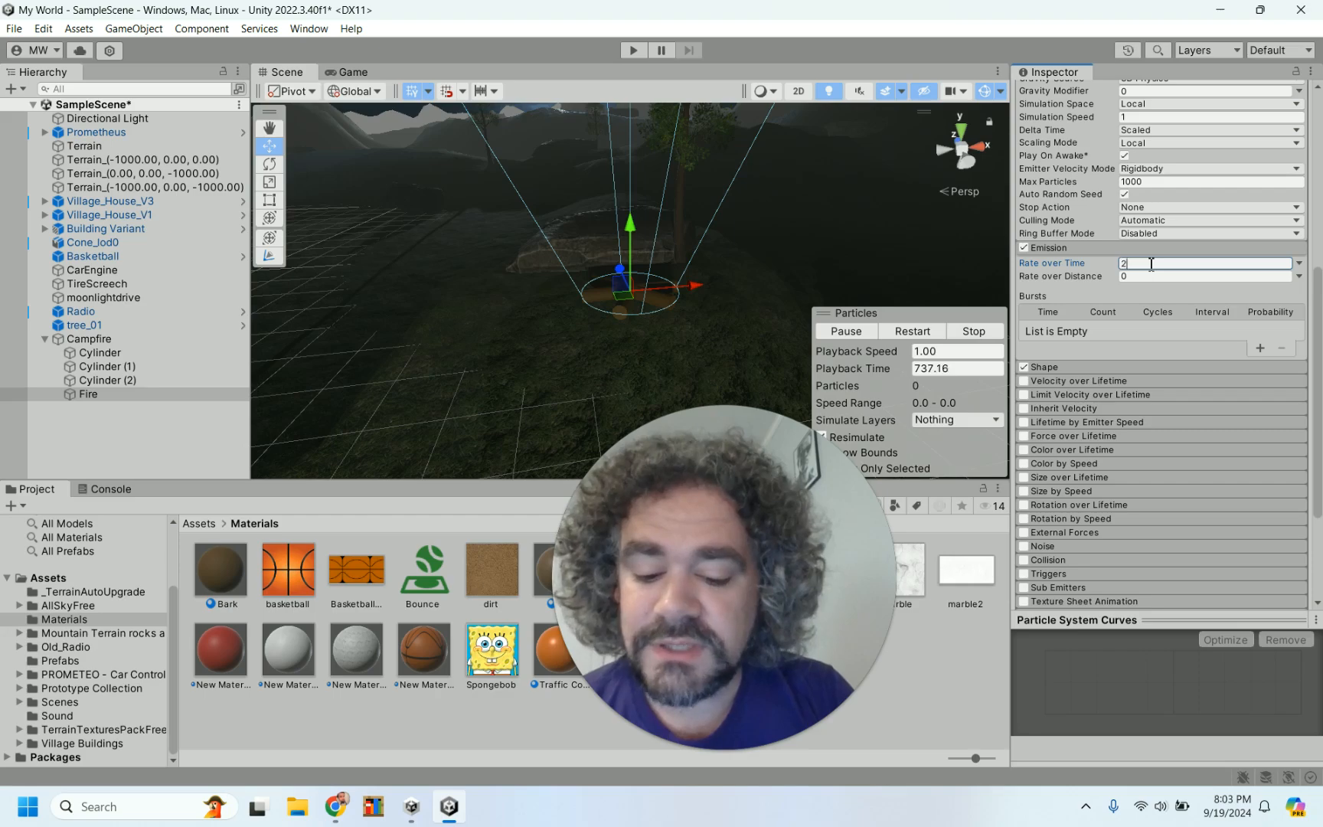
{"action": "type", "text": "0"}
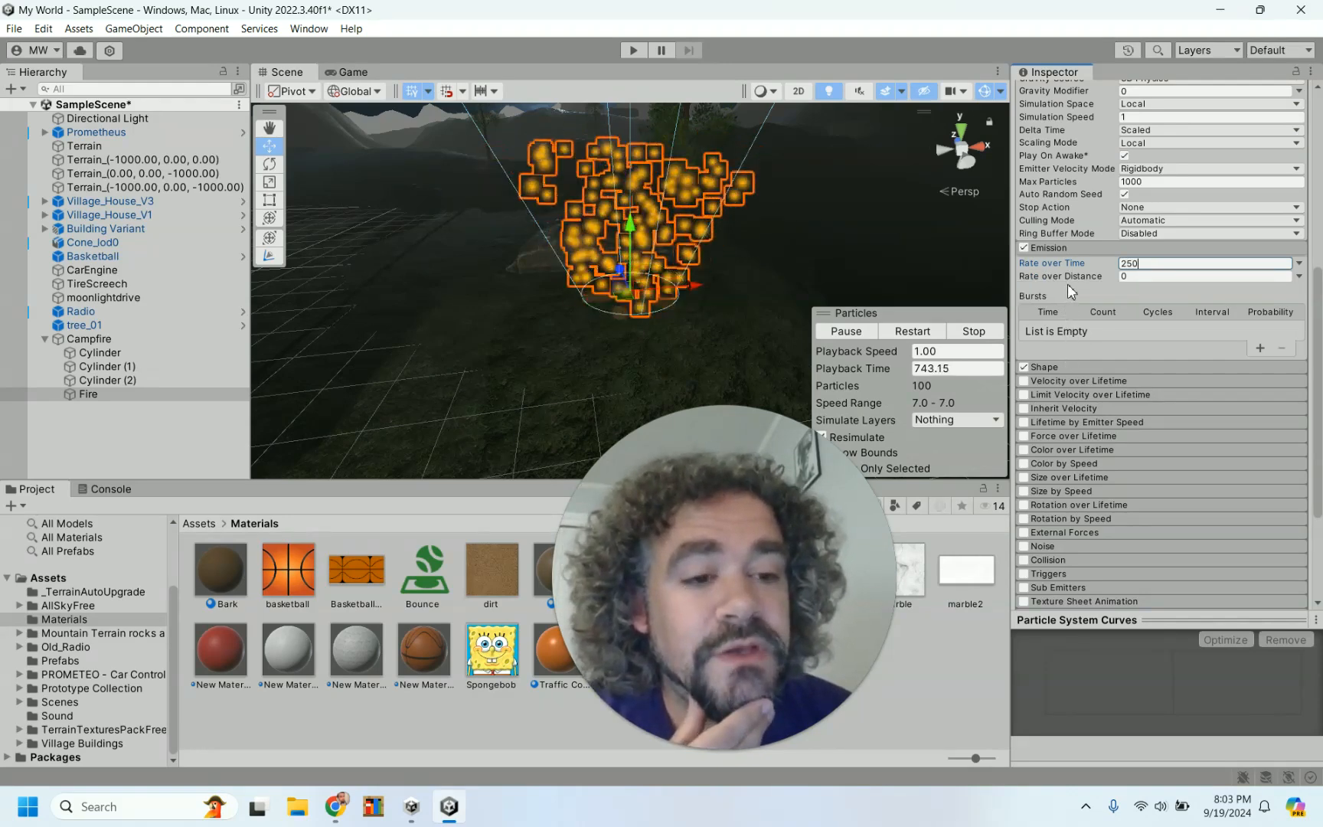
Expand the Fire particle system's Shape module and look over its settings.
{"action": "scroll", "coordinate": [1069, 290], "scroll_direction": "down", "scroll_amount": 1}
{"action": "scroll", "coordinate": [1068, 283], "scroll_direction": "down", "scroll_amount": 6}
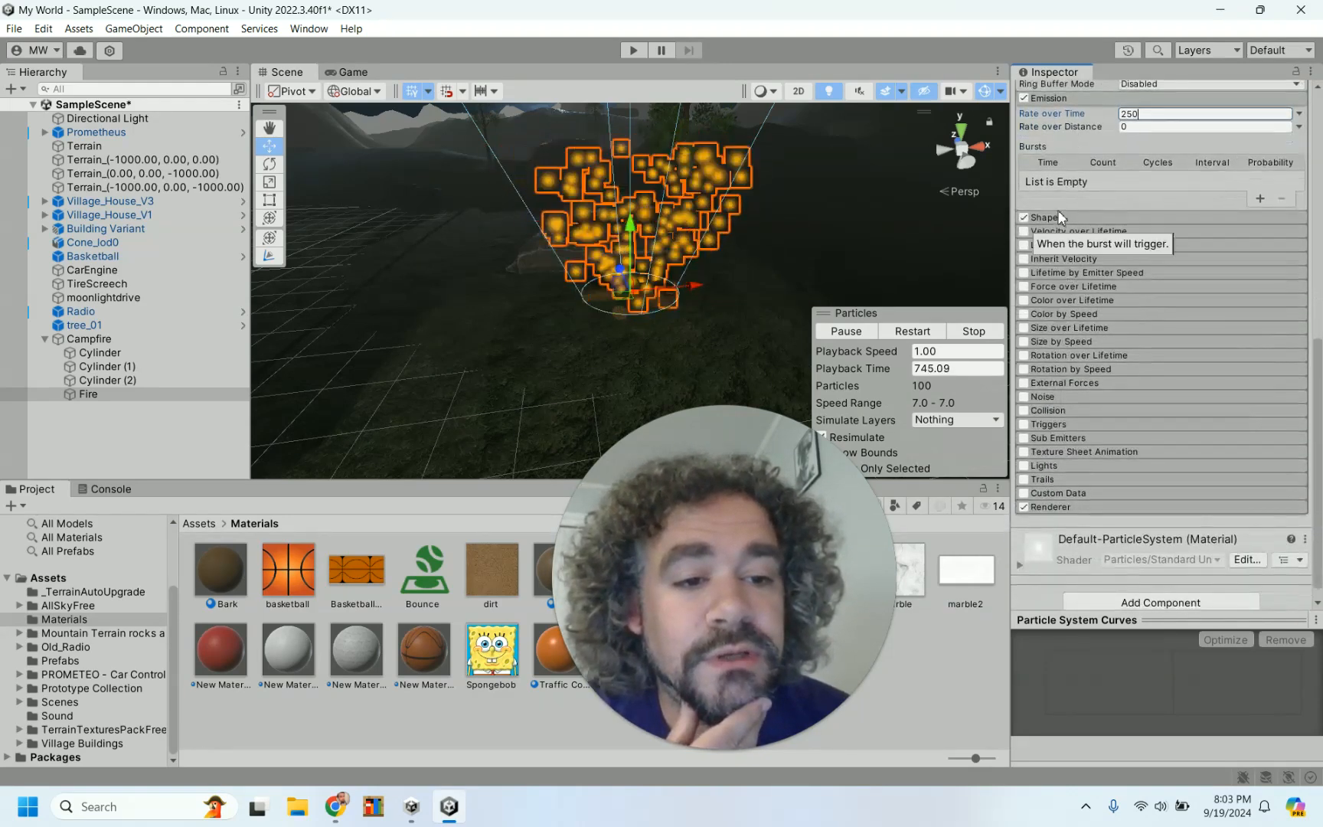
{"action": "left_click", "coordinate": [1073, 214]}
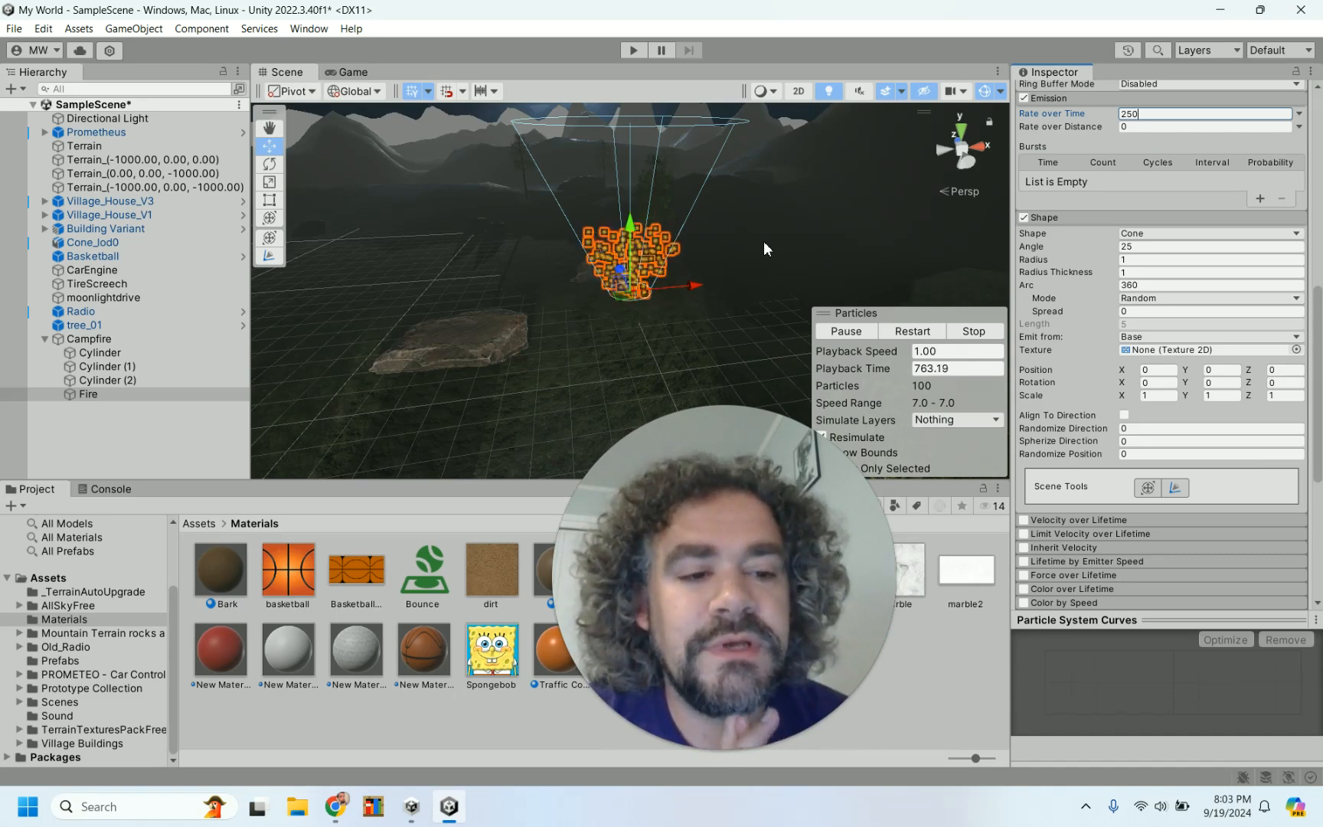
{"action": "scroll", "coordinate": [1089, 306], "scroll_direction": "up", "scroll_amount": 6}
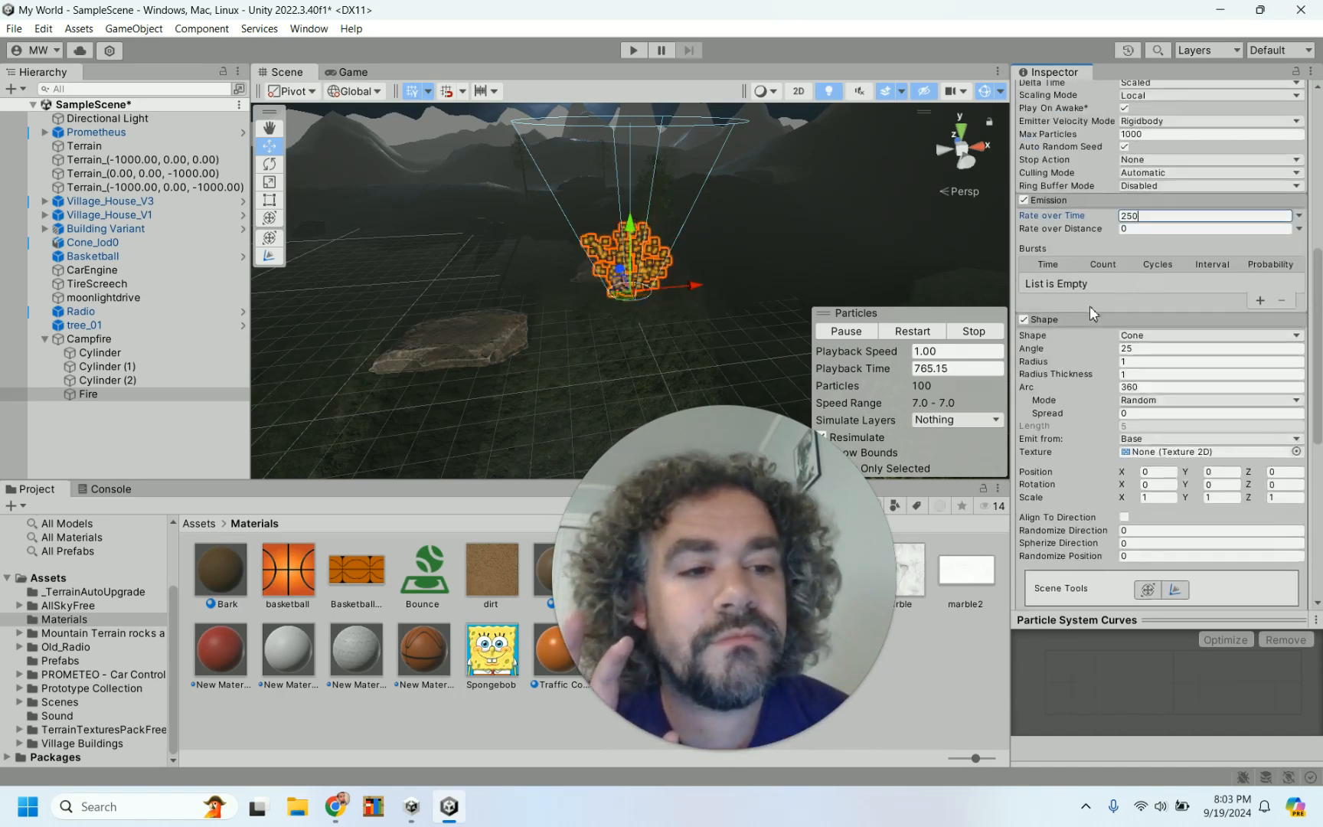
{"action": "scroll", "coordinate": [1090, 306], "scroll_direction": "up", "scroll_amount": 4}
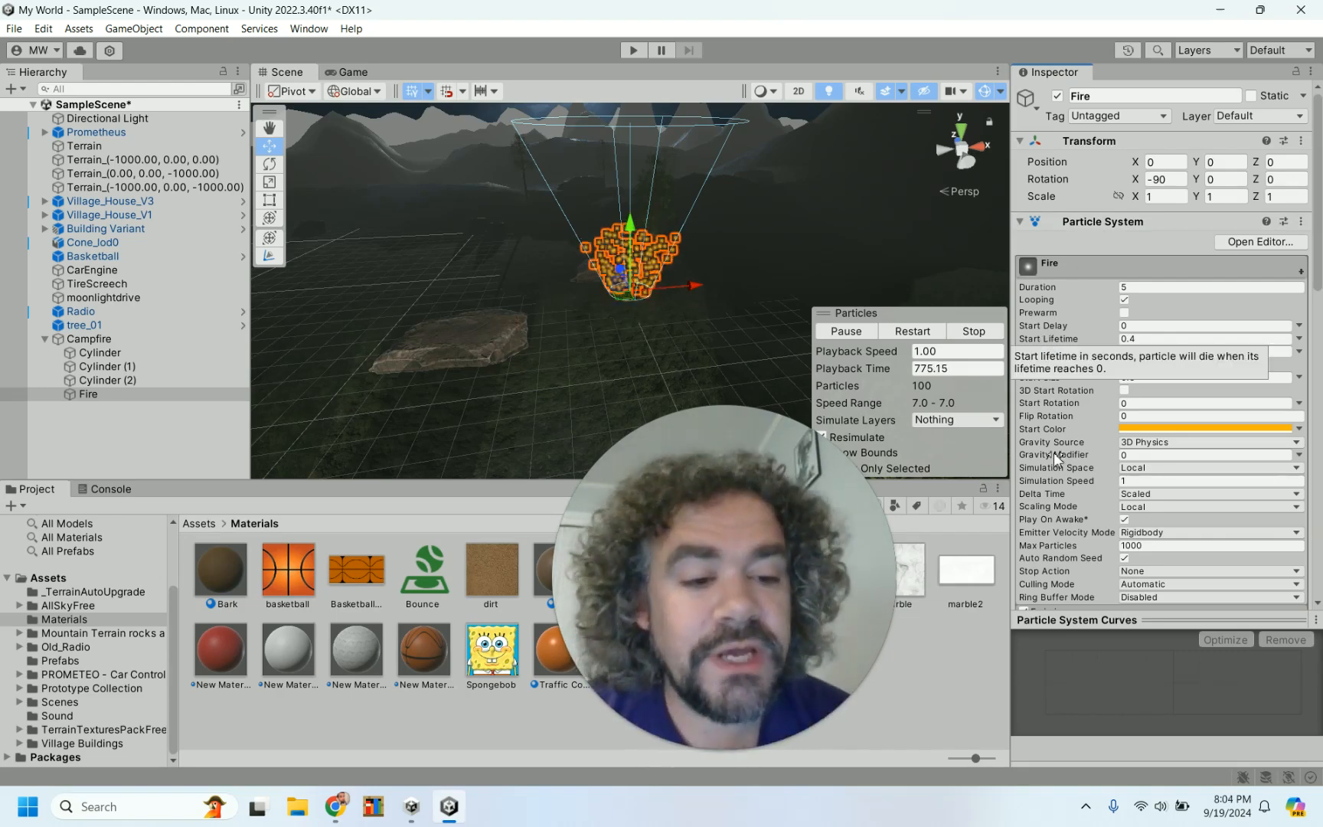
{"action": "scroll", "coordinate": [1054, 460], "scroll_direction": "down", "scroll_amount": 10}
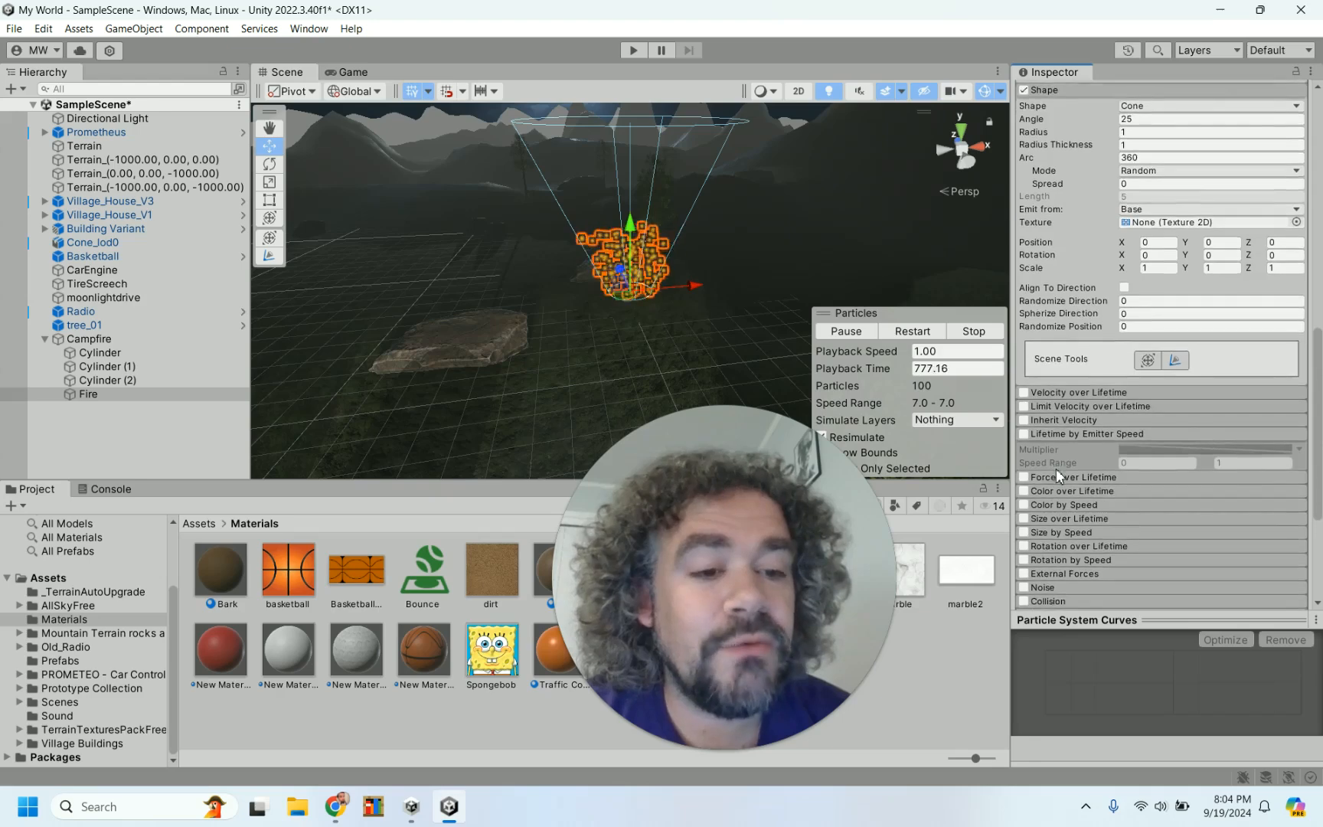
{"action": "scroll", "coordinate": [1055, 468], "scroll_direction": "up", "scroll_amount": 5}
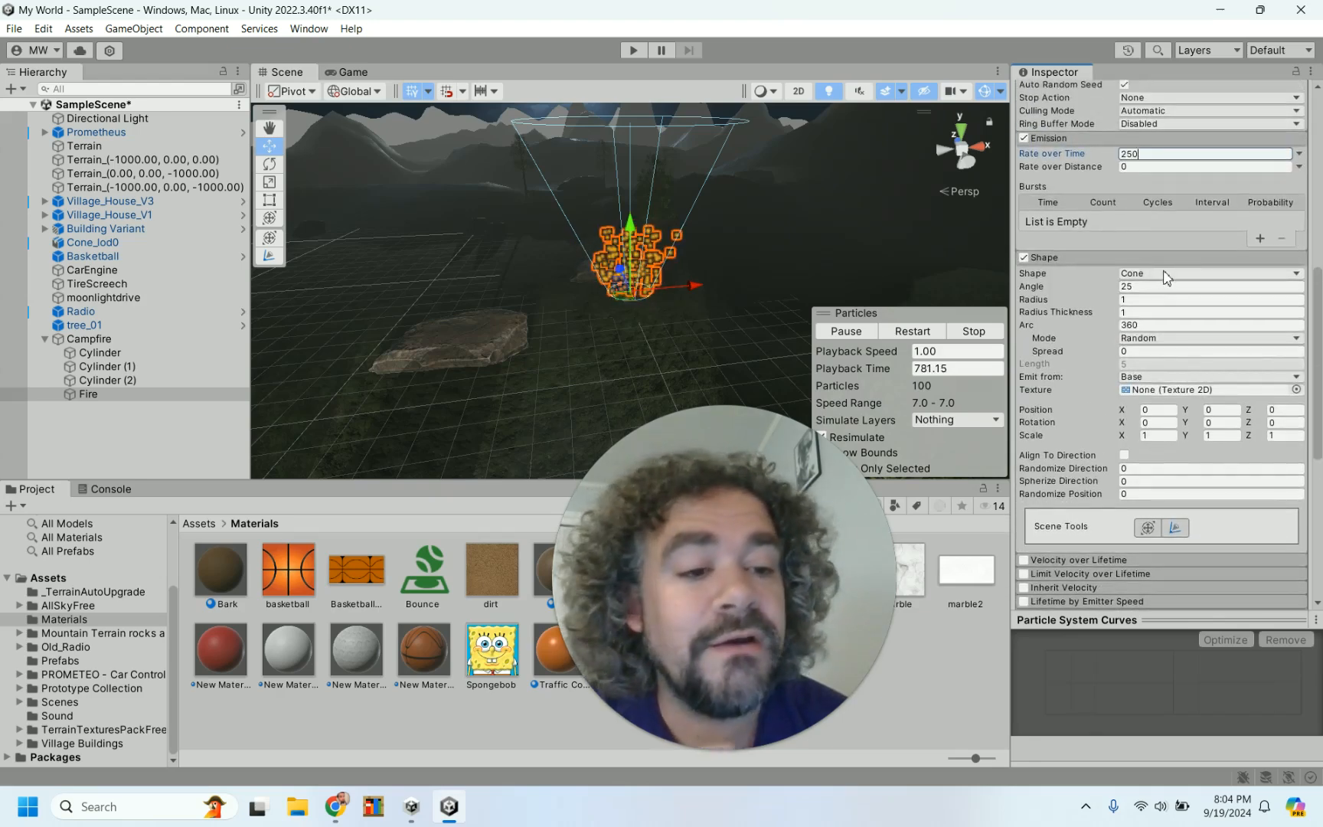
Try Sphere as the Fire emitter's shape and view the particles from another angle.
{"action": "left_click", "coordinate": [1165, 275]}
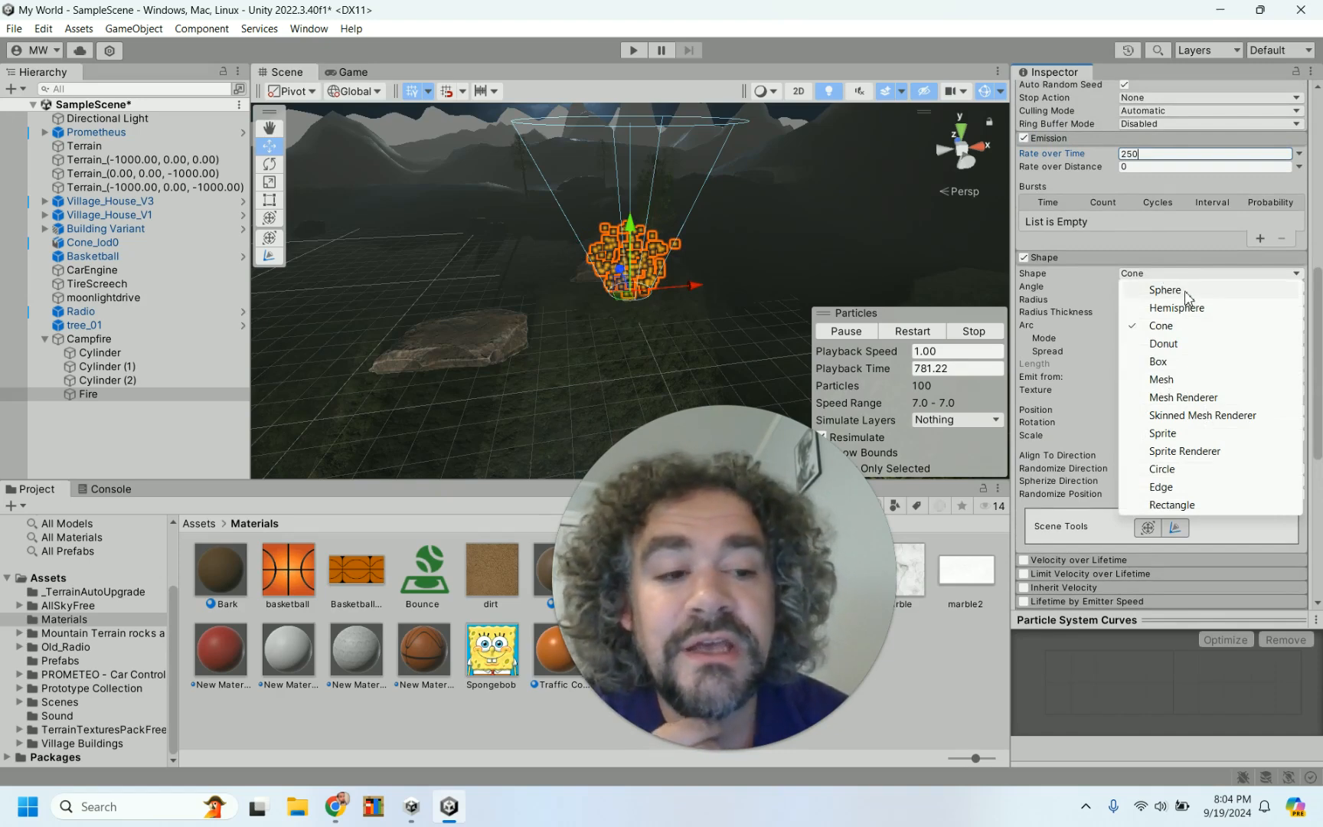
{"action": "left_click", "coordinate": [1185, 291]}
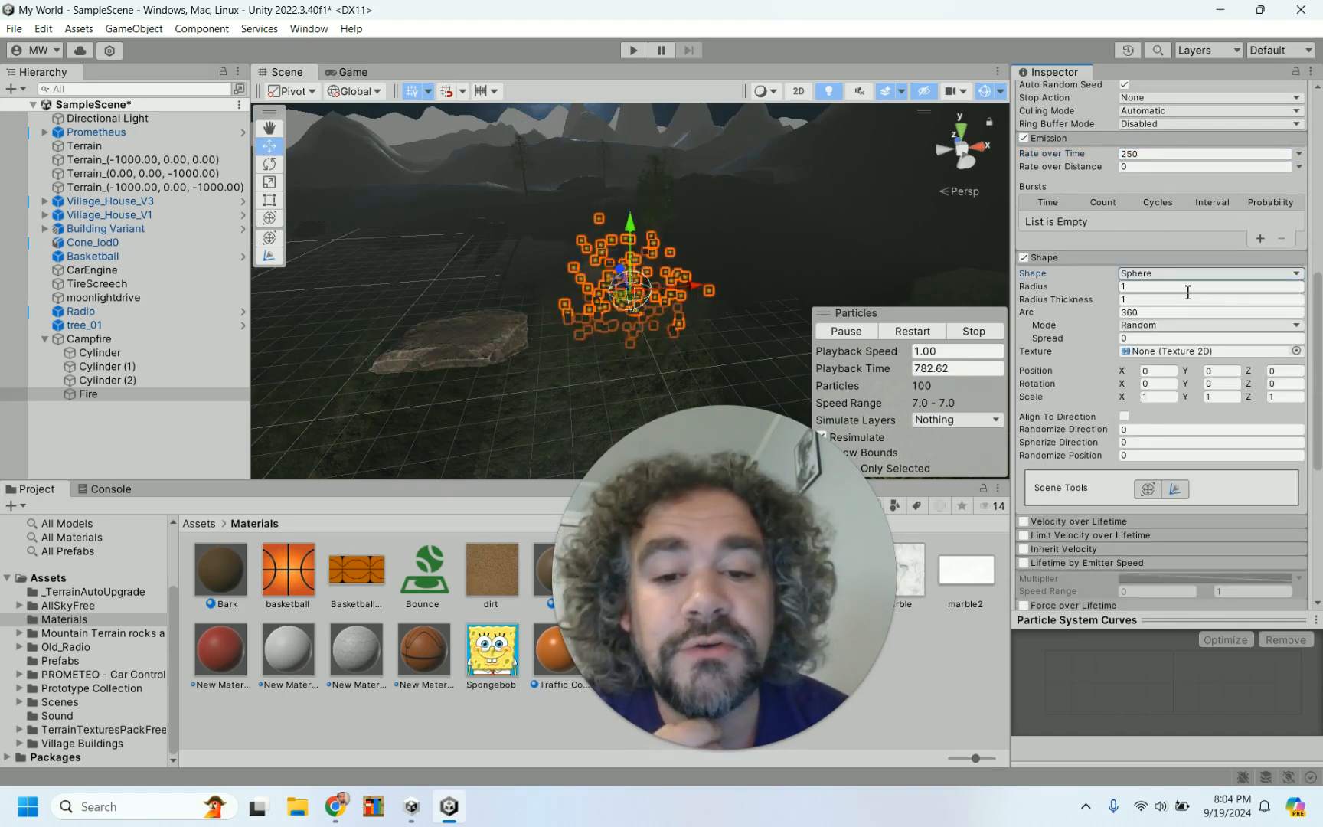
{"action": "left_click_drag", "start_coordinate": [749, 296], "coordinate": [661, 328], "text": "alt"}
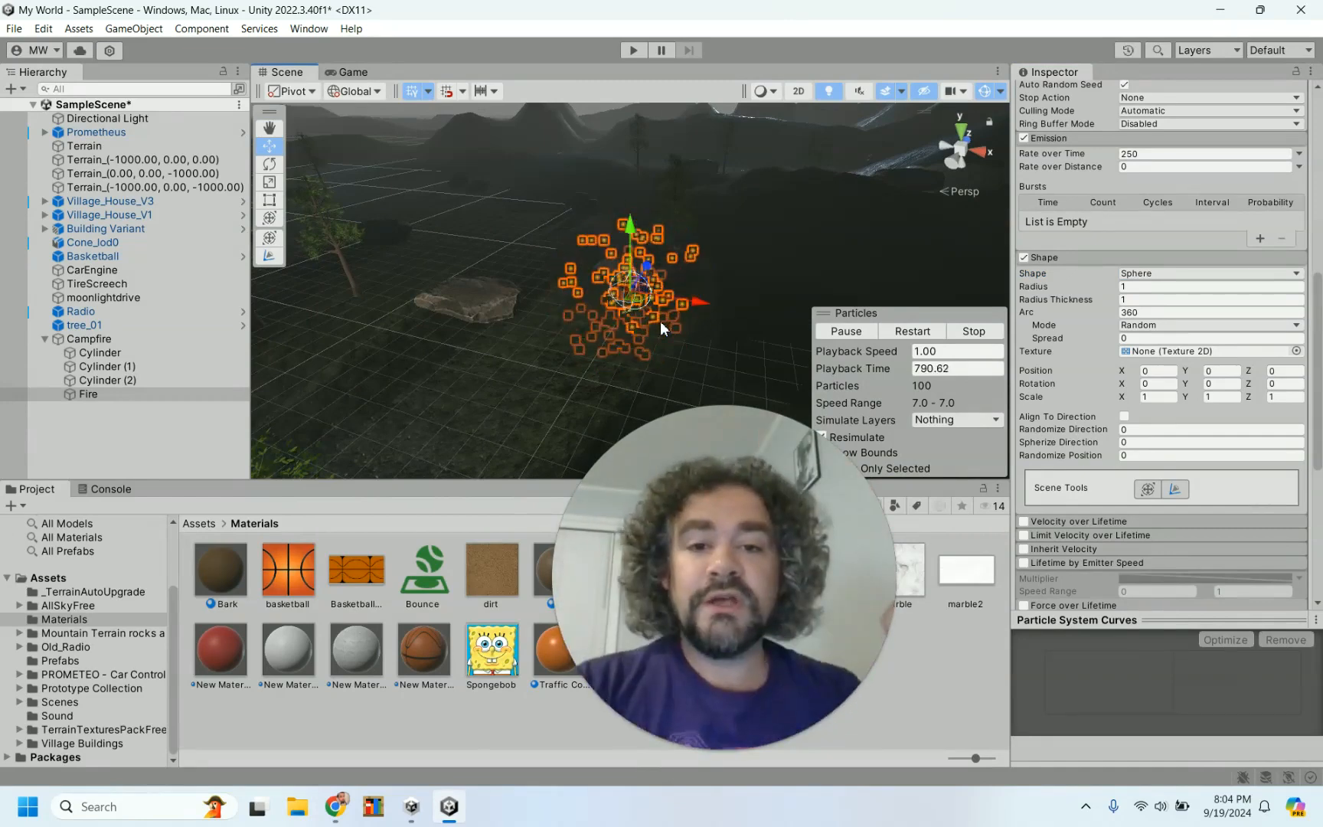
Try Hemisphere as the Fire emitter's shape and inspect the particles up close from ground level.
{"action": "left_click", "coordinate": [1149, 273]}
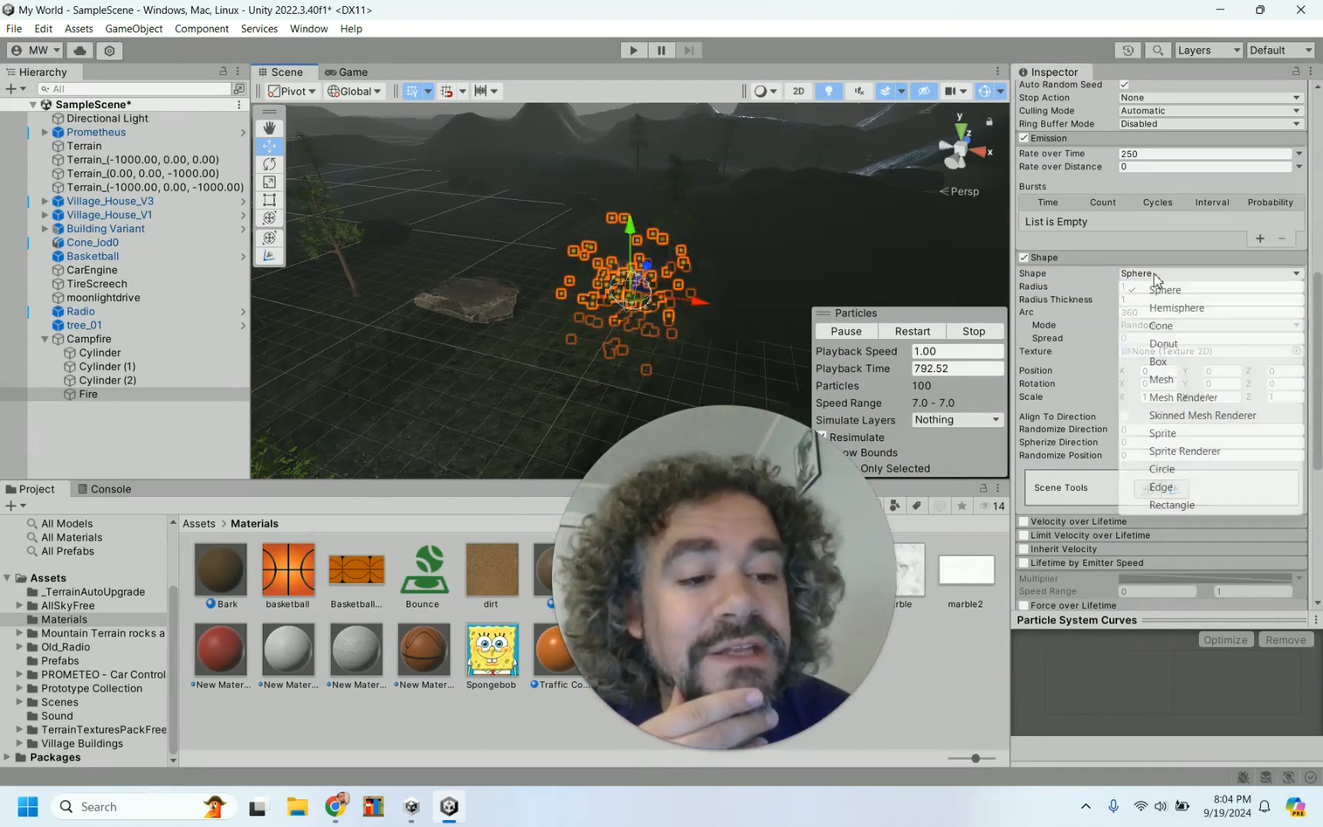
{"action": "left_click", "coordinate": [1167, 308]}
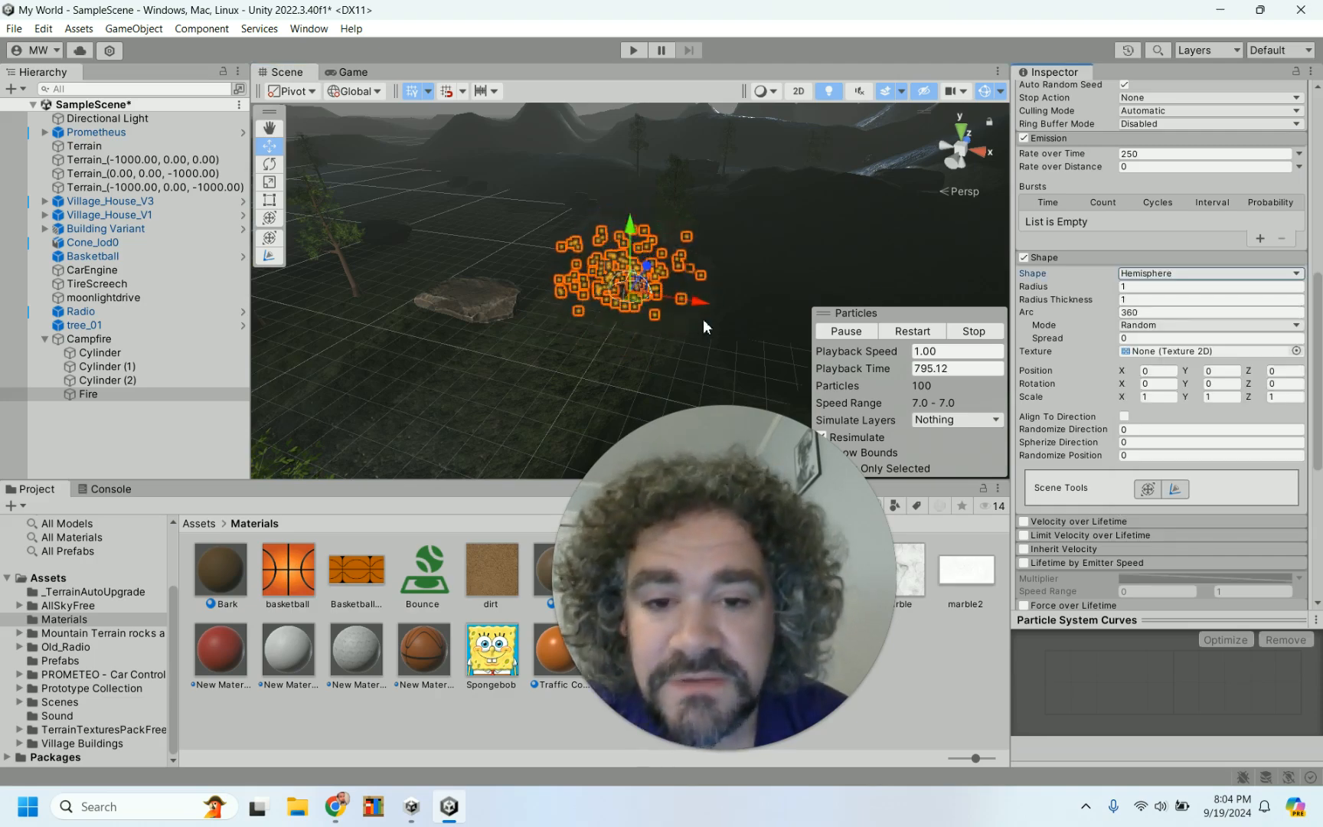
{"action": "scroll", "coordinate": [702, 319], "scroll_direction": "up", "scroll_amount": 5}
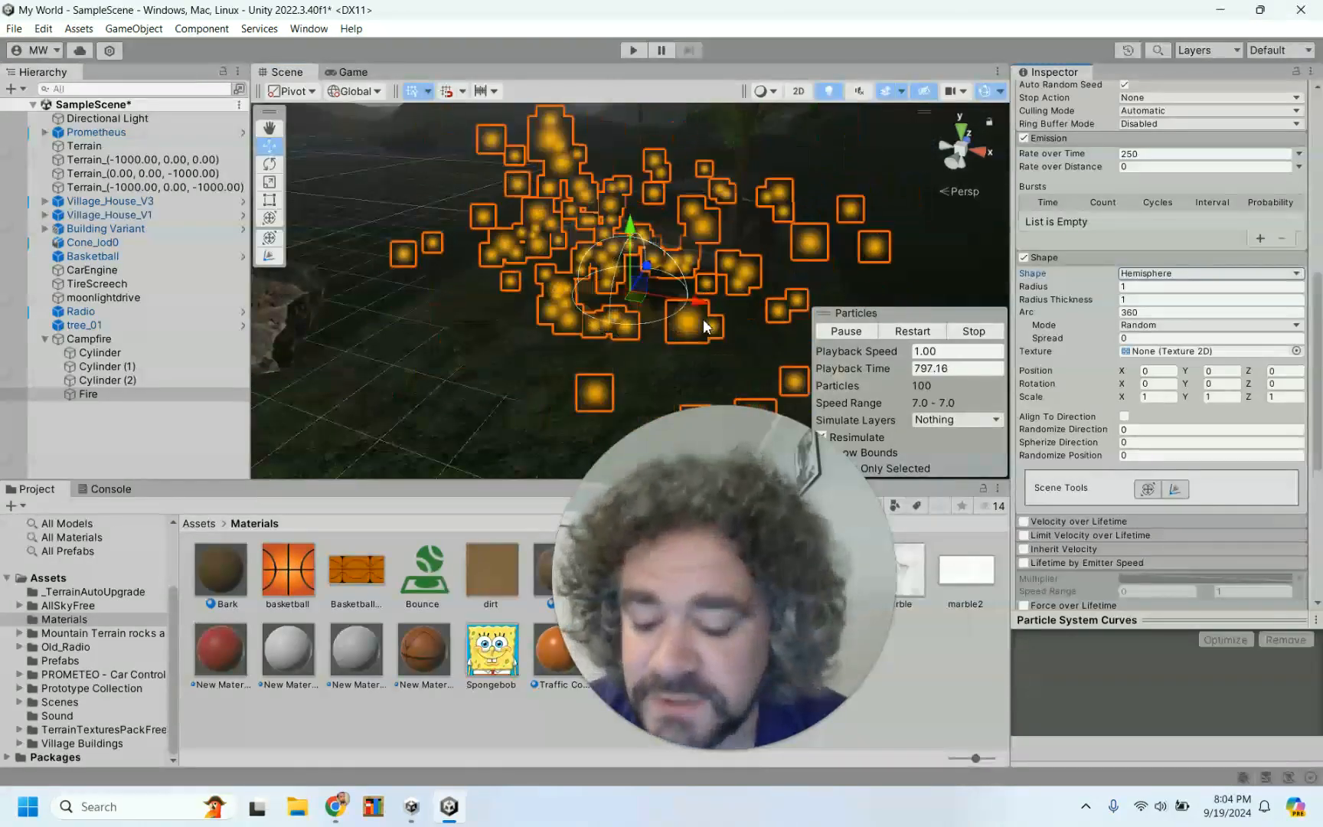
{"action": "left_click_drag", "start_coordinate": [714, 323], "coordinate": [751, 214], "text": "alt"}
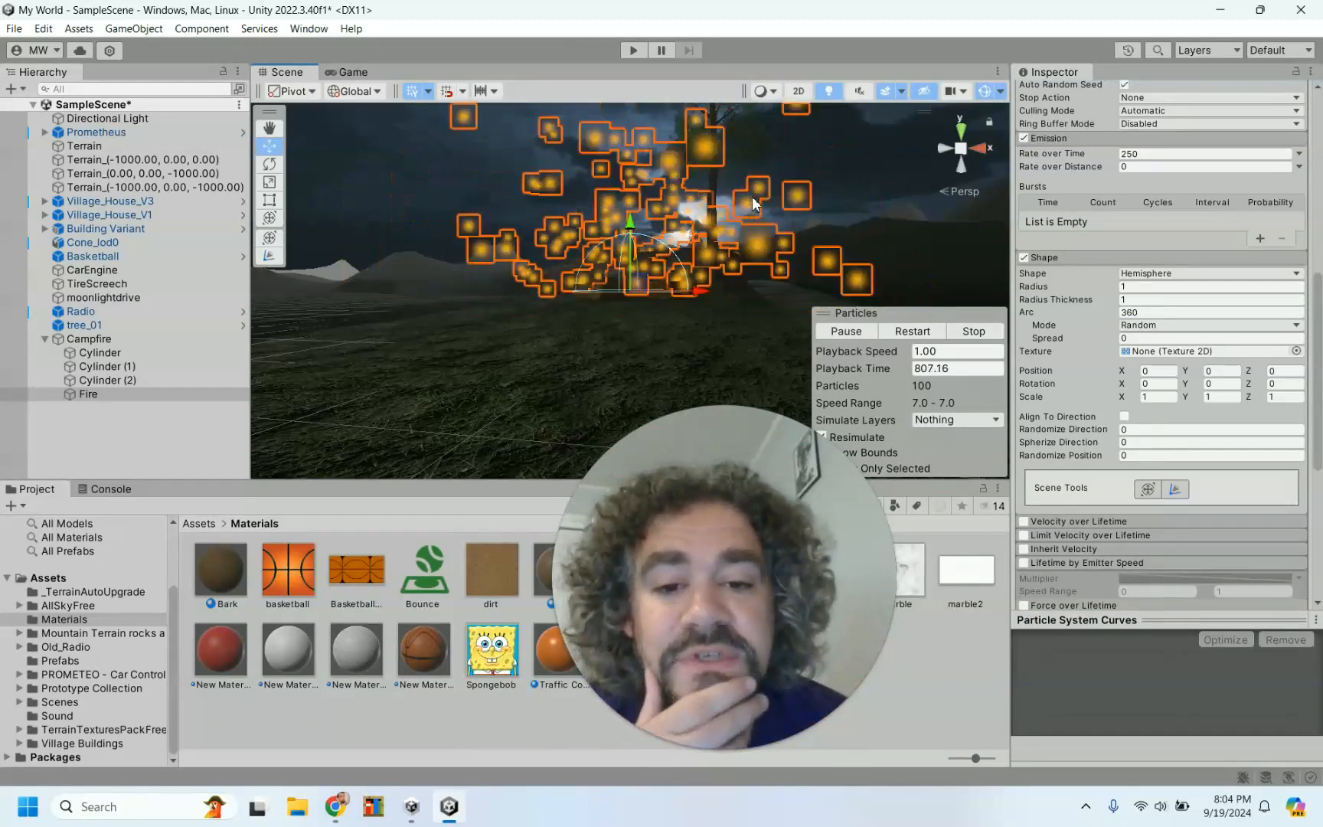
Try Cone and Donut as the Fire emitter's shape and inspect how the particles spread.
{"action": "left_click", "coordinate": [1189, 274]}
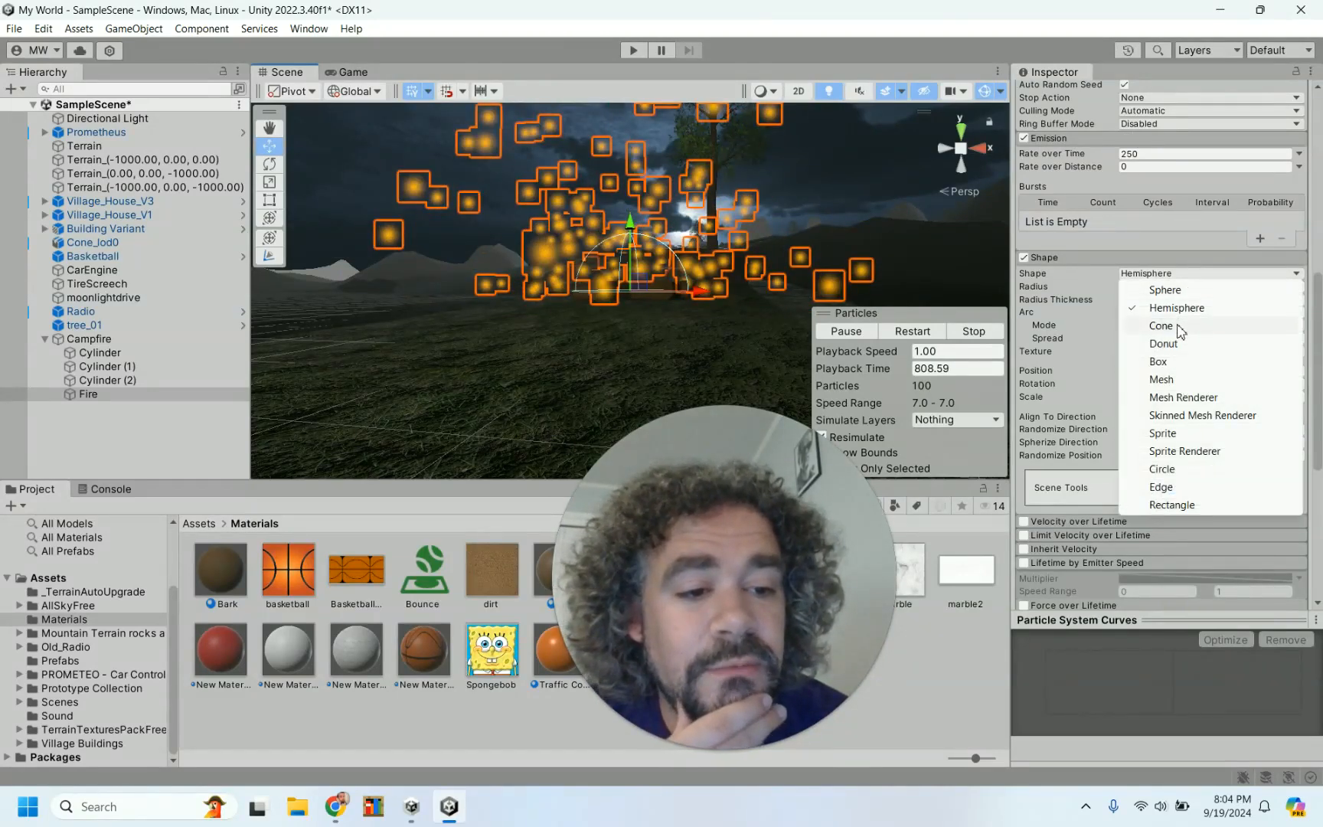
{"action": "left_click", "coordinate": [1161, 325]}
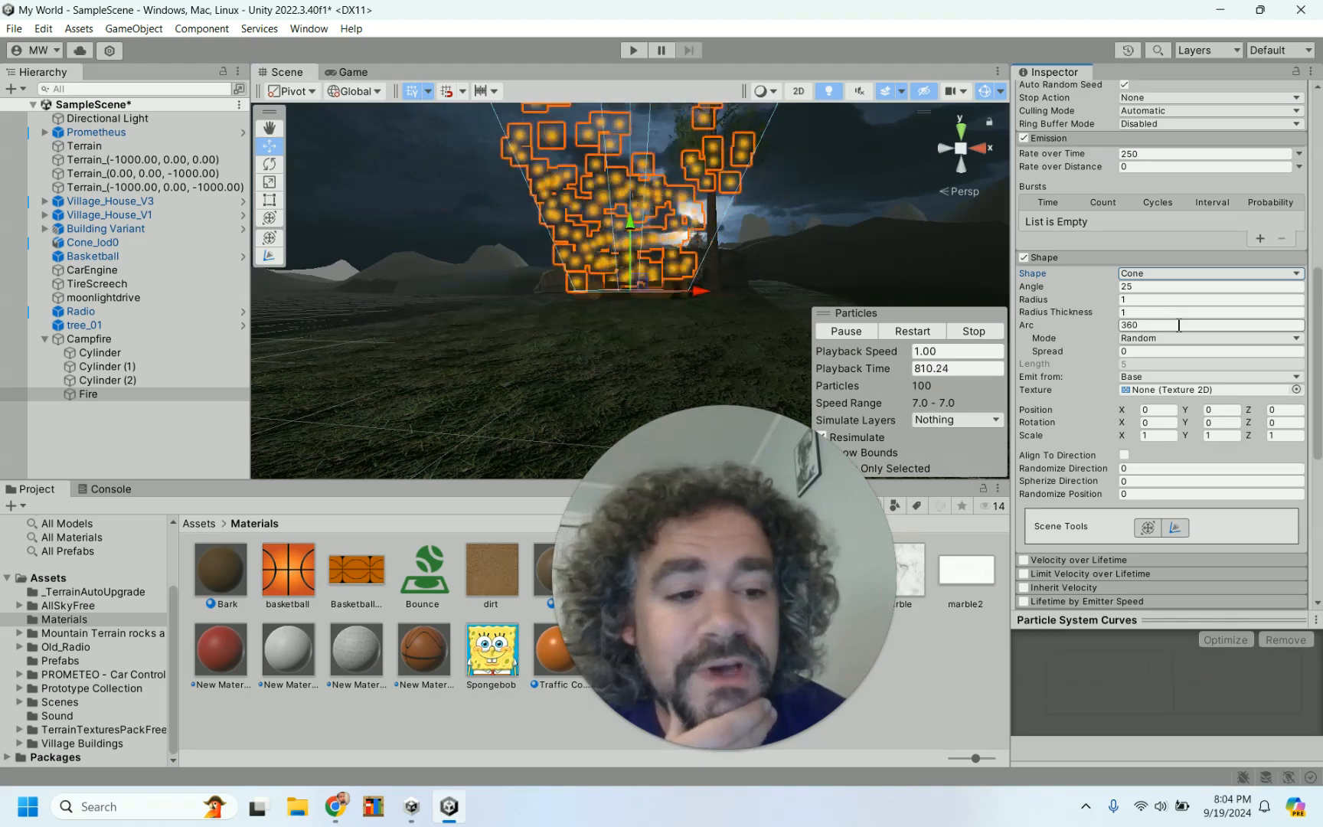
{"action": "left_click", "coordinate": [1195, 274]}
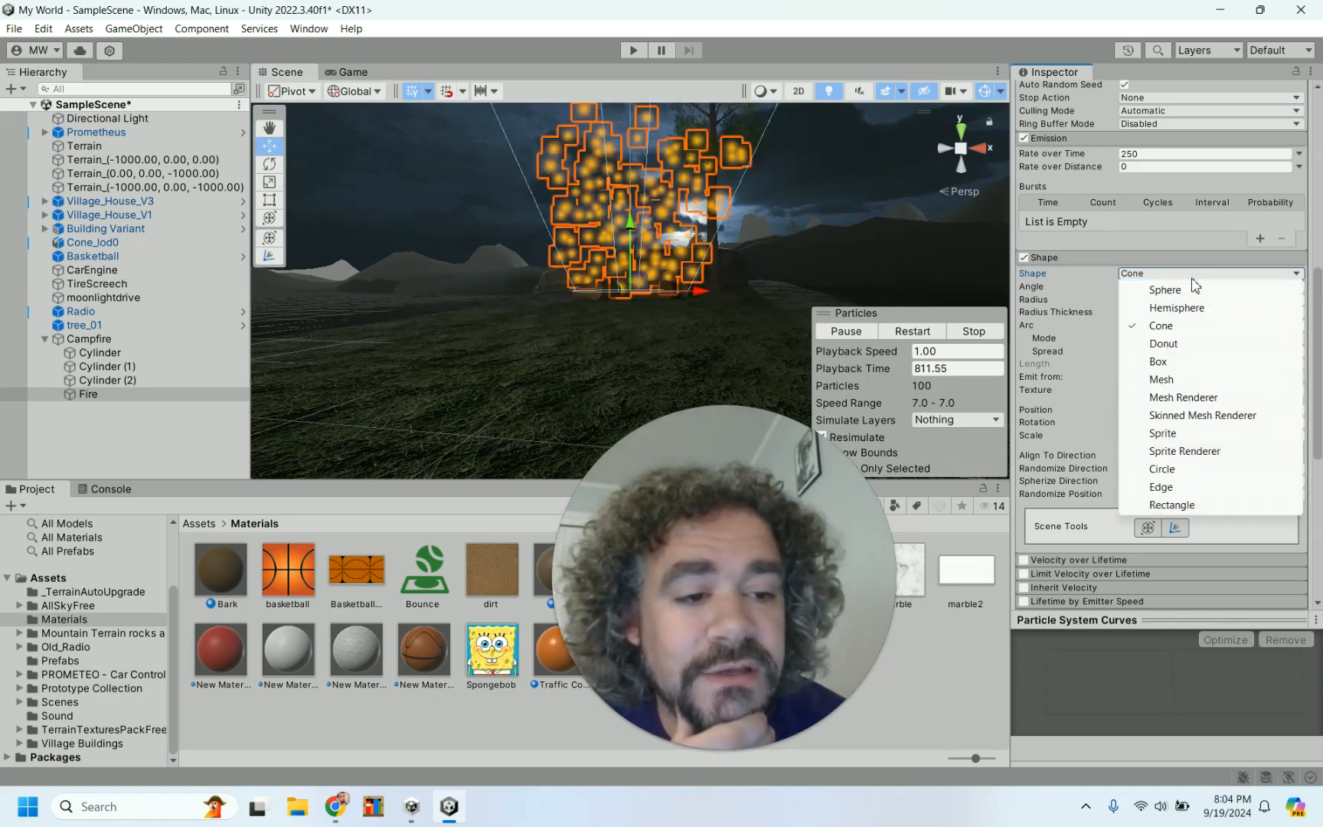
{"action": "left_click", "coordinate": [1163, 344]}
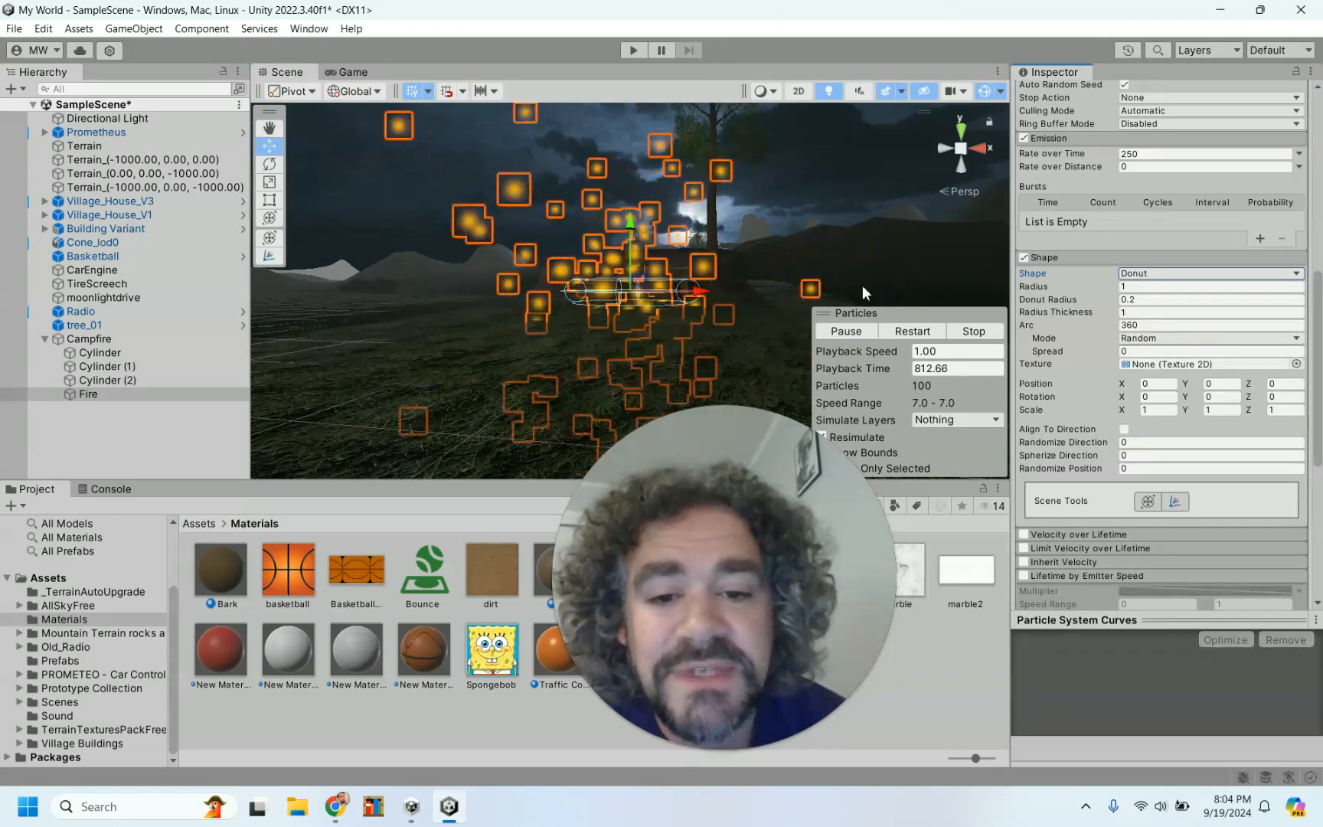
{"action": "left_click_drag", "start_coordinate": [867, 187], "coordinate": [906, 213], "text": "alt"}
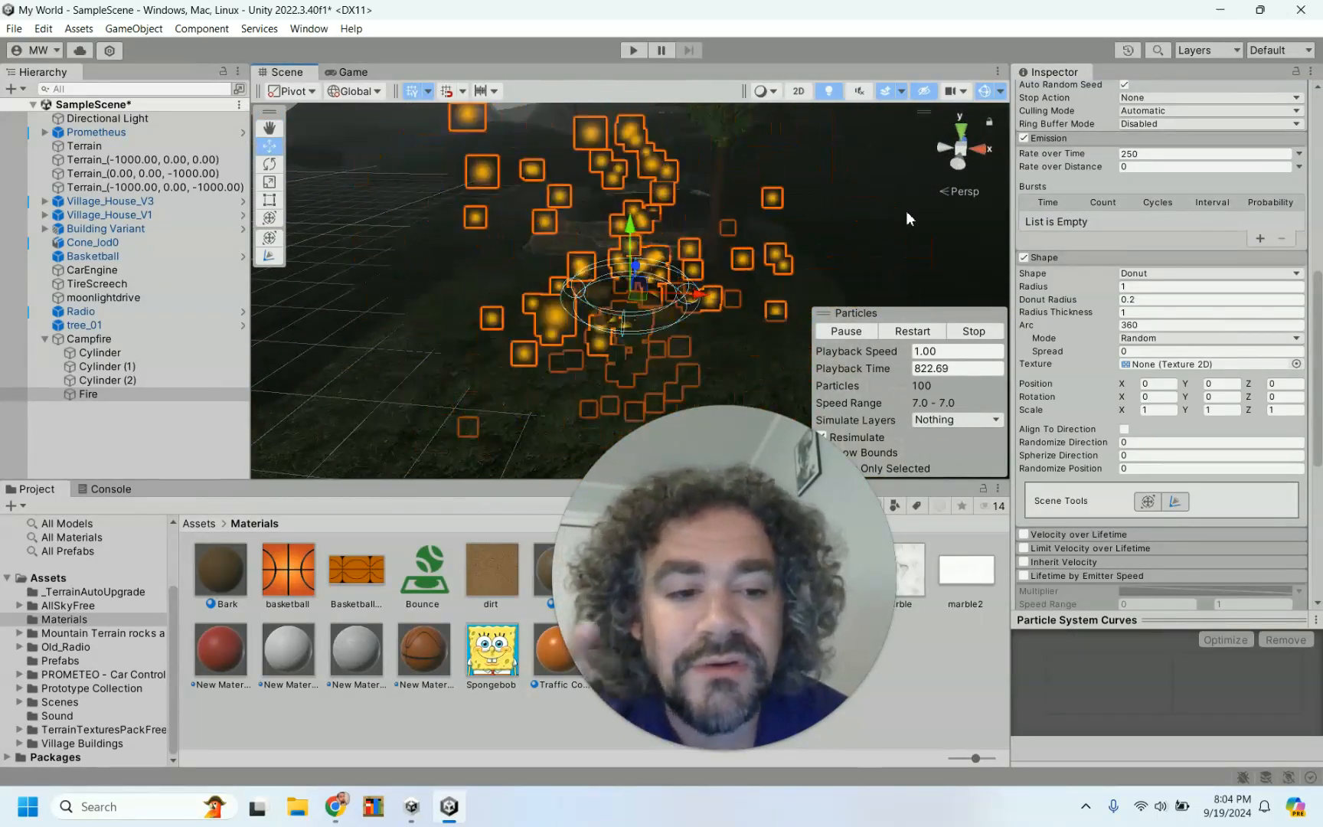
Change the Fire emitter's shape to Box.
{"action": "left_click", "coordinate": [1162, 274]}
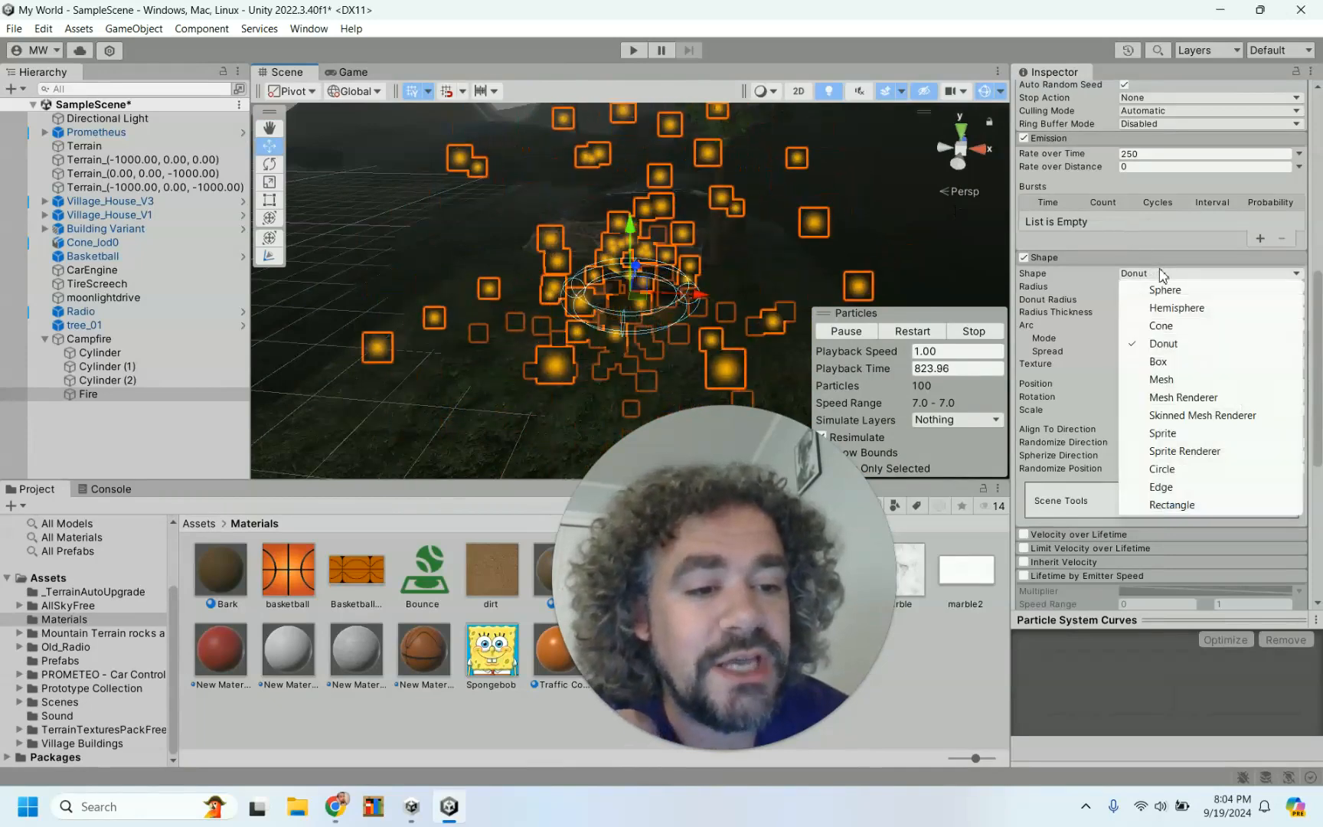
{"action": "left_click", "coordinate": [1158, 362]}
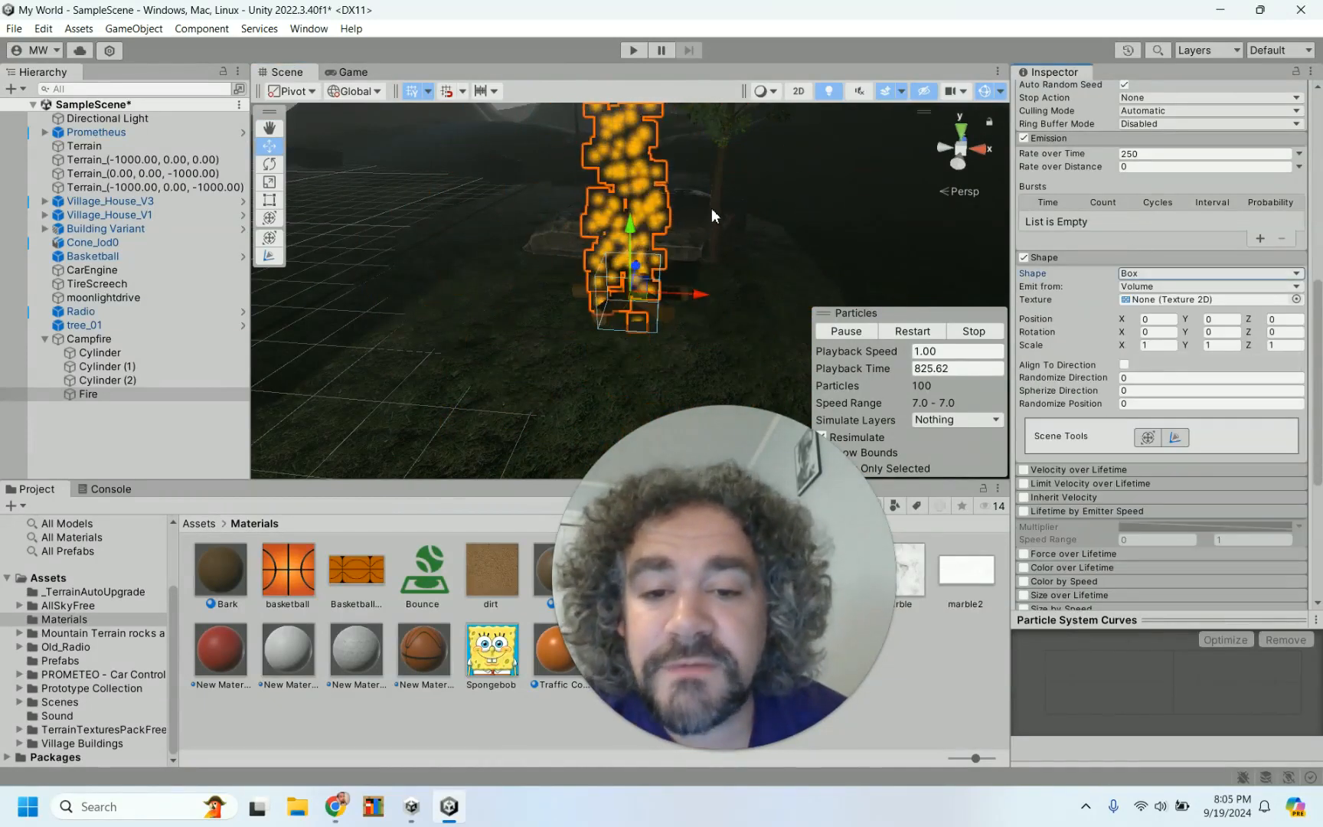
Change the Fire emitter's shape to Cone and set its angle to 10.
{"action": "left_click_drag", "start_coordinate": [740, 266], "coordinate": [817, 206], "text": "alt"}
{"action": "scroll", "coordinate": [818, 206], "scroll_direction": "down", "scroll_amount": 5}
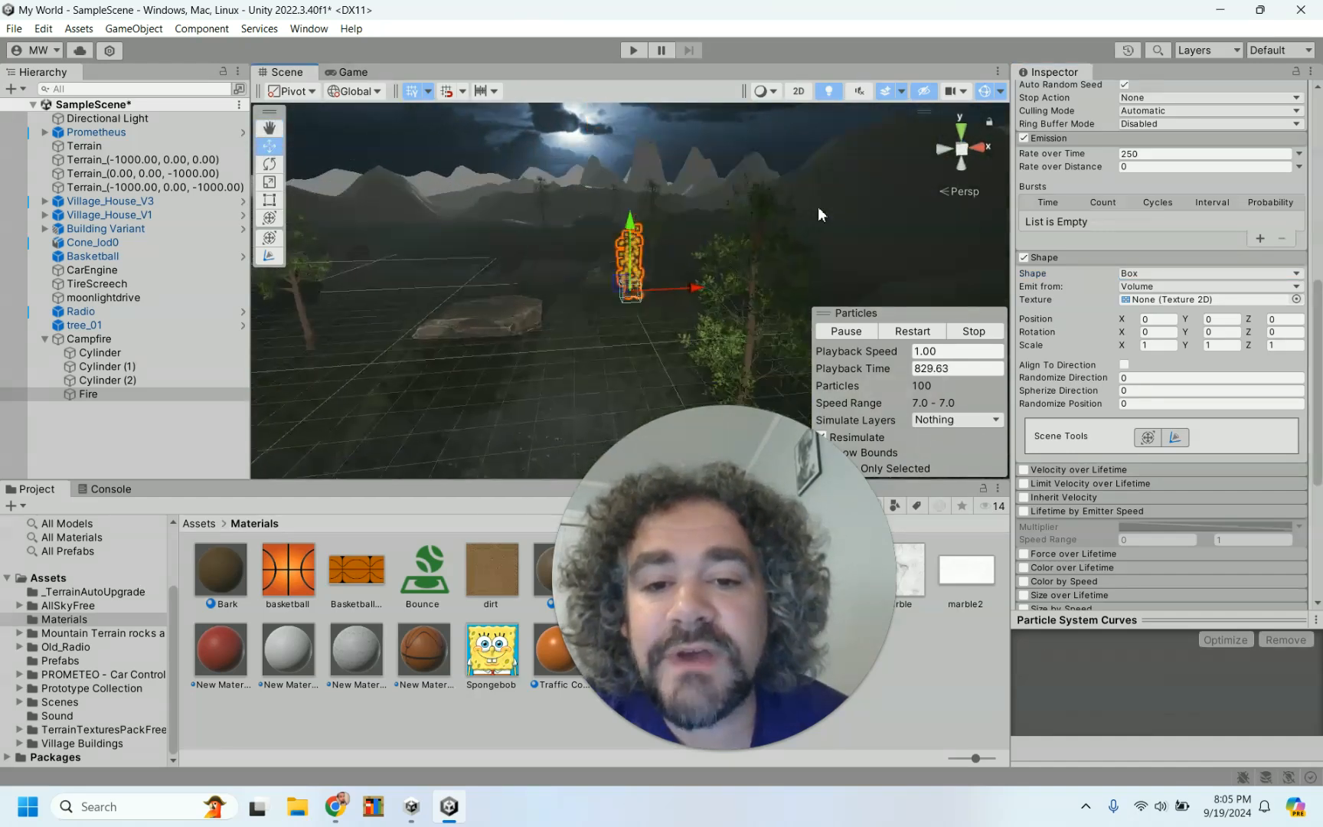
{"action": "scroll", "coordinate": [818, 207], "scroll_direction": "up", "scroll_amount": 5}
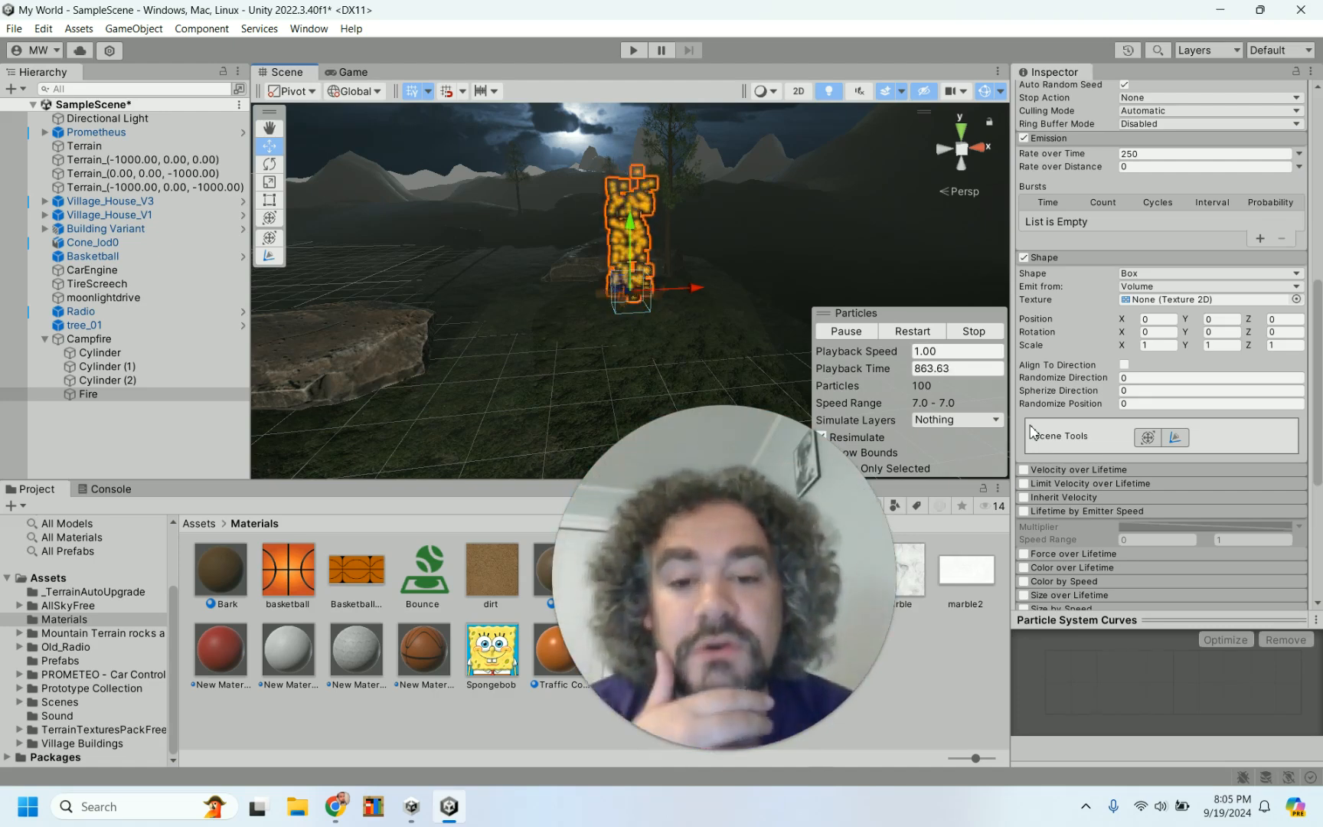
{"action": "left_click", "coordinate": [1224, 275]}
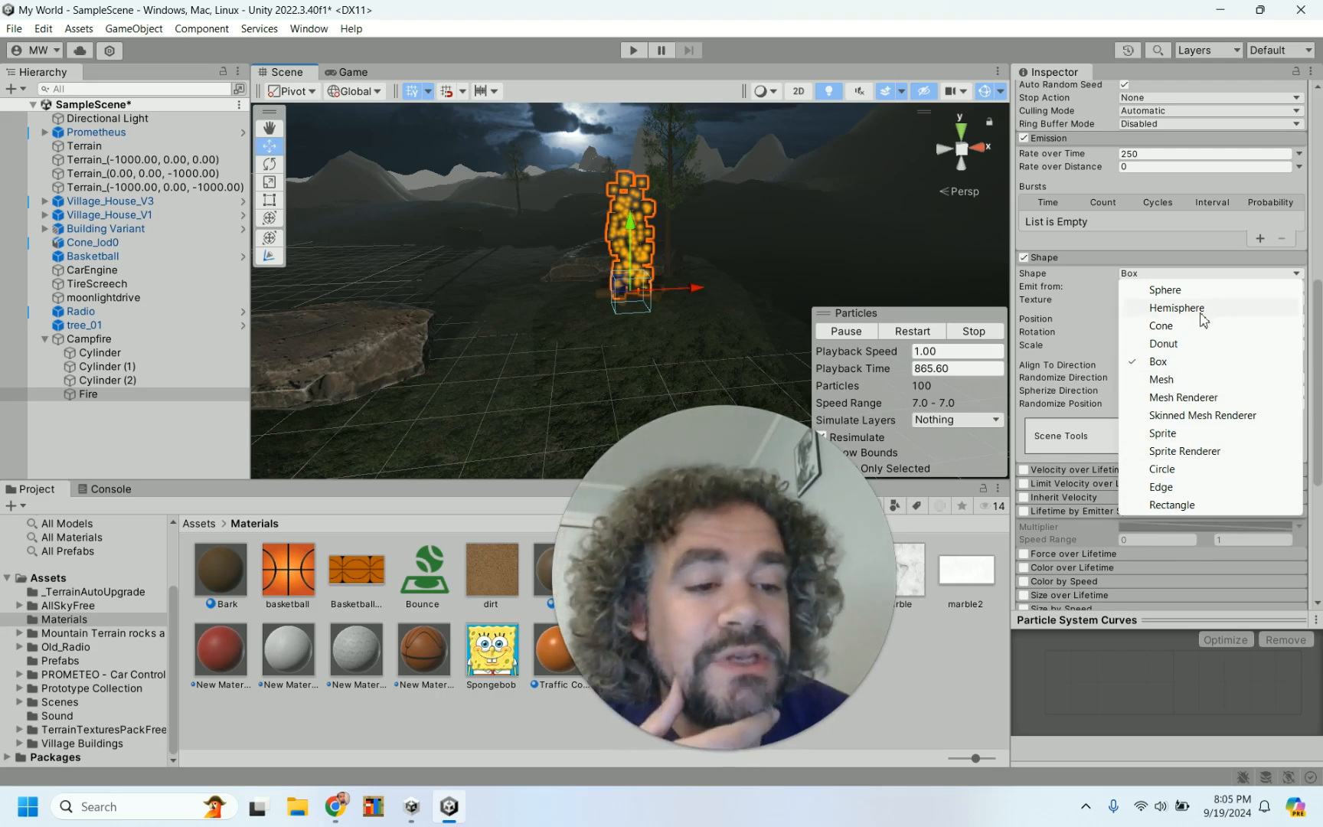
{"action": "left_click", "coordinate": [1161, 325]}
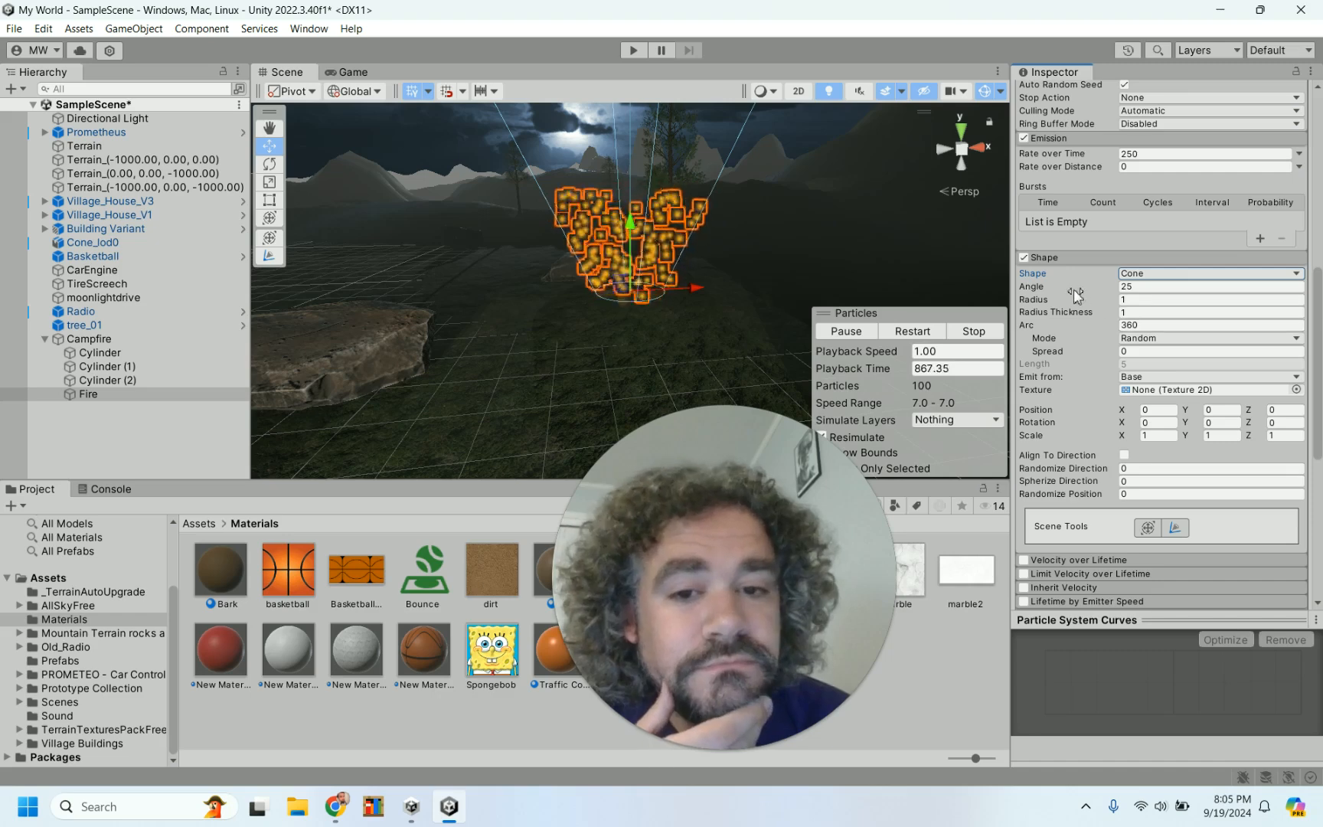
{"action": "left_click", "coordinate": [1137, 290]}
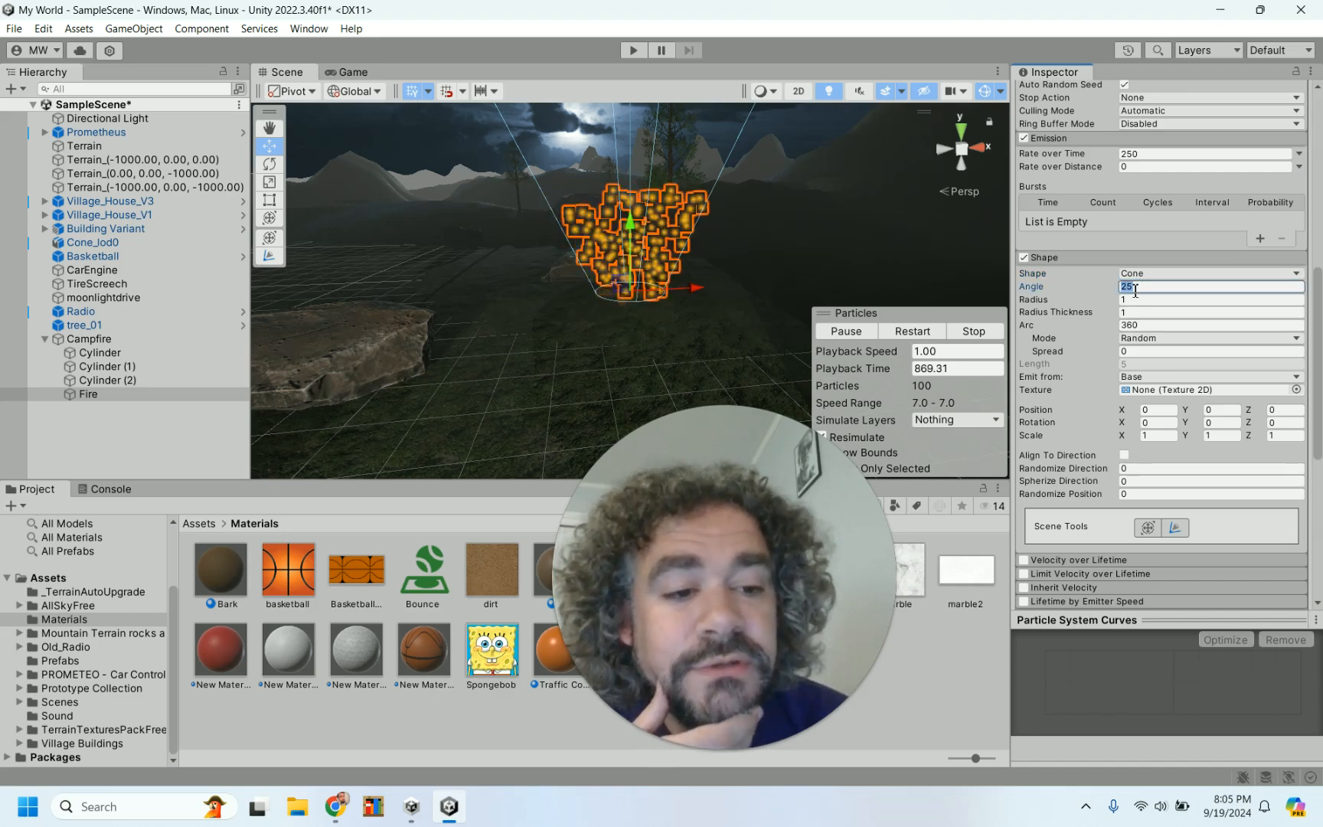
{"action": "type", "text": "1"}
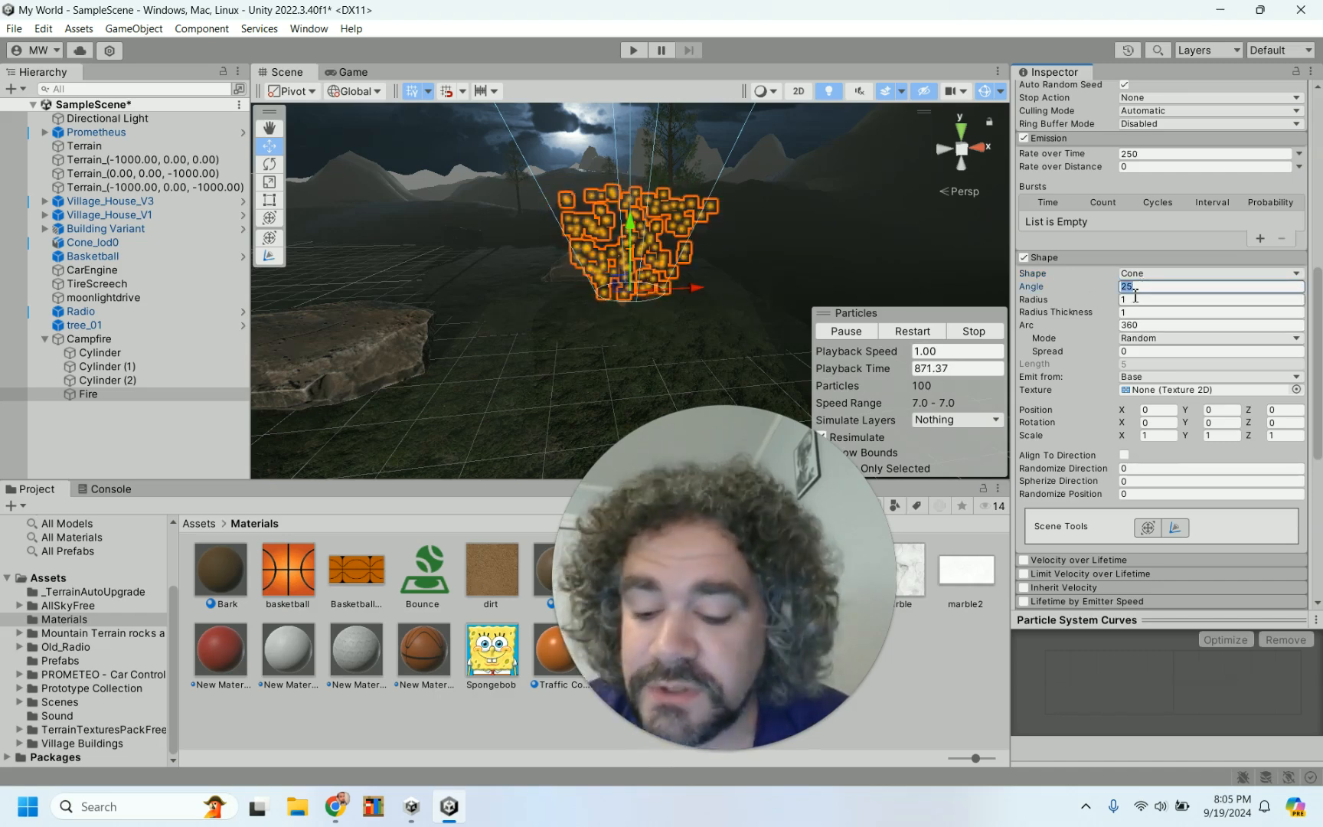
{"action": "type", "text": "0"}
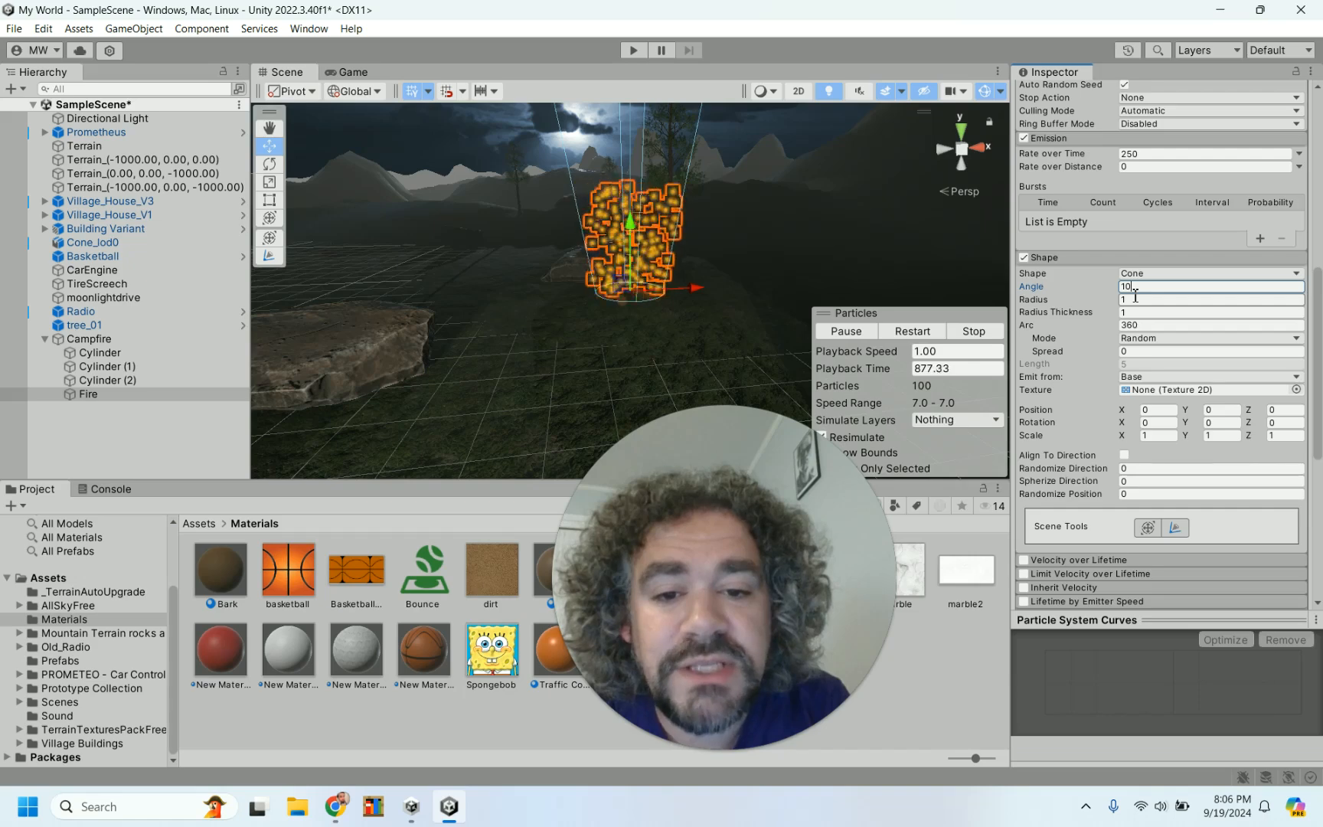
Set the radius of the Fire emitter's cone to 0.3 so the particles start within the logs.
{"action": "left_click", "coordinate": [1136, 299]}
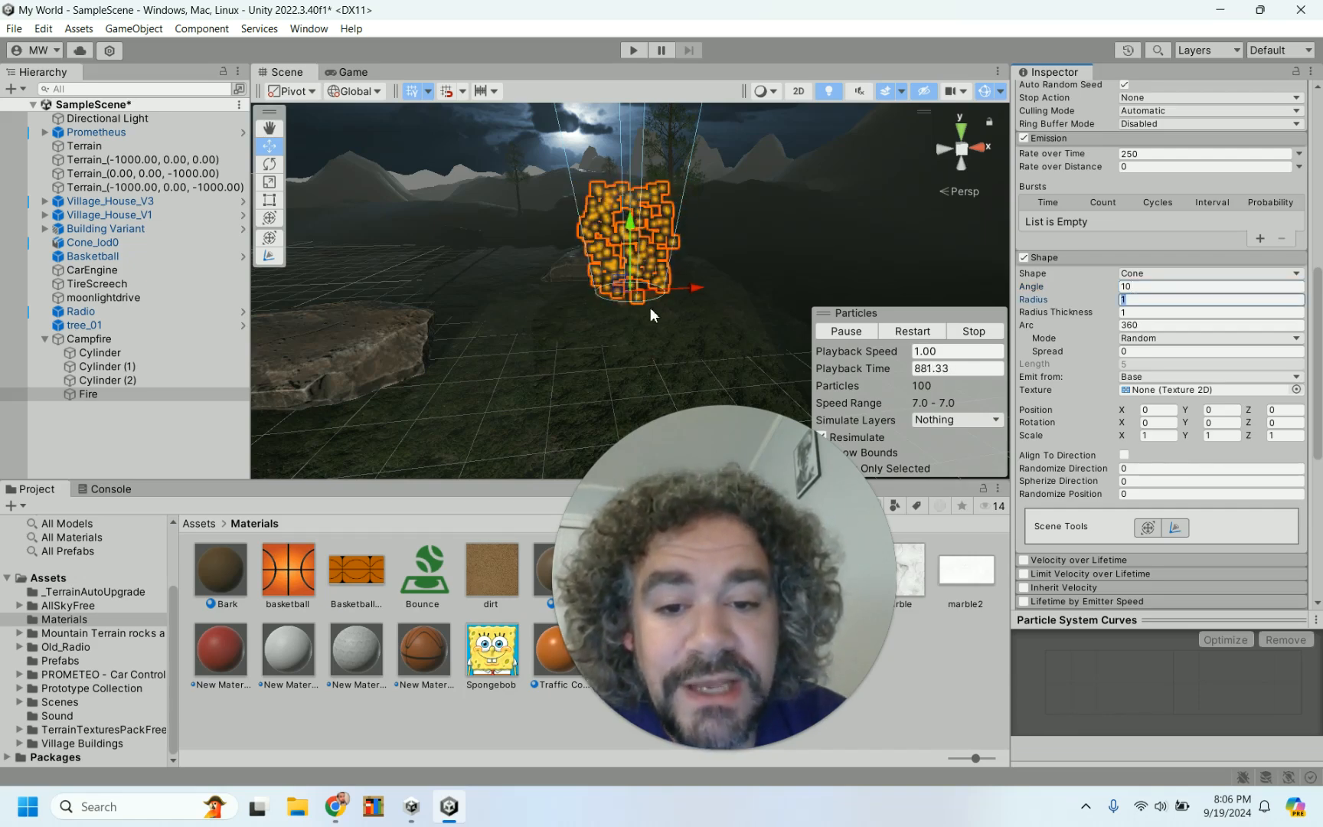
{"action": "scroll", "coordinate": [650, 314], "scroll_direction": "up", "scroll_amount": 5}
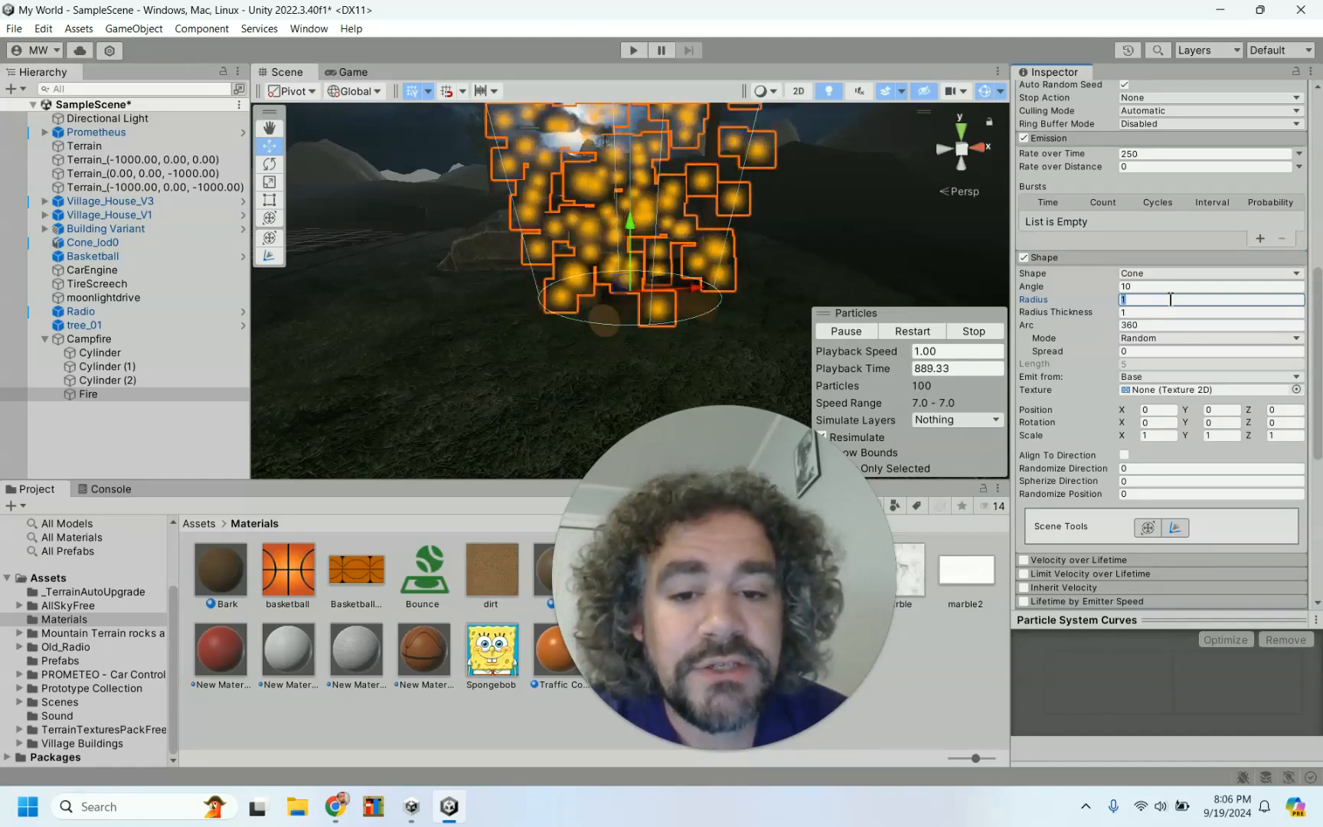
{"action": "type", "text": ".2"}
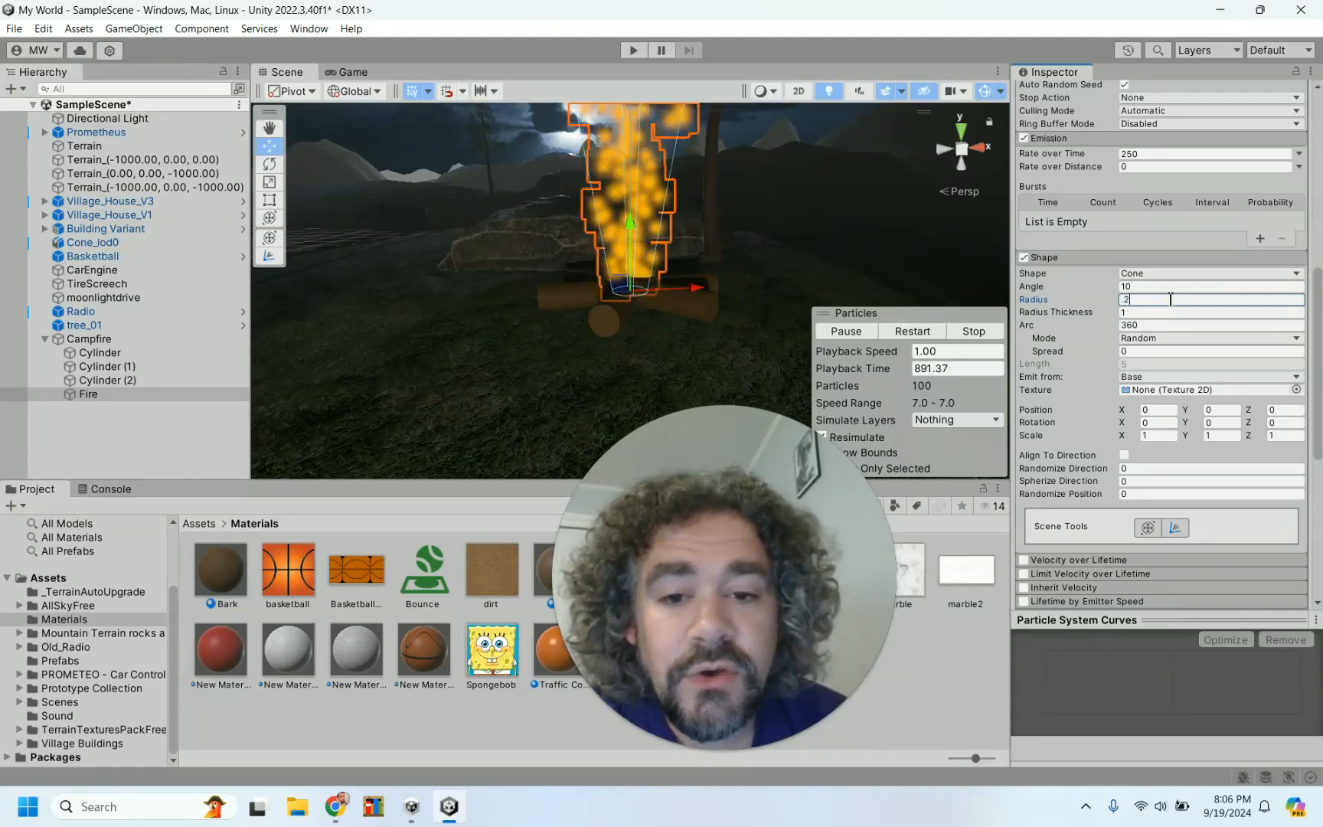
{"action": "key", "text": "BackSpace"}
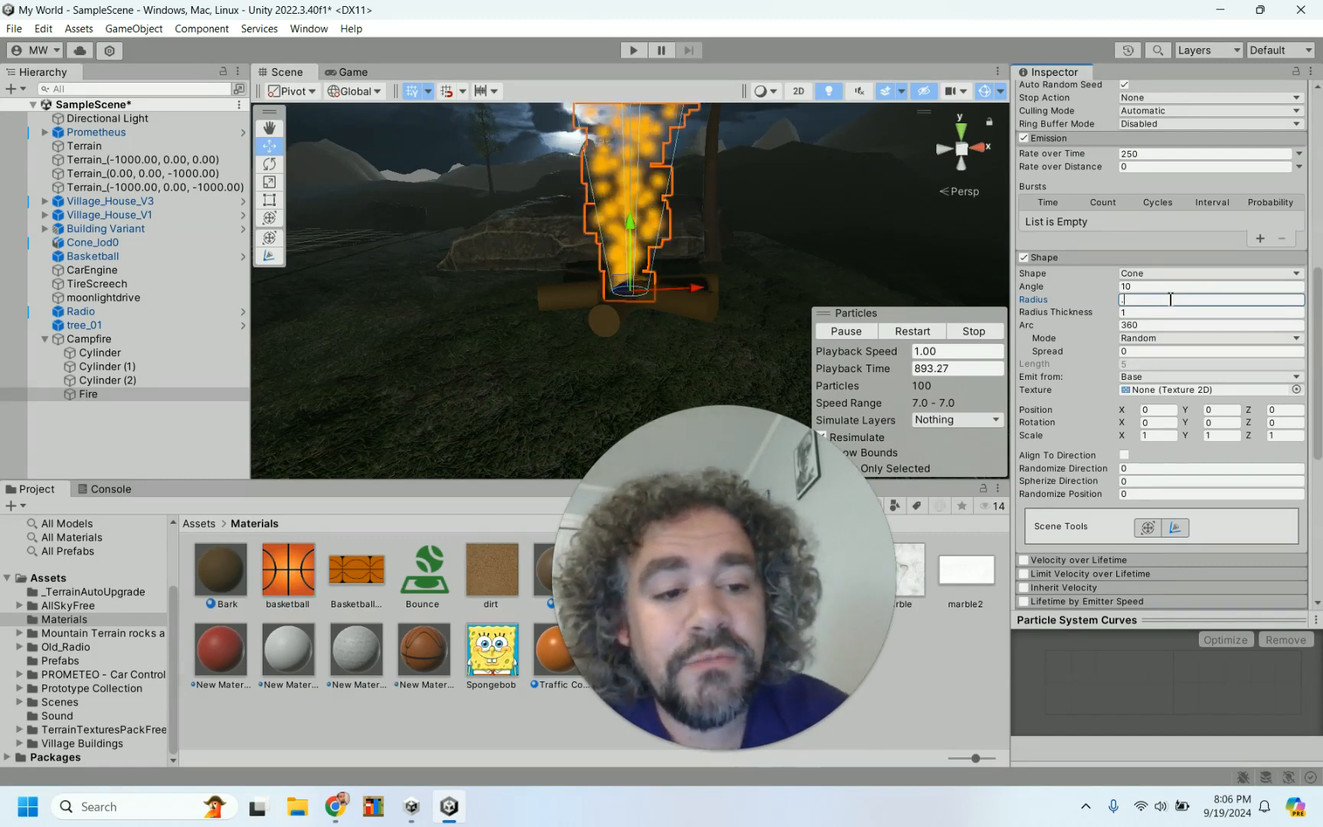
{"action": "type", "text": "3"}
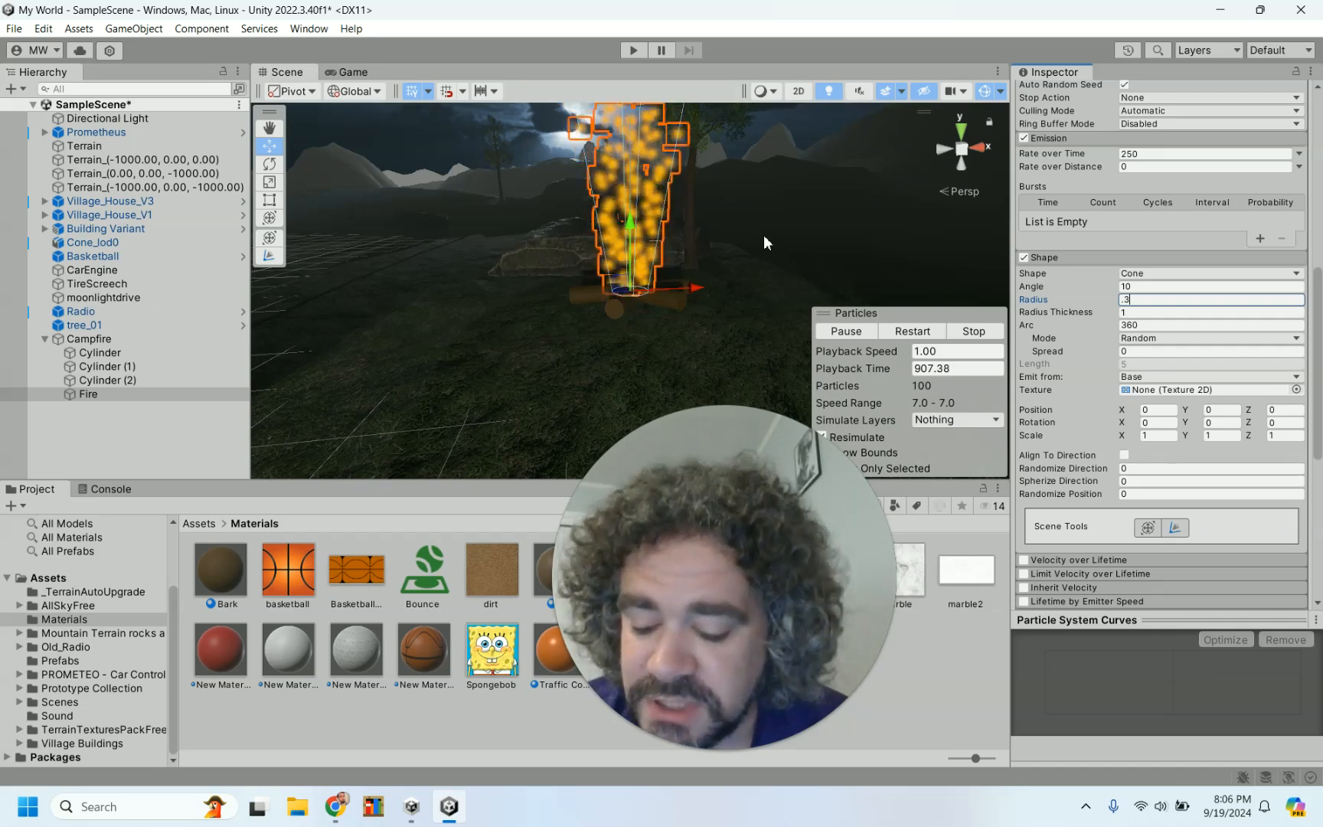
Collapse the Fire emitter's Shape settings and enable Color over Lifetime.
{"action": "left_click_drag", "start_coordinate": [761, 176], "coordinate": [740, 294], "text": "alt"}
{"action": "scroll", "coordinate": [771, 279], "scroll_direction": "down", "scroll_amount": 10}
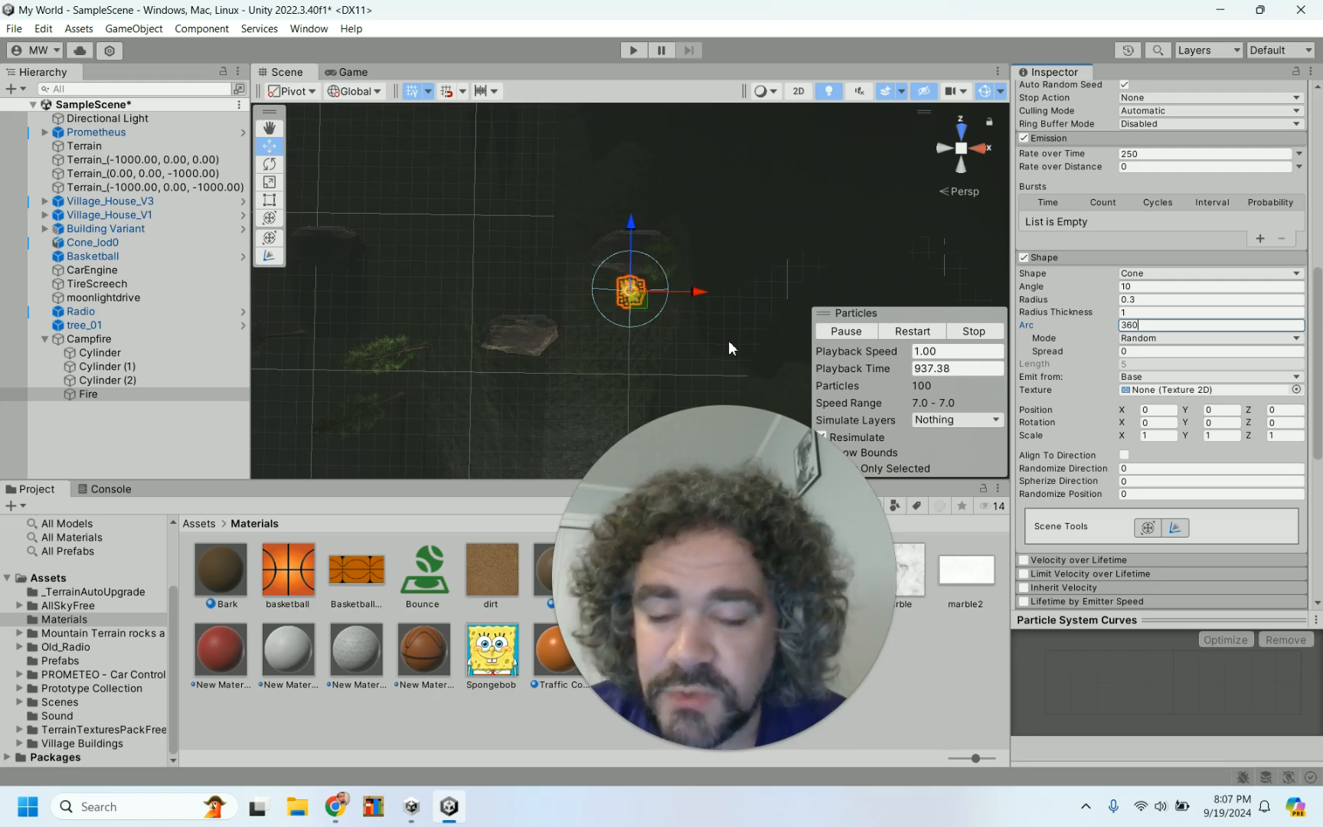
{"action": "left_click_drag", "start_coordinate": [727, 340], "coordinate": [724, 243], "text": "alt"}
{"action": "key", "text": "f"}
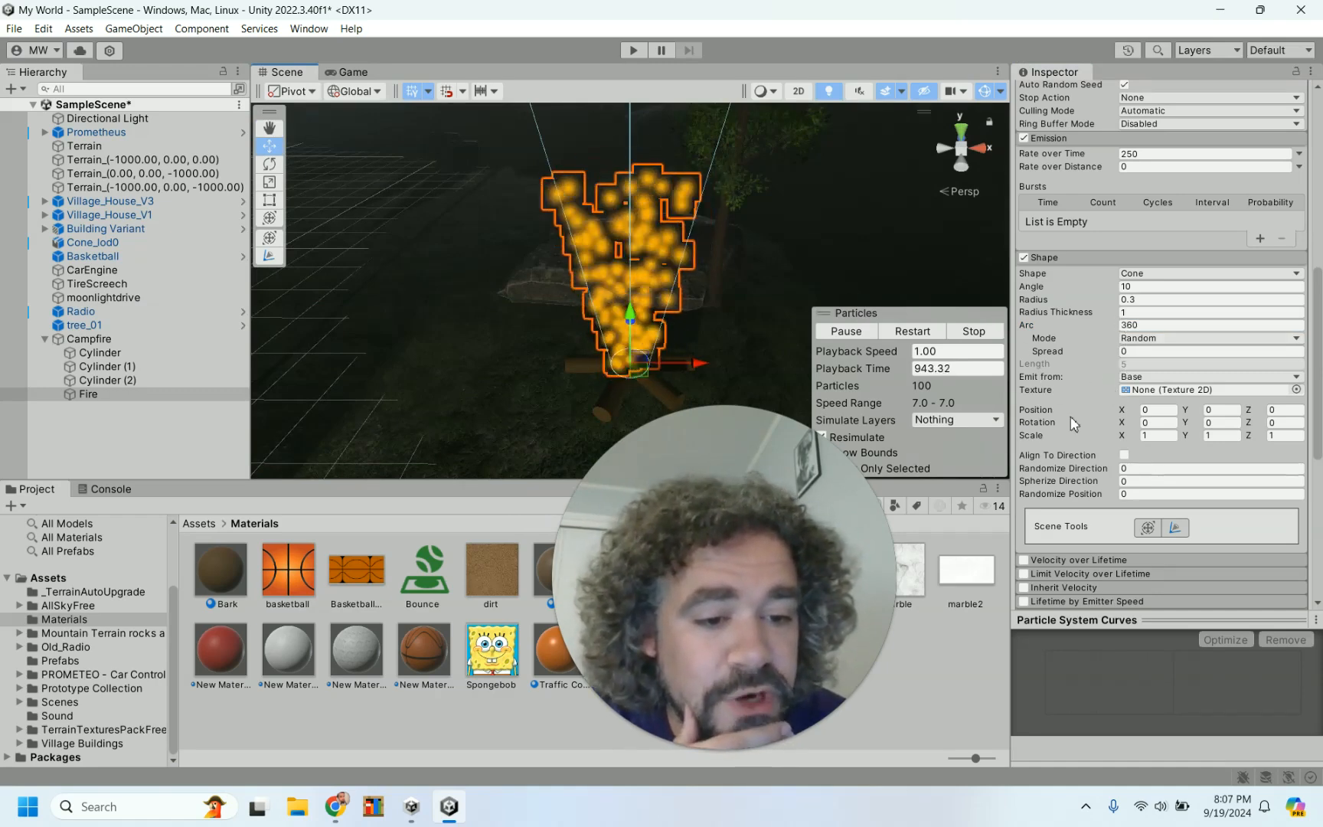
{"action": "scroll", "coordinate": [1074, 423], "scroll_direction": "down", "scroll_amount": 2}
{"action": "scroll", "coordinate": [1072, 423], "scroll_direction": "down", "scroll_amount": 2}
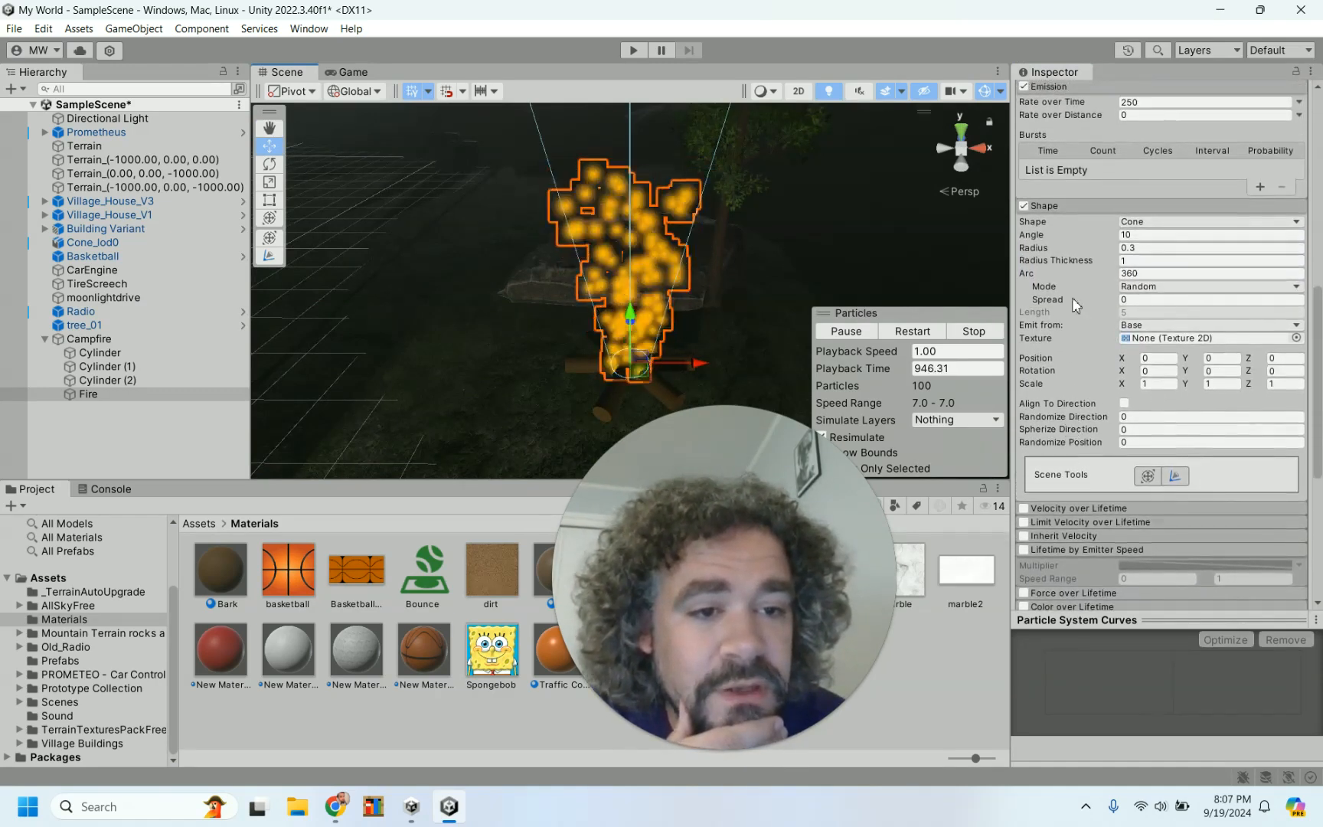
{"action": "left_click", "coordinate": [1078, 205]}
{"action": "left_click", "coordinate": [1076, 205]}
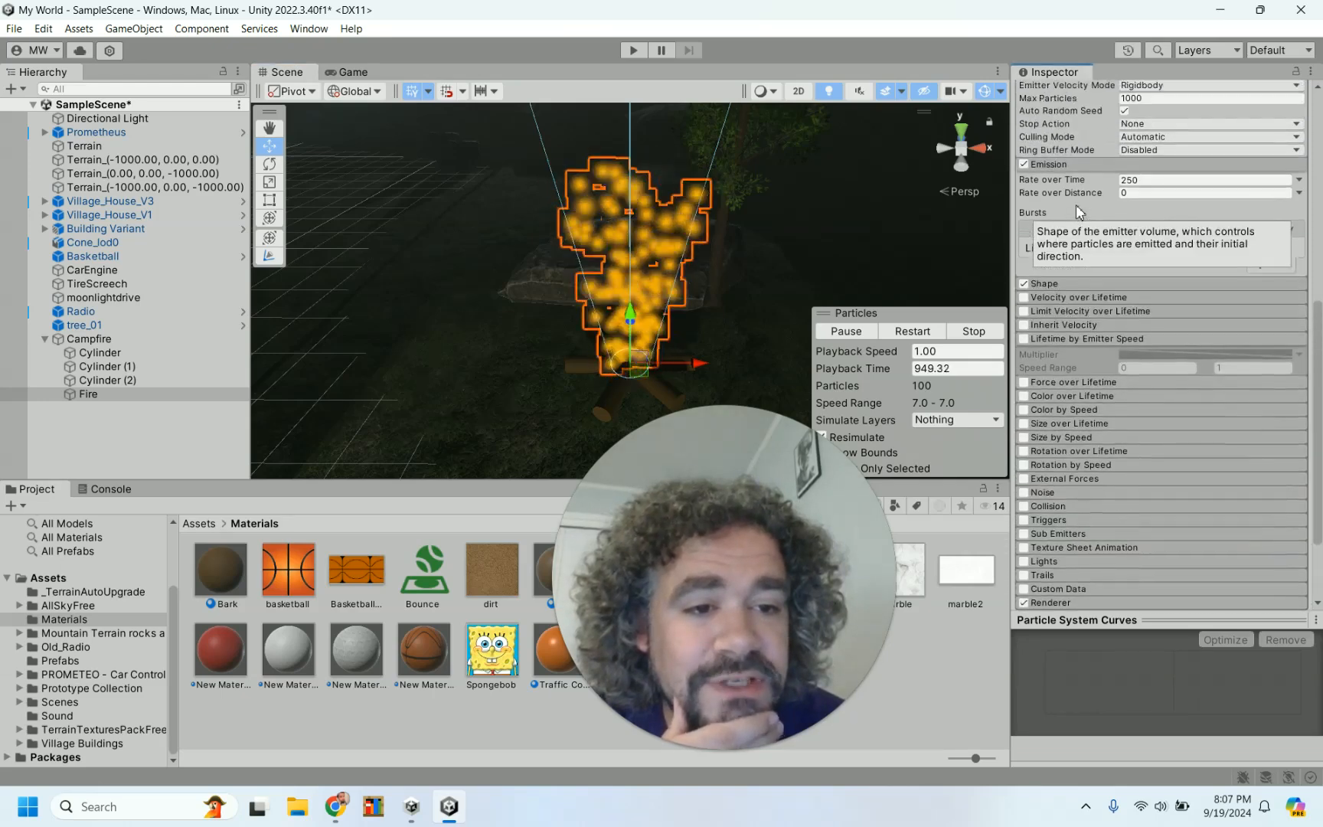
{"action": "left_click", "coordinate": [1076, 204]}
{"action": "scroll", "coordinate": [1076, 204], "scroll_direction": "down", "scroll_amount": 1}
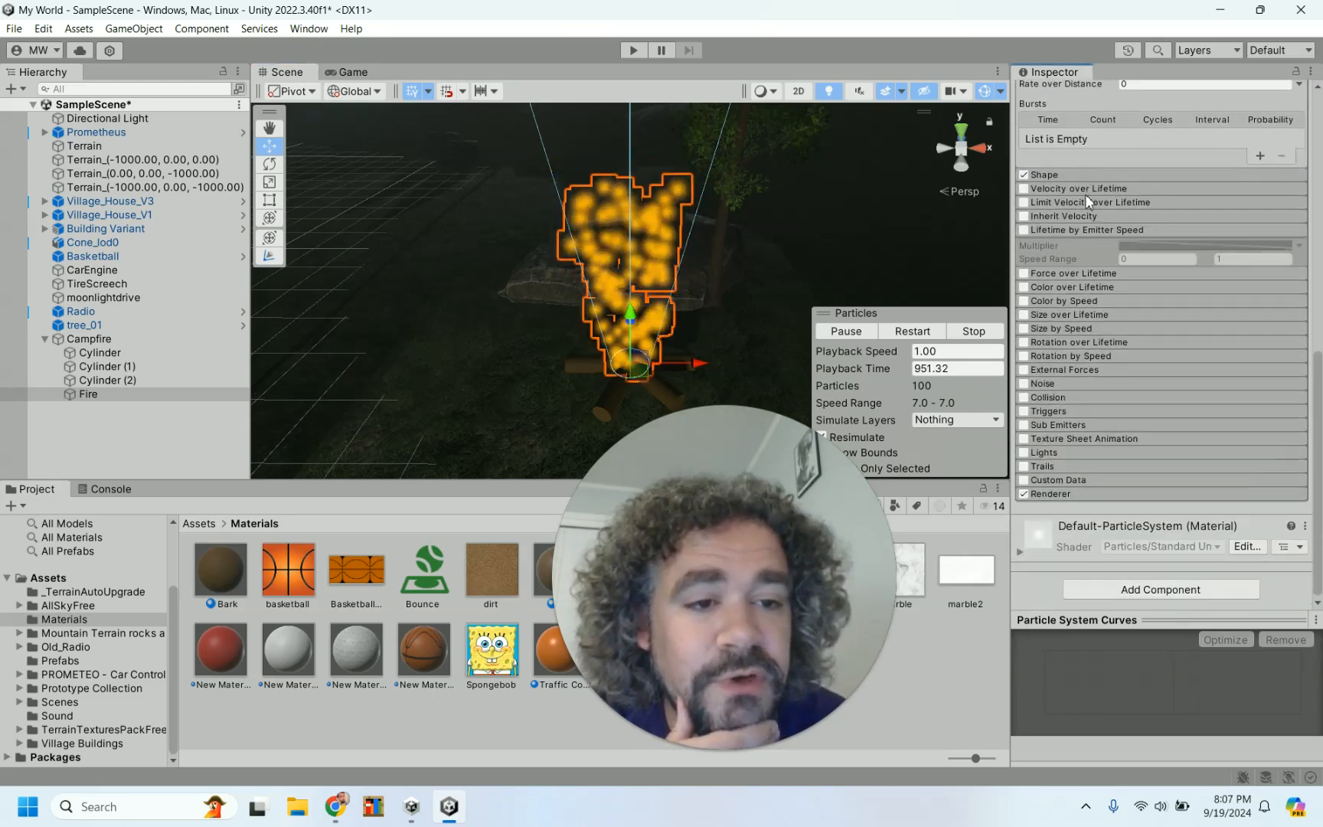
{"action": "left_click", "coordinate": [1069, 286]}
{"action": "left_click", "coordinate": [1022, 288]}
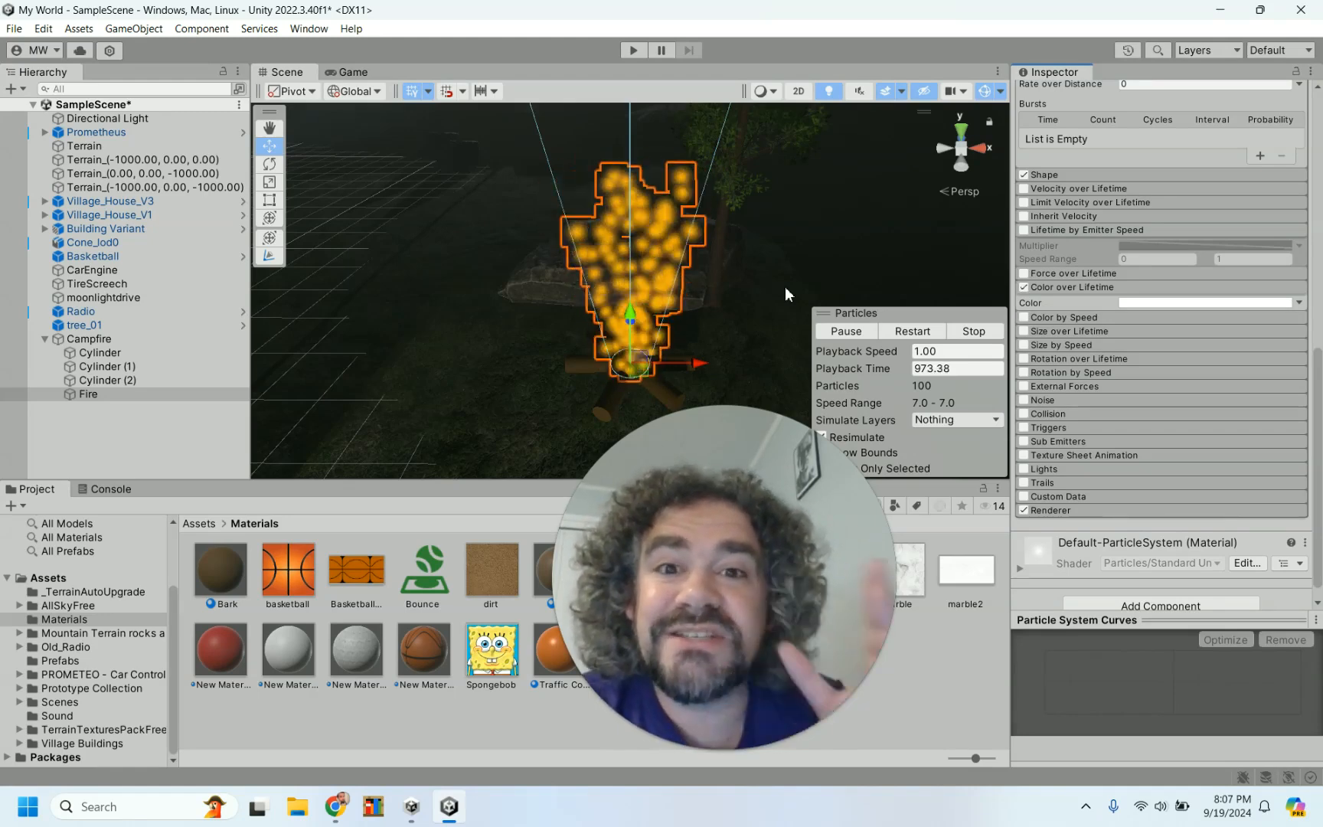
Set the start color of the Color over Lifetime gradient to orange FFB300, keeping the Blend (Classic) mode.
{"action": "left_click", "coordinate": [1156, 304]}
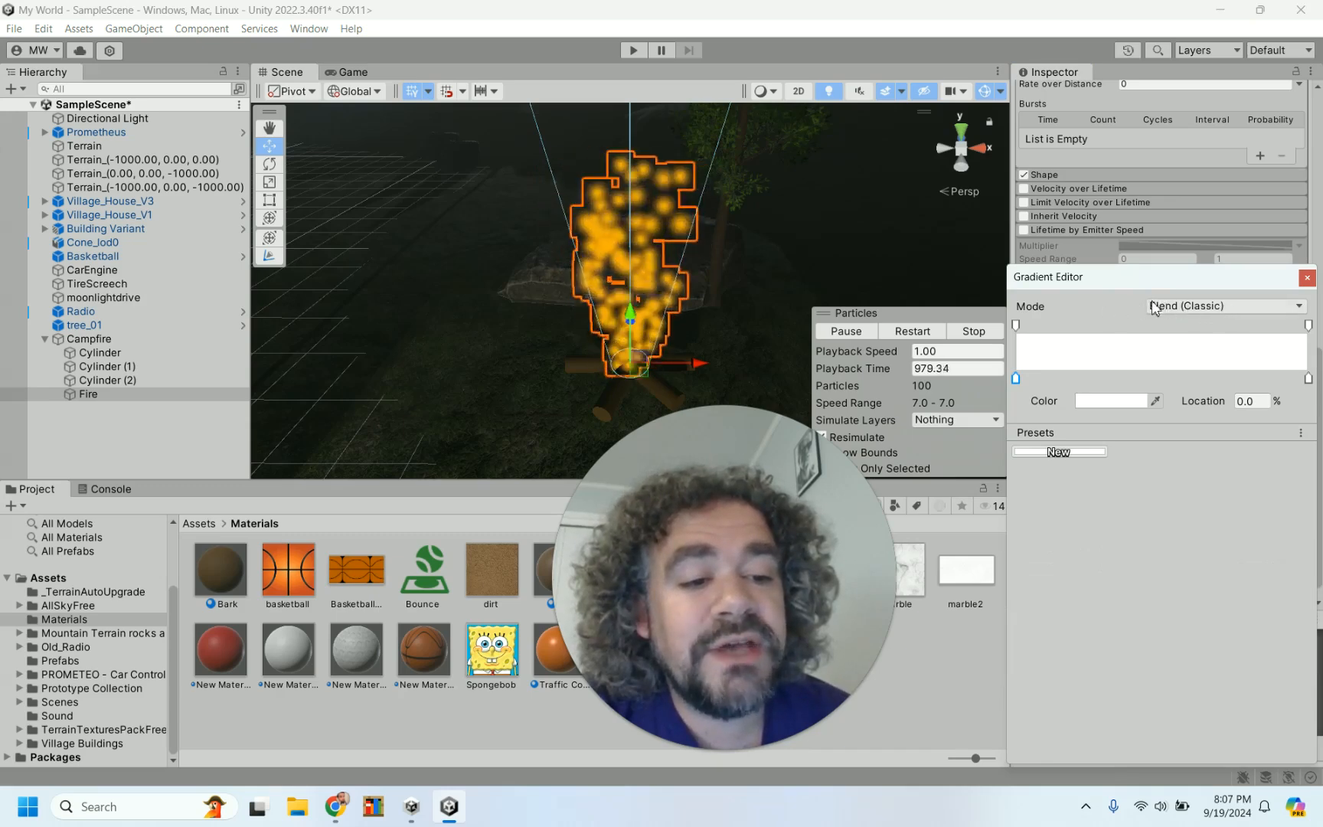
{"action": "left_click", "coordinate": [1255, 310]}
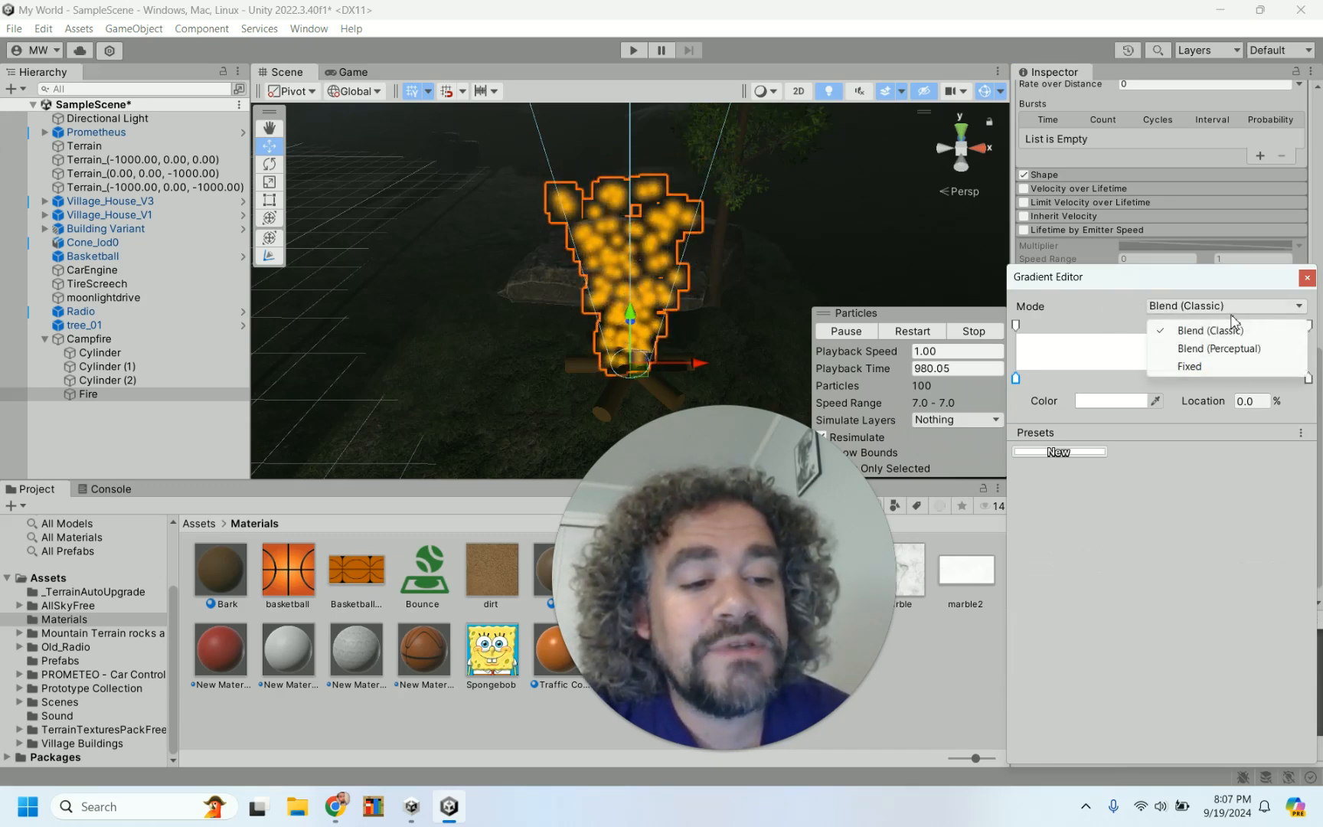
{"action": "left_click", "coordinate": [1103, 302]}
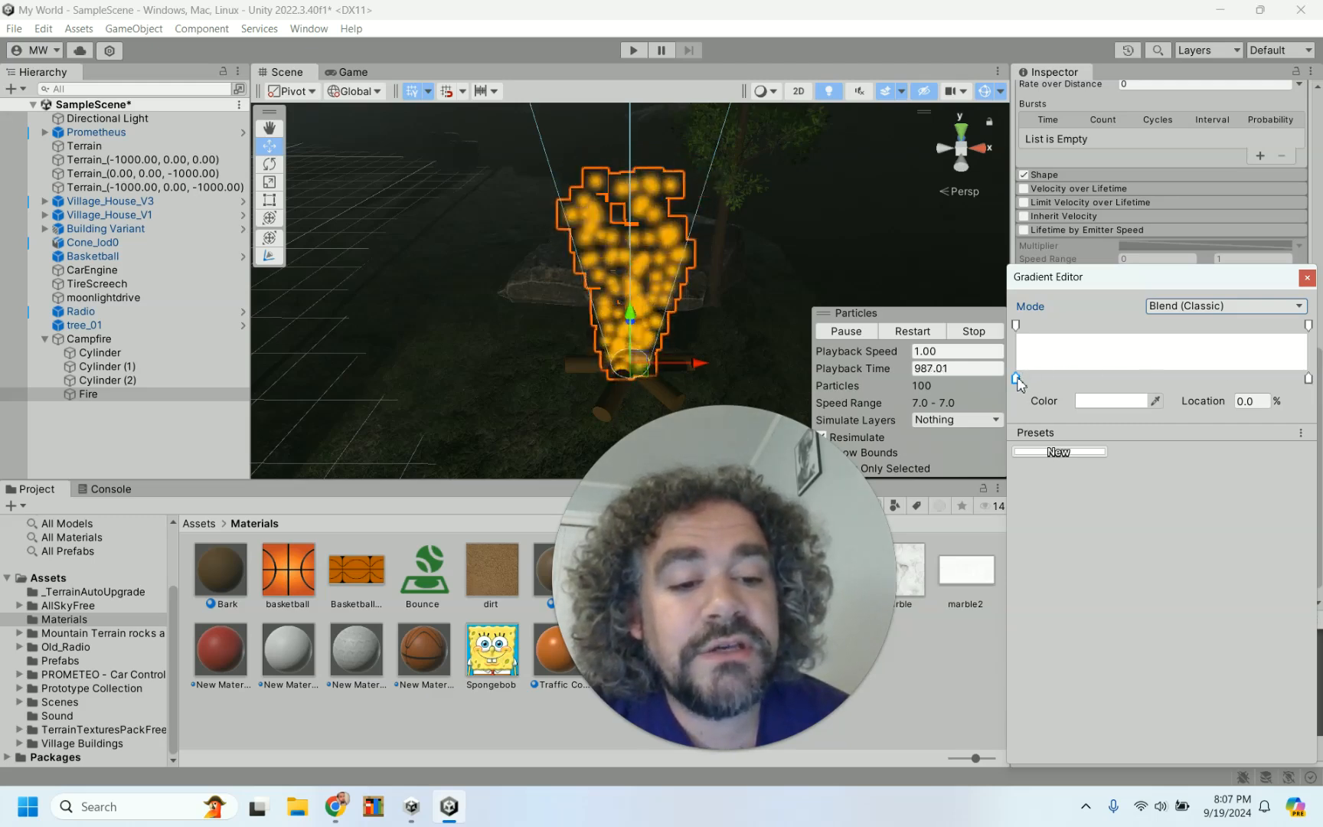
{"action": "left_click", "coordinate": [1101, 406]}
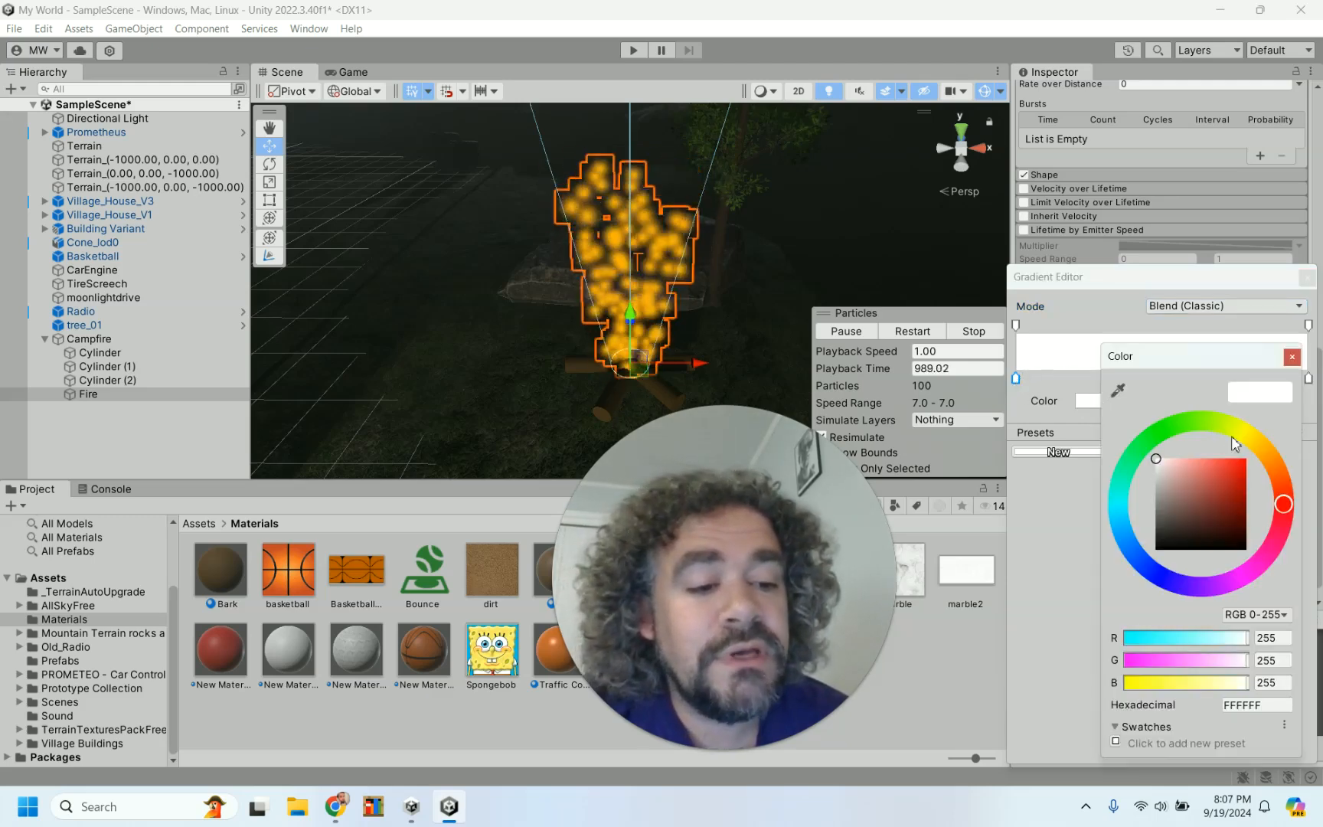
{"action": "left_click_drag", "start_coordinate": [1248, 437], "coordinate": [1250, 427]}
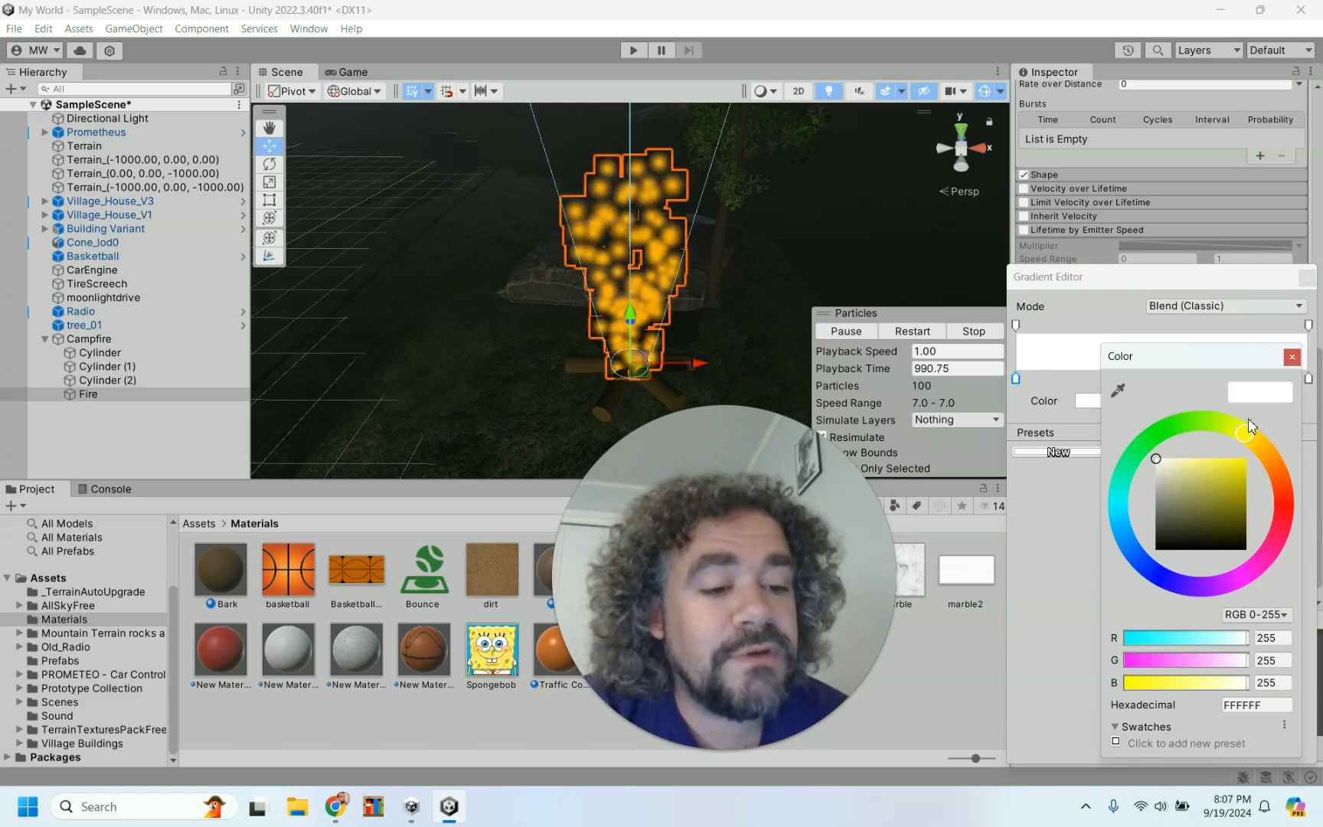
{"action": "mouse_move", "coordinate": [1240, 473]}
{"action": "left_mouse_down"}
{"action": "mouse_move", "coordinate": [1267, 435]}
{"action": "mouse_move", "coordinate": [1264, 448]}
{"action": "left_mouse_up"}
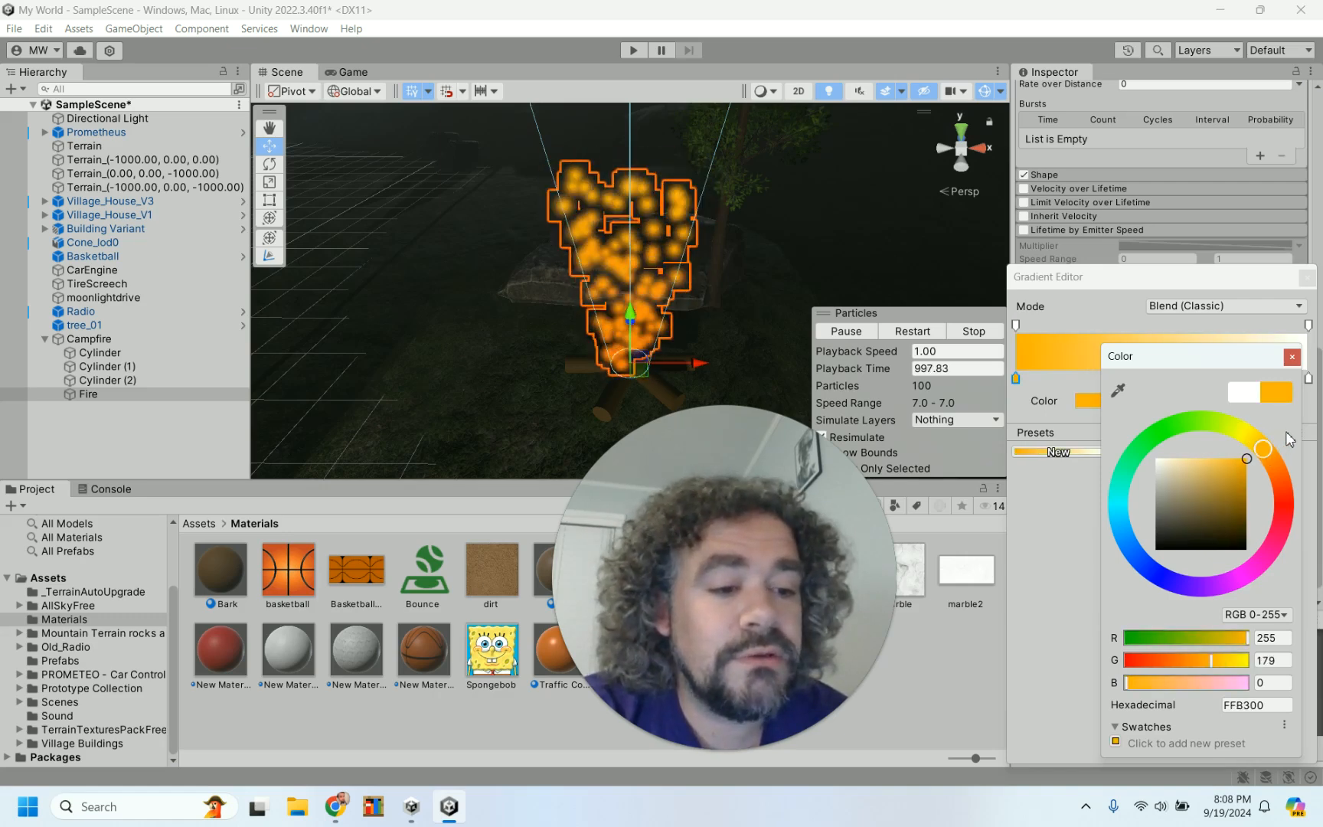
{"action": "left_click", "coordinate": [1297, 364]}
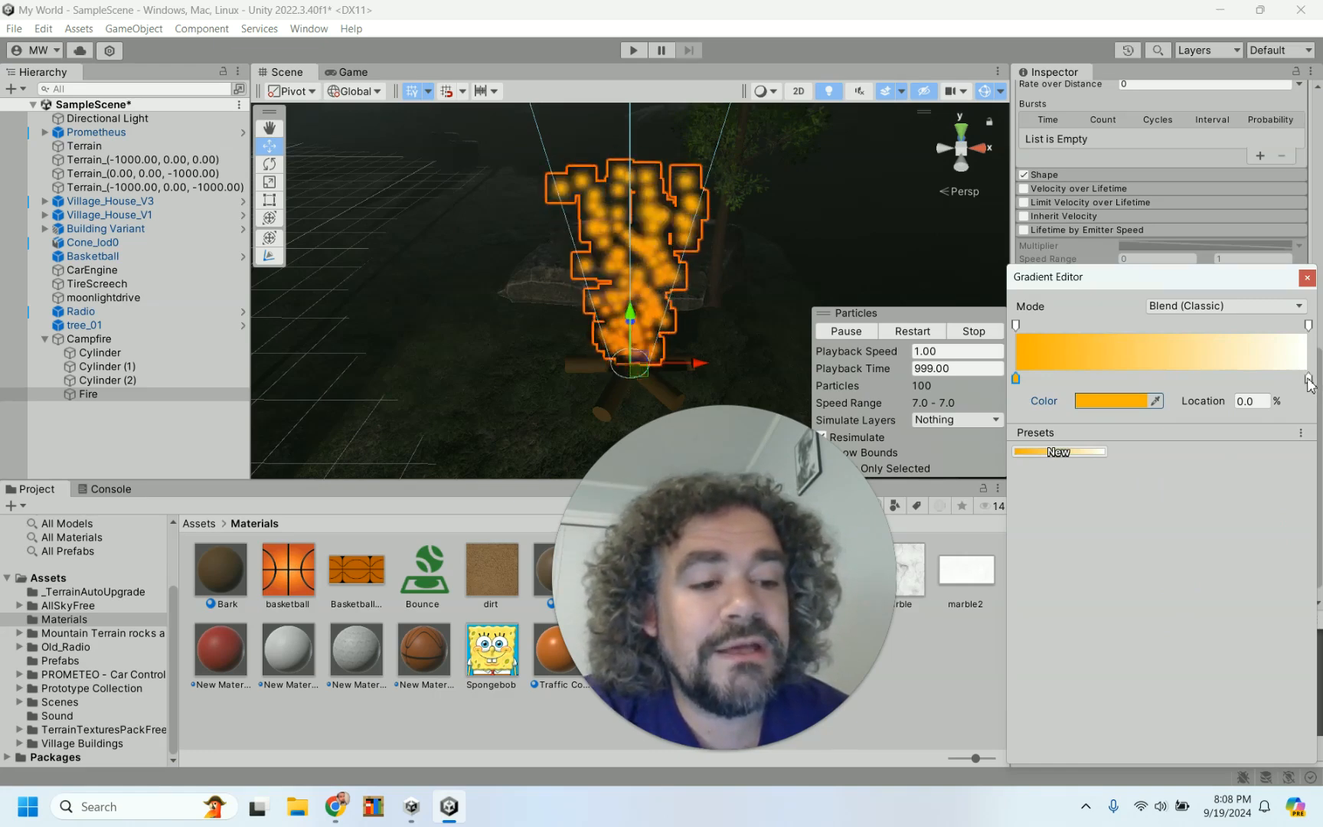
Set the end color of the Color over Lifetime gradient to black 000000.
{"action": "left_click", "coordinate": [1308, 378]}
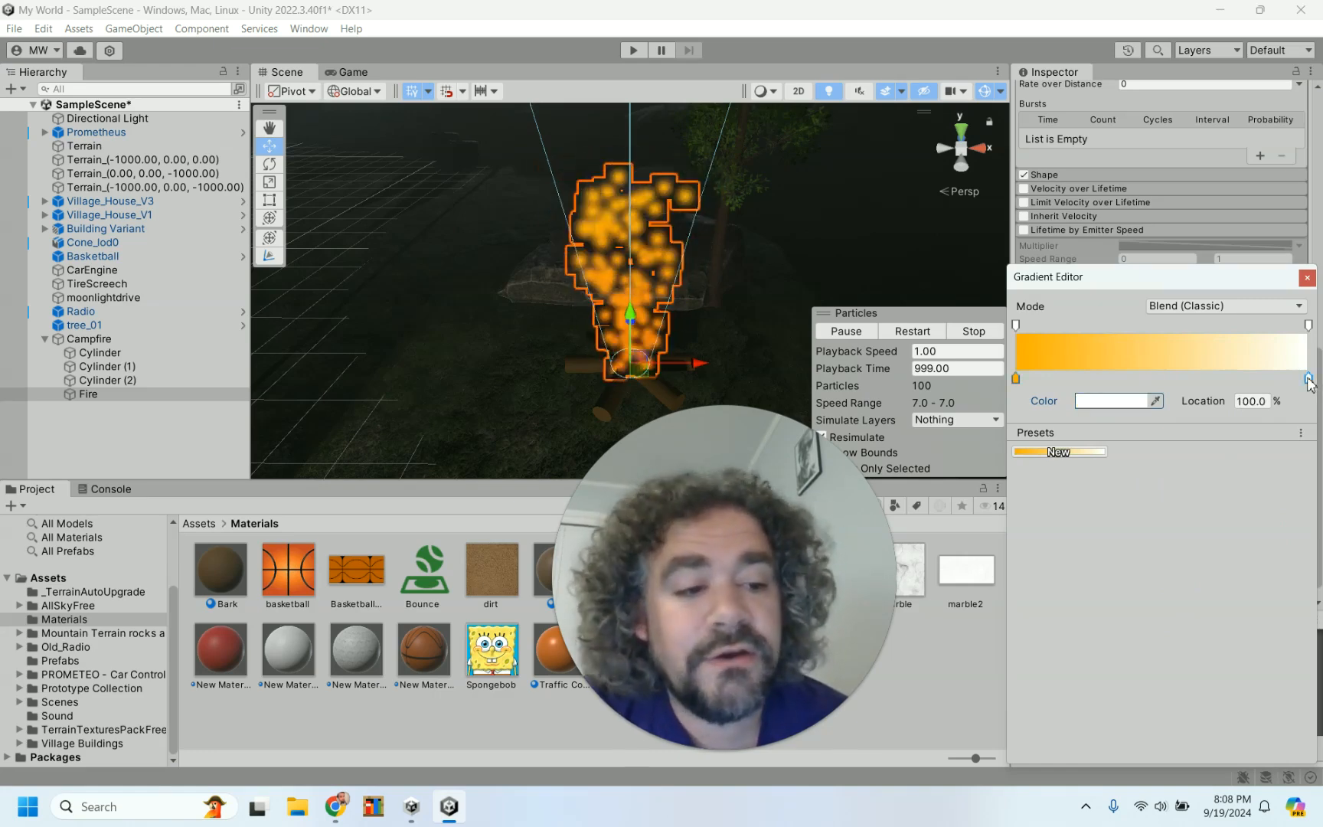
{"action": "left_click", "coordinate": [1131, 403]}
{"action": "left_click_drag", "start_coordinate": [1198, 508], "coordinate": [1297, 605]}
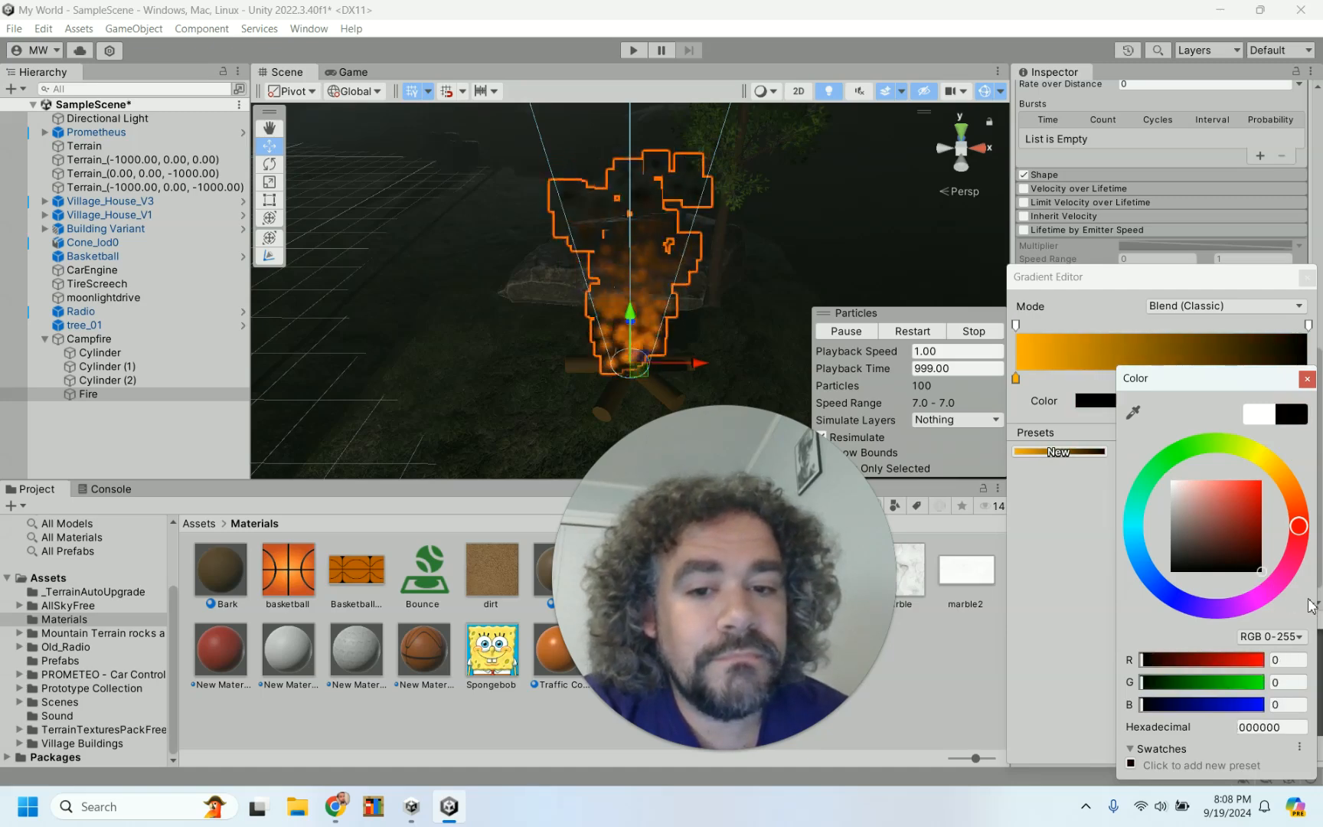
{"action": "left_click", "coordinate": [1307, 379]}
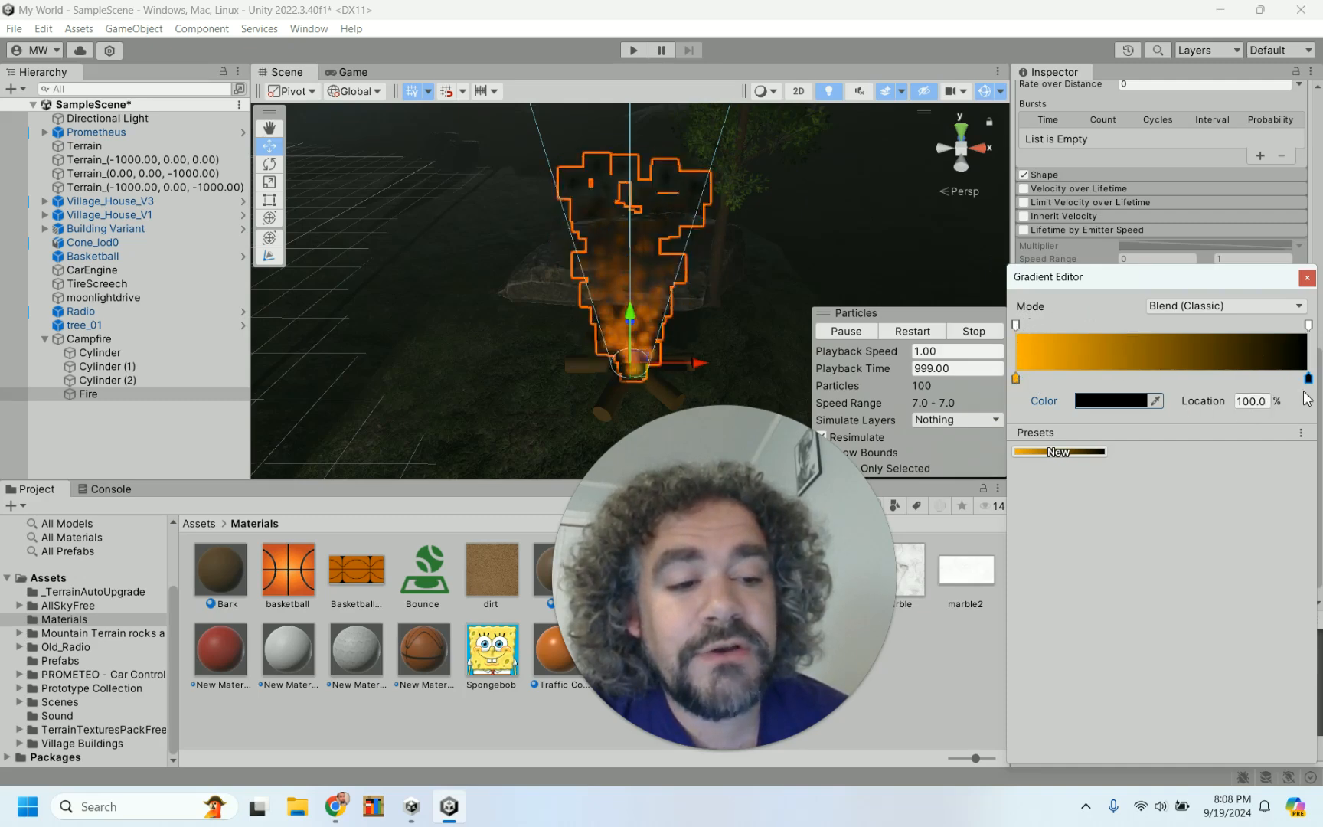
Set the alpha at the end of the Color over Lifetime gradient to 0.
{"action": "left_click", "coordinate": [1308, 326]}
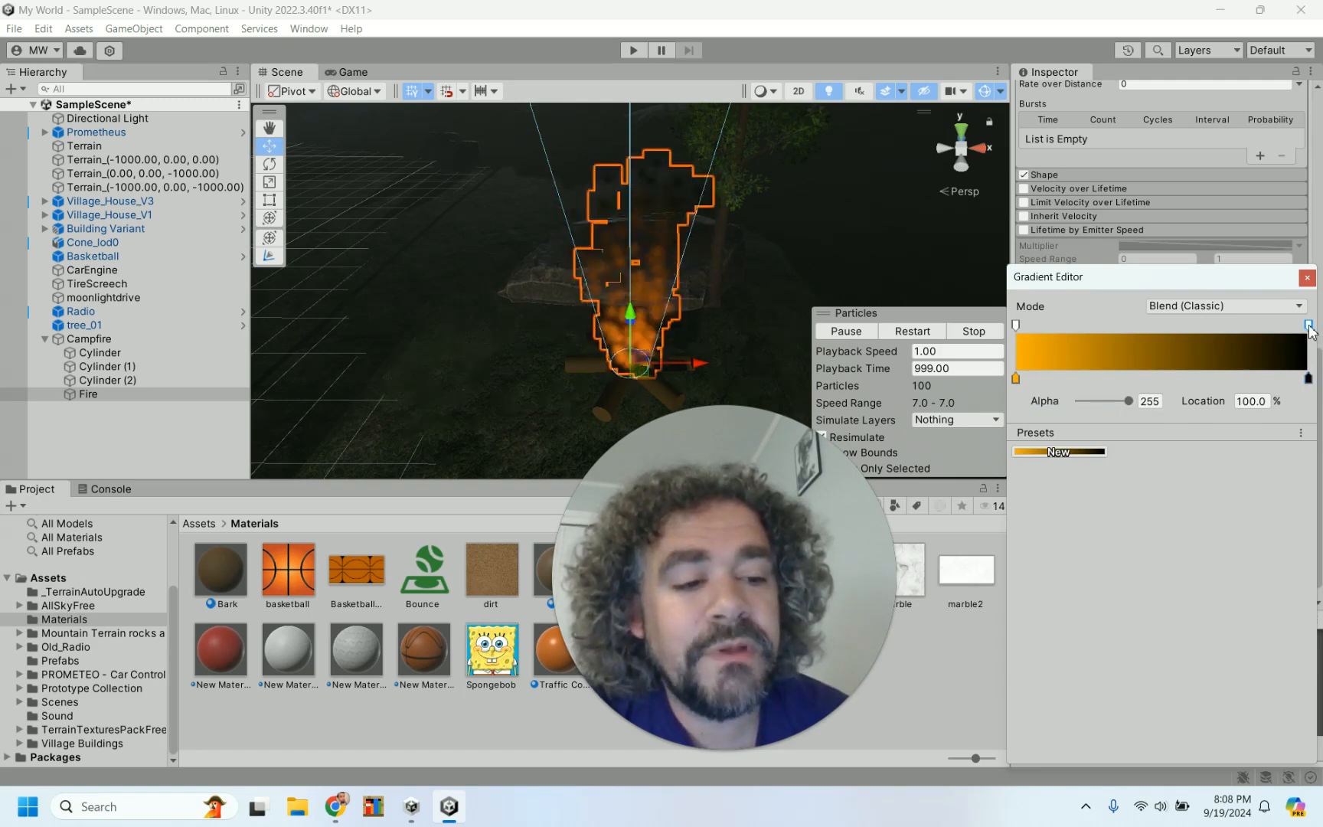
{"action": "left_click", "coordinate": [1129, 402]}
{"action": "left_click_drag", "start_coordinate": [1118, 403], "coordinate": [1043, 402]}
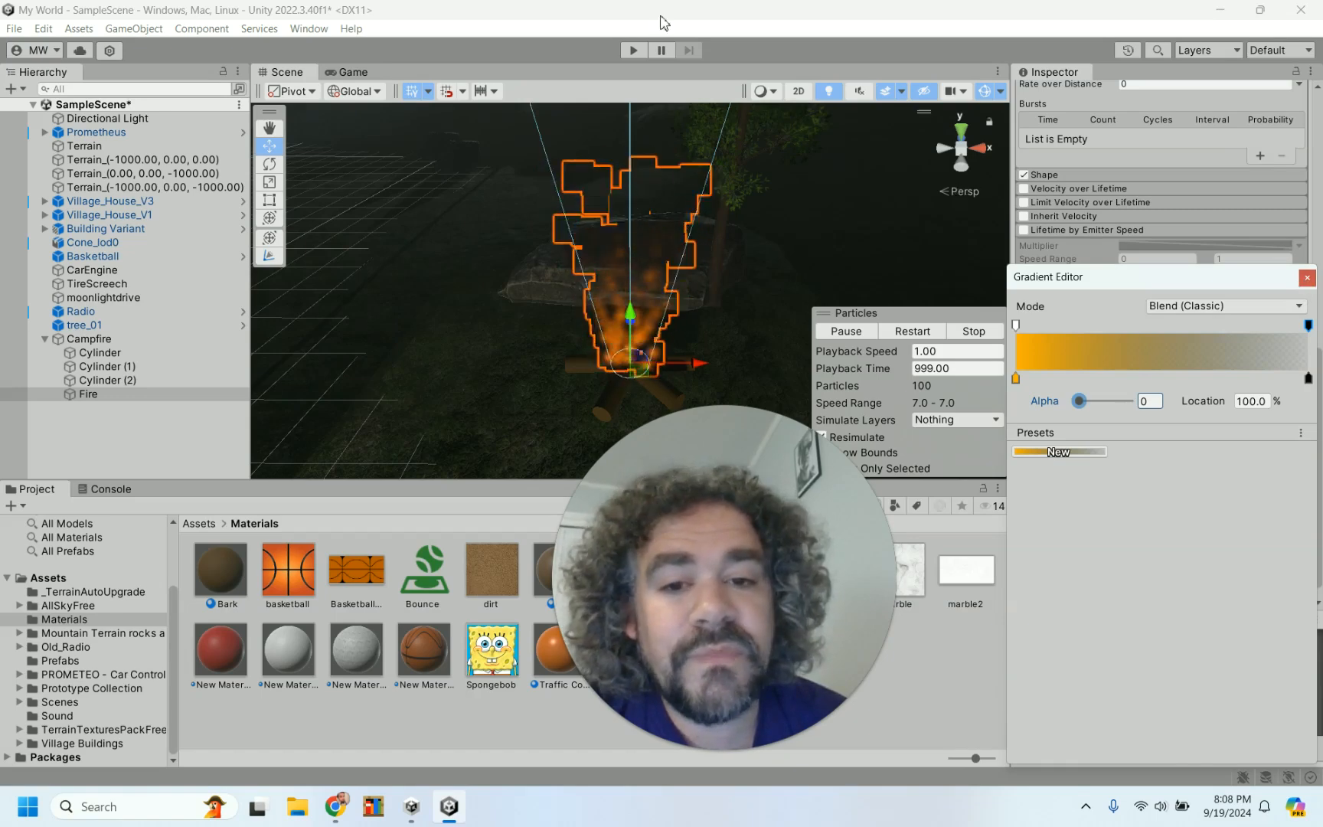
Play the scene, drive the car up to the campfire and back away to check the fire, and stop playing.
{"action": "left_click", "coordinate": [632, 52]}
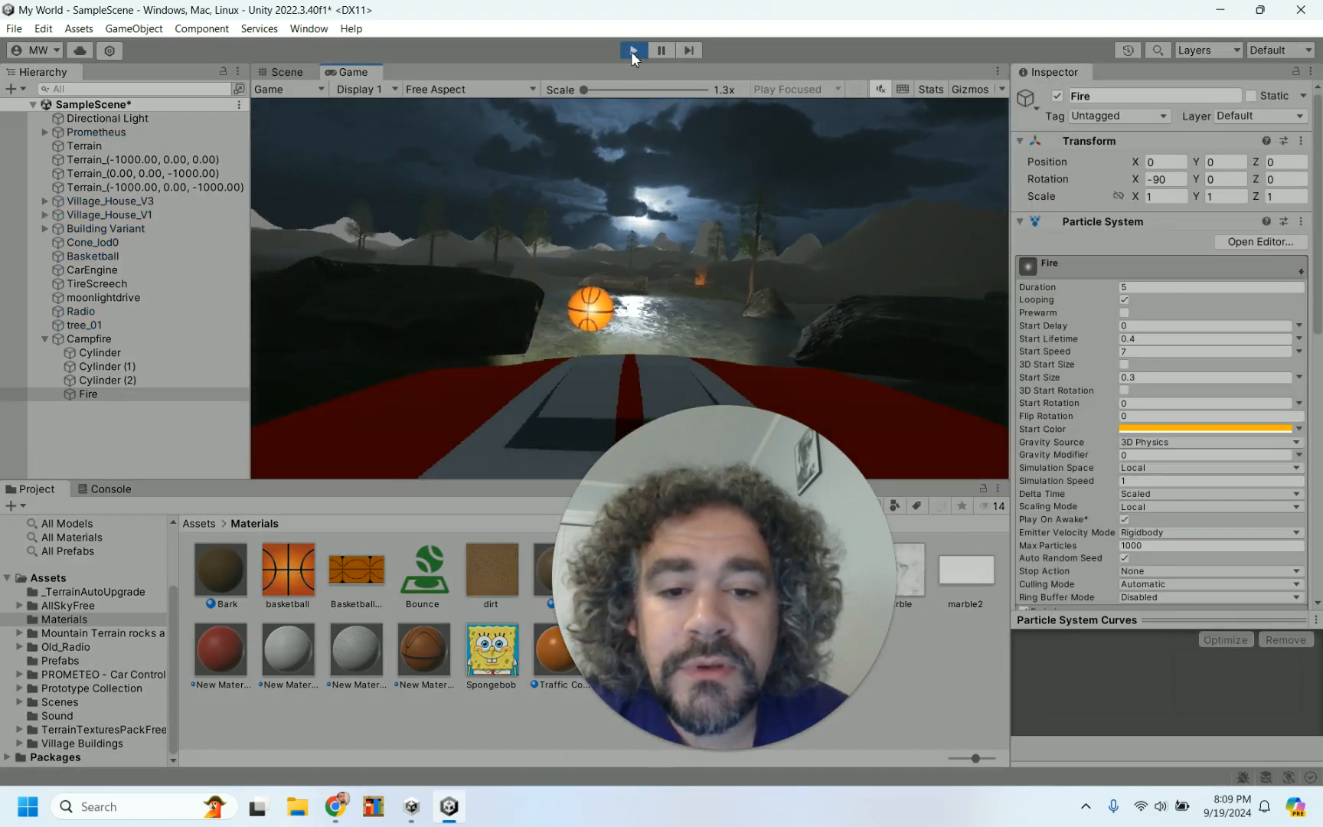
{"action": "key", "text": "w"}
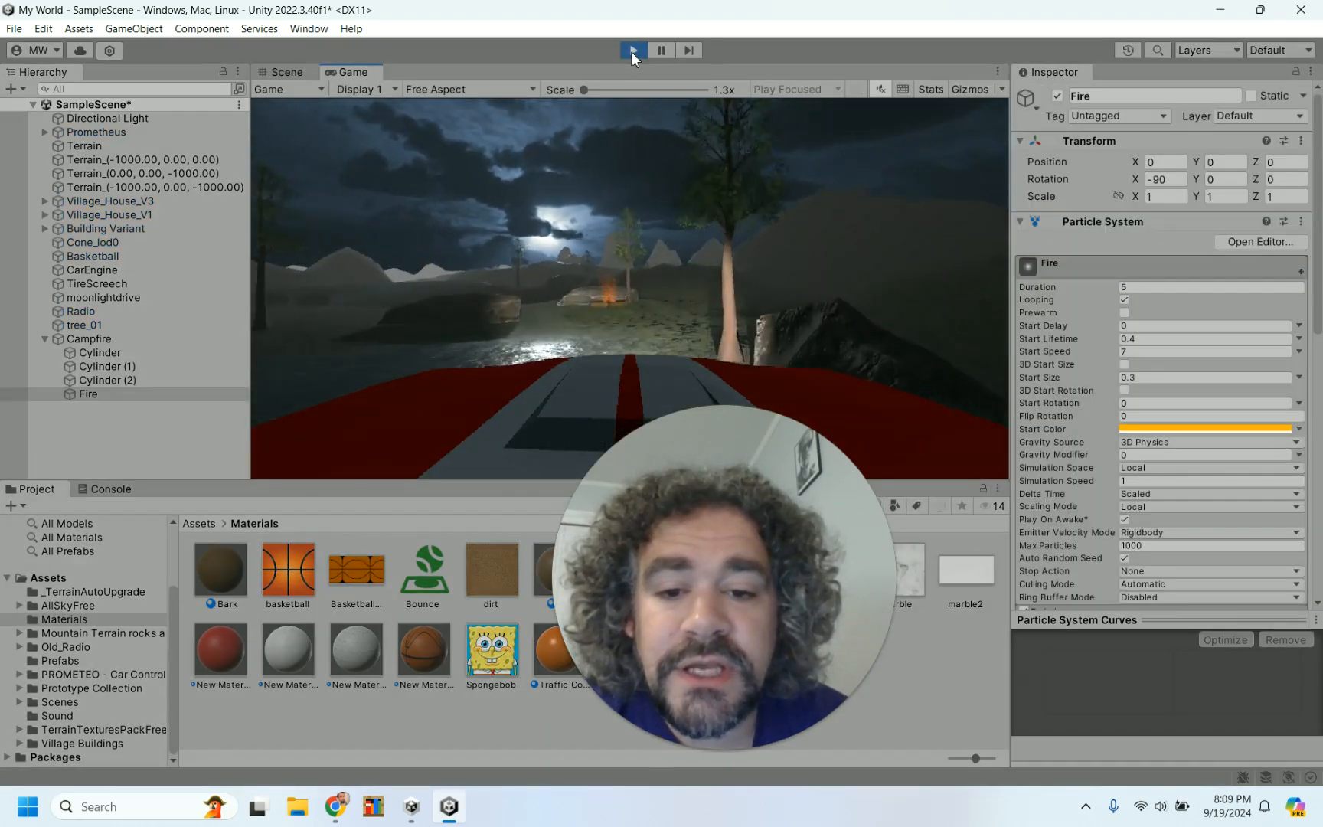
{"action": "key", "text": "w"}
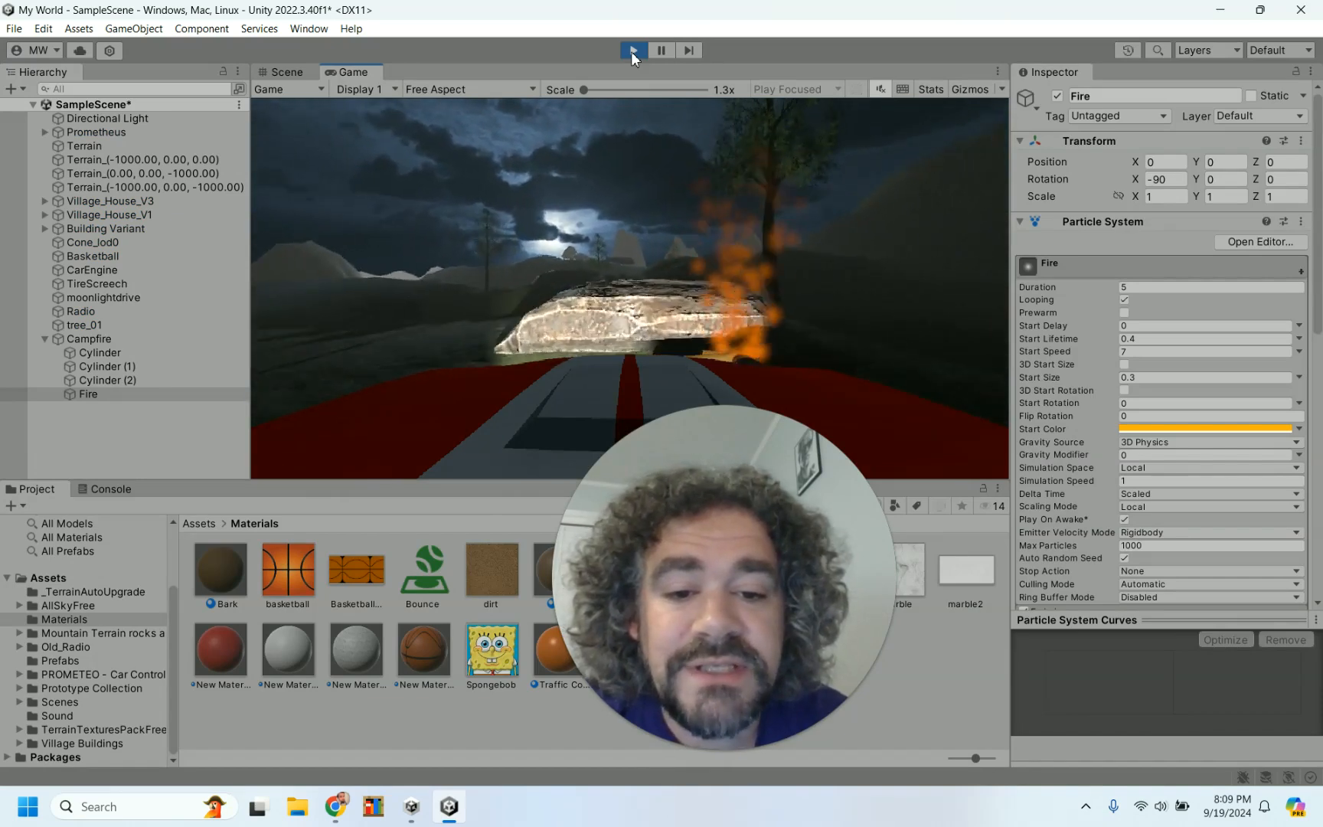
{"action": "key", "text": "s"}
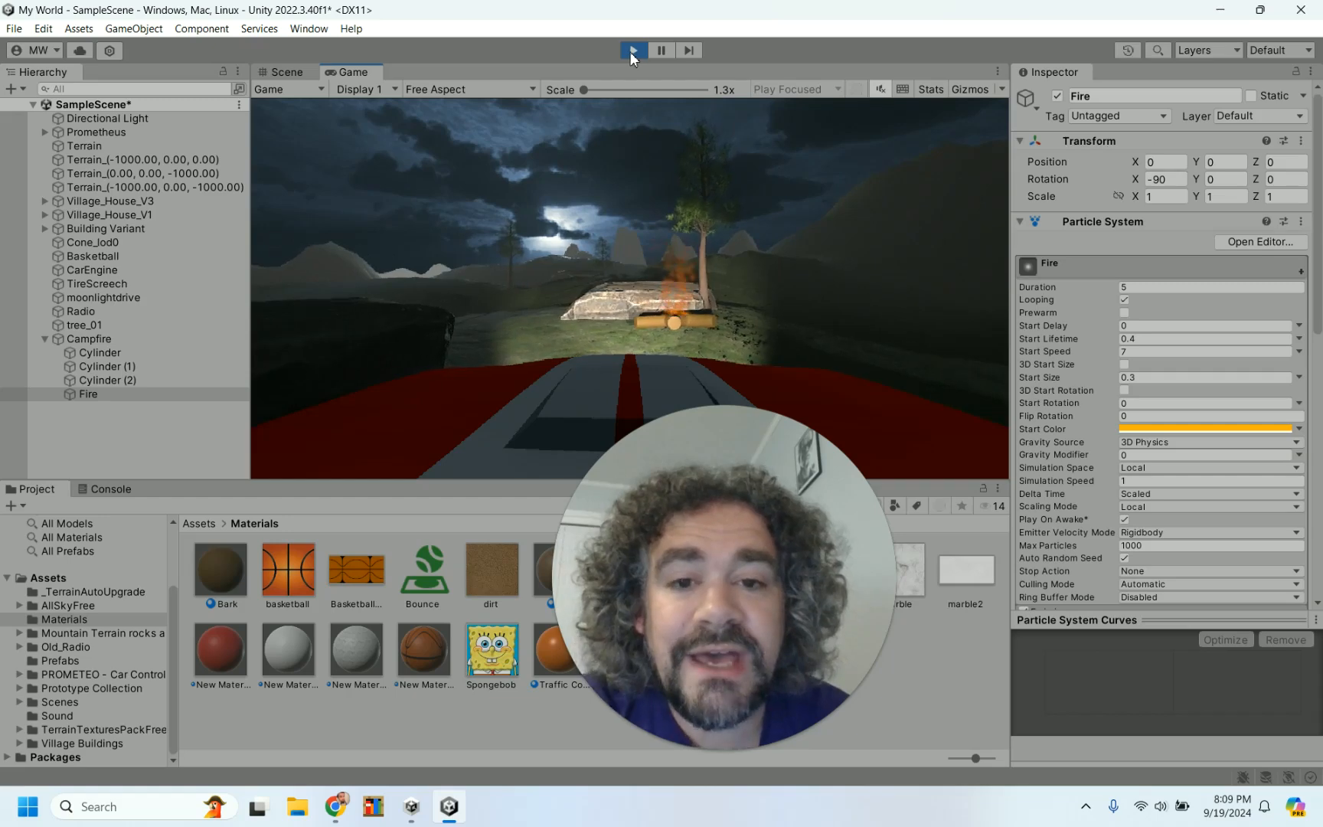
{"action": "left_click", "coordinate": [630, 50]}
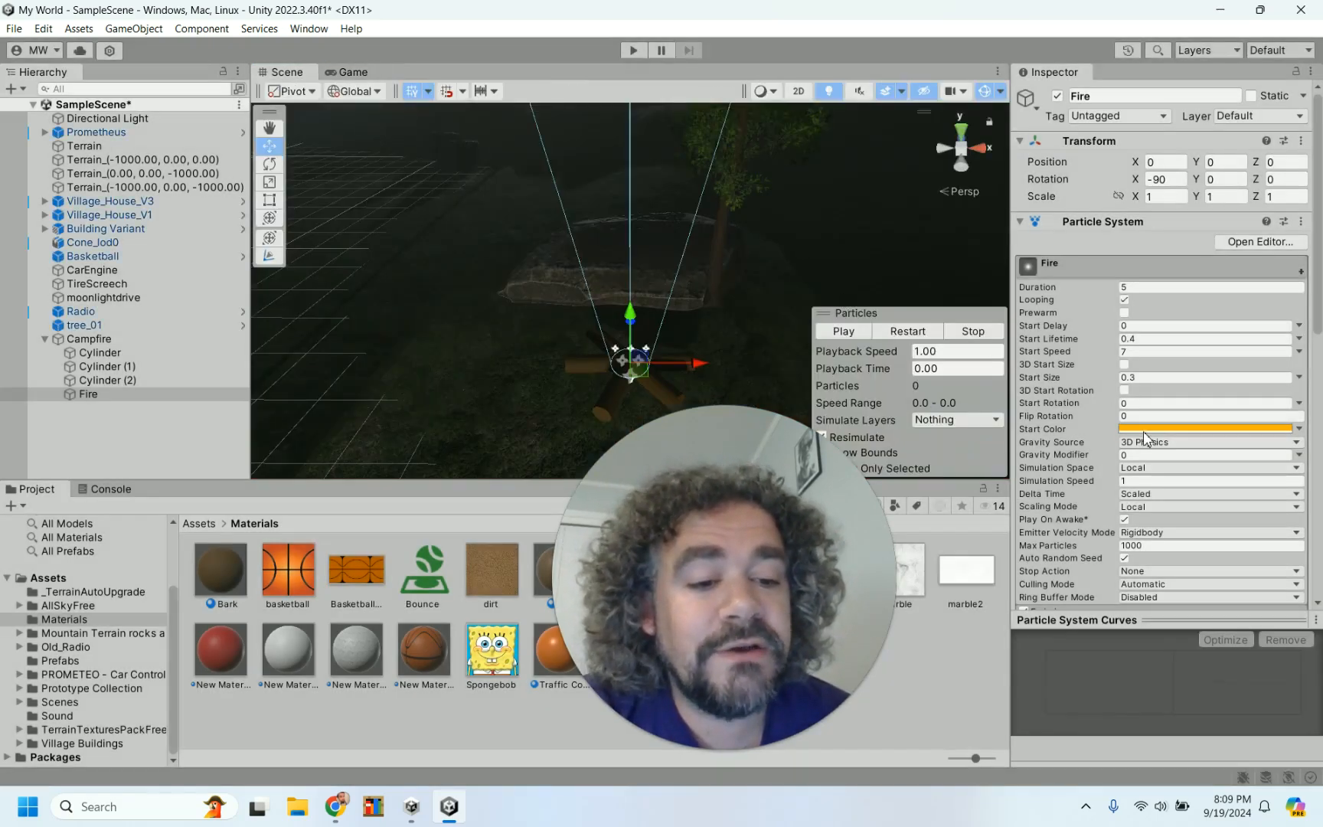
Change the start color of the Fire's Color over Lifetime gradient to yellow FBFF00.
{"action": "scroll", "coordinate": [1041, 455], "scroll_direction": "down", "scroll_amount": 10}
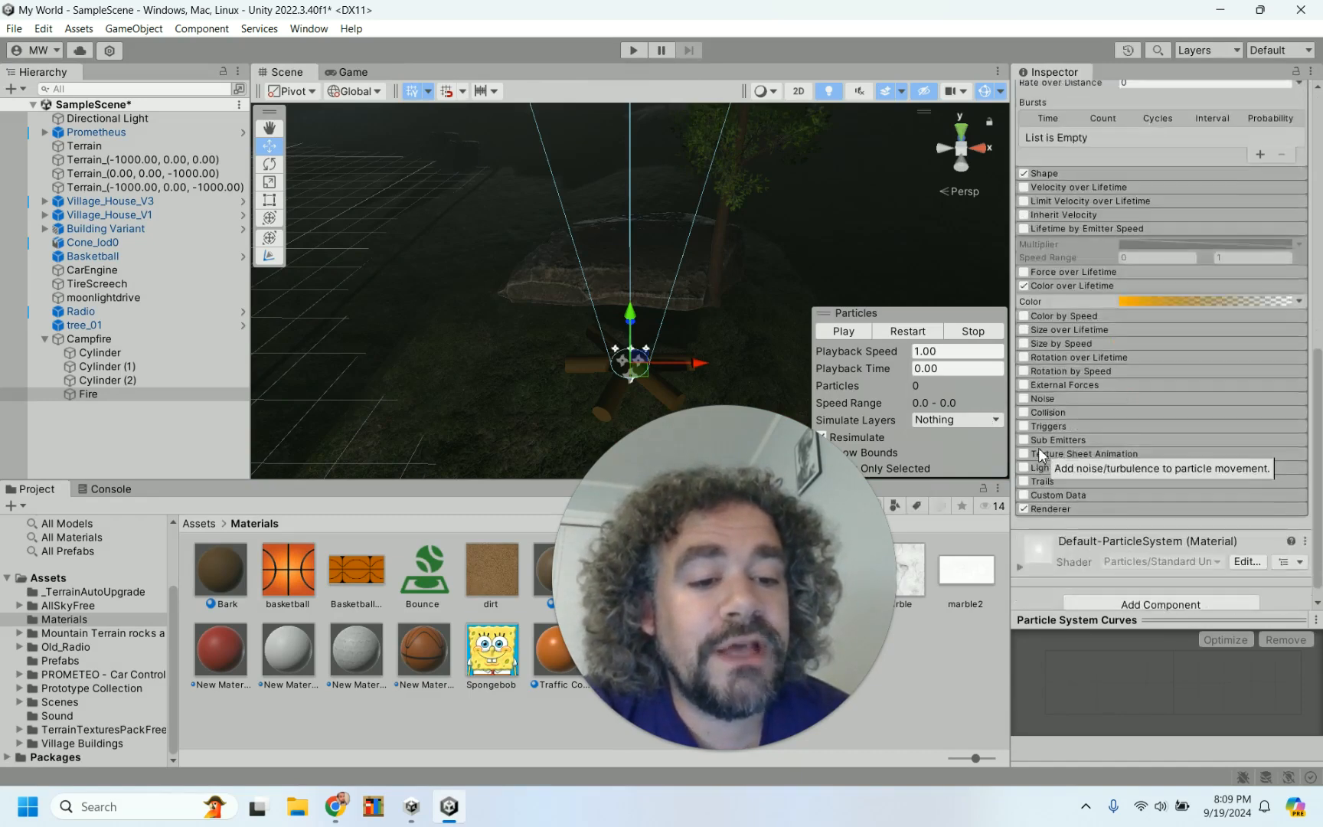
{"action": "left_click", "coordinate": [1157, 292]}
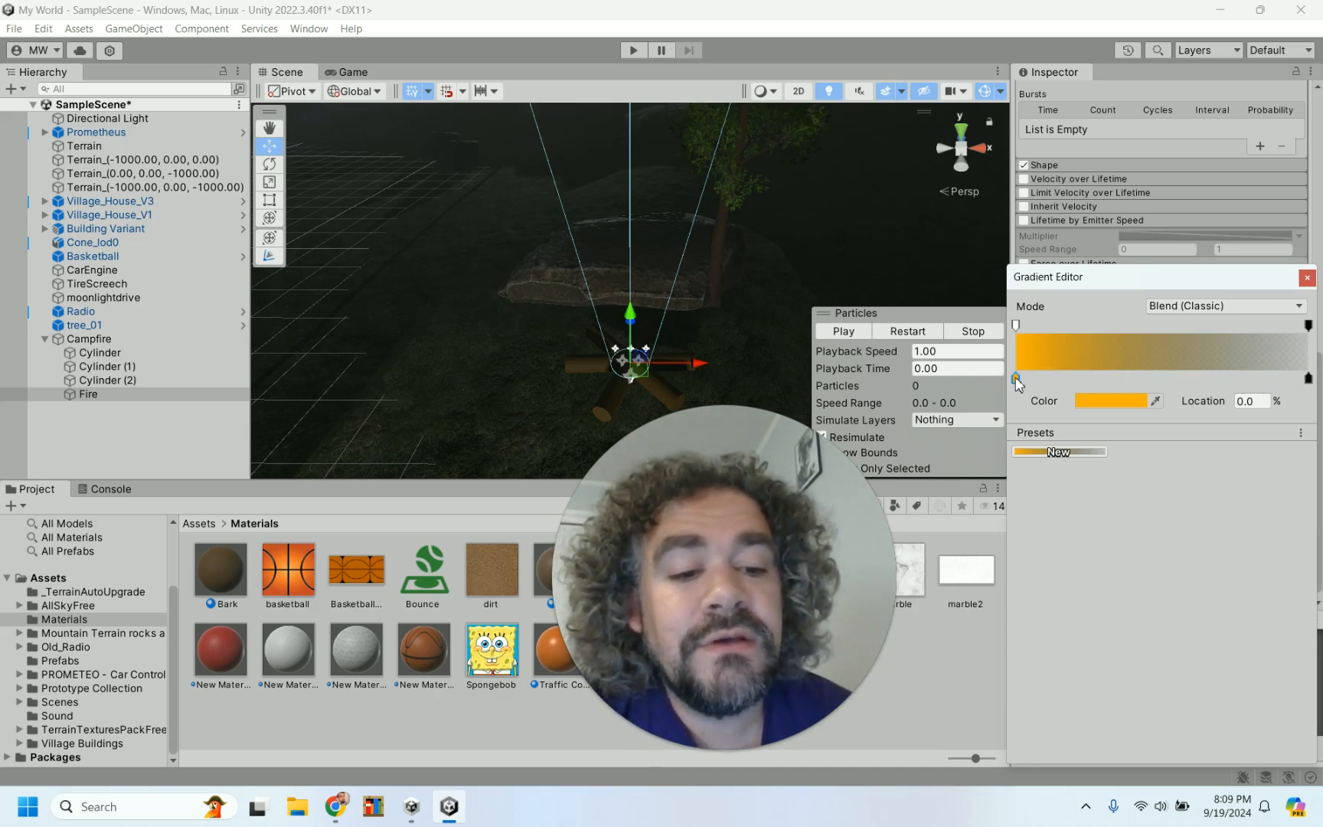
{"action": "left_click", "coordinate": [1086, 404]}
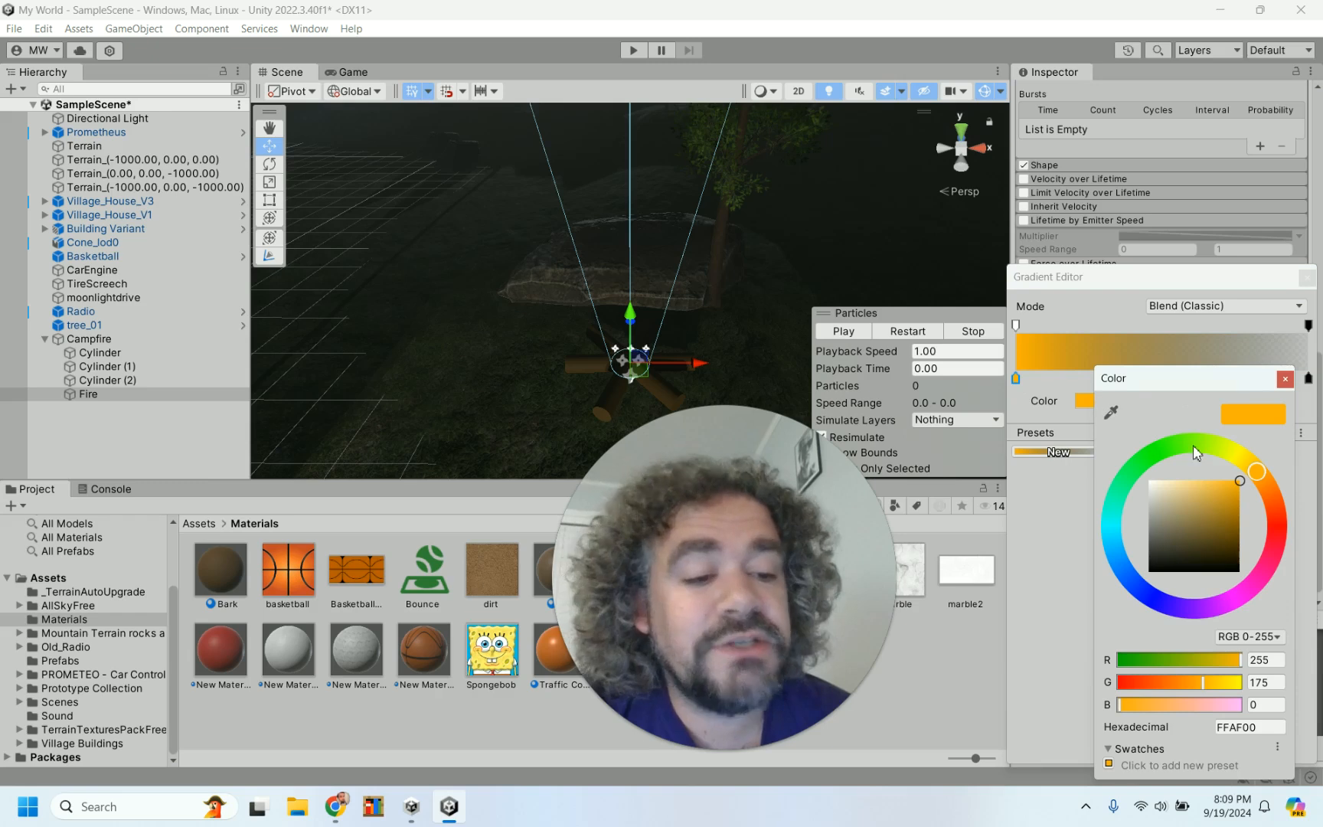
{"action": "left_click", "coordinate": [1229, 463]}
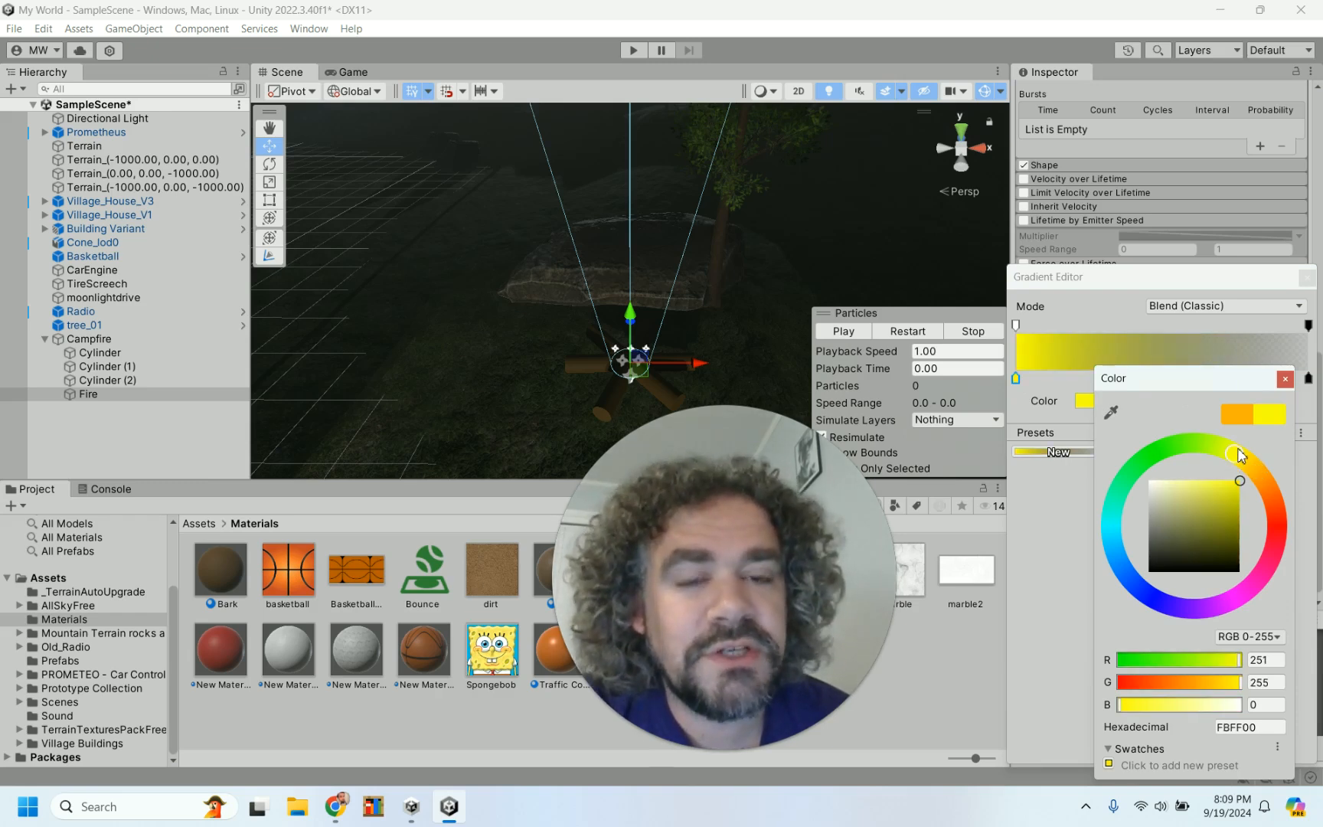
{"action": "left_click", "coordinate": [1285, 378]}
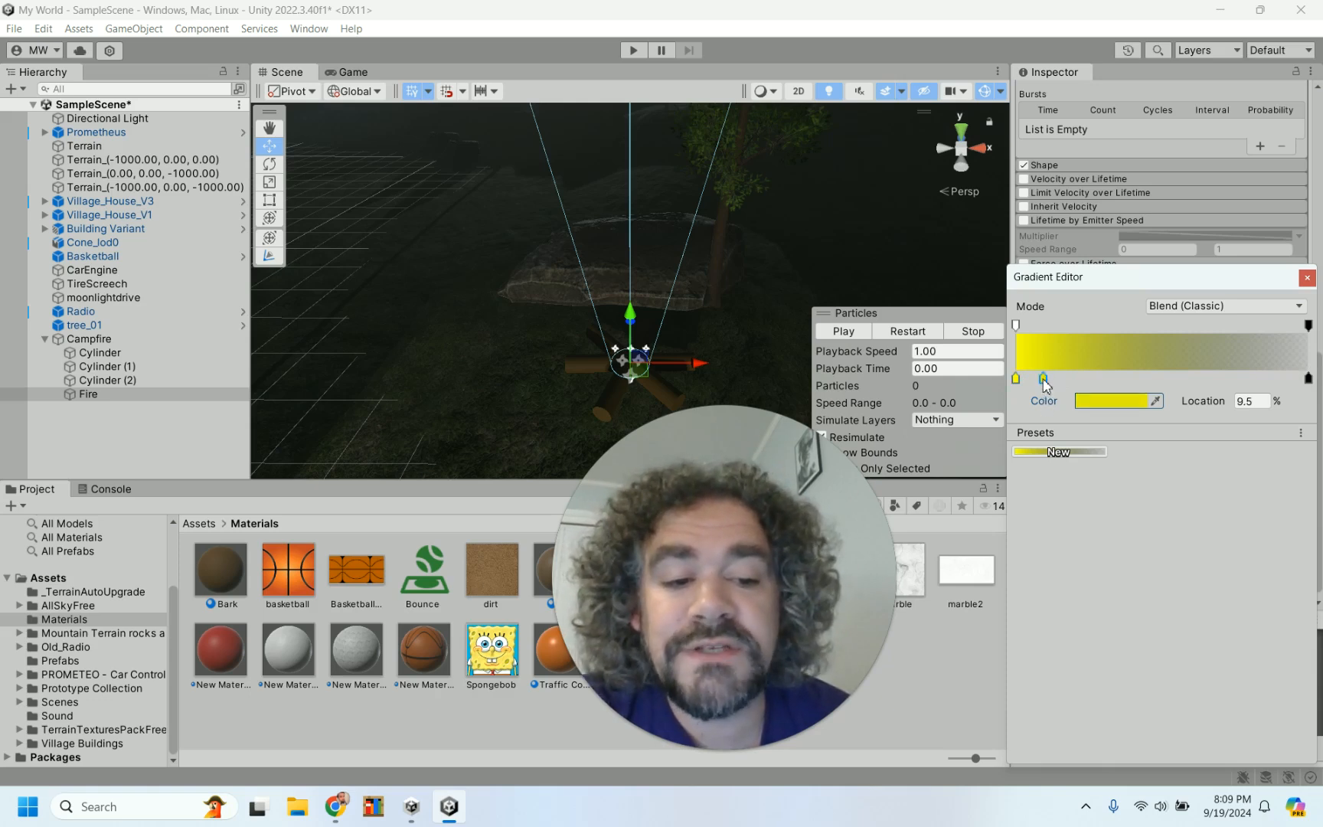
Add a color key at 9.5% of the gradient and set it to orange E78B00.
{"action": "left_click", "coordinate": [1097, 404]}
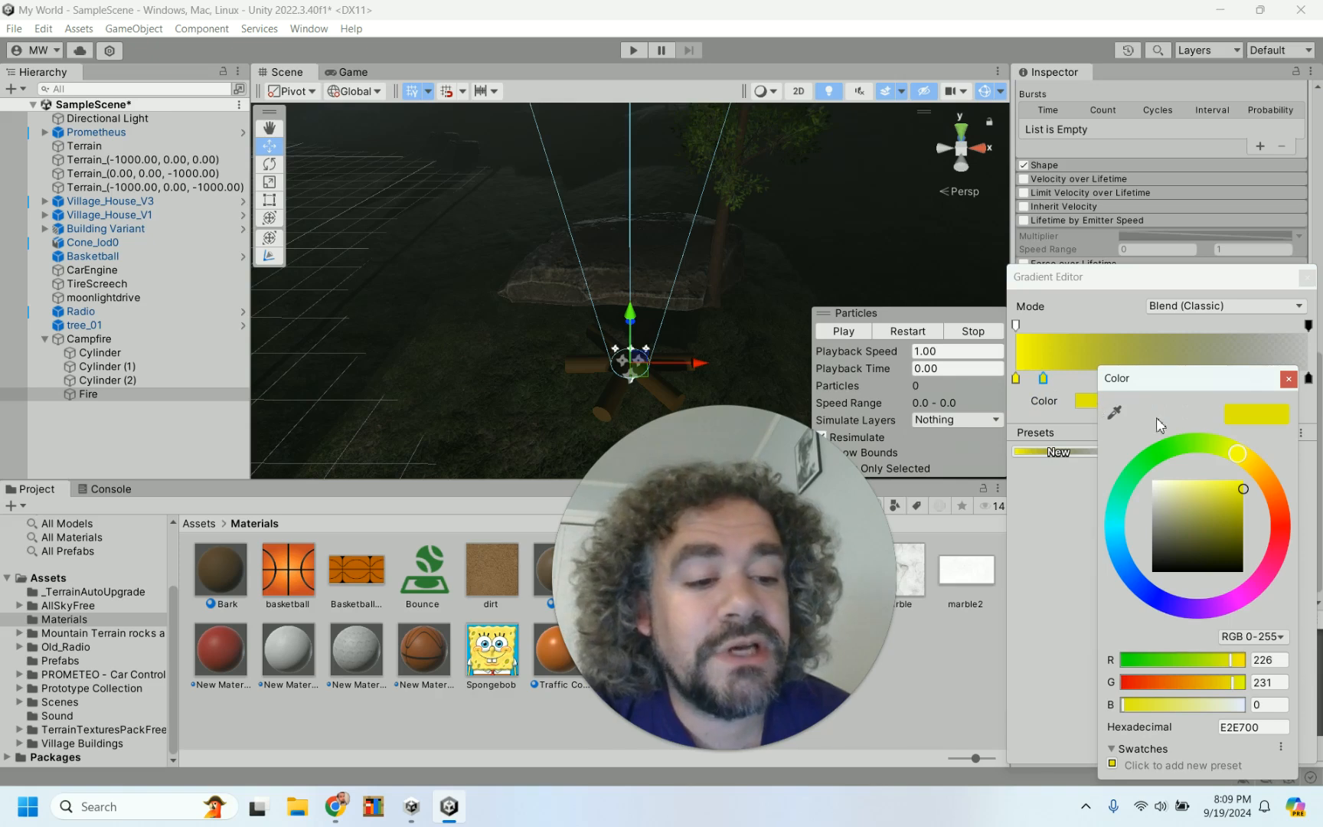
{"action": "left_click", "coordinate": [1264, 473]}
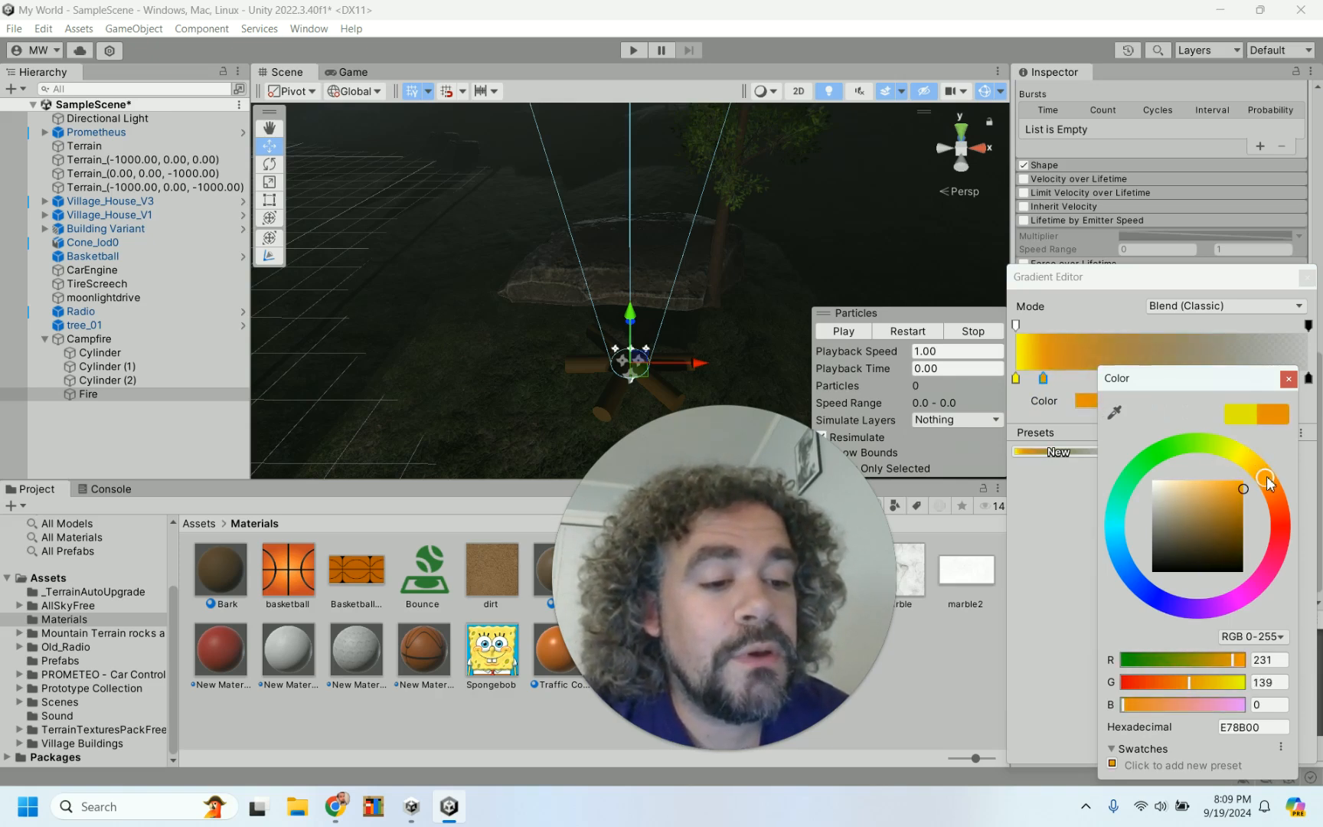
{"action": "left_click", "coordinate": [1288, 379]}
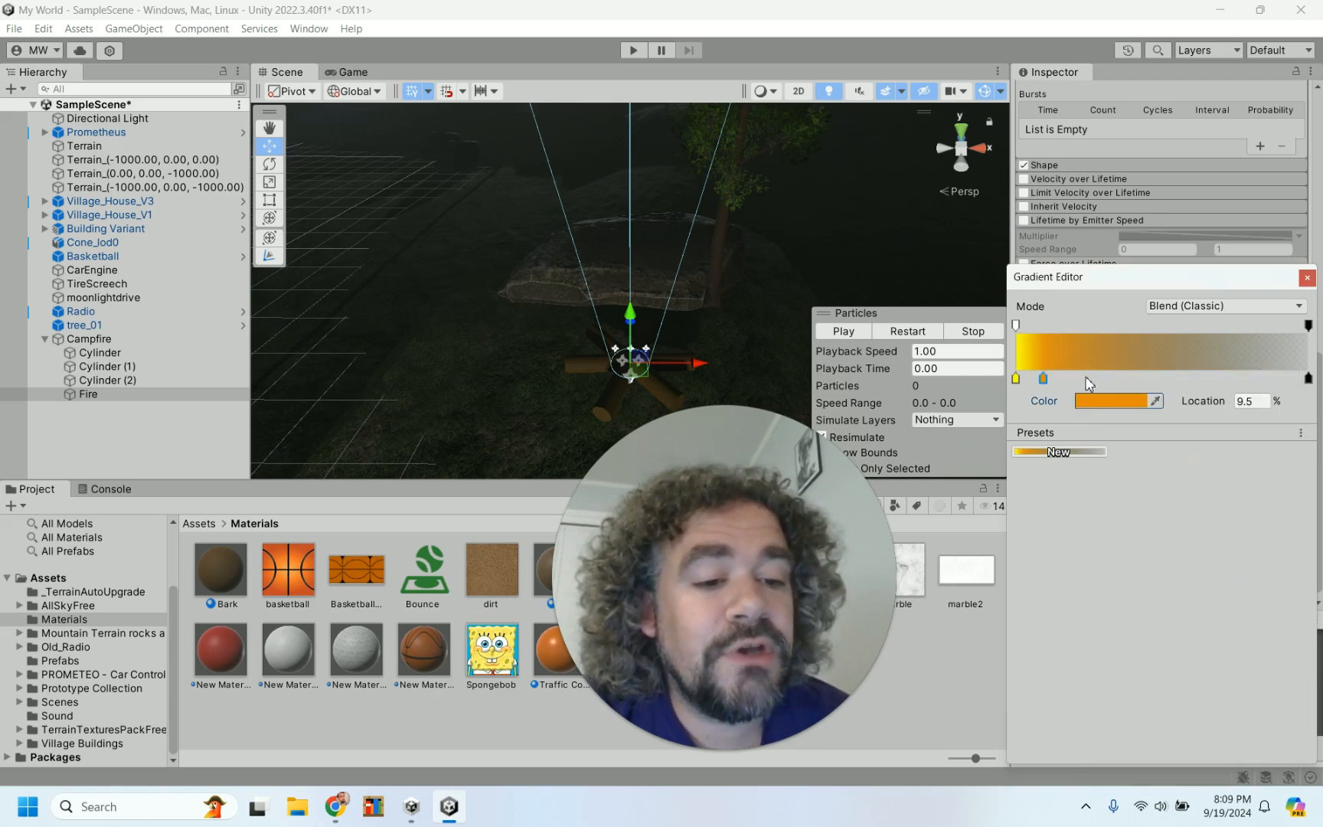
Add another color key shortly after the orange one and set it to a bright orange-red.
{"action": "left_click", "coordinate": [1125, 412]}
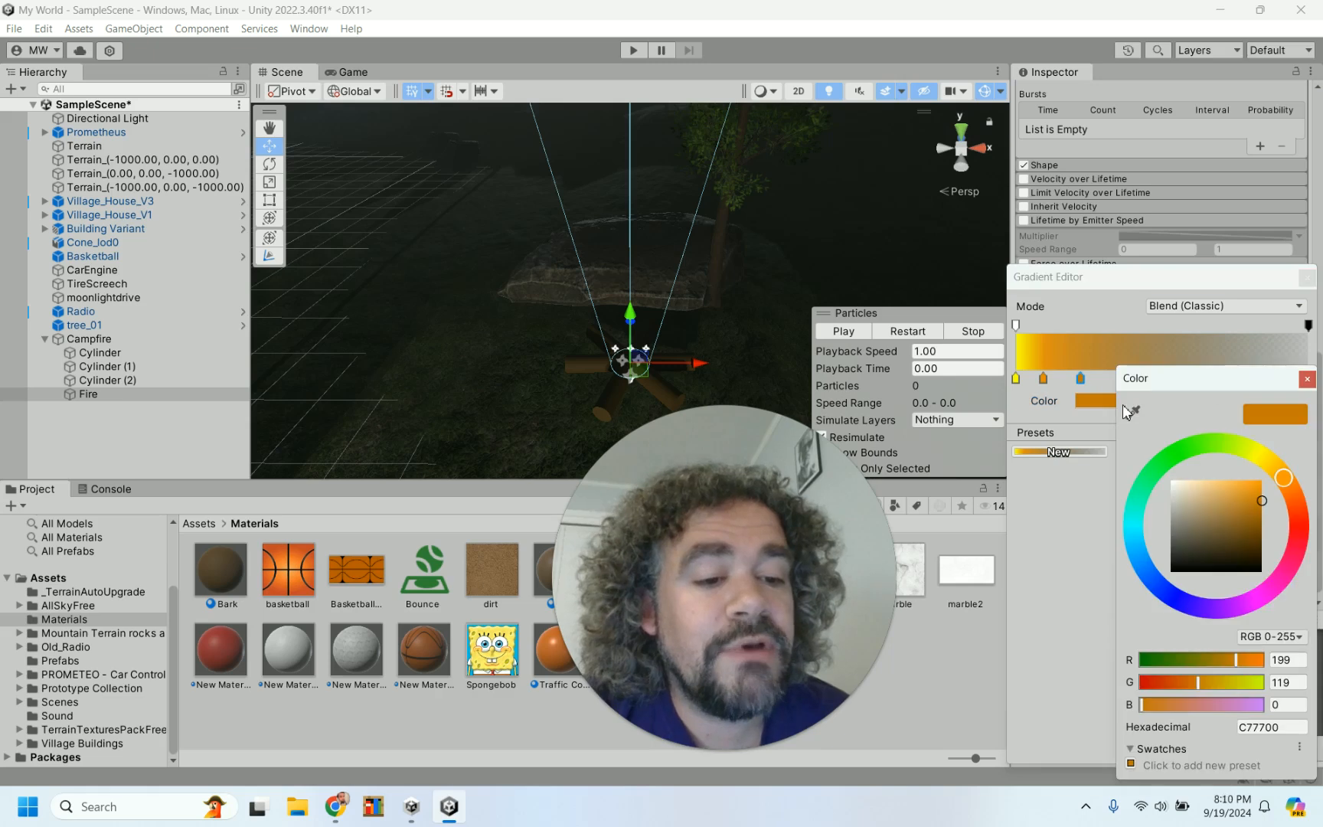
{"action": "left_click_drag", "start_coordinate": [1300, 509], "coordinate": [1272, 468]}
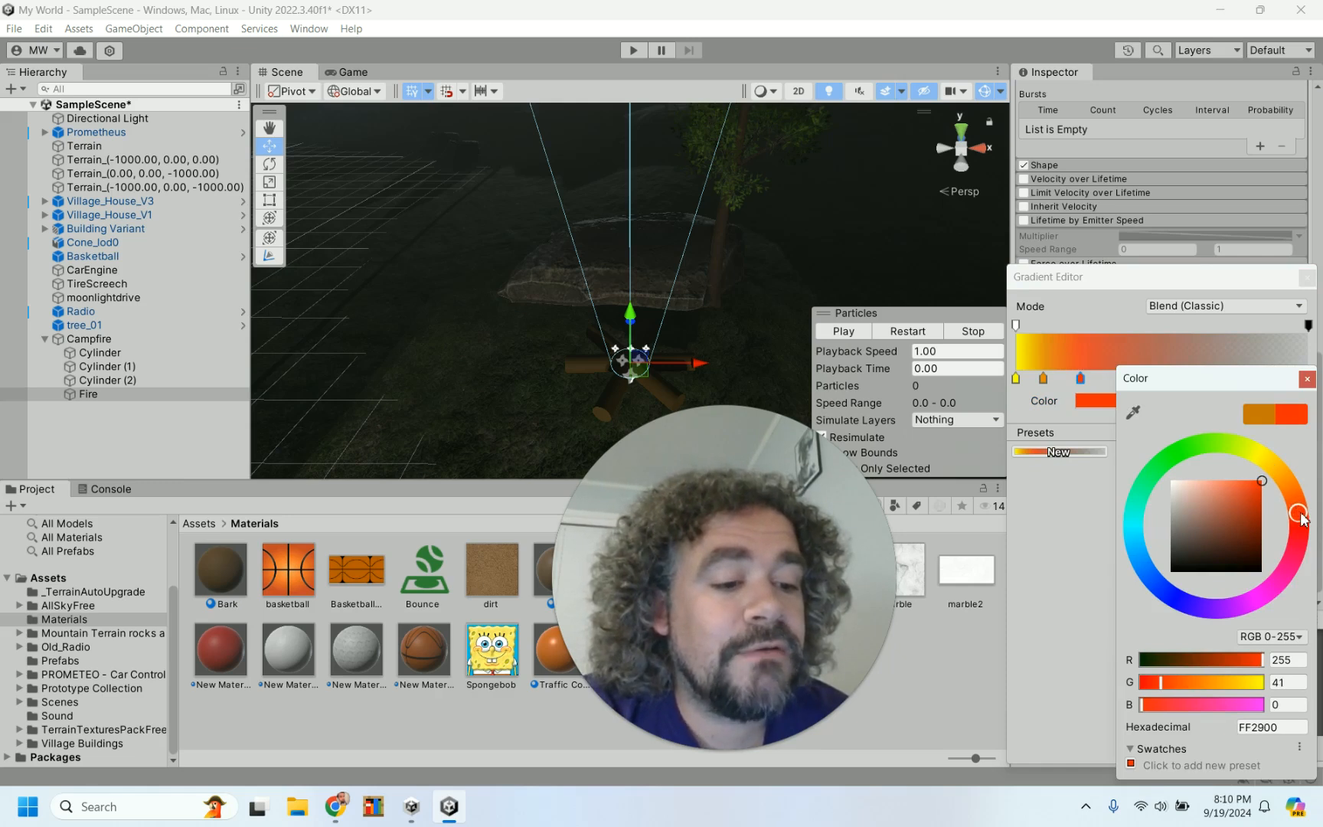
{"action": "left_click", "coordinate": [1307, 379]}
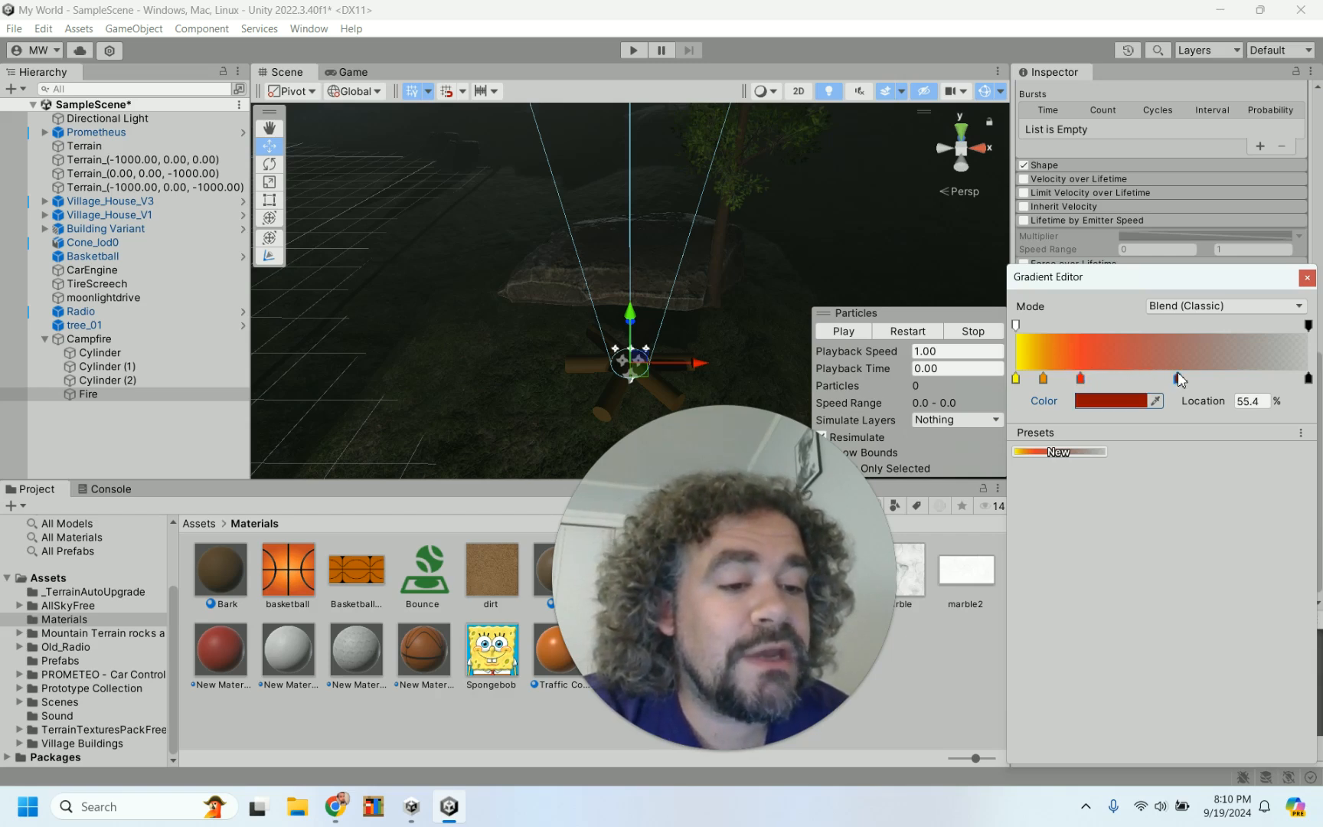
Add a color key at 55.4% of the gradient, set it to dark red 601008, and finish editing the gradient.
{"action": "left_click", "coordinate": [1136, 404]}
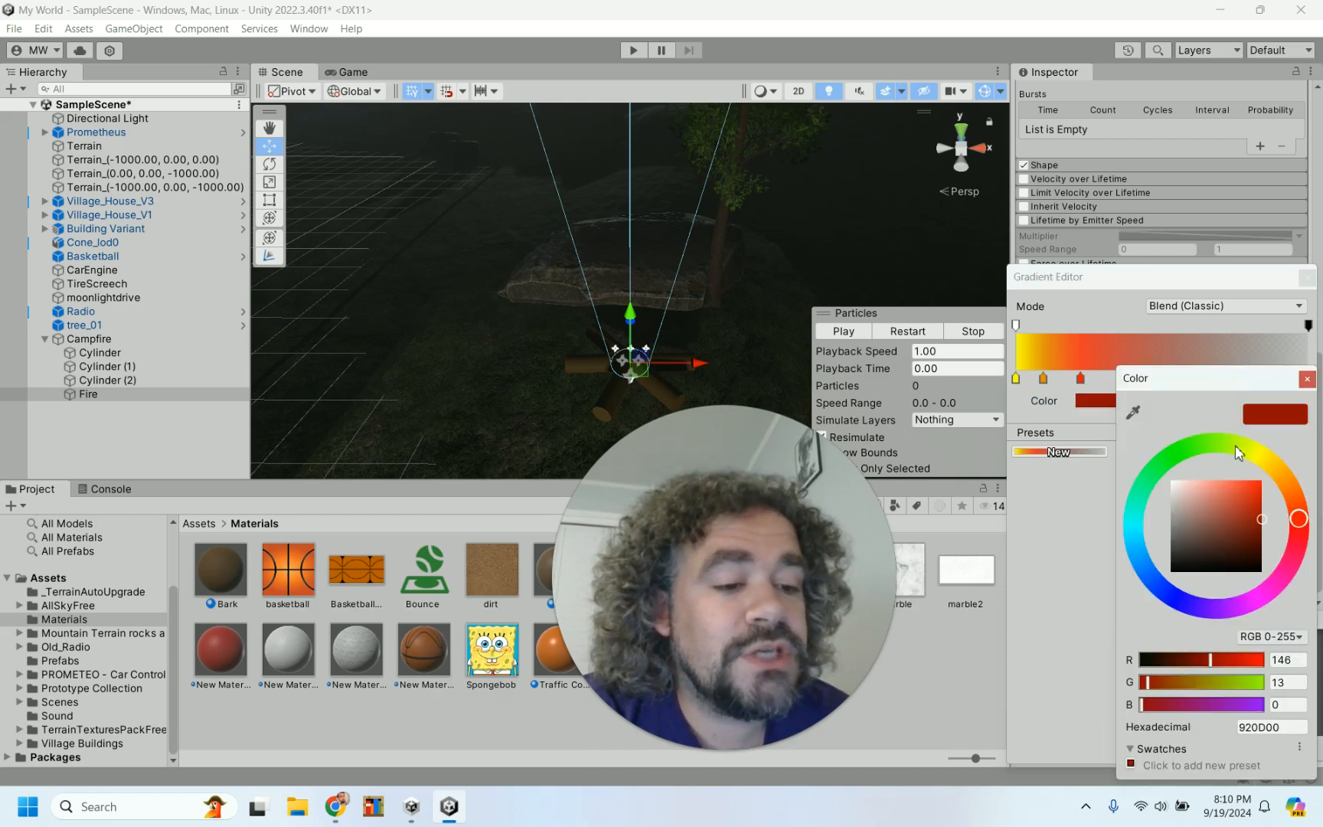
{"action": "left_click_drag", "start_coordinate": [1256, 536], "coordinate": [1256, 539]}
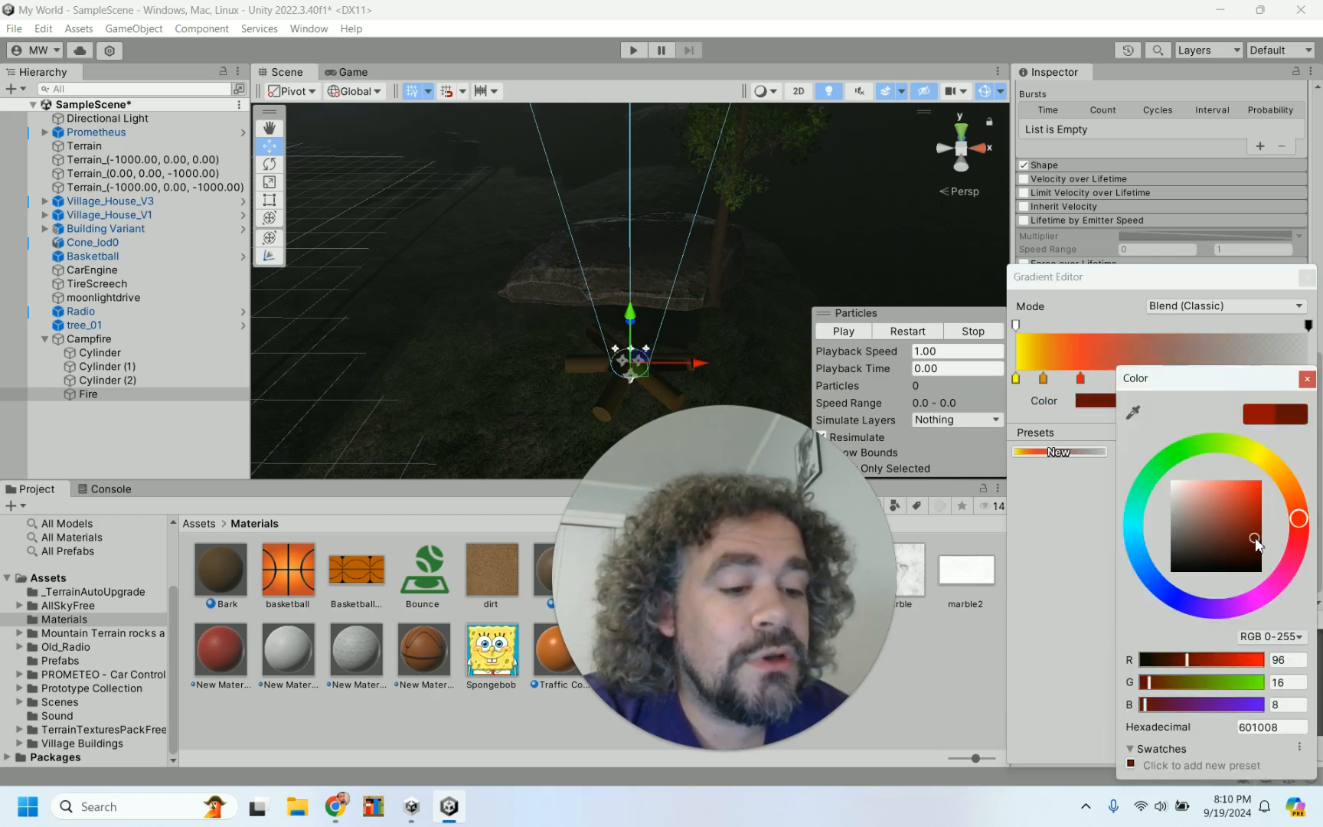
{"action": "left_click", "coordinate": [1307, 379]}
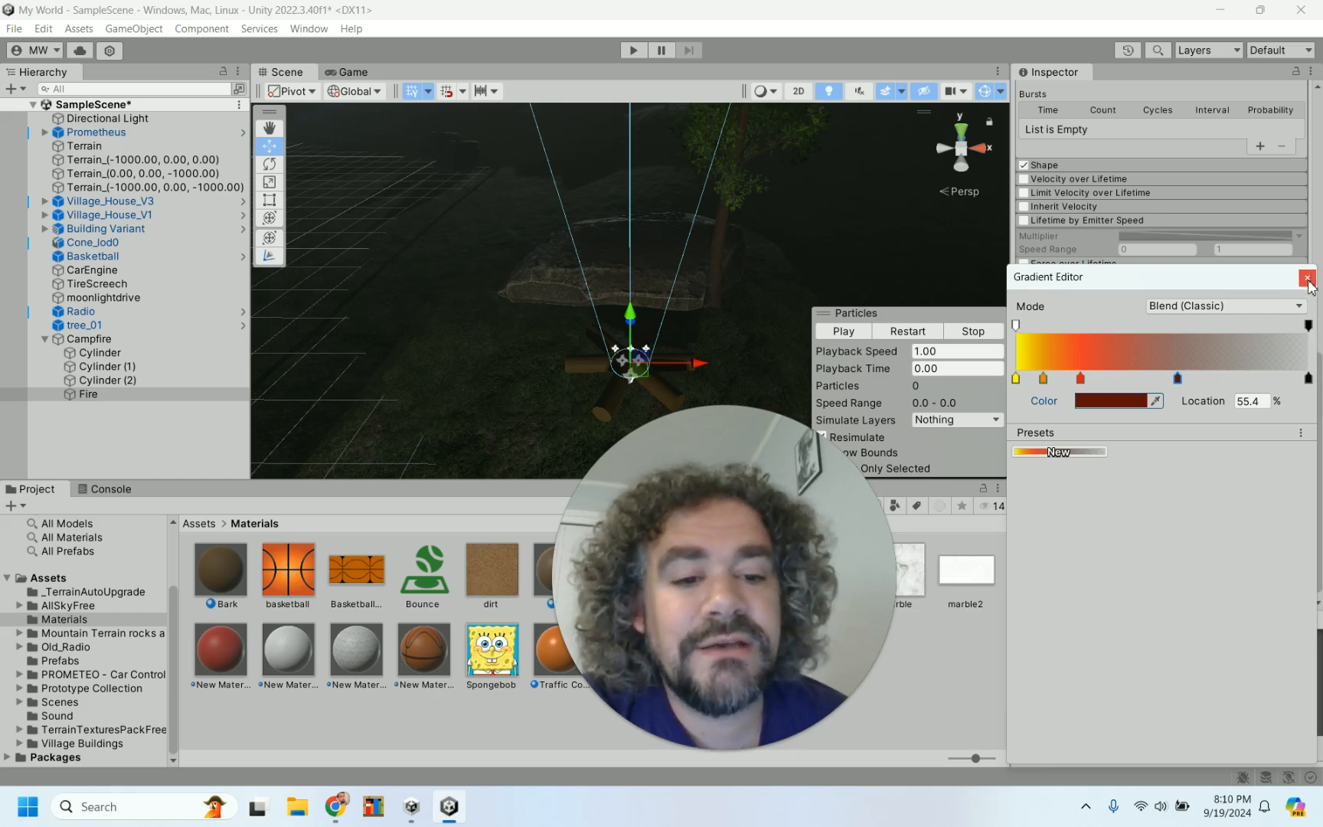
Preview the Fire particles in the scene and examine the flames up close along with the particle settings.
{"action": "left_click", "coordinate": [845, 333]}
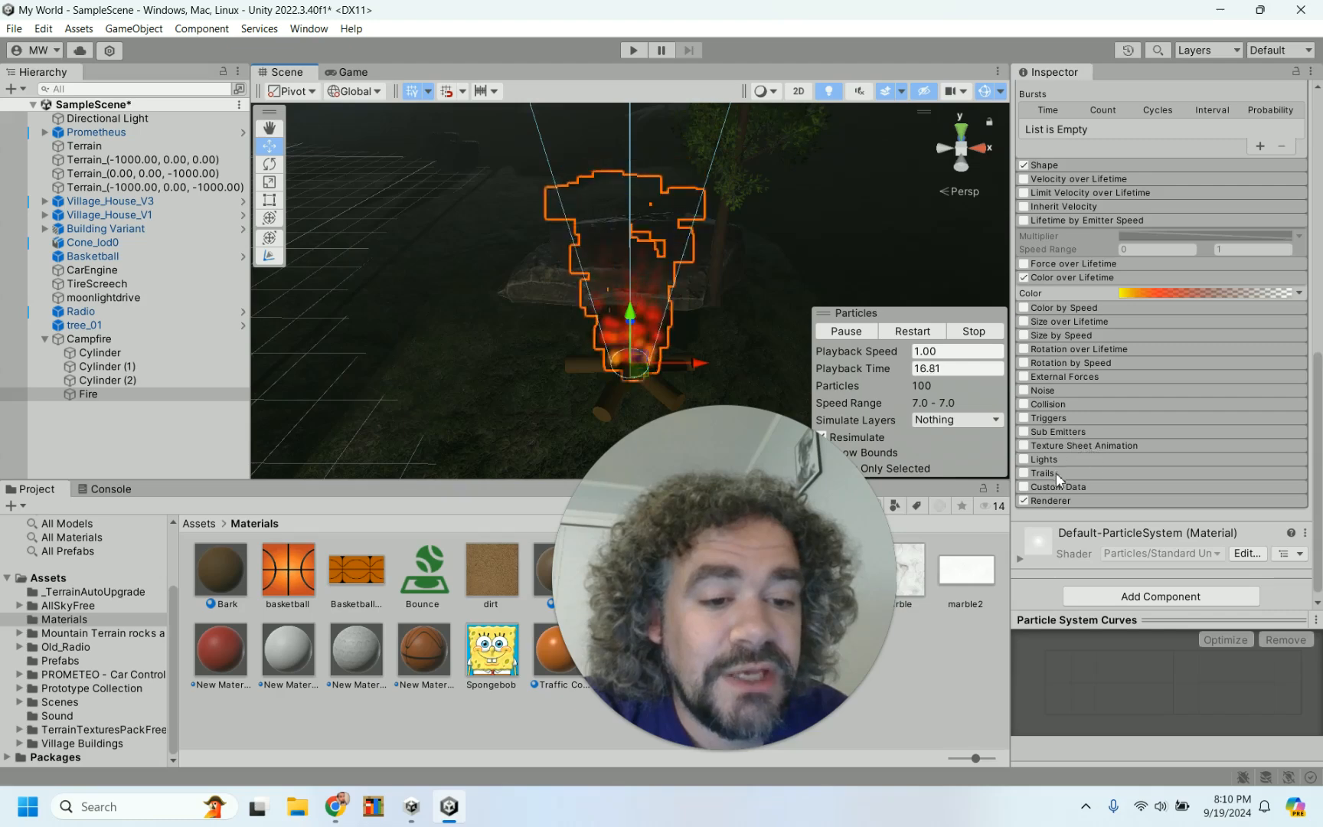
{"action": "scroll", "coordinate": [1136, 458], "scroll_direction": "down", "scroll_amount": 1}
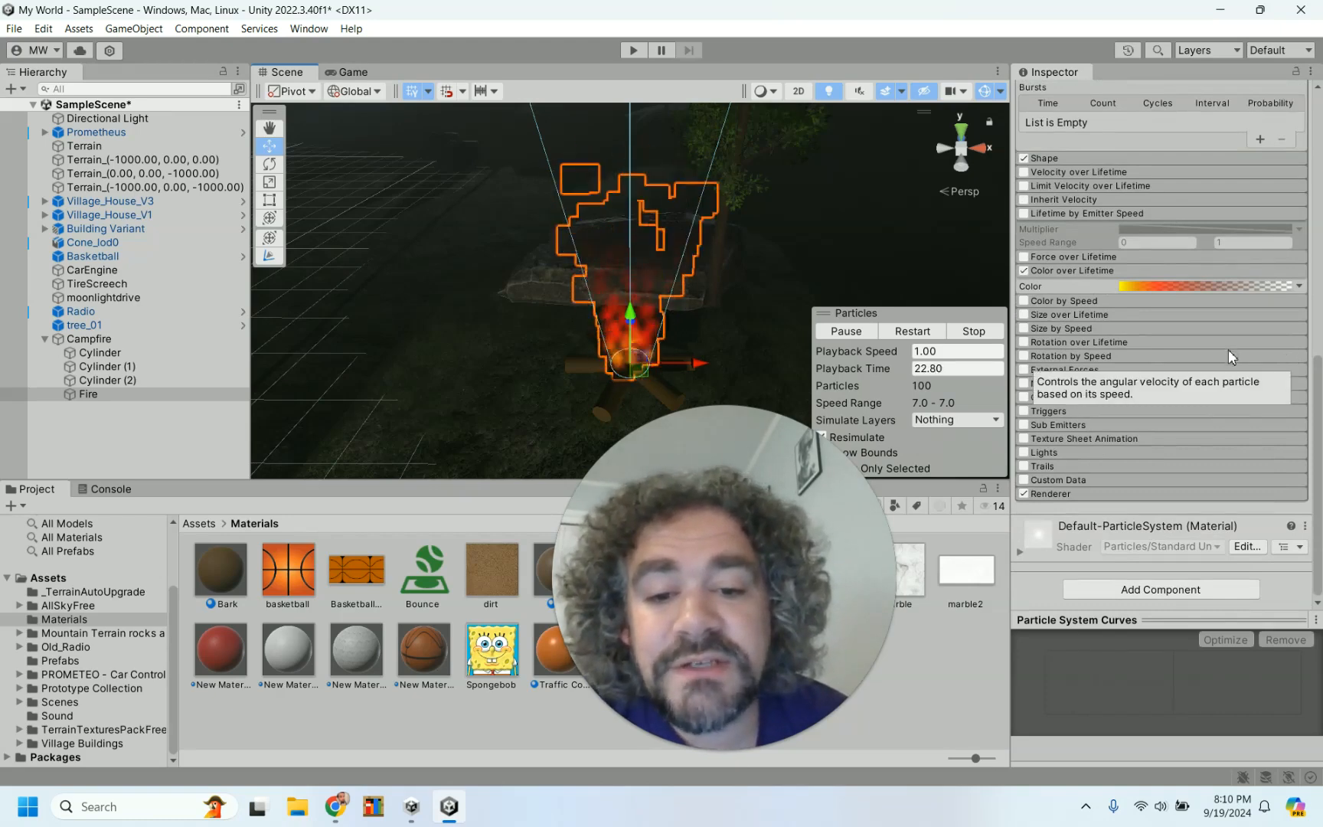
{"action": "scroll", "coordinate": [1228, 354], "scroll_direction": "up", "scroll_amount": 5}
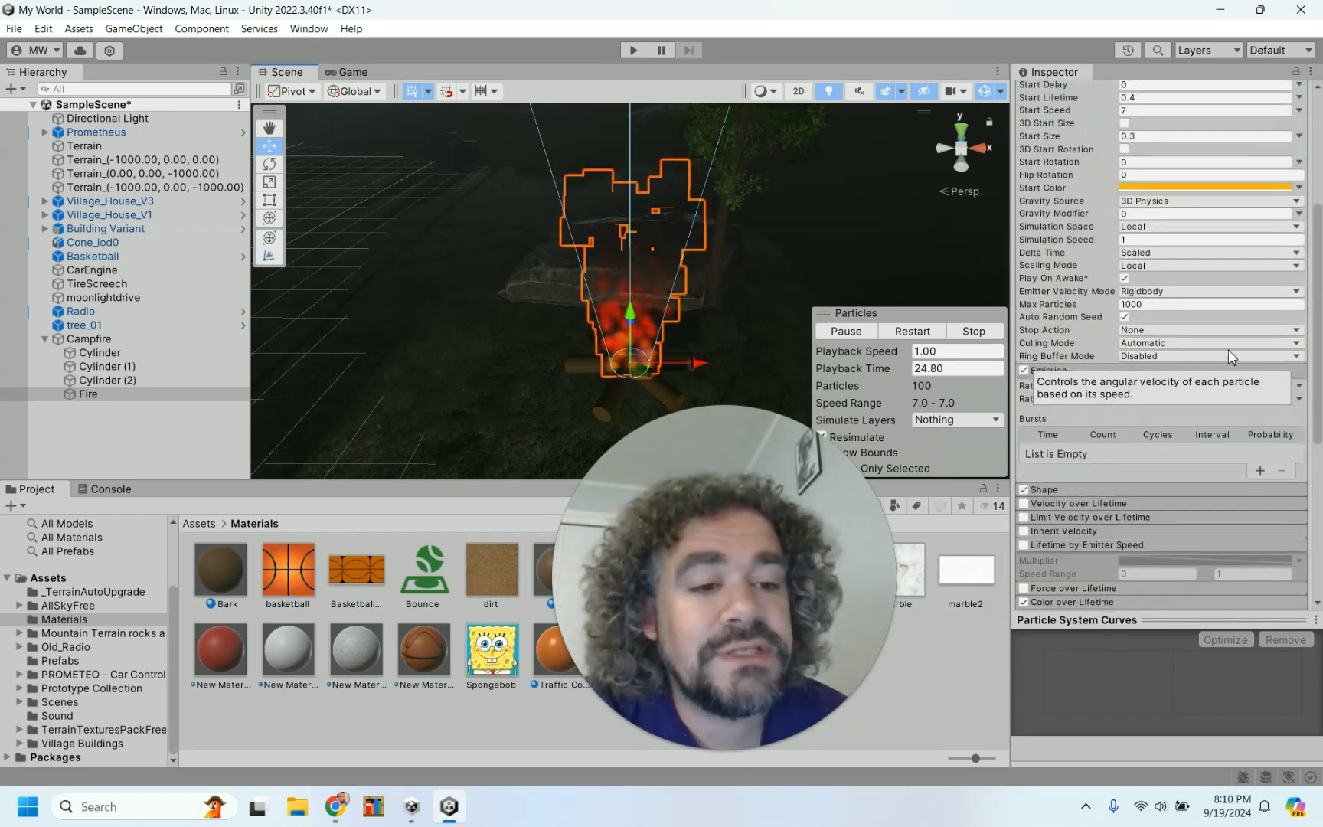
{"action": "scroll", "coordinate": [1231, 356], "scroll_direction": "up", "scroll_amount": 4}
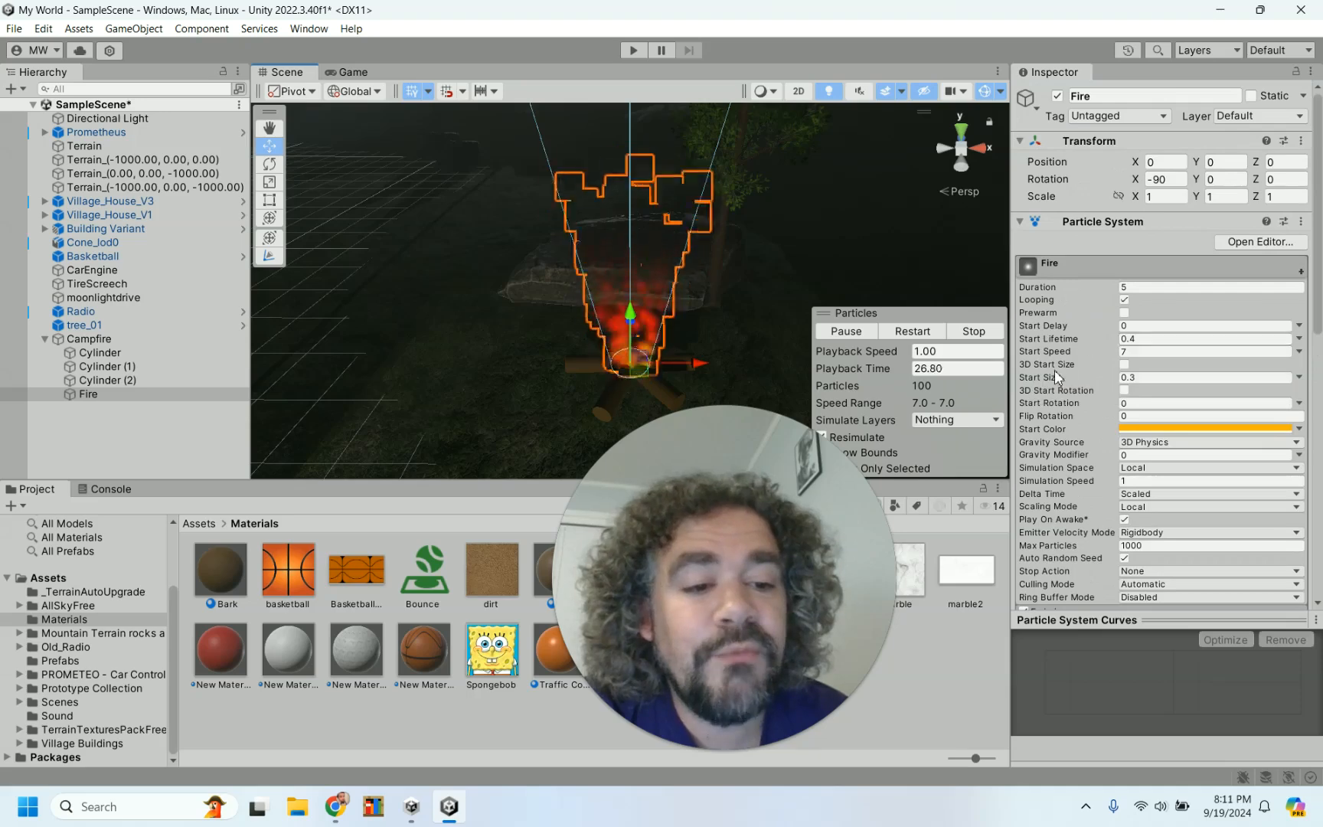
{"action": "scroll", "coordinate": [1054, 370], "scroll_direction": "down", "scroll_amount": 2}
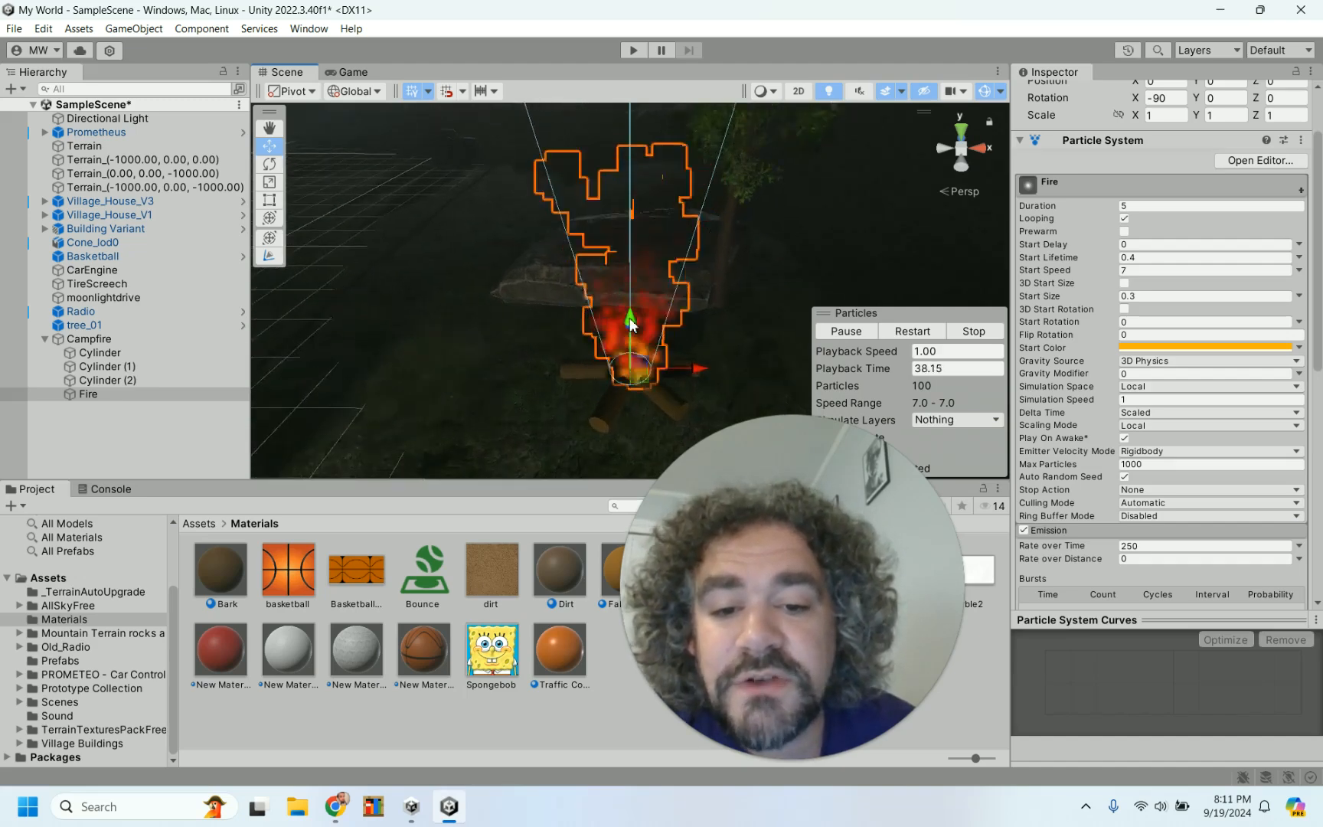
{"action": "scroll", "coordinate": [631, 325], "scroll_direction": "up", "scroll_amount": 5}
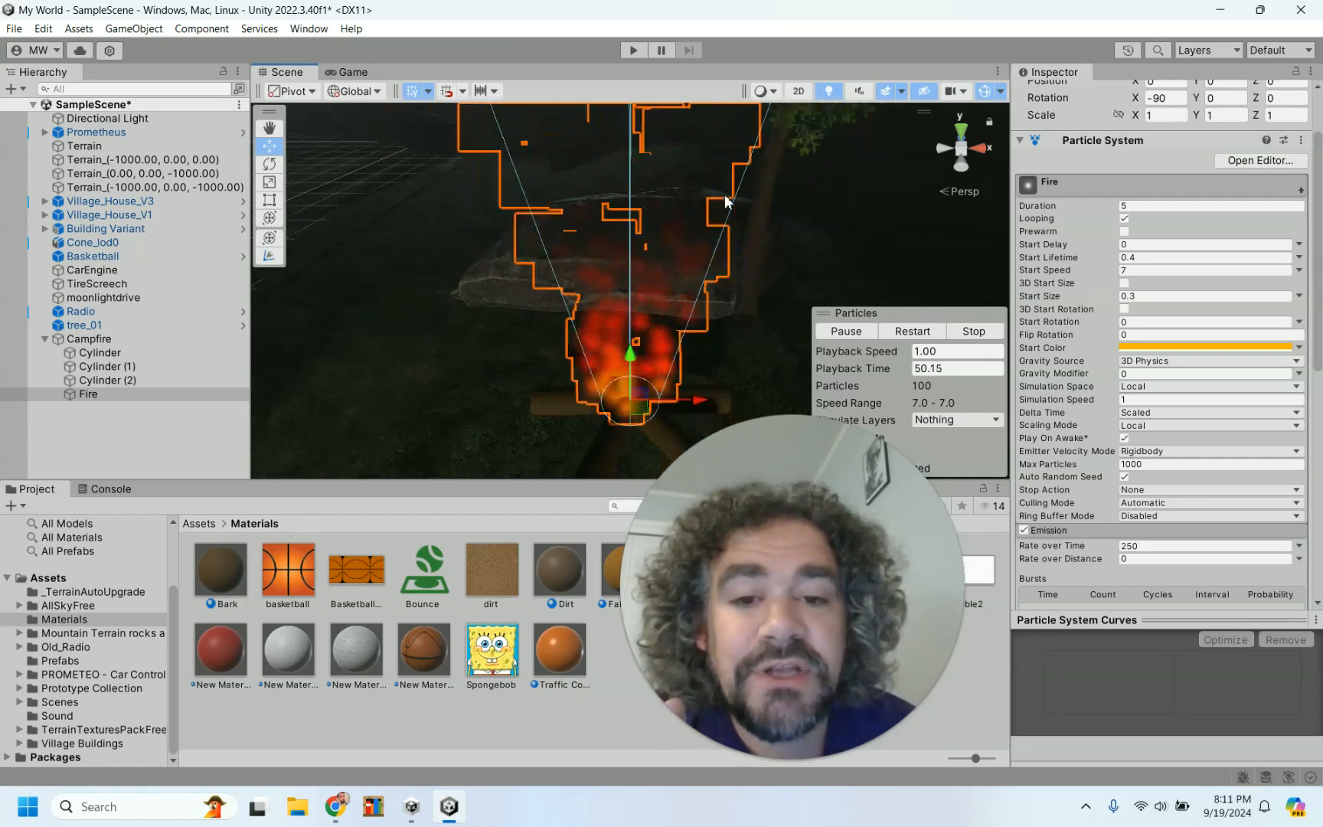
{"action": "scroll", "coordinate": [725, 202], "scroll_direction": "down", "scroll_amount": 2}
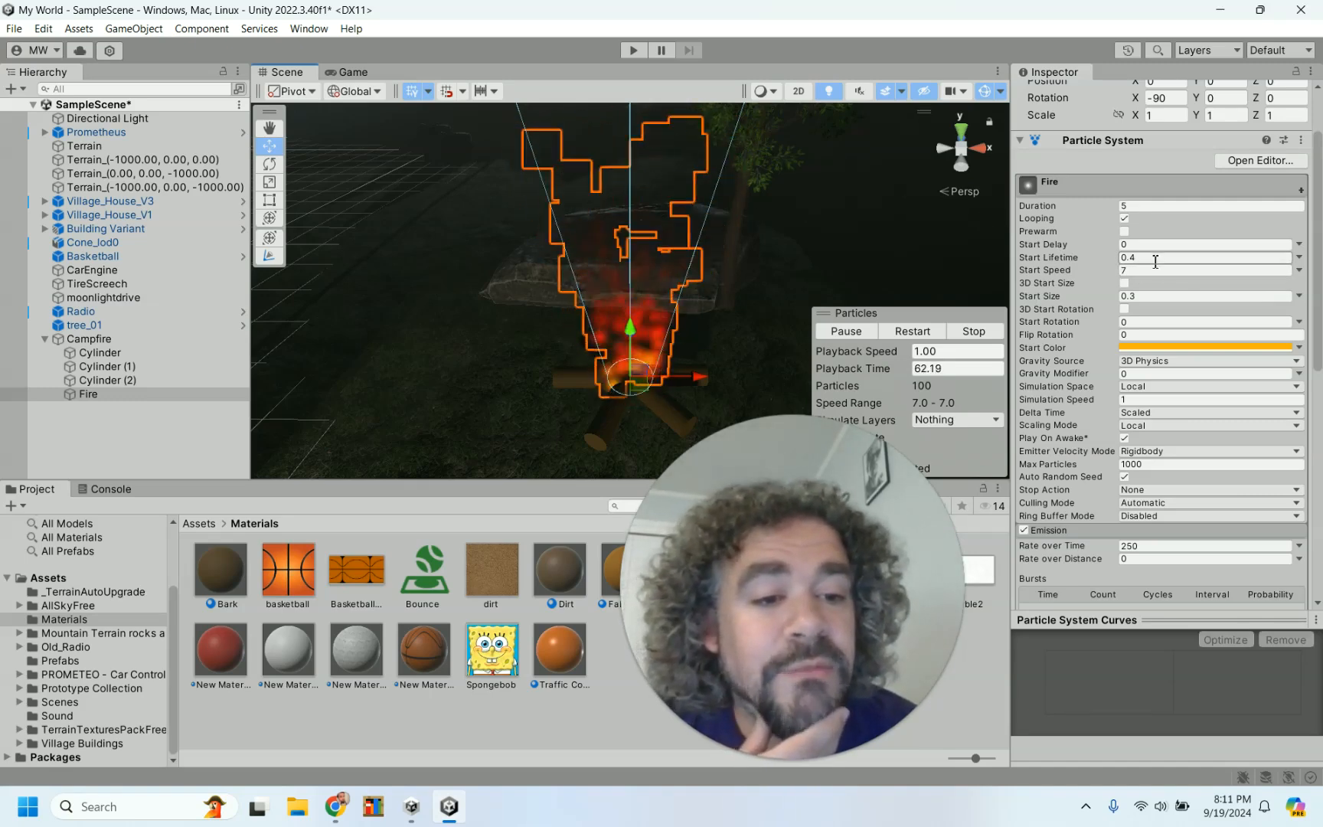
Set the Fire's Start Lifetime to Random Between Two Constants with the values 0.2 and 0.5.
{"action": "left_click", "coordinate": [1299, 259]}
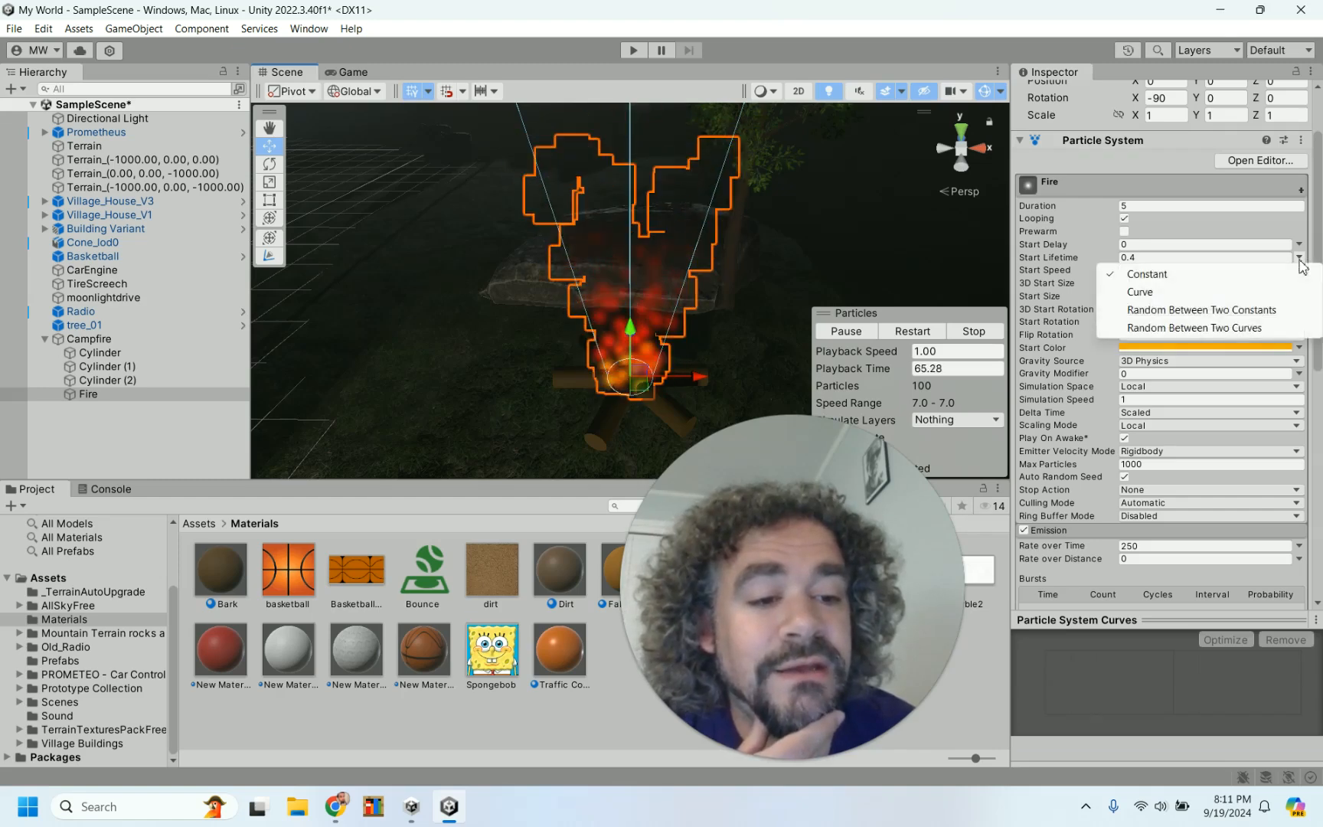
{"action": "left_click", "coordinate": [1200, 310]}
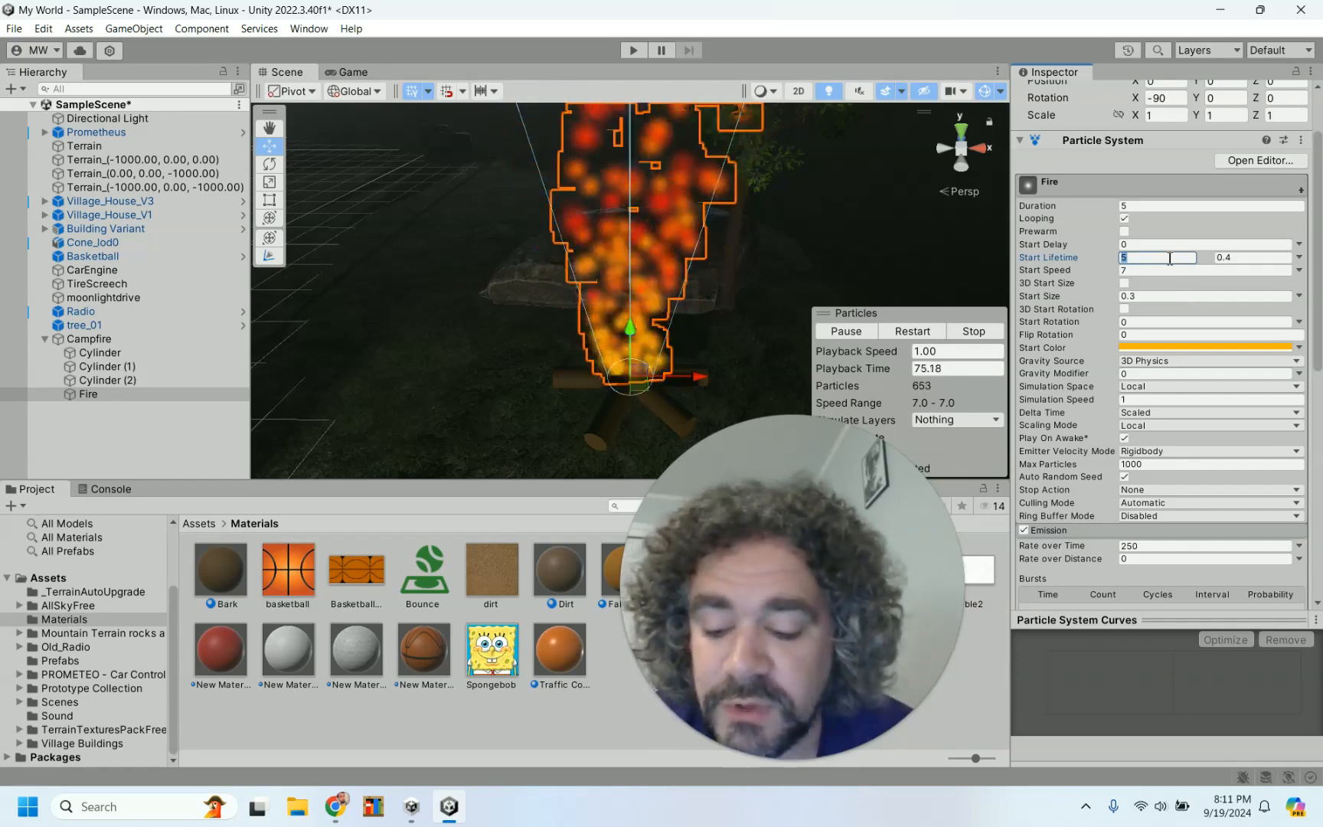
{"action": "type", "text": ".1"}
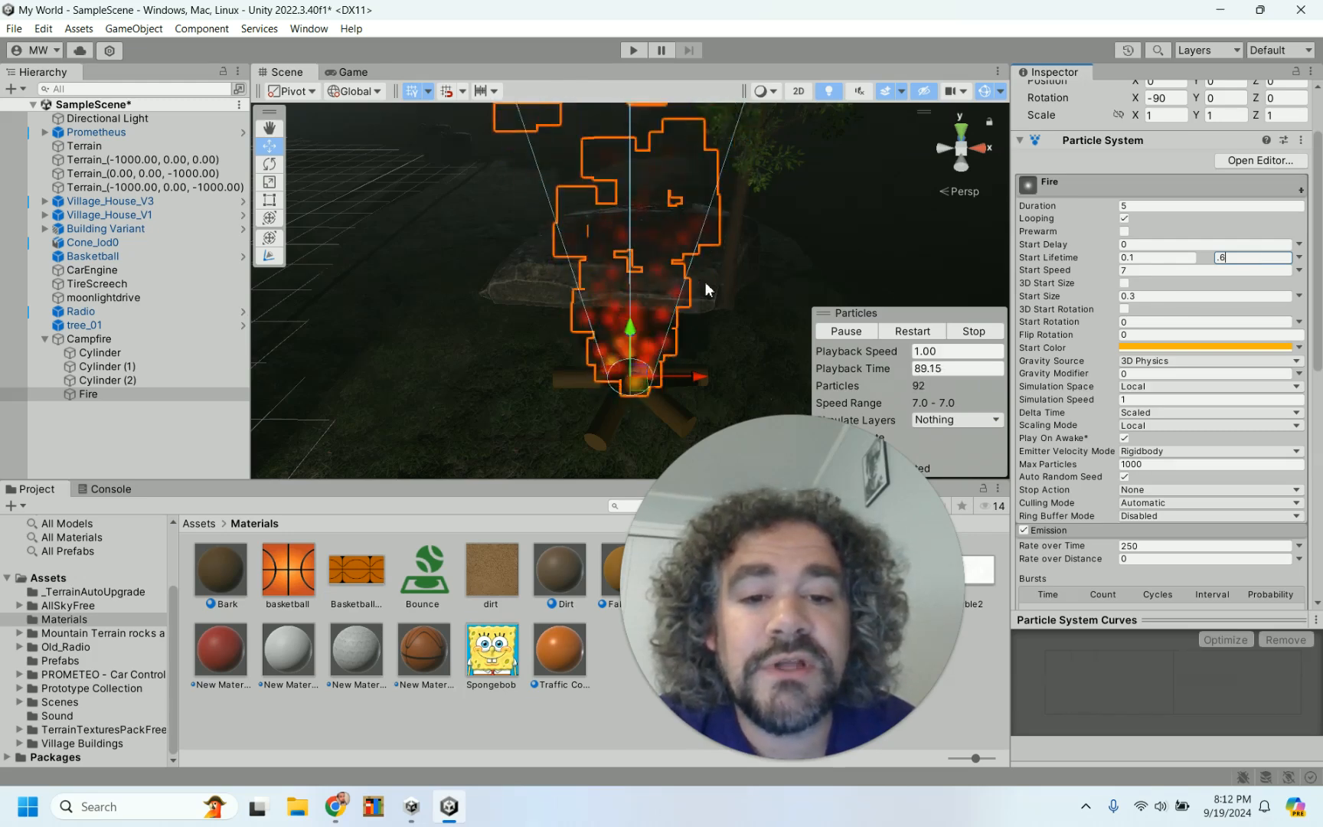
{"action": "scroll", "coordinate": [752, 283], "scroll_direction": "down", "scroll_amount": 4}
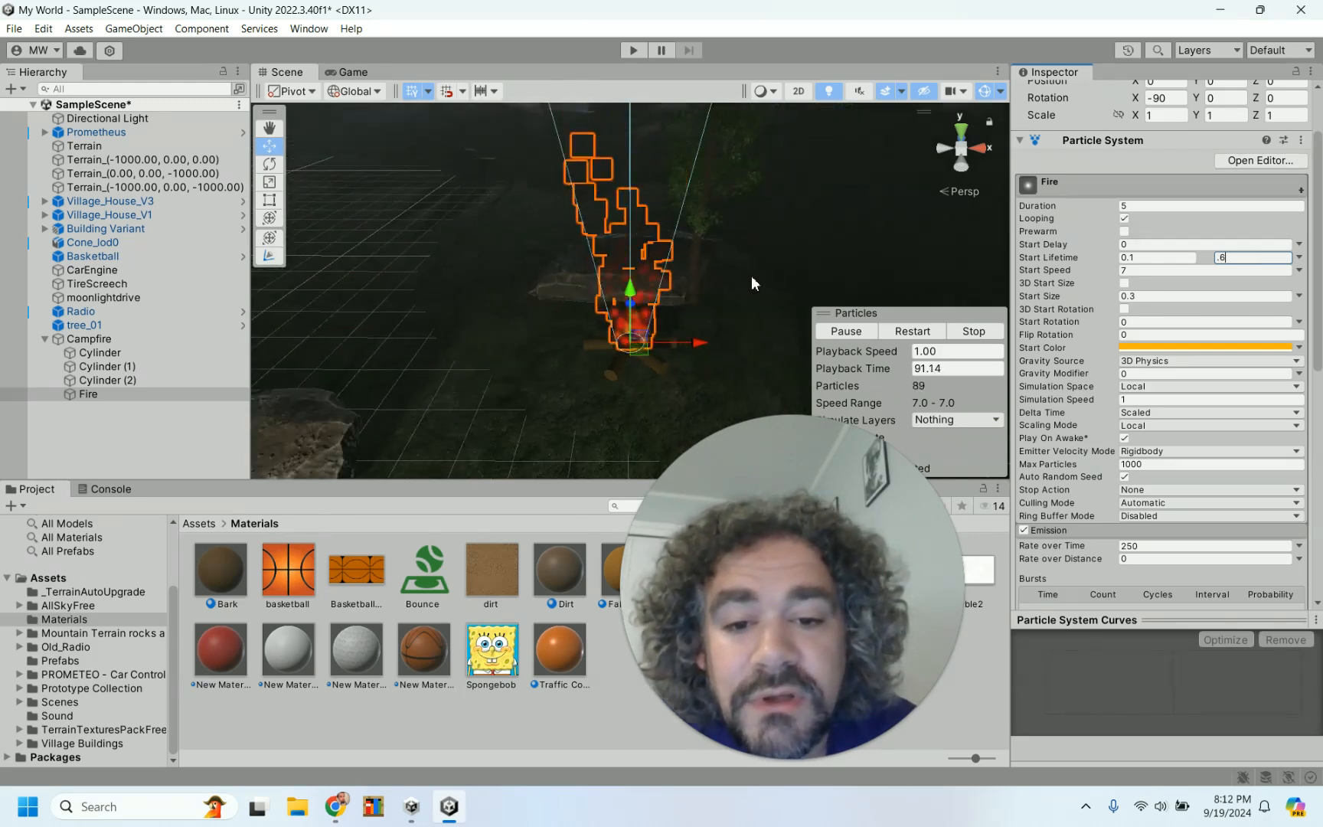
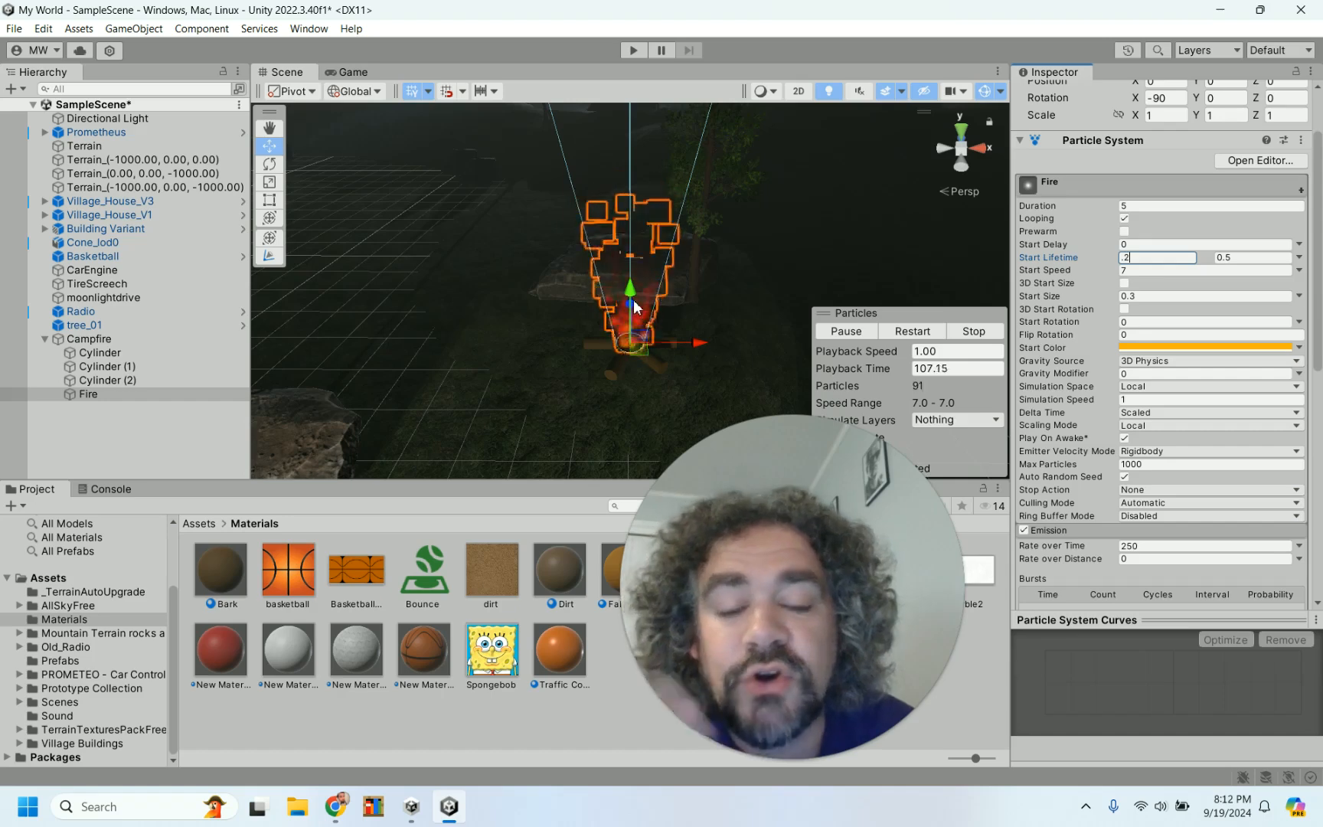
{"action": "scroll", "coordinate": [650, 320], "scroll_direction": "up", "scroll_amount": 3}
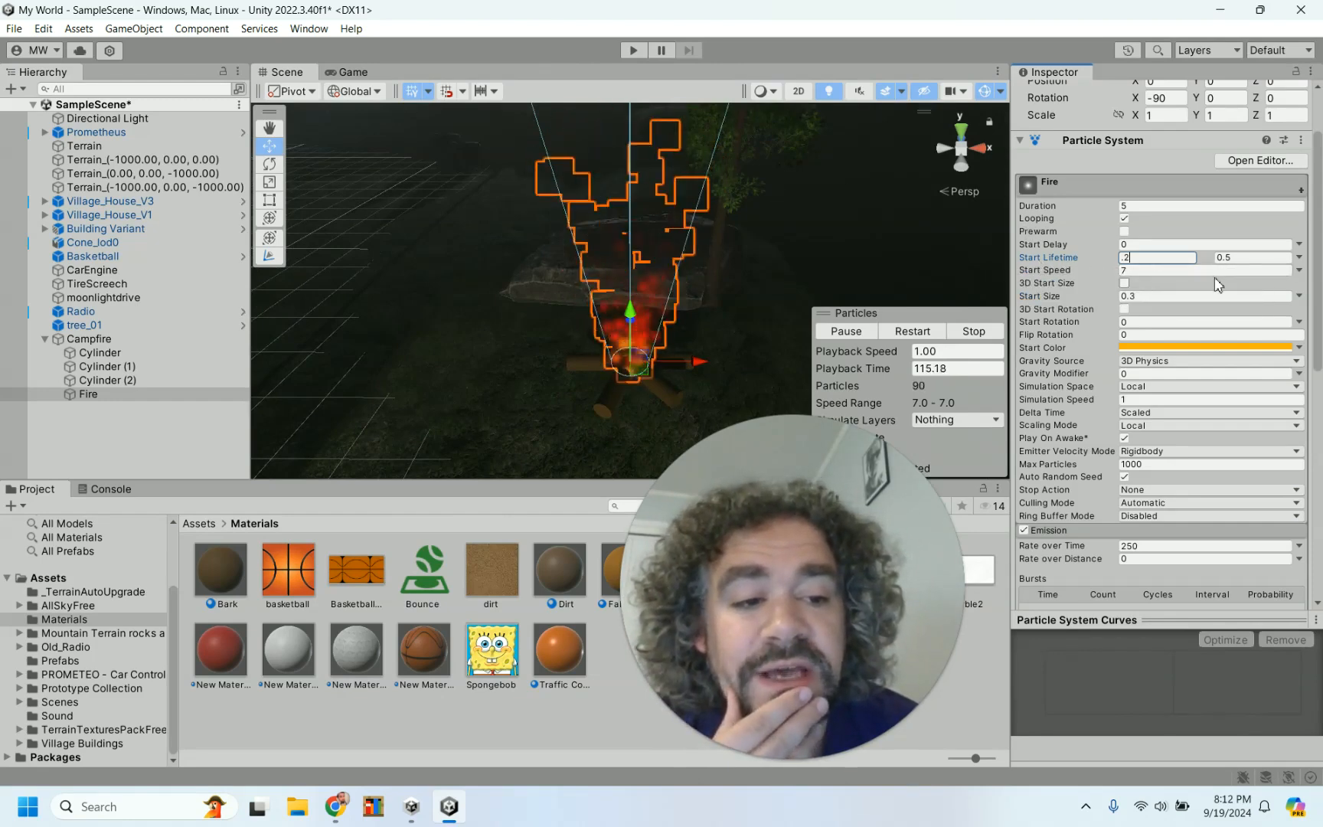
Switch Start Speed and Start Size to Random Between Two Constants, using 5 and 7 for speed and 0.8 and 0.3 for size.
{"action": "left_click", "coordinate": [1300, 271]}
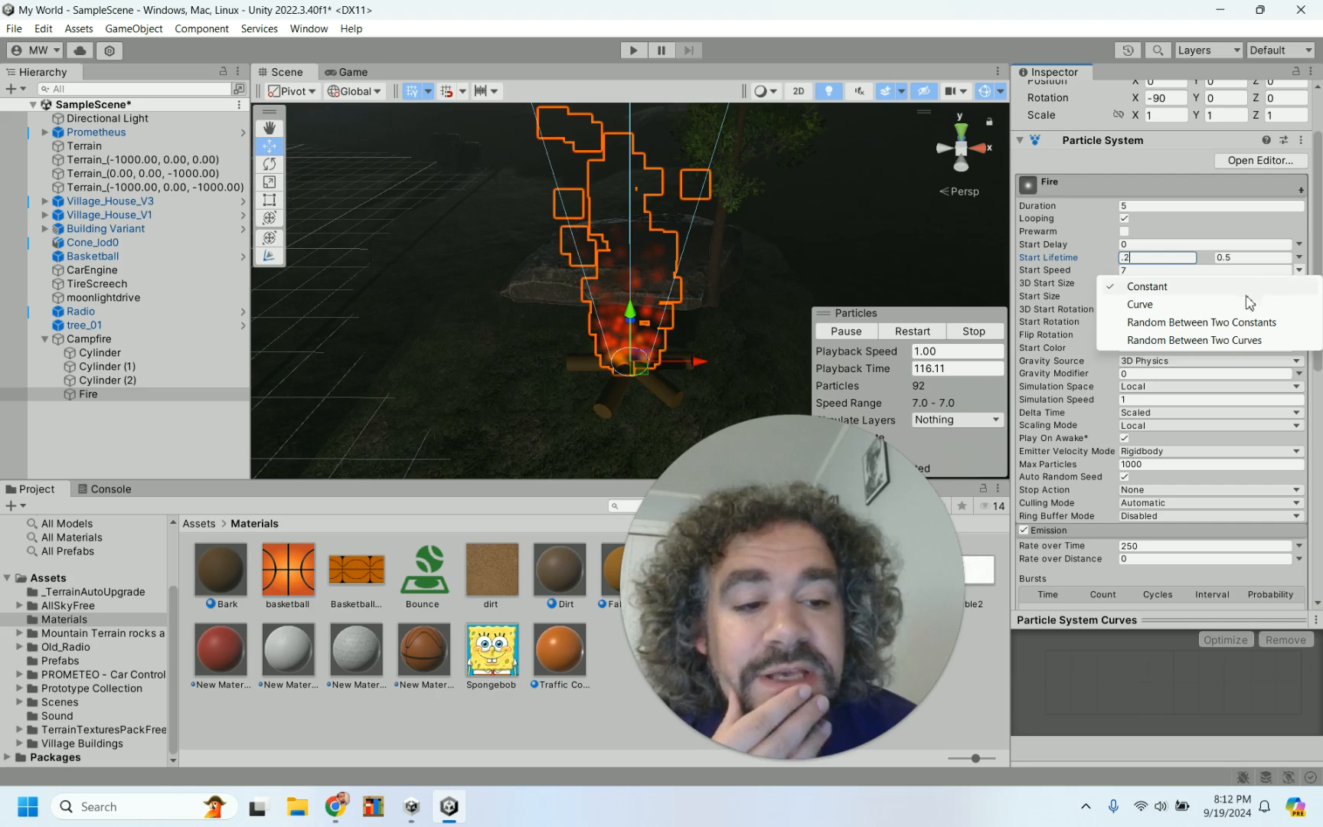
{"action": "left_click", "coordinate": [1227, 323]}
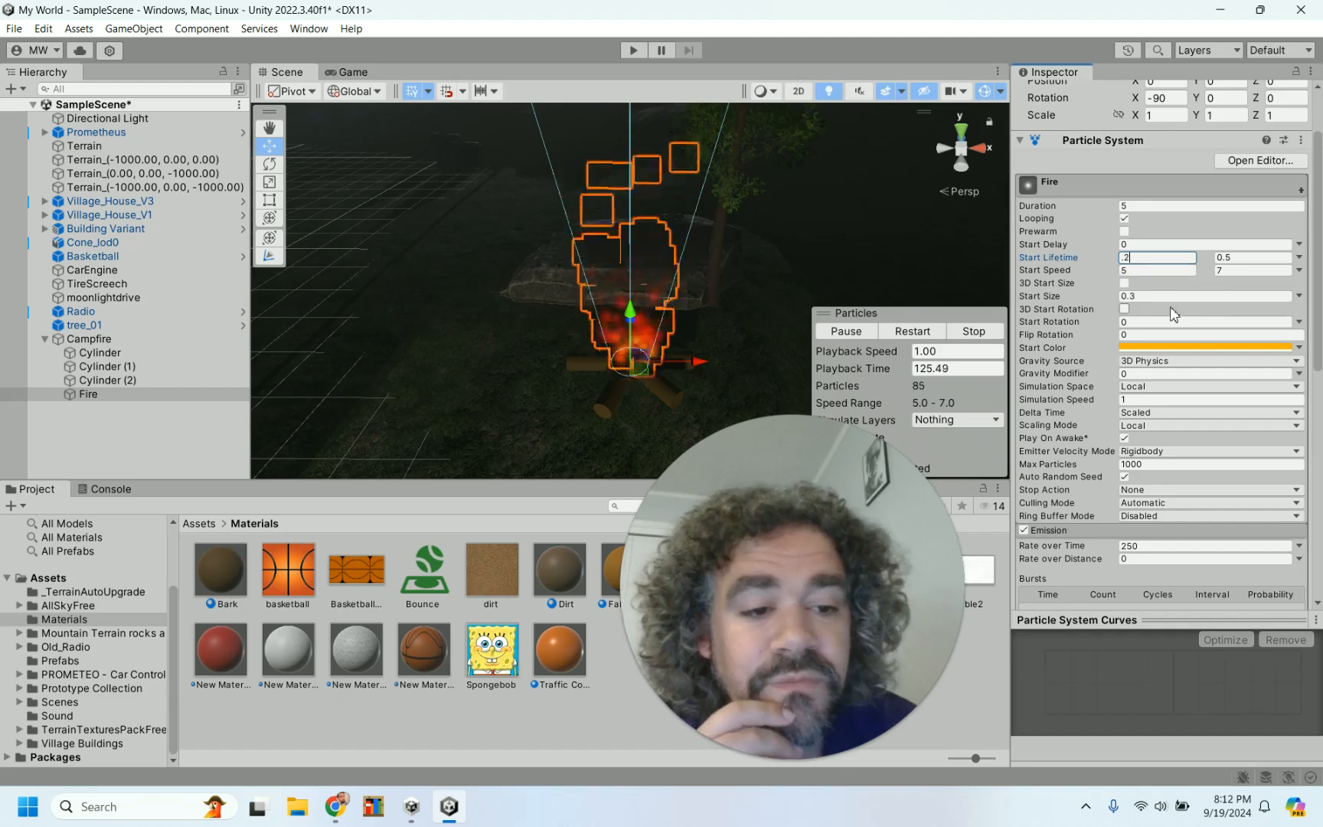
{"action": "left_click", "coordinate": [1299, 296]}
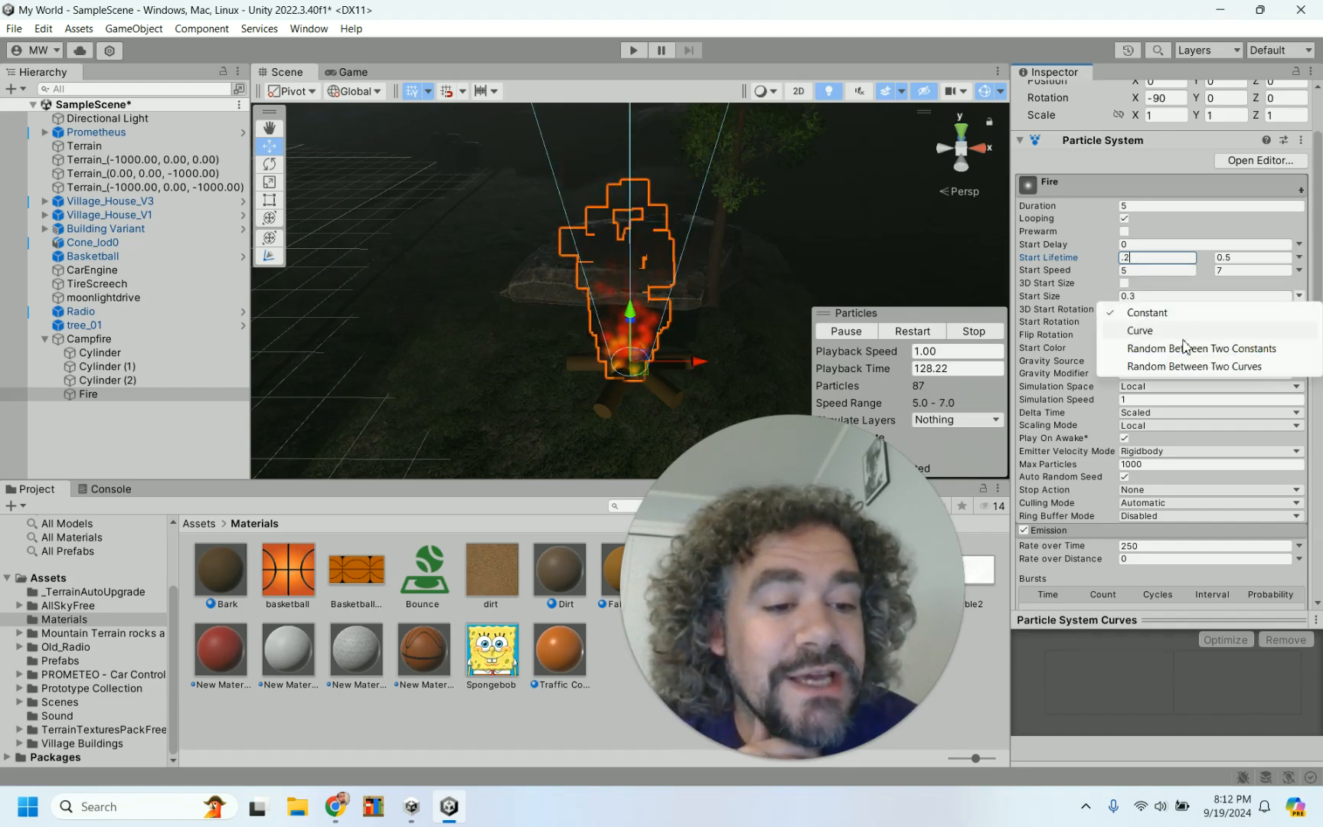
{"action": "left_click", "coordinate": [1183, 350]}
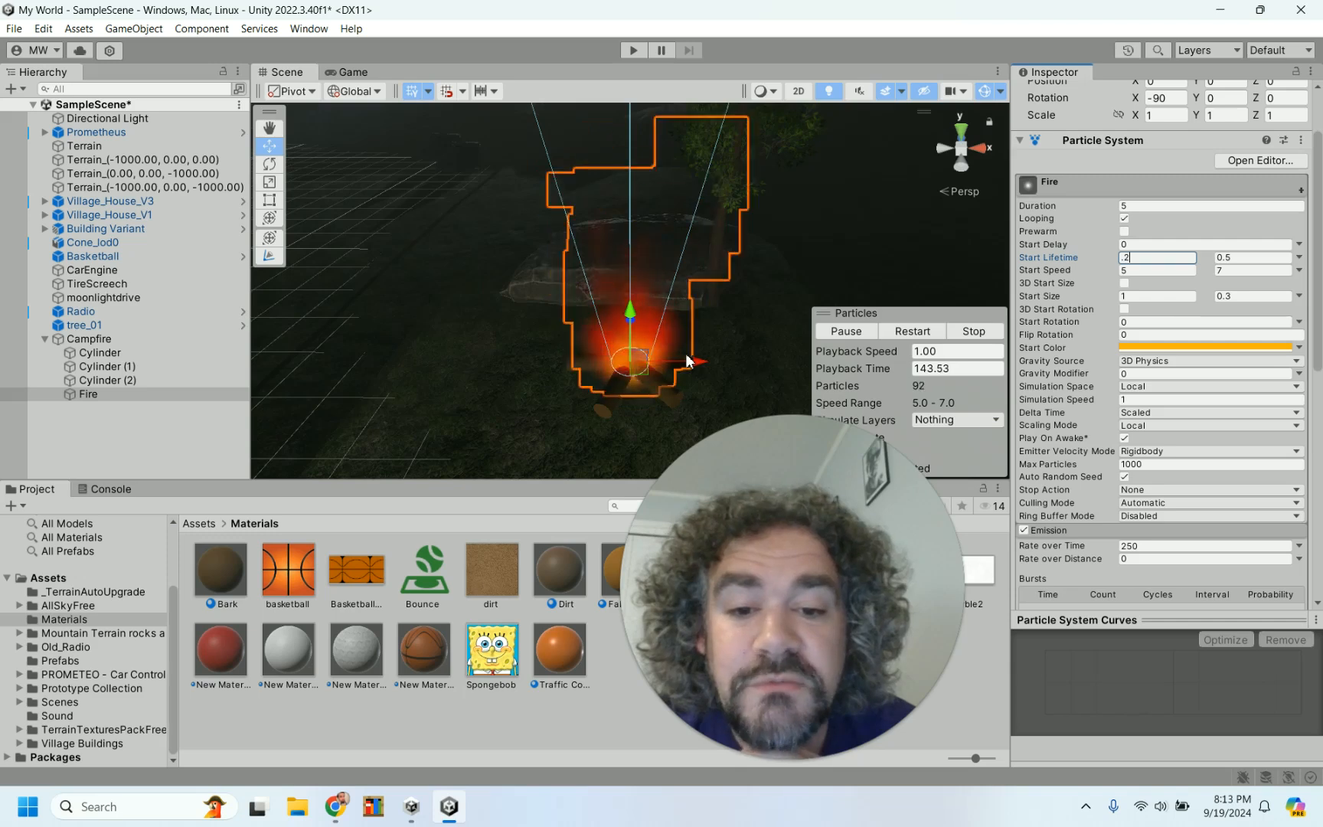
{"action": "left_click", "coordinate": [1164, 295]}
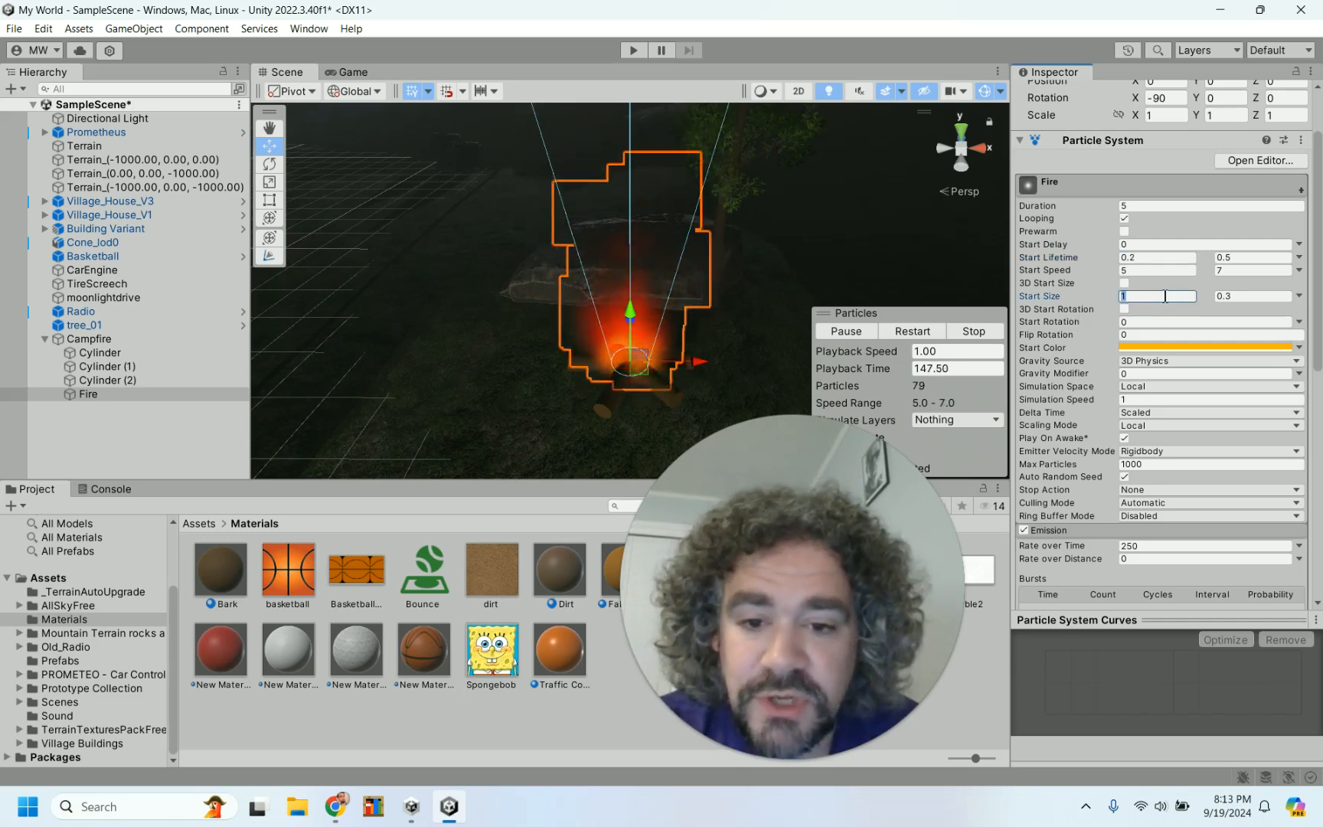
{"action": "type", "text": ".8"}
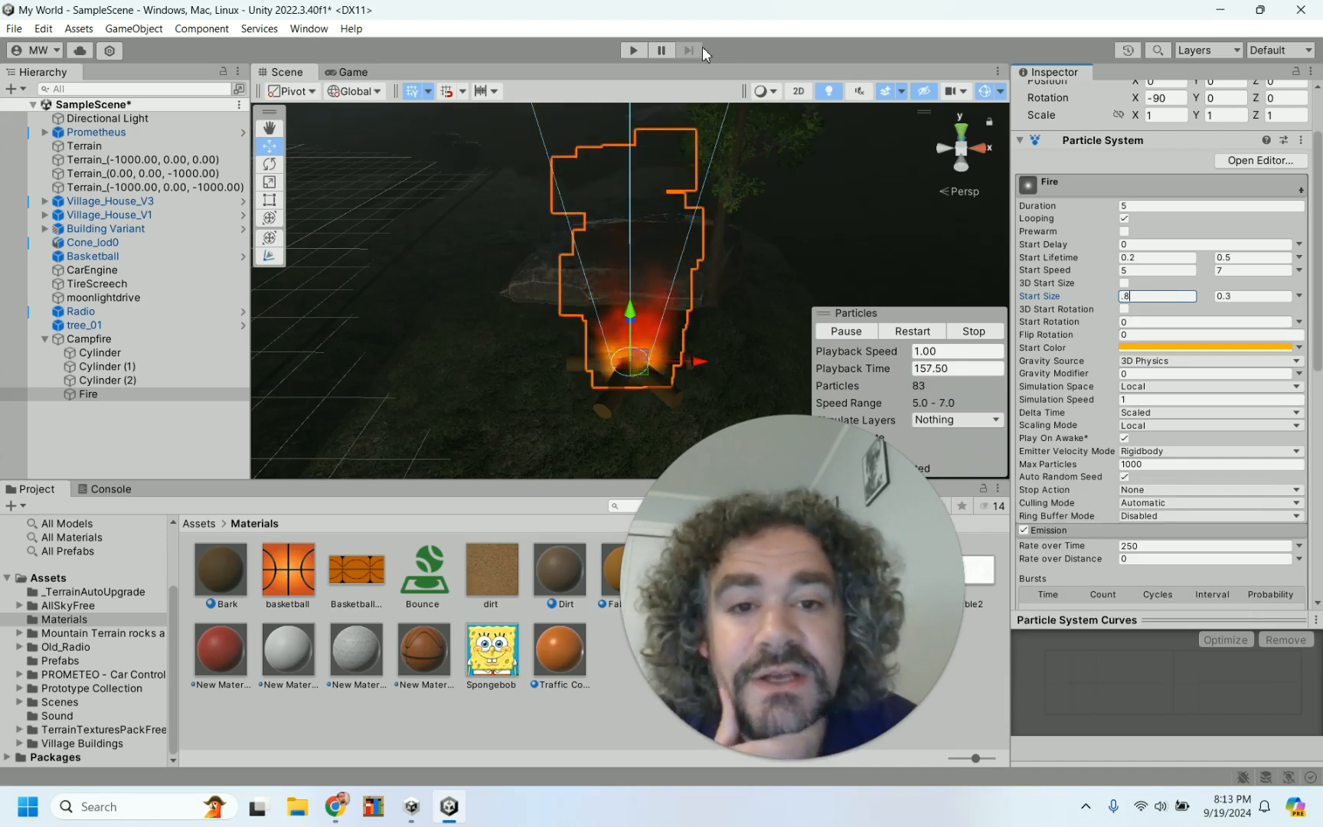
Play-test the scene by driving the car up to the campfire to check the flames, and stop play mode.
{"action": "left_click", "coordinate": [631, 51]}
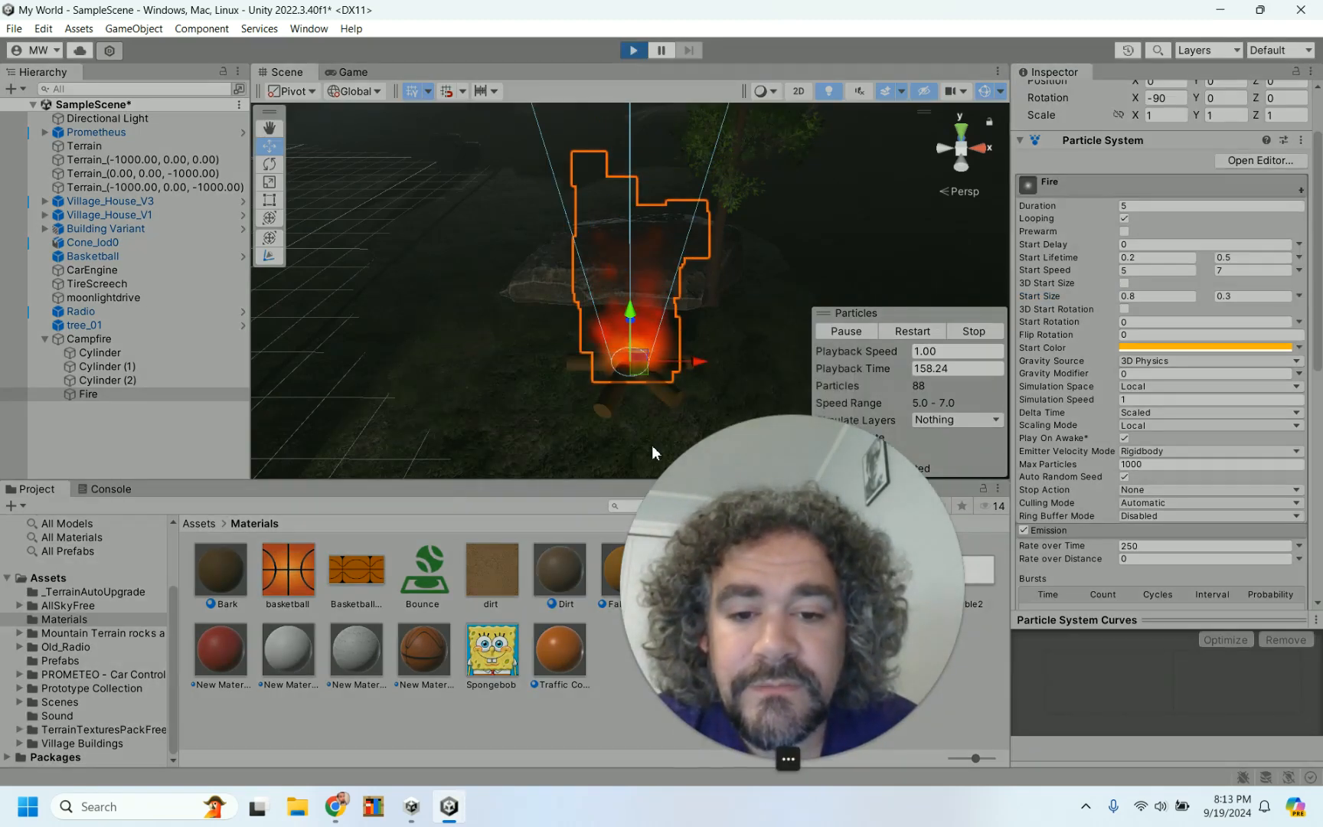
{"action": "key", "text": "w"}
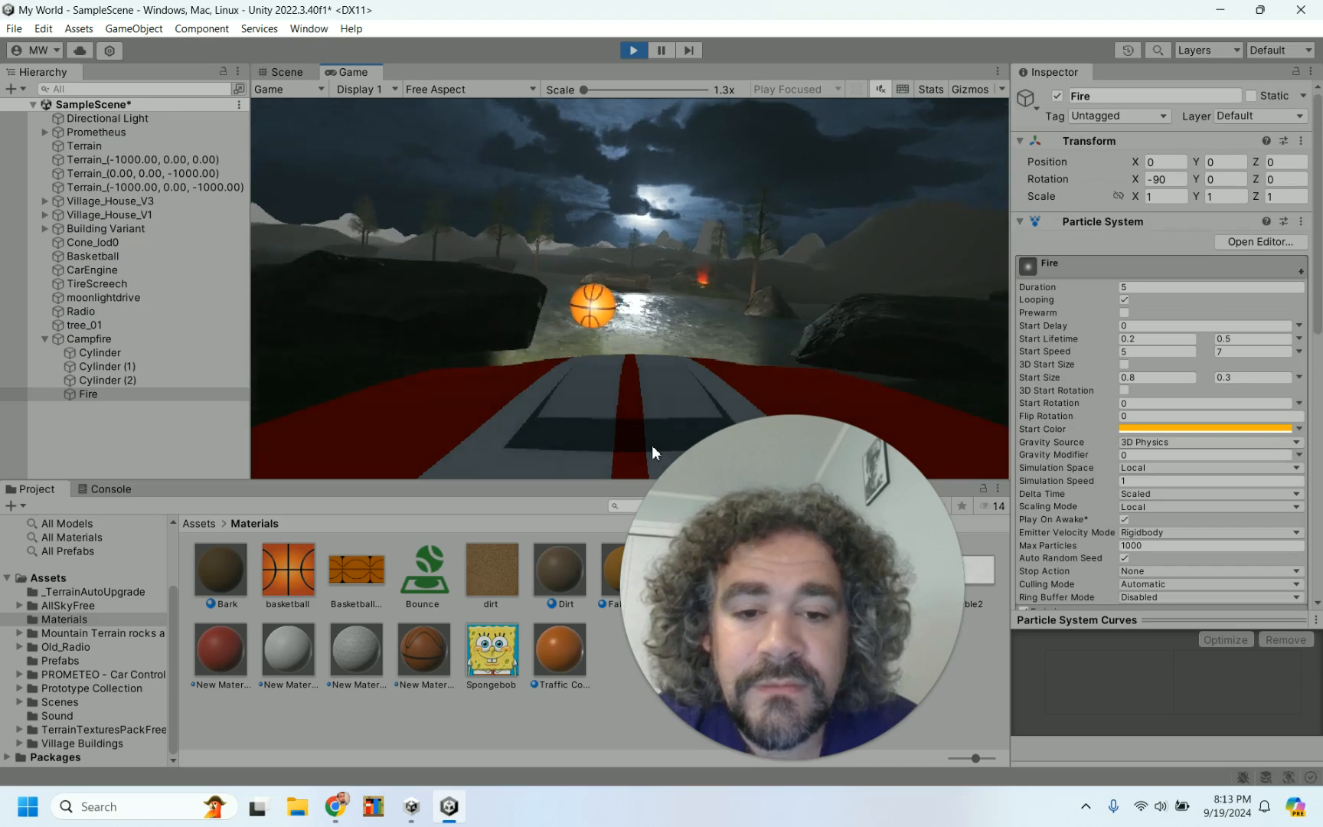
{"action": "key", "text": "d"}
{"action": "key", "text": "a"}
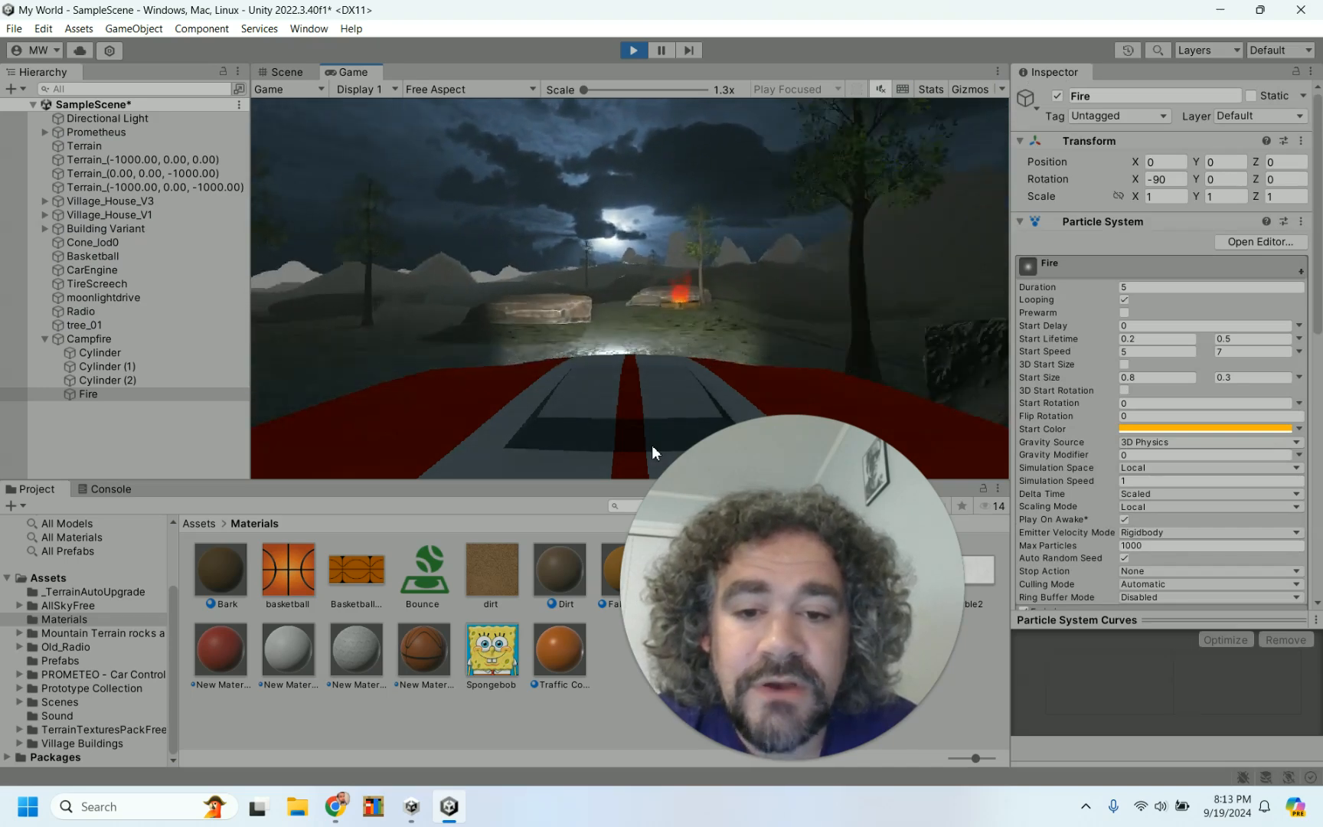
{"action": "key", "text": "d"}
{"action": "key", "text": "s"}
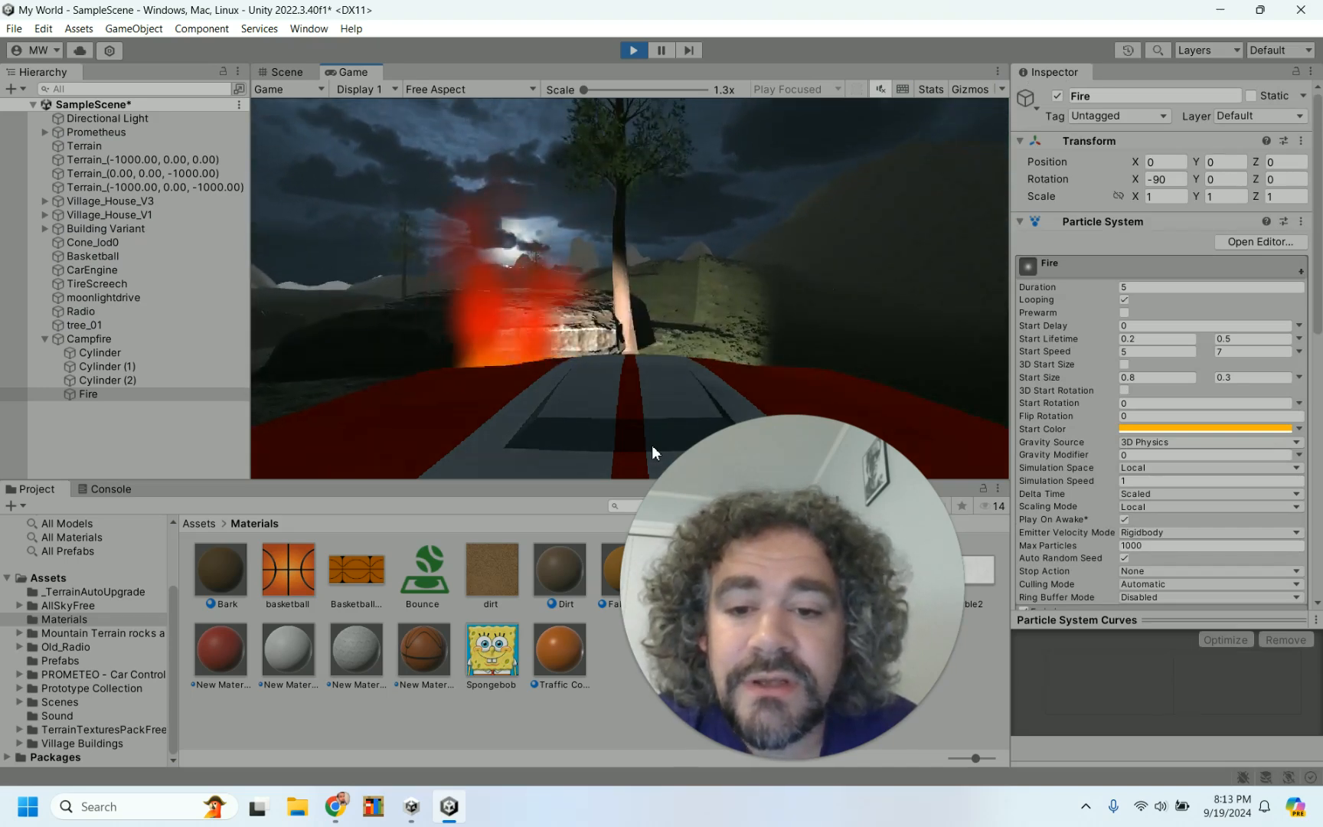
{"action": "key", "text": "s"}
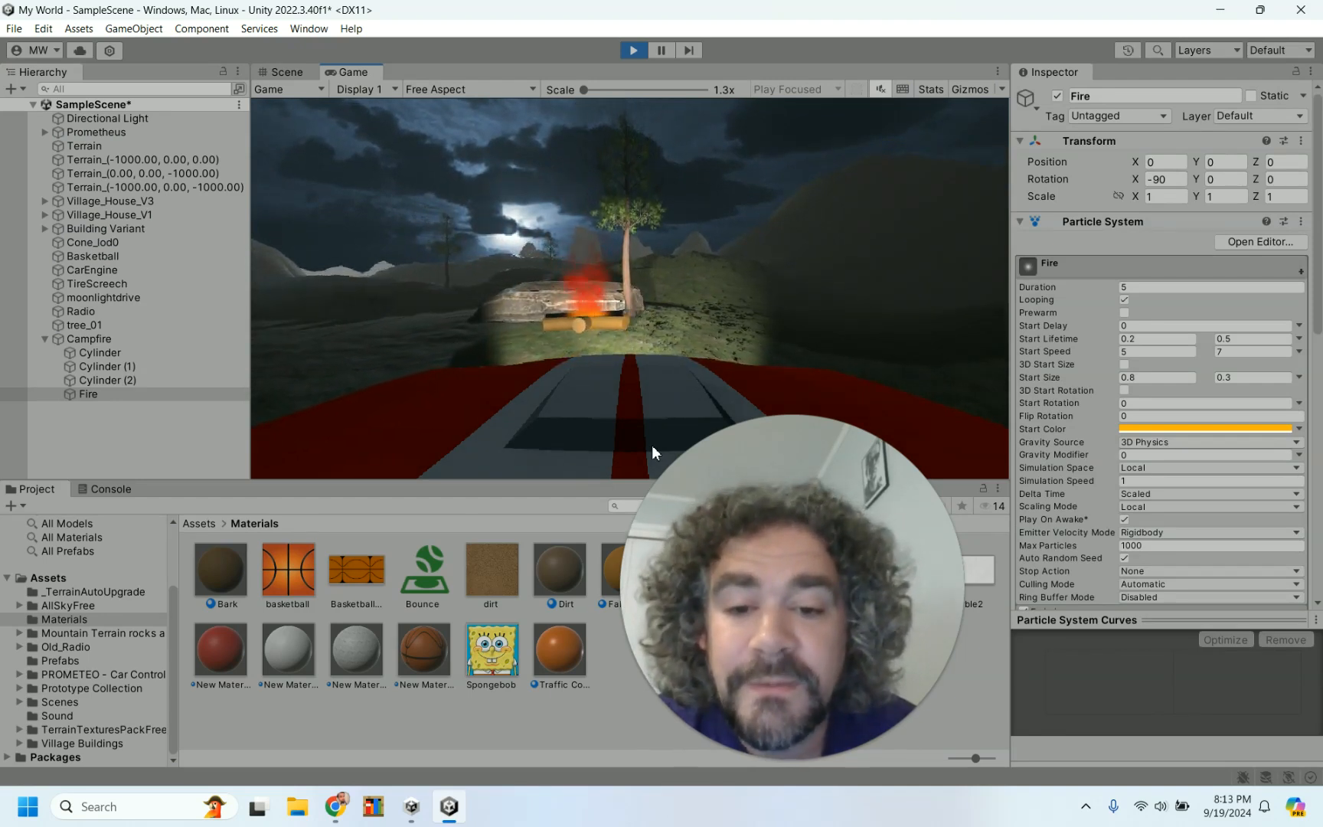
{"action": "left_click", "coordinate": [635, 52]}
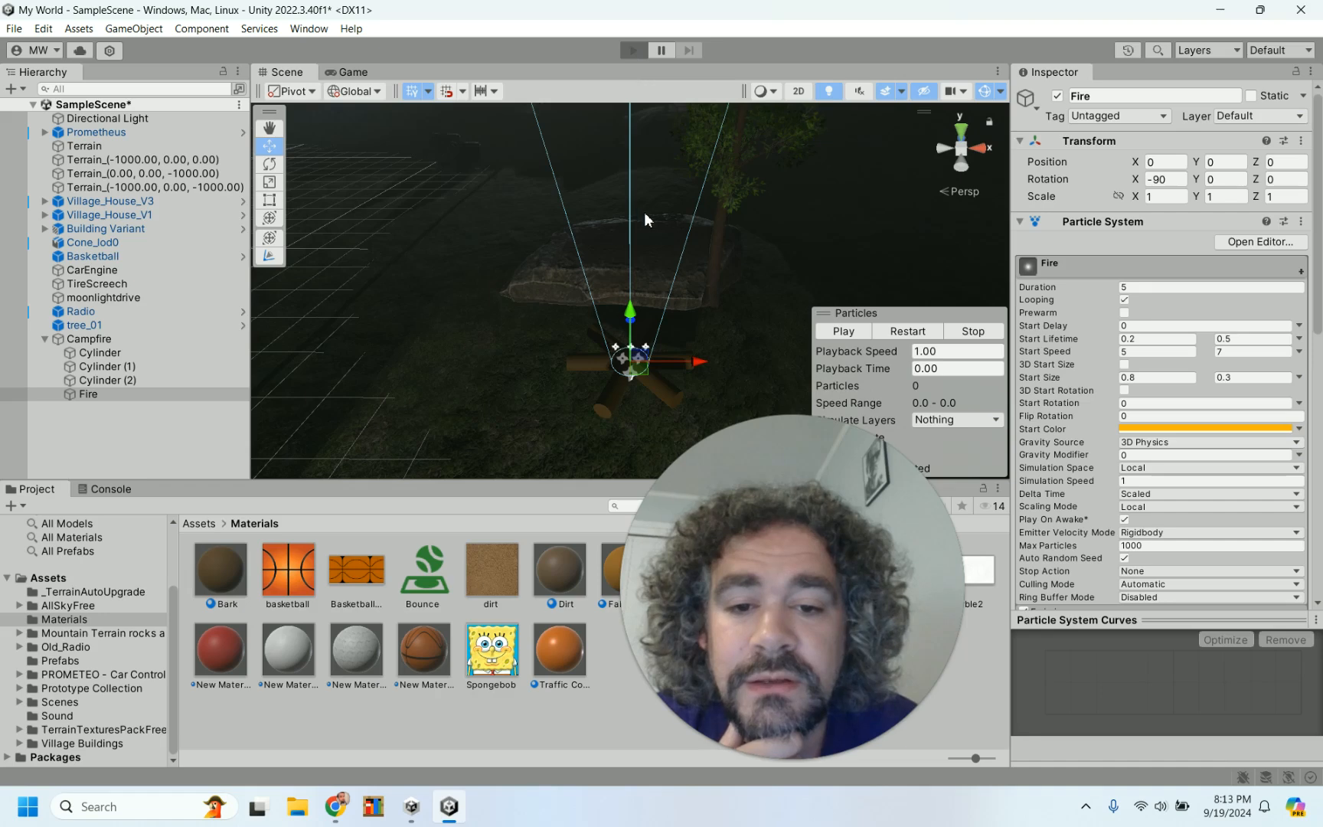
Play-test how the fire starts, enable Prewarm on the Fire particle system, and test the scene again.
{"action": "key", "text": "ctrl+p"}
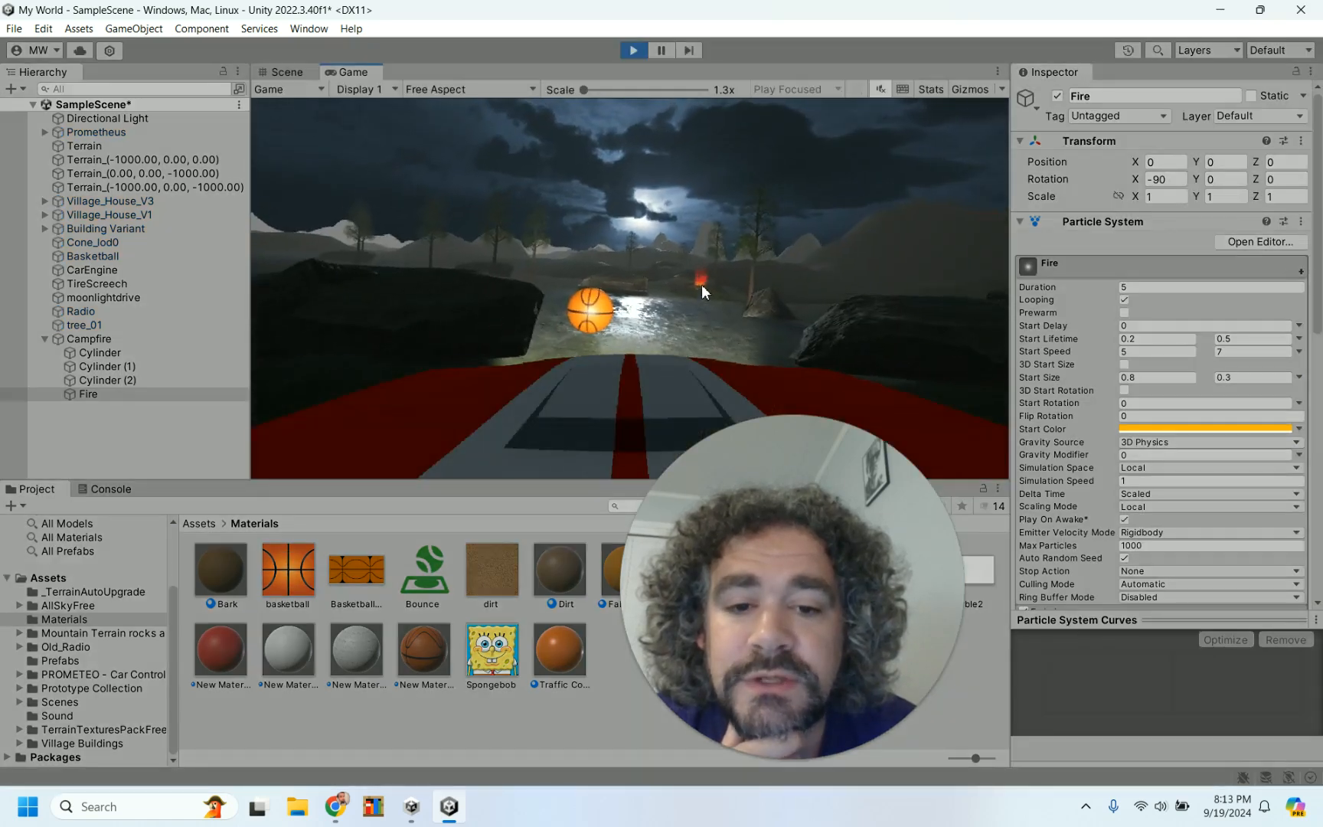
{"action": "left_click", "coordinate": [633, 51]}
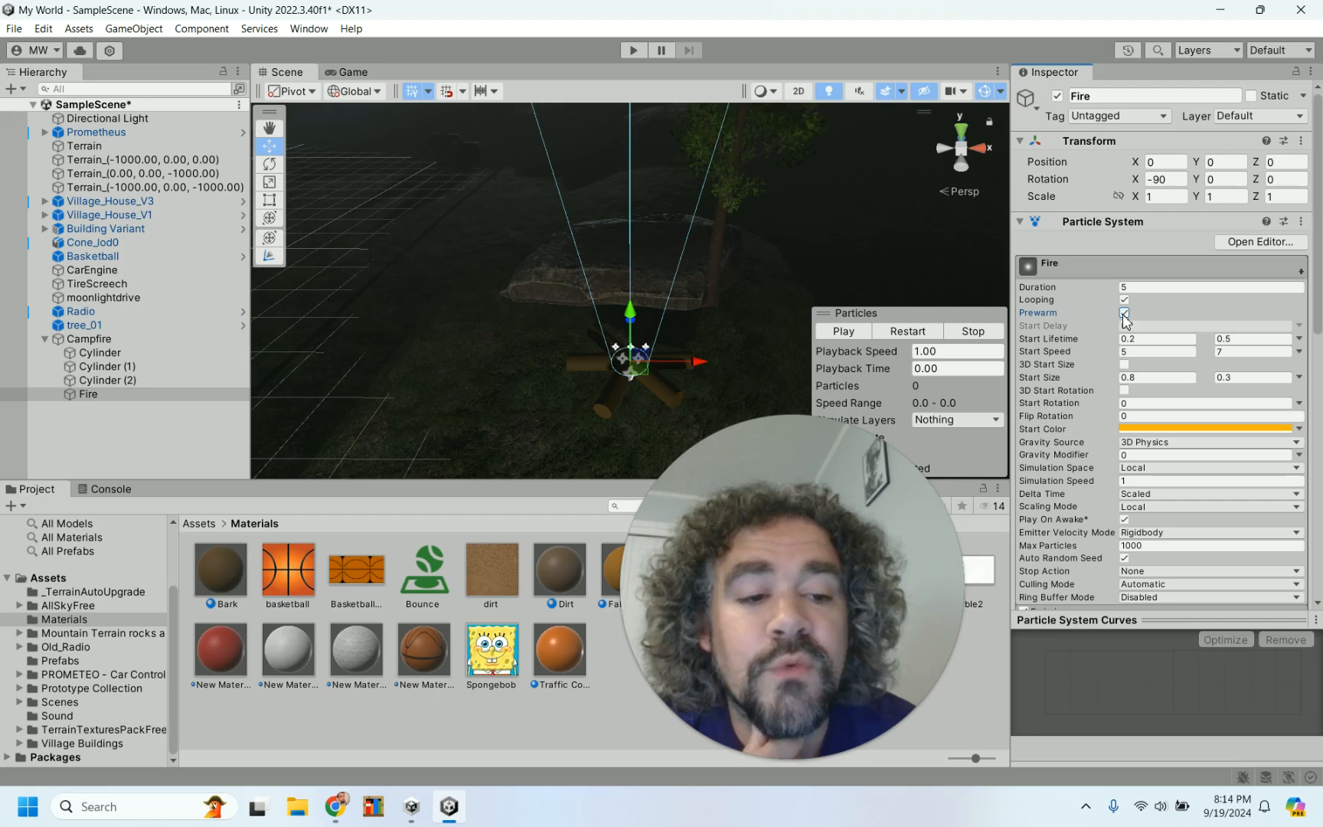
{"action": "left_click", "coordinate": [636, 52]}
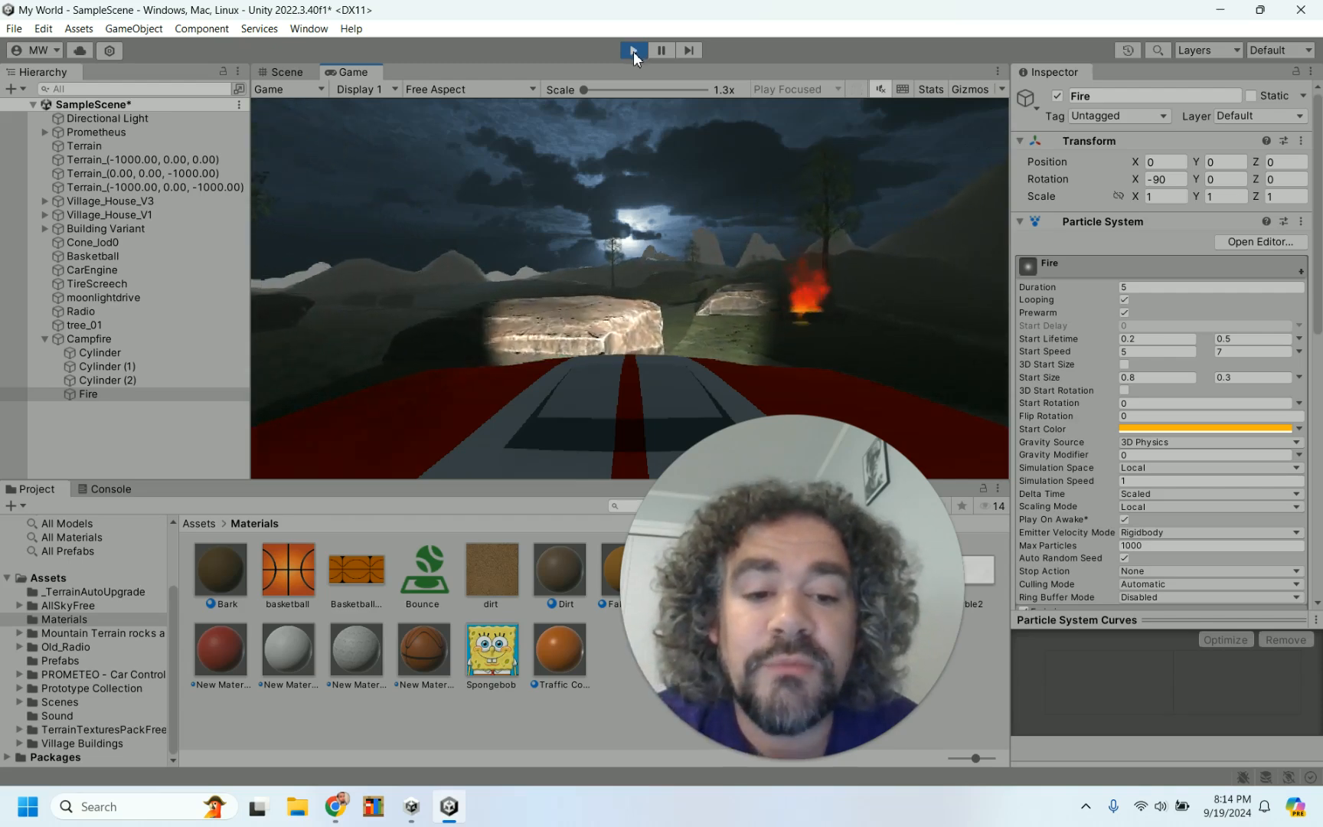
{"action": "left_click", "coordinate": [634, 55]}
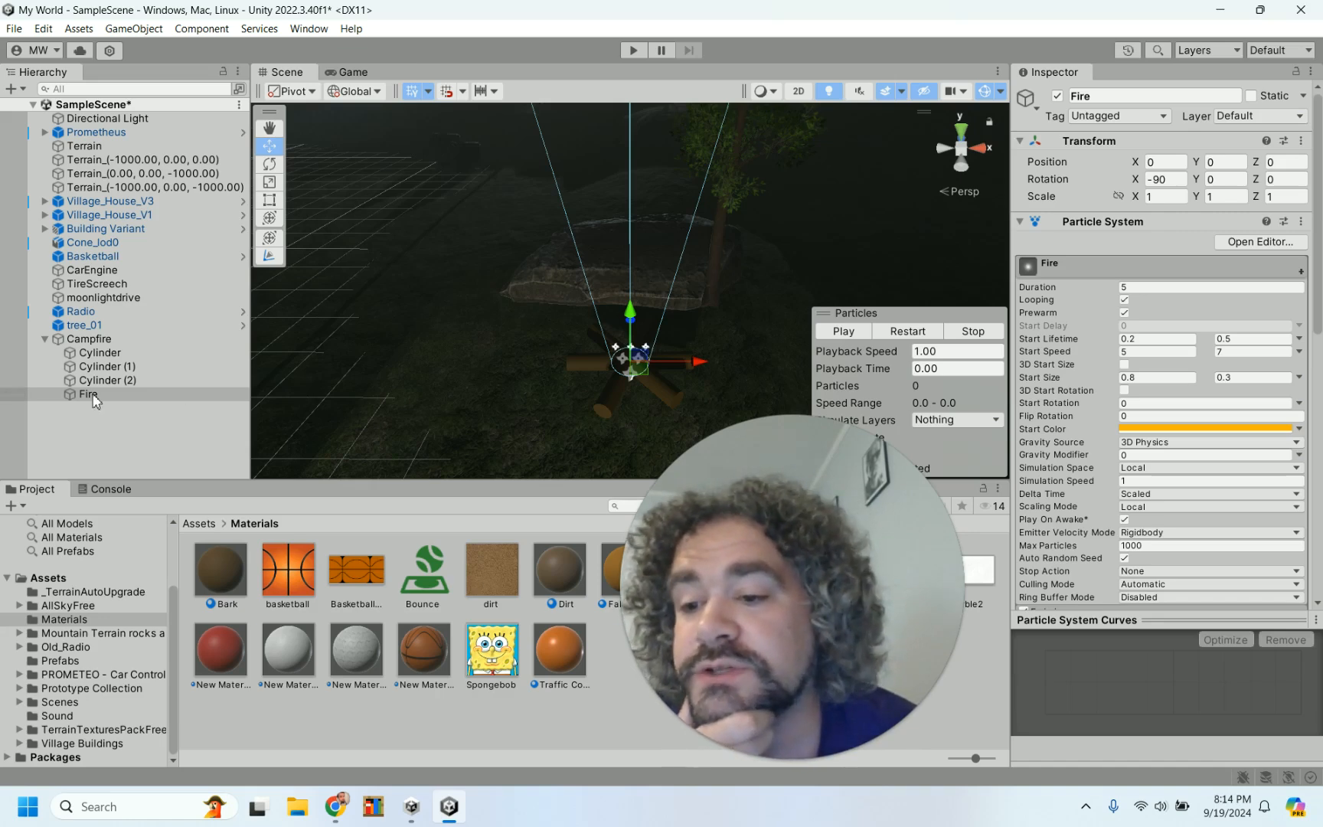
Add a second particle system as a child of the Campfire object.
{"action": "left_click", "coordinate": [91, 339]}
{"action": "right_click", "coordinate": [93, 340]}
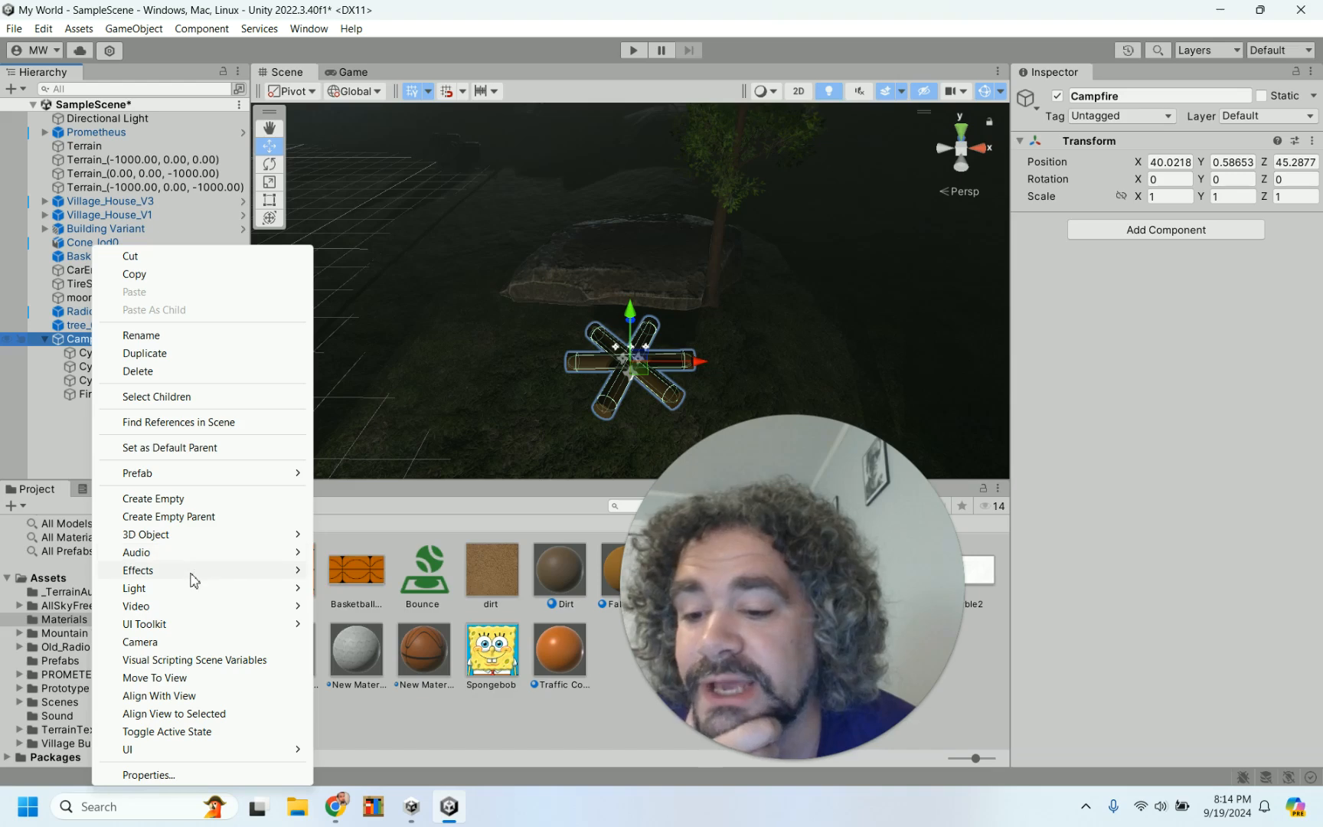
{"action": "mouse_move", "coordinate": [194, 572]}
{"action": "left_click", "coordinate": [377, 573]}
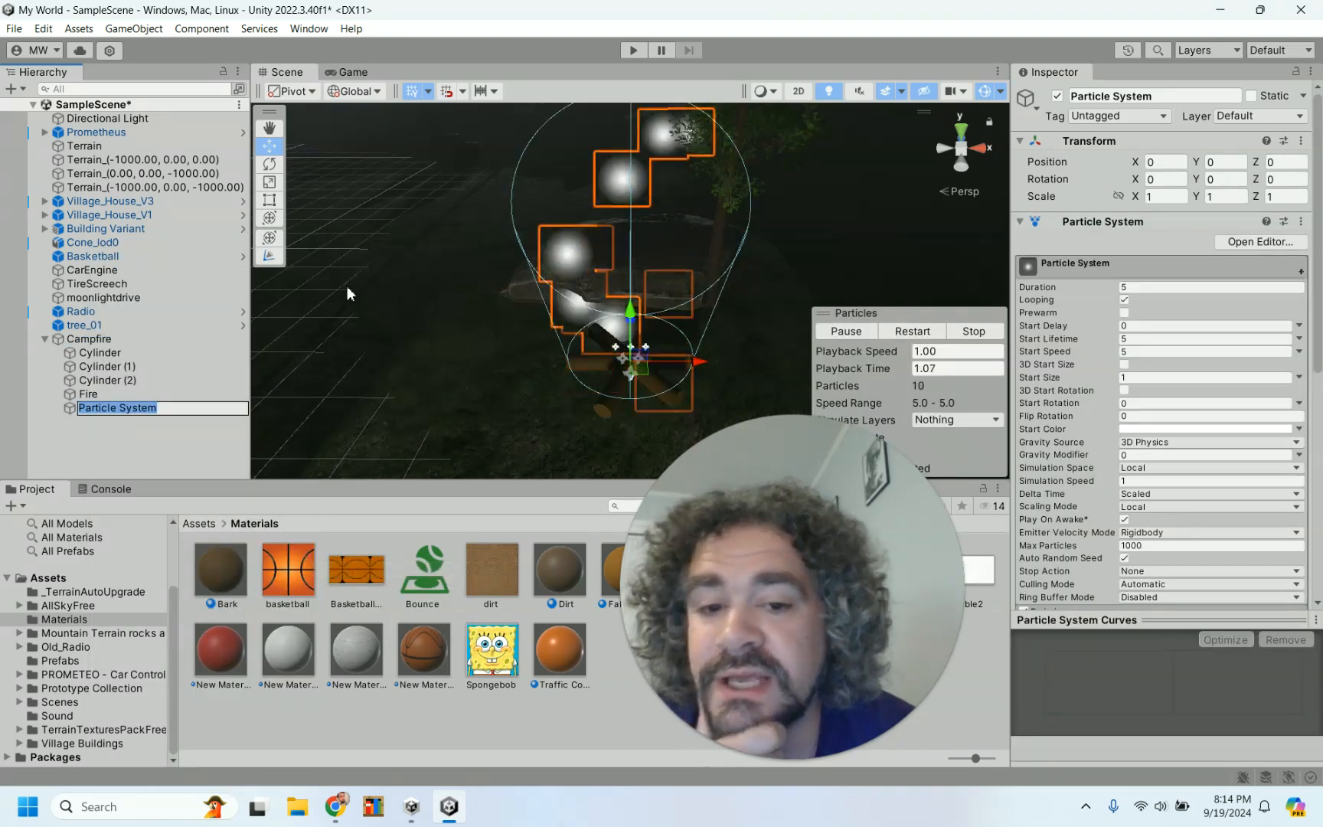
{"action": "scroll", "coordinate": [741, 268], "scroll_direction": "down", "scroll_amount": 5}
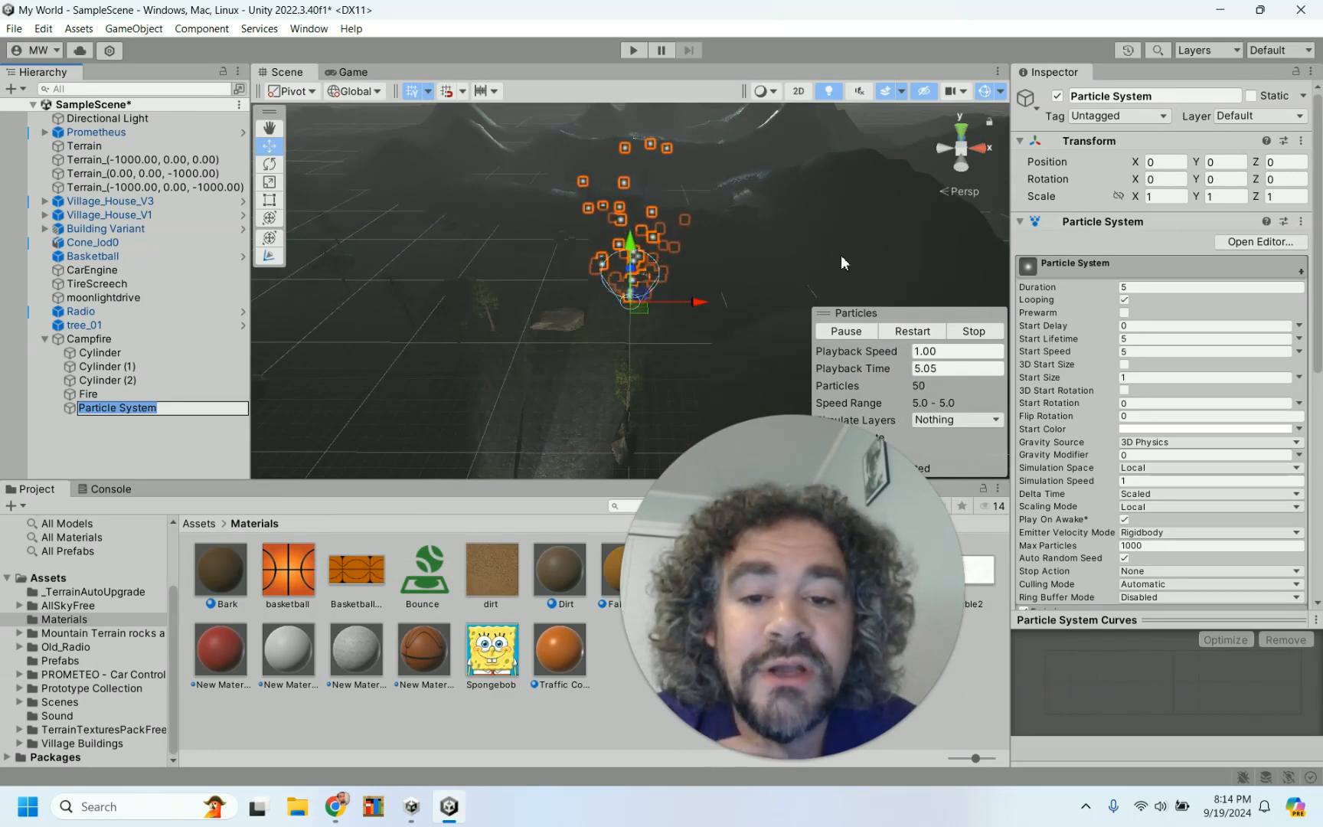
Enable Color over Lifetime on the new particle system and set the gradient's starting color key to black 000000.
{"action": "scroll", "coordinate": [1053, 417], "scroll_direction": "down", "scroll_amount": 8}
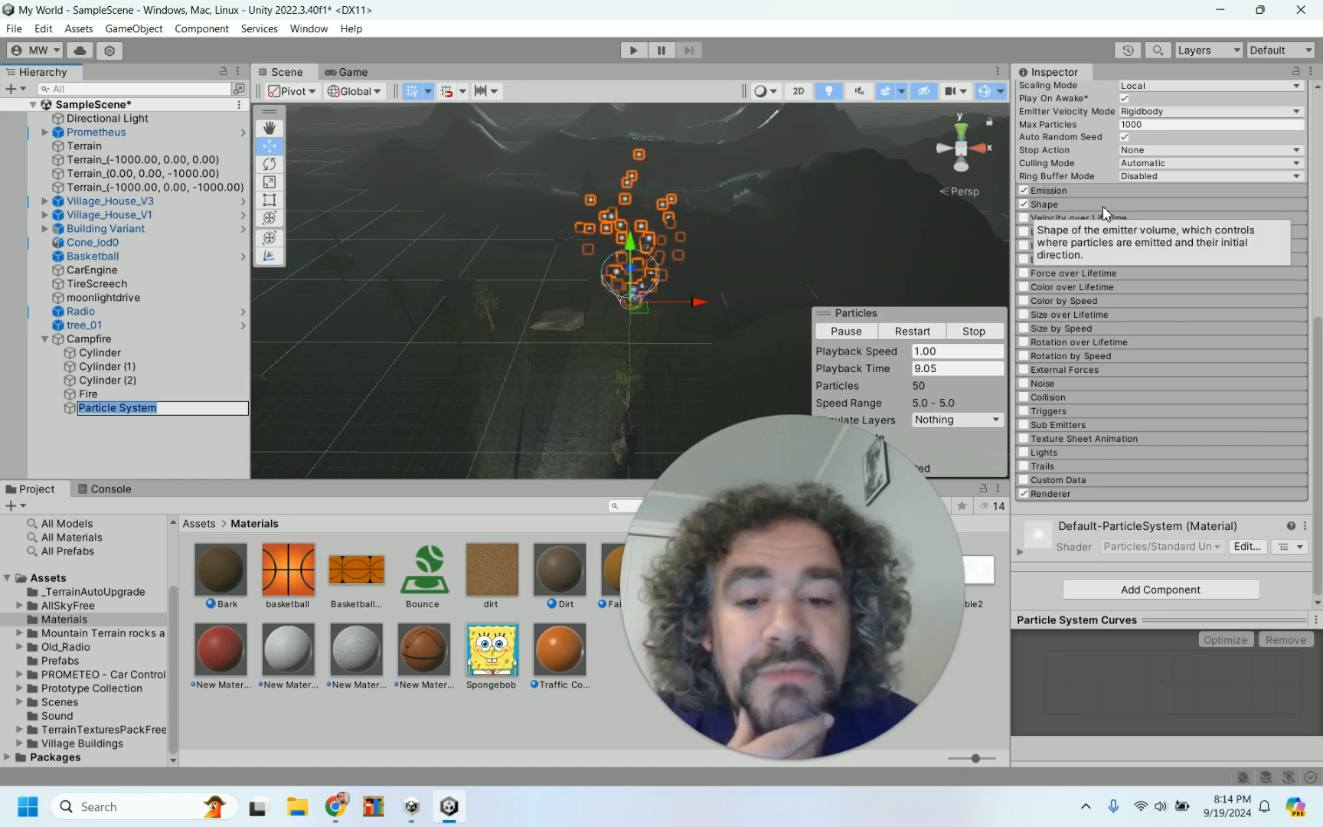
{"action": "left_click", "coordinate": [1107, 288]}
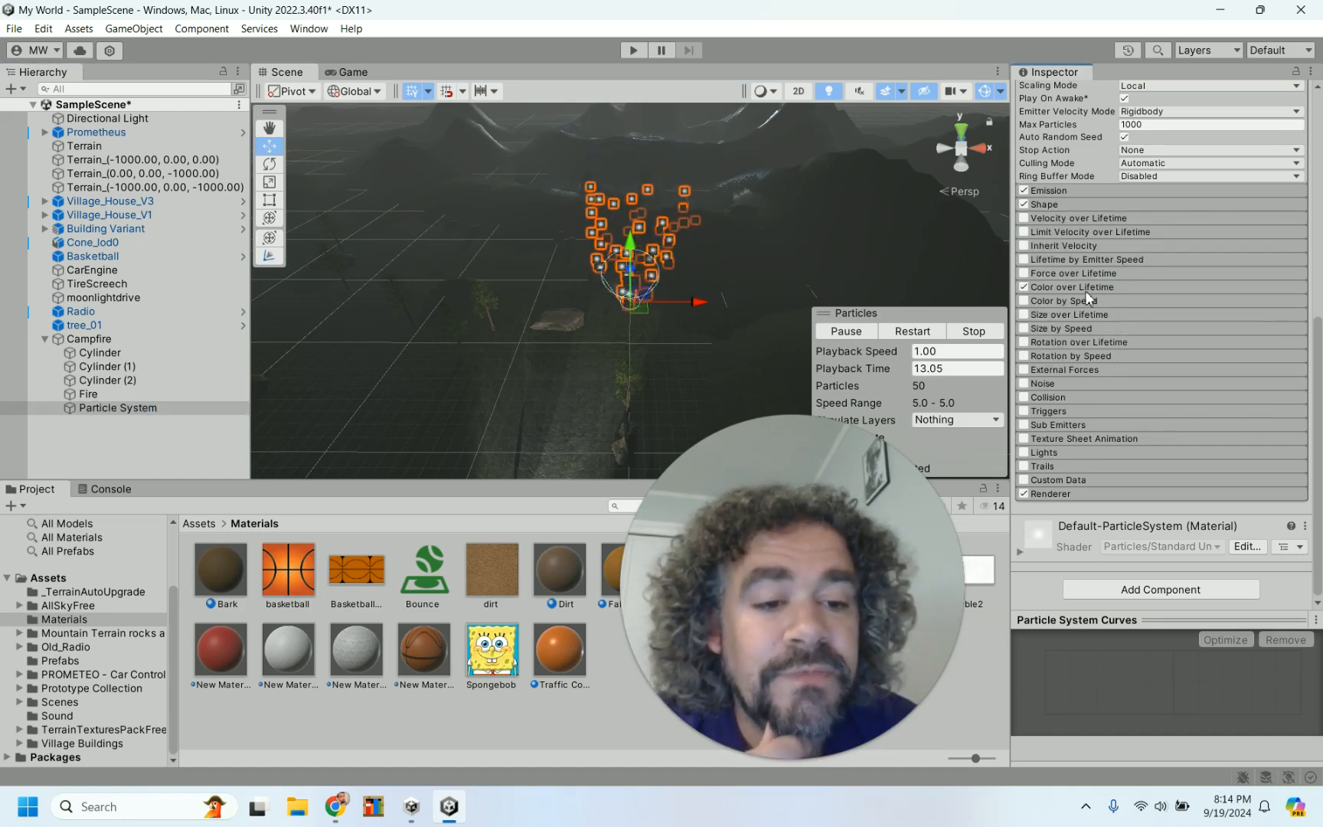
{"action": "left_click", "coordinate": [1107, 287]}
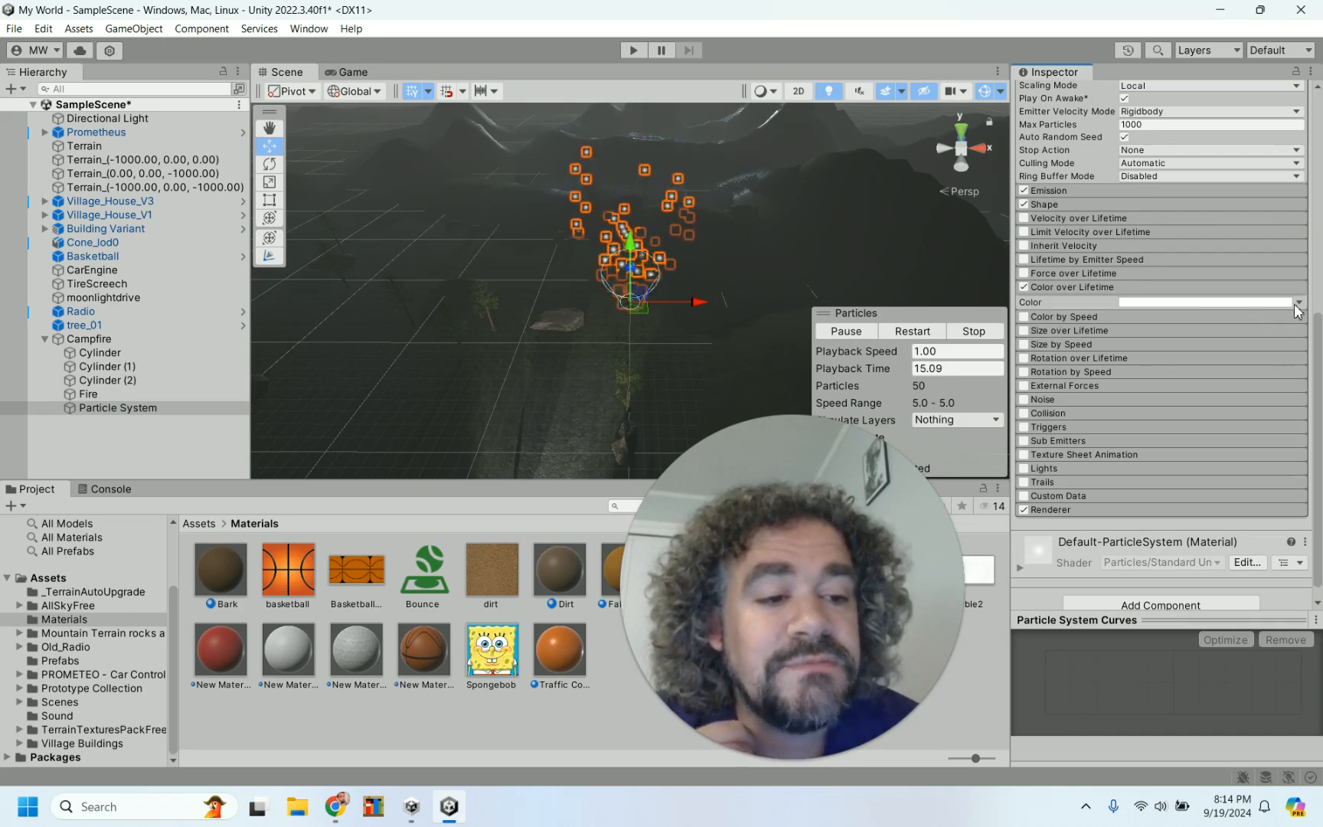
{"action": "left_click", "coordinate": [1267, 303]}
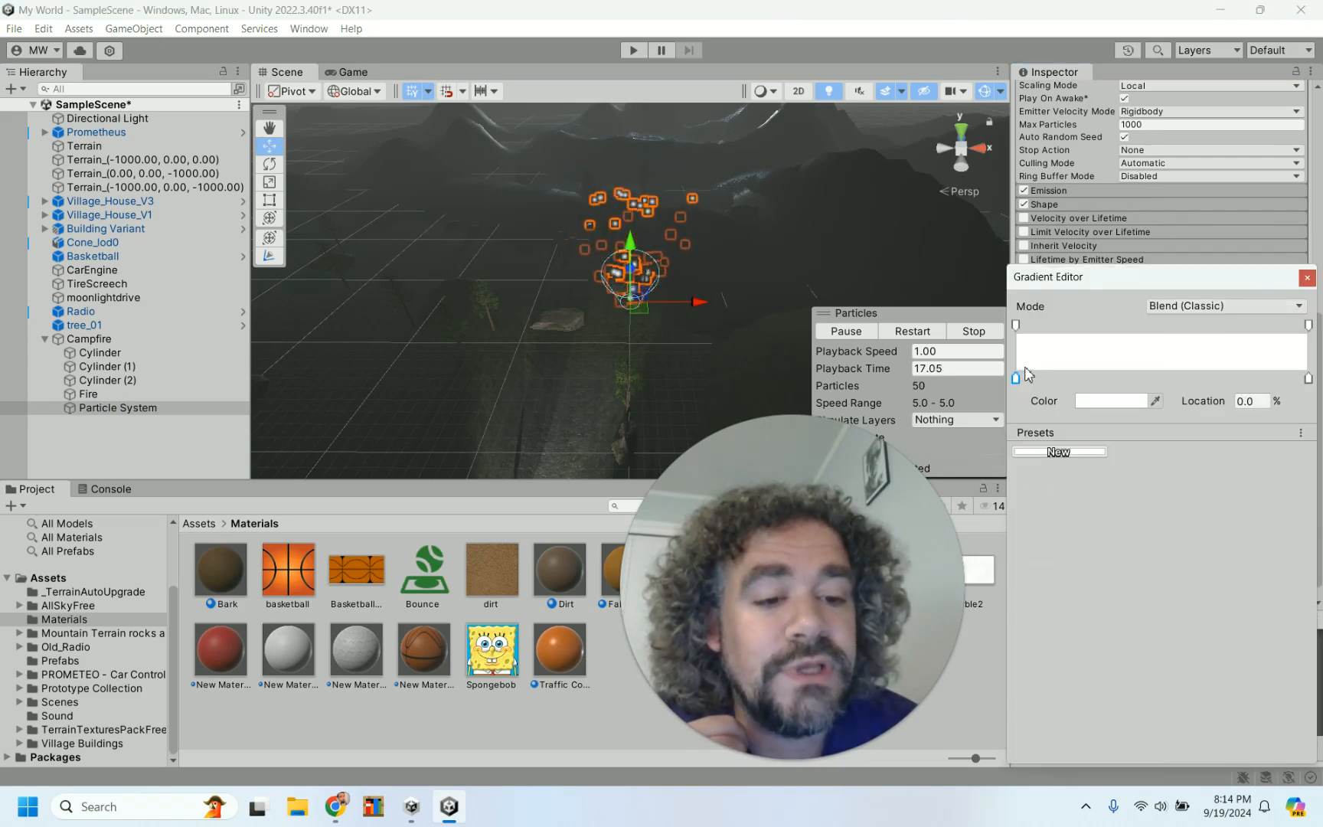
{"action": "left_click", "coordinate": [1087, 401]}
{"action": "left_click_drag", "start_coordinate": [1149, 484], "coordinate": [1244, 589]}
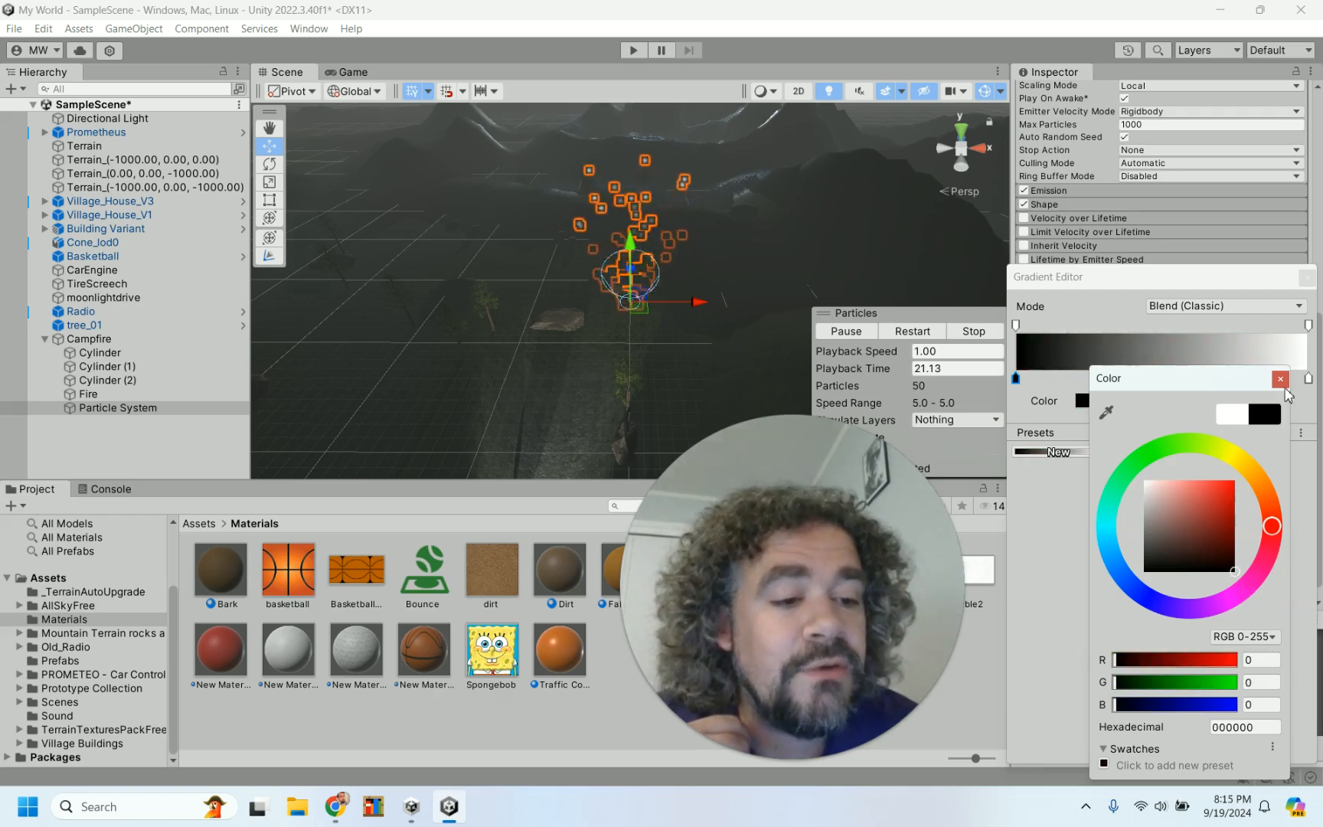
{"action": "left_click", "coordinate": [1285, 389]}
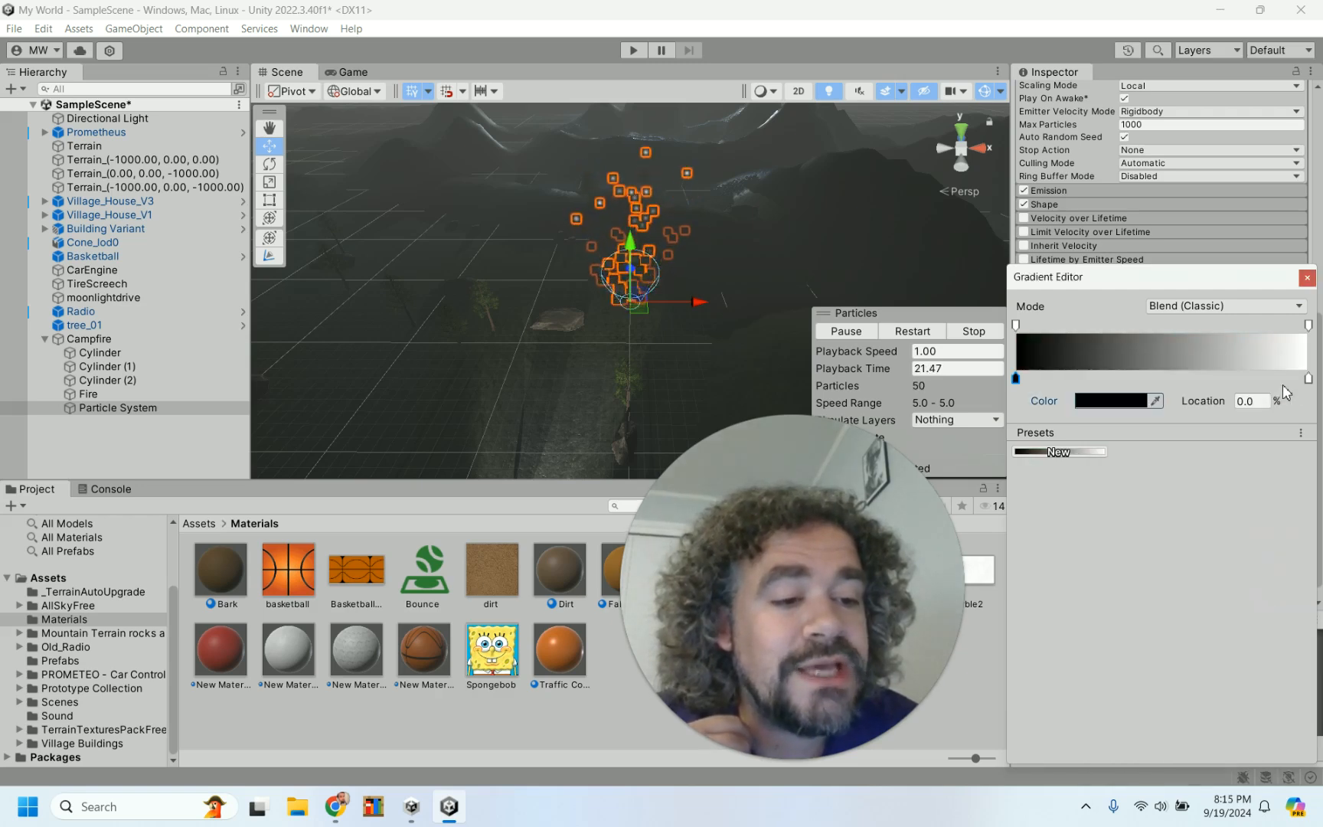
Set the color key at the 100% end of the gradient to gray 9F9D9D.
{"action": "left_click", "coordinate": [1140, 401]}
{"action": "left_click", "coordinate": [1174, 521]}
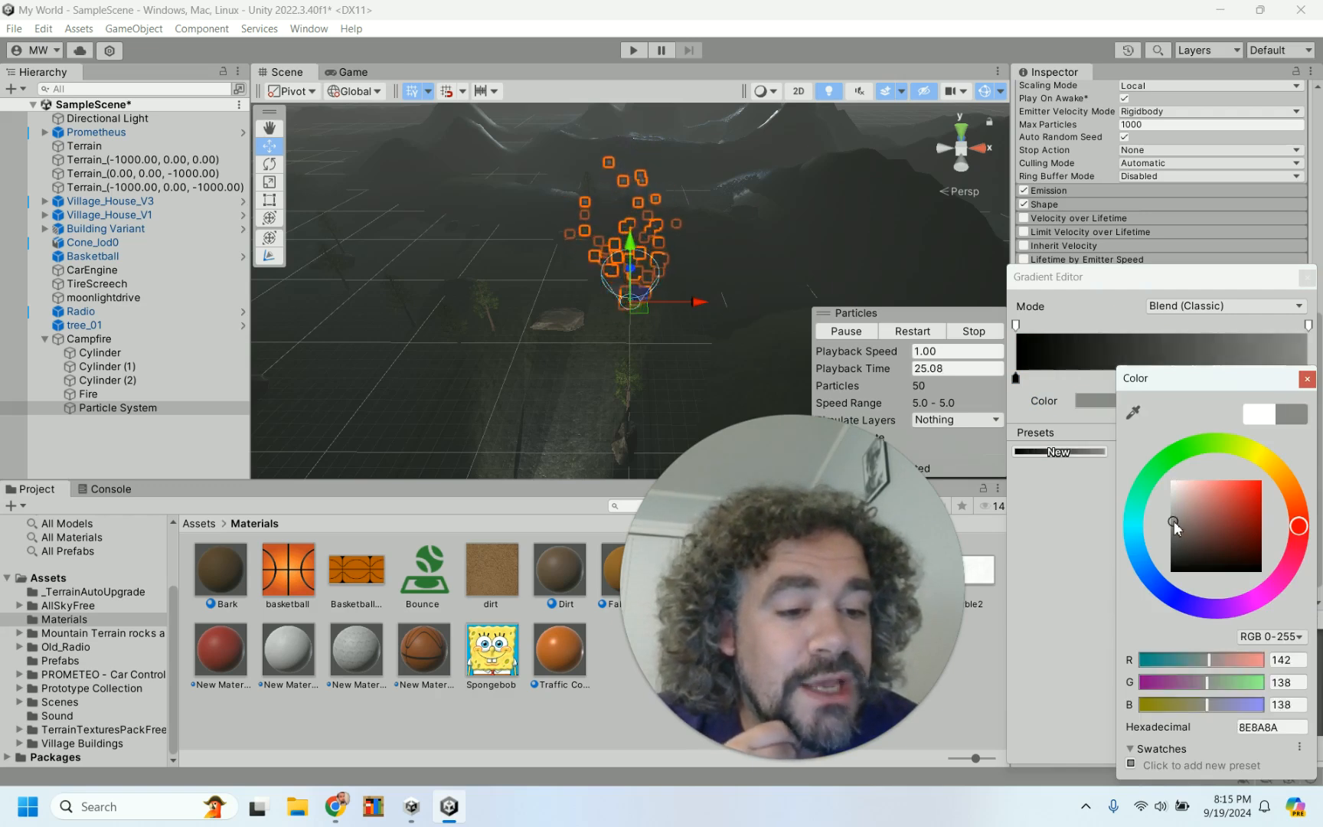
{"action": "left_click", "coordinate": [1172, 515]}
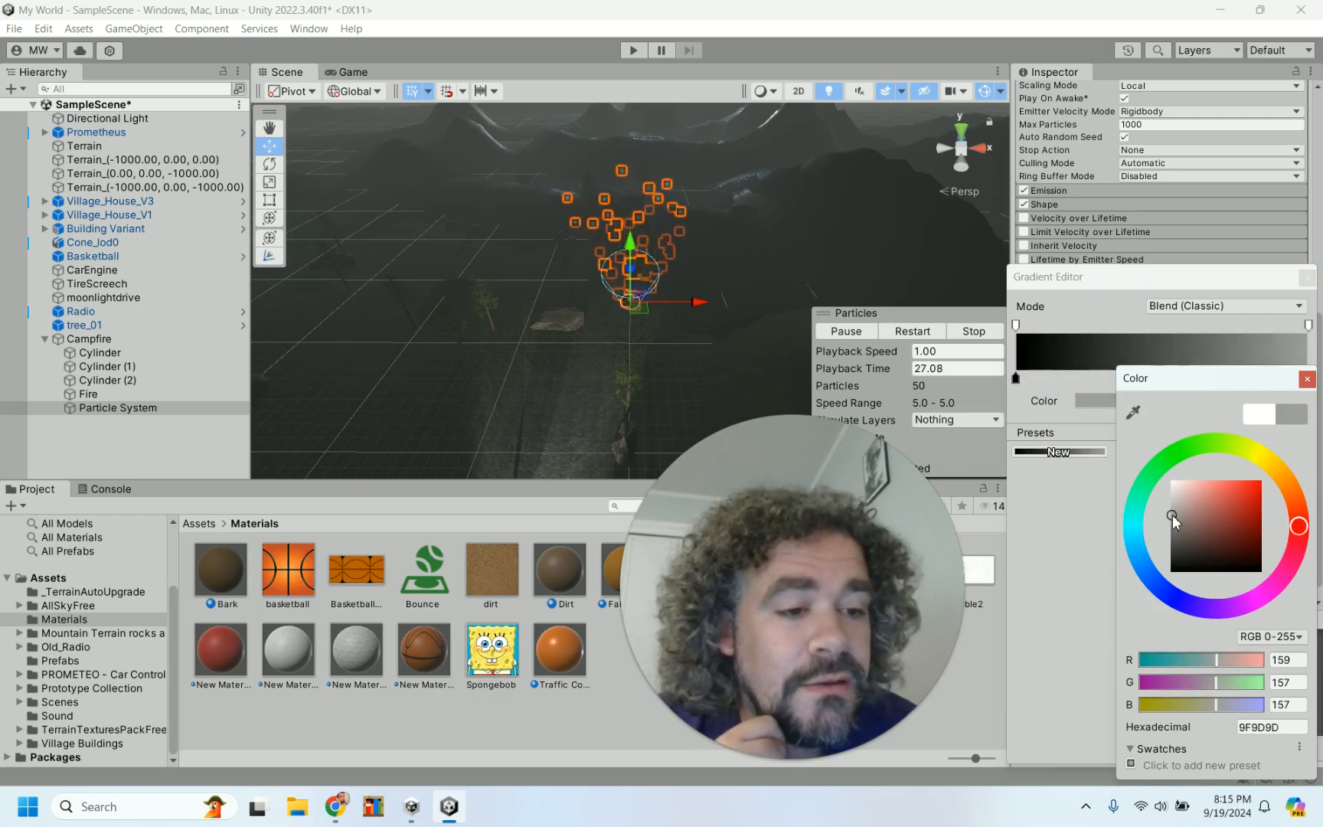
{"action": "left_click", "coordinate": [1307, 380]}
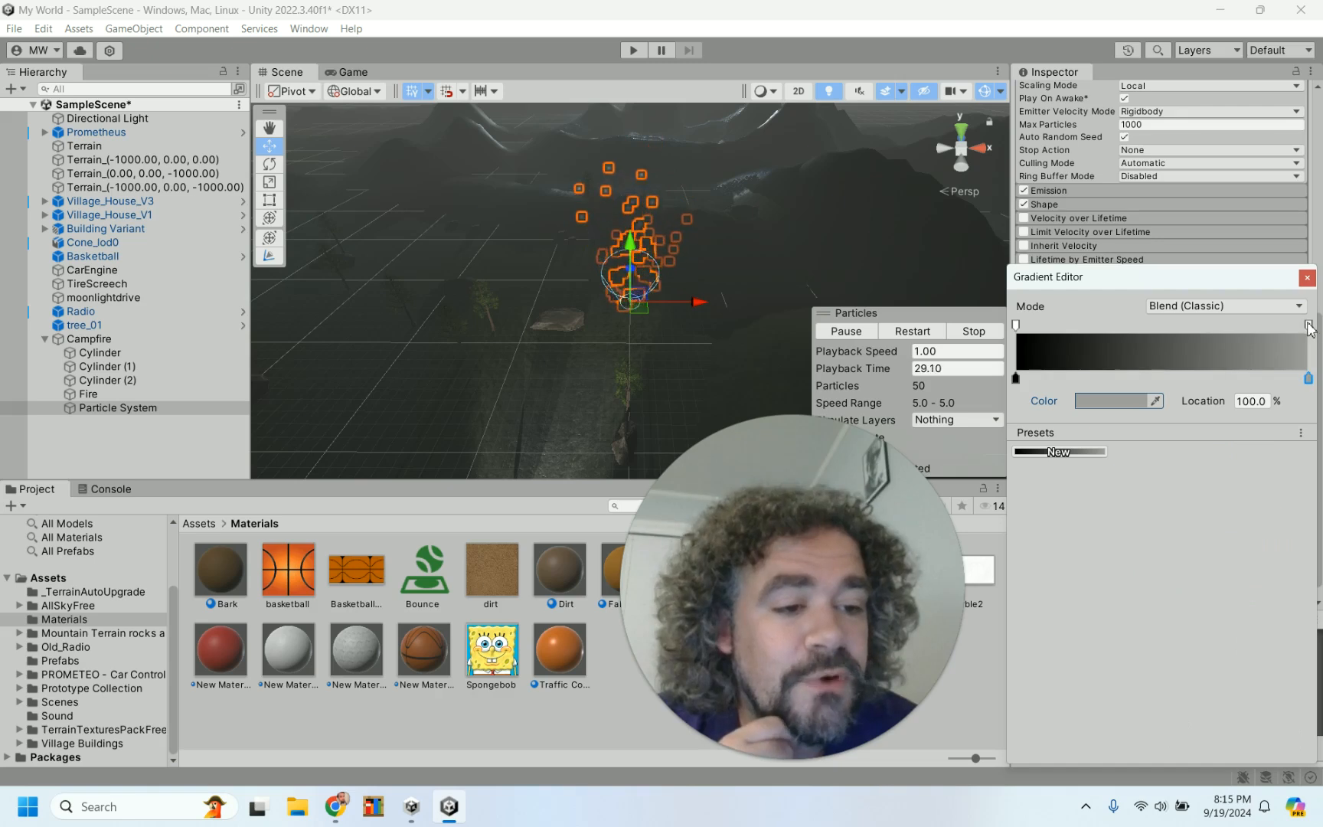
Set the alpha key at 100% of the gradient to 0 and finish editing the gradient.
{"action": "left_click", "coordinate": [1308, 325]}
{"action": "left_click_drag", "start_coordinate": [1129, 401], "coordinate": [1033, 401]}
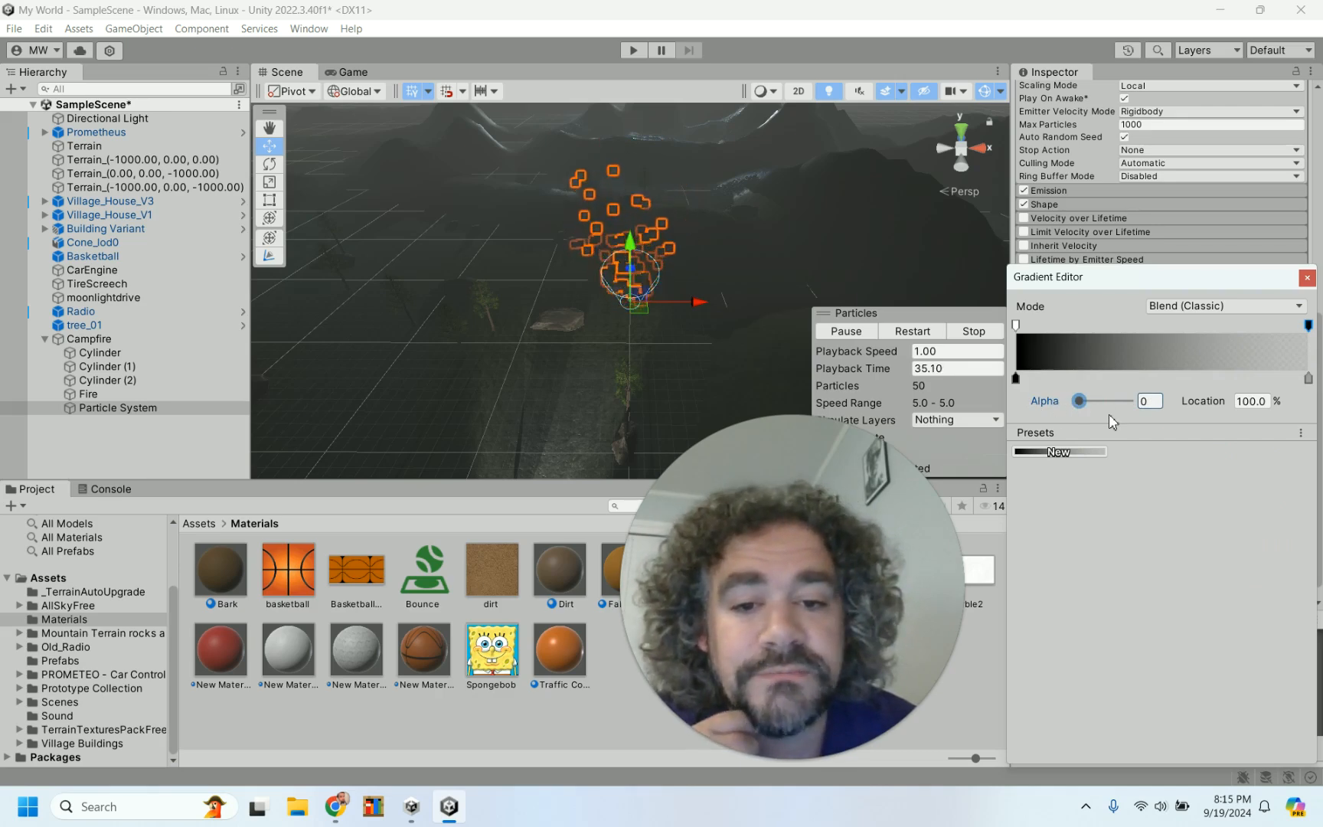
{"action": "left_click", "coordinate": [1306, 278]}
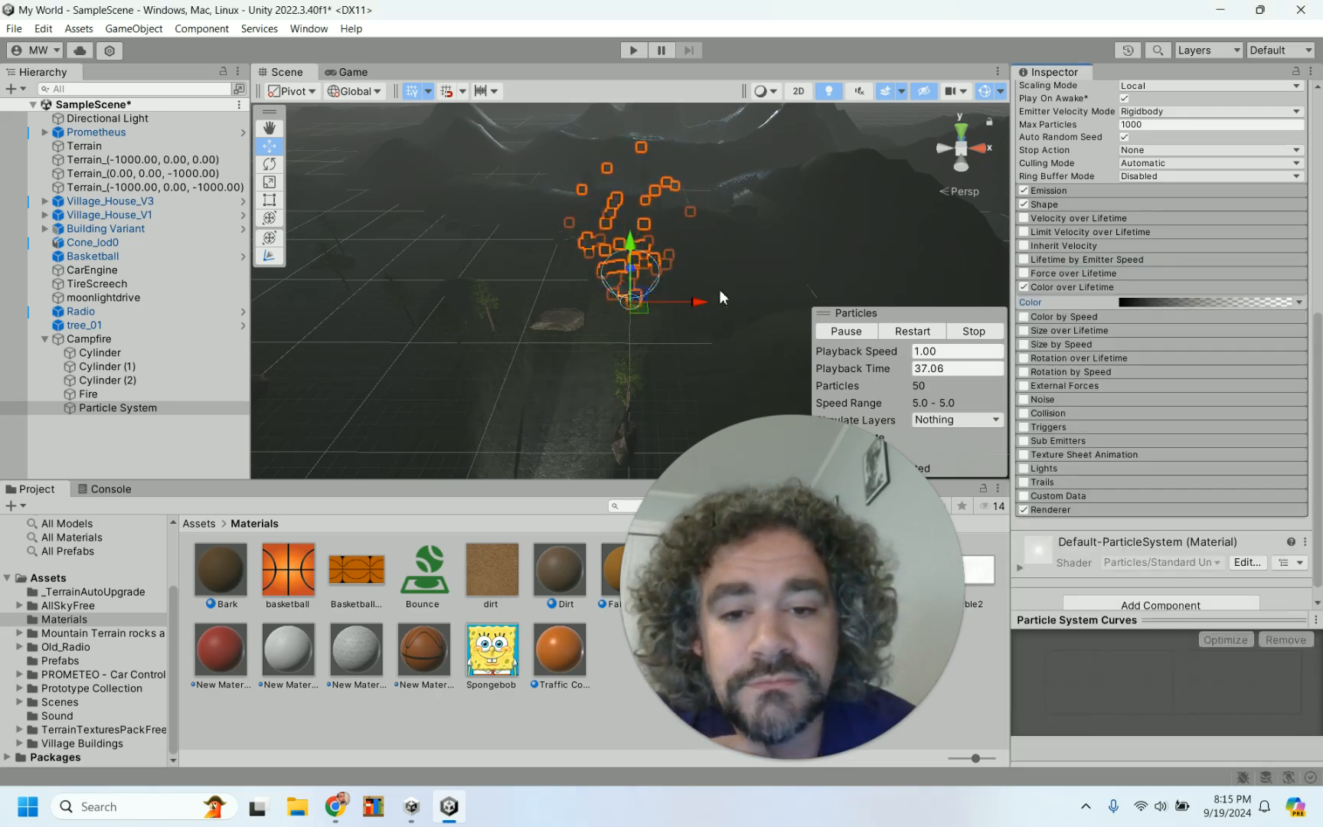
Rotate the new particle system so it emits straight upward, setting its X rotation to -90.
{"action": "scroll", "coordinate": [720, 291], "scroll_direction": "up", "scroll_amount": 5}
{"action": "scroll", "coordinate": [719, 289], "scroll_direction": "up", "scroll_amount": 3}
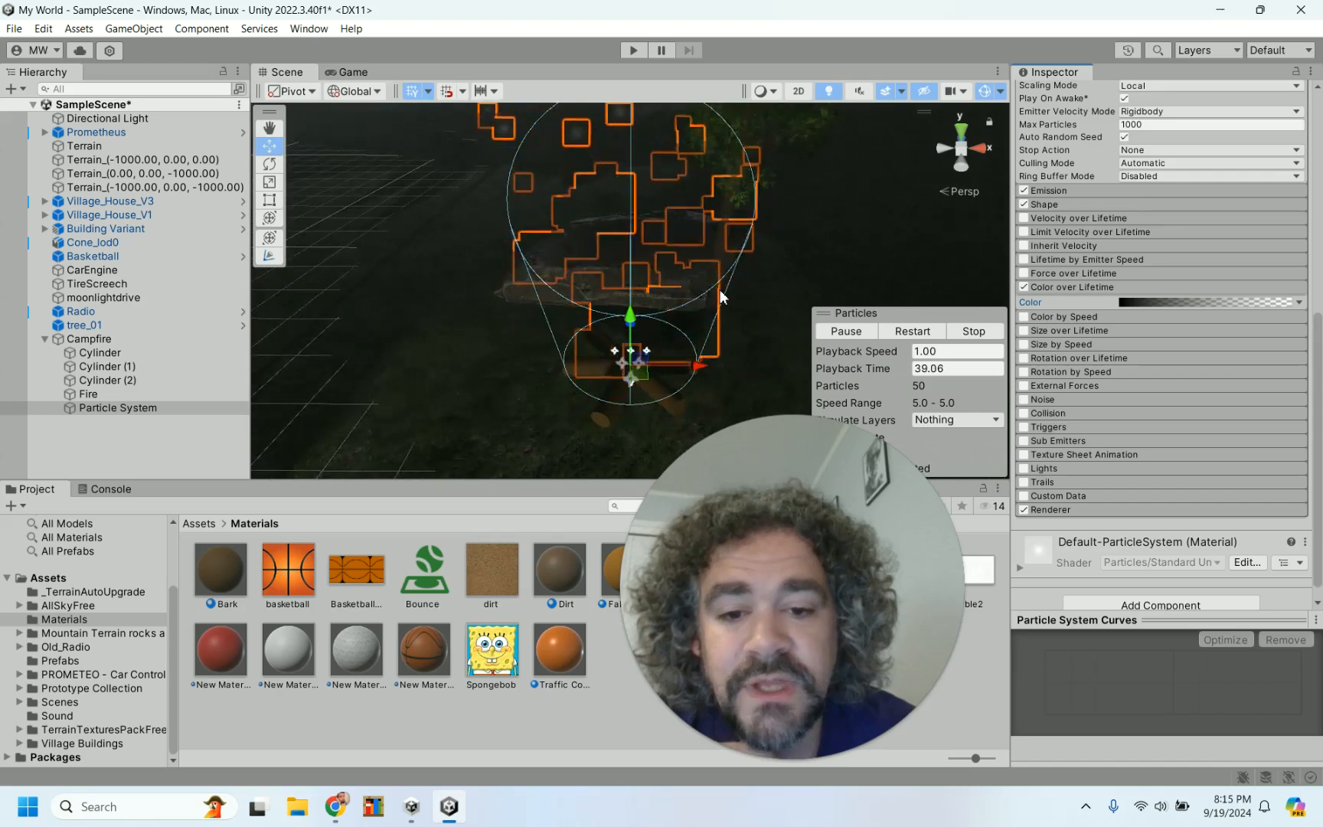
{"action": "left_click_drag", "start_coordinate": [402, 251], "coordinate": [696, 183], "text": "alt"}
{"action": "scroll", "coordinate": [679, 247], "scroll_direction": "down", "scroll_amount": 6}
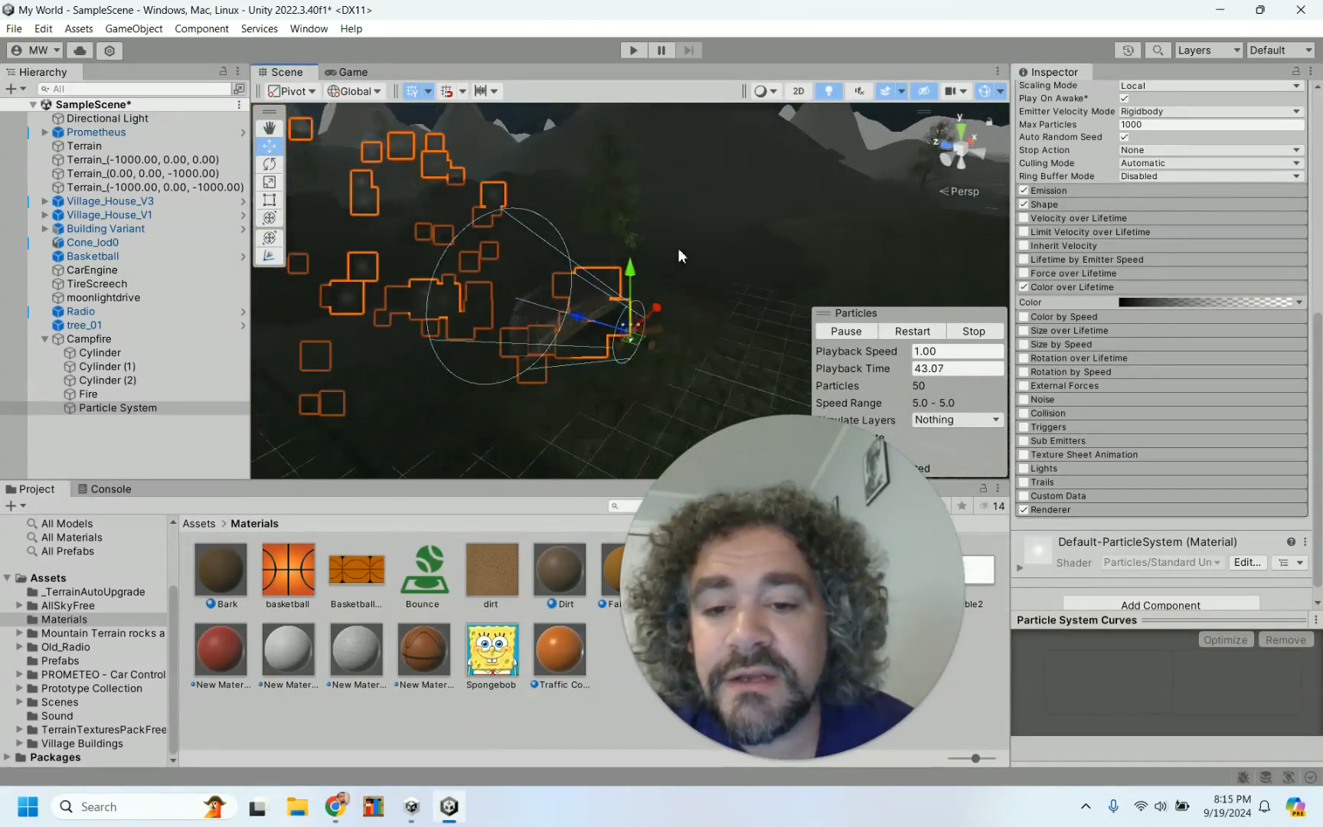
{"action": "left_click", "coordinate": [269, 164]}
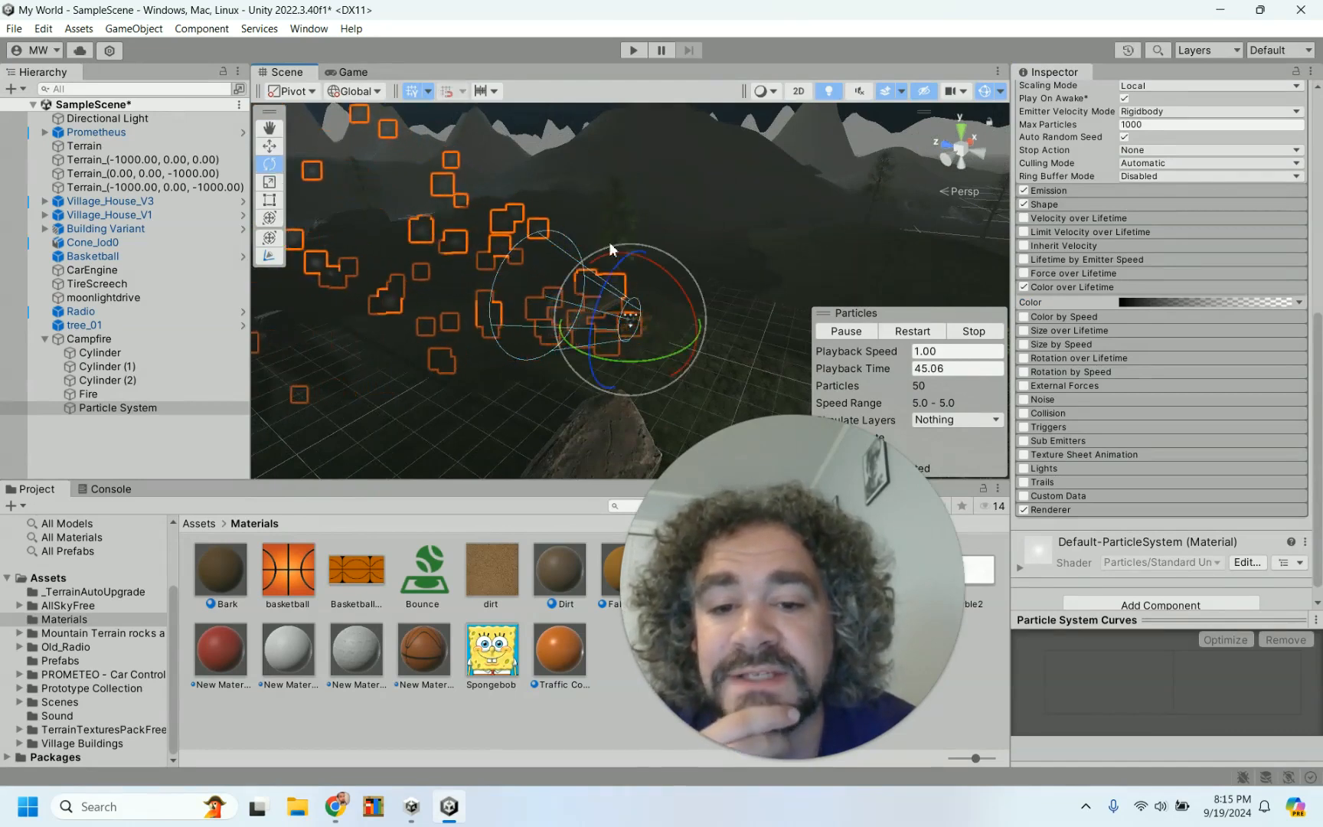
{"action": "left_click_drag", "start_coordinate": [653, 270], "coordinate": [779, 369]}
{"action": "left_click_drag", "start_coordinate": [676, 282], "coordinate": [699, 315]}
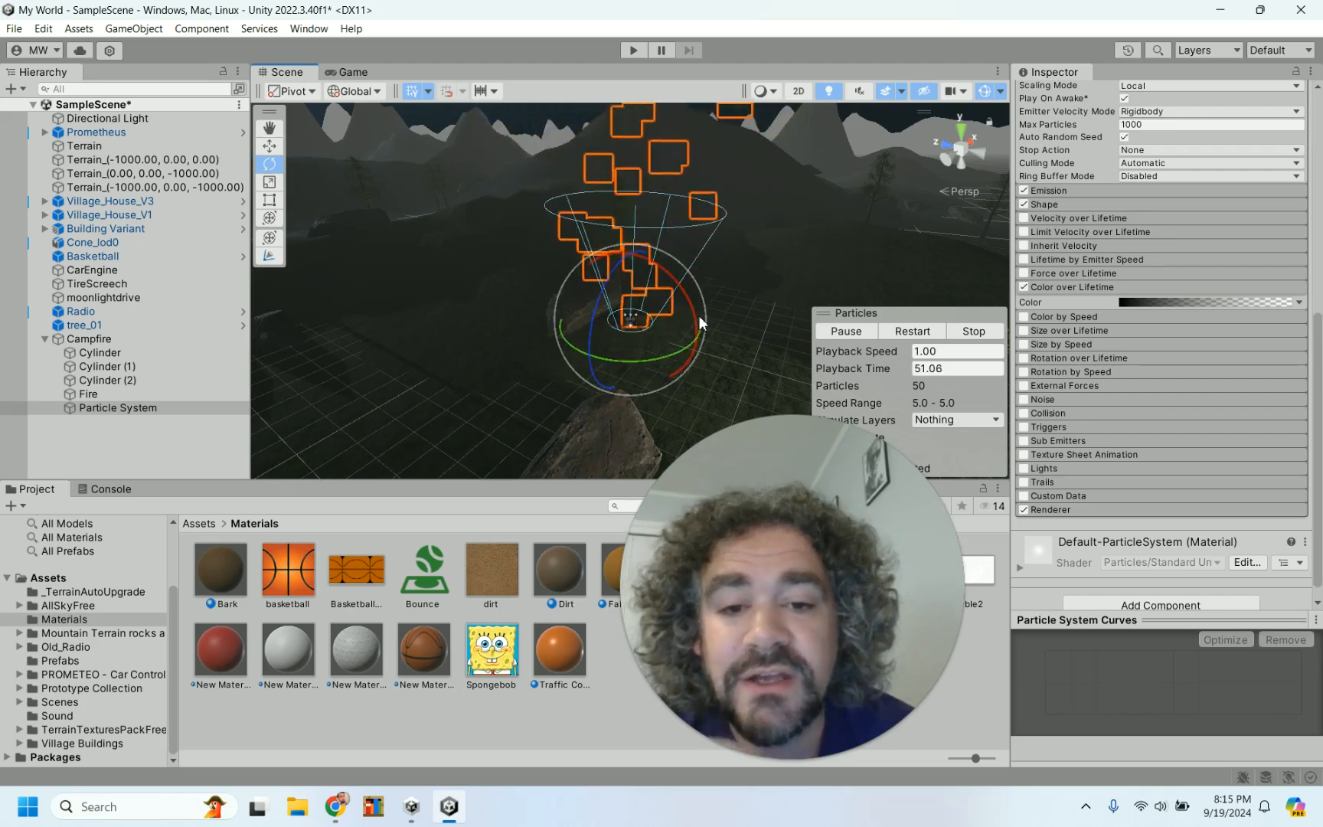
{"action": "scroll", "coordinate": [1080, 214], "scroll_direction": "up", "scroll_amount": 10}
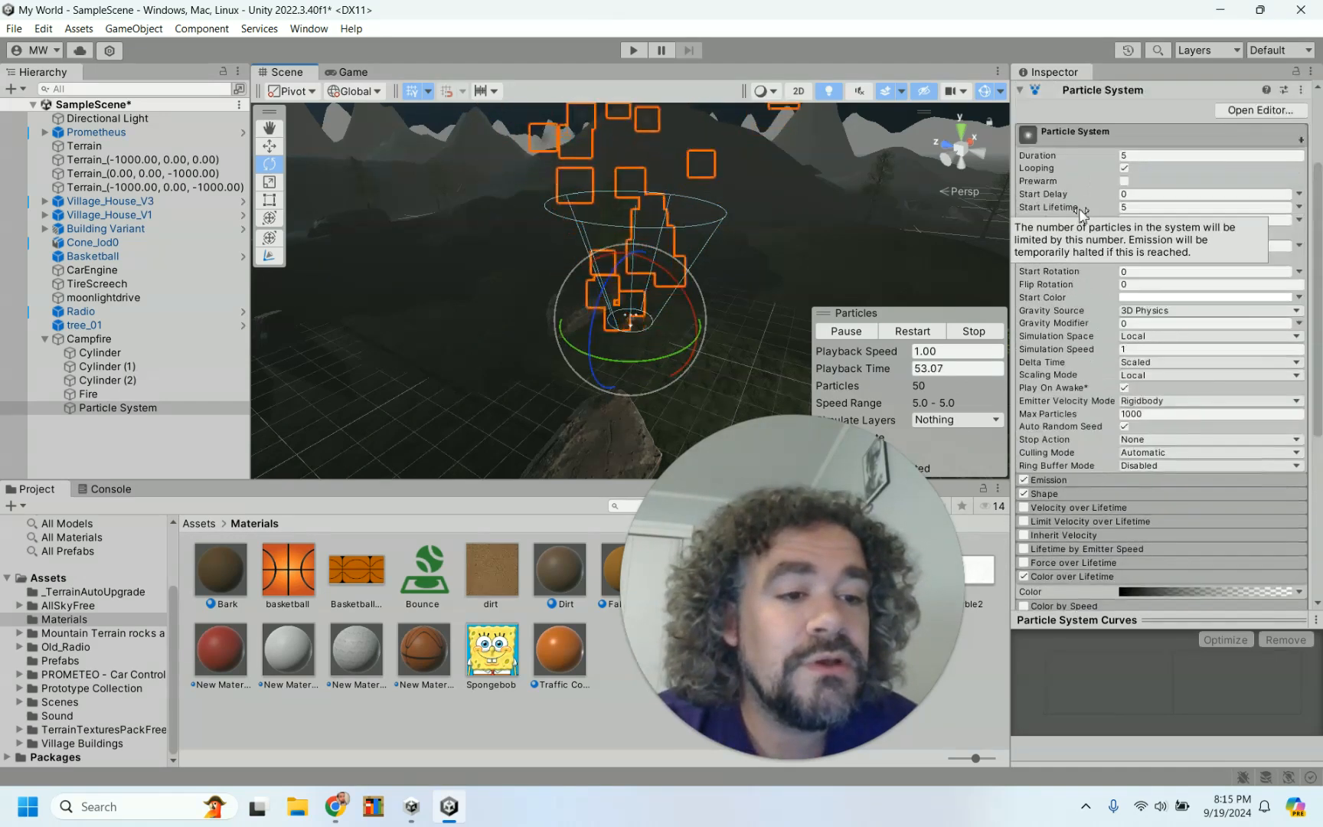
{"action": "left_click", "coordinate": [1167, 156]}
{"action": "type", "text": "-9"}
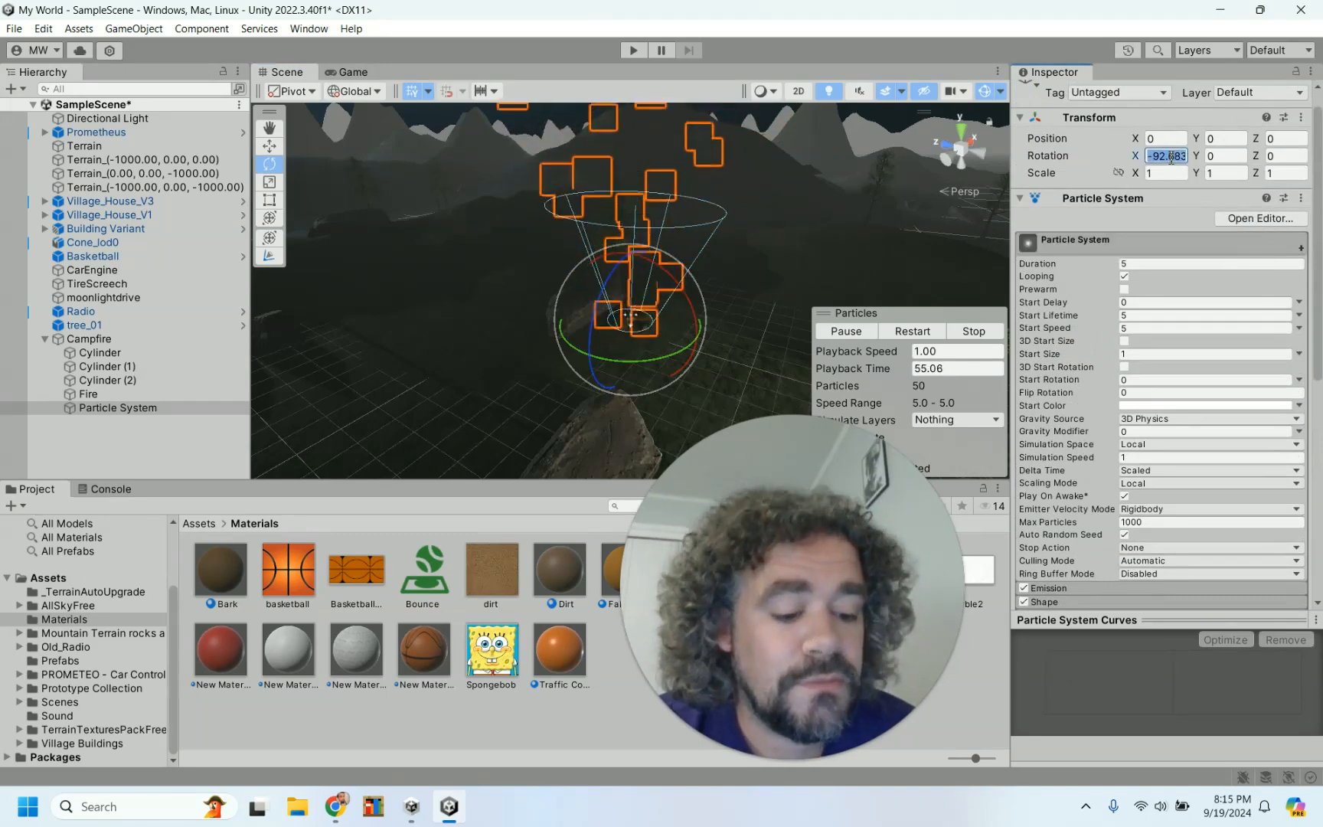
{"action": "type", "text": "0"}
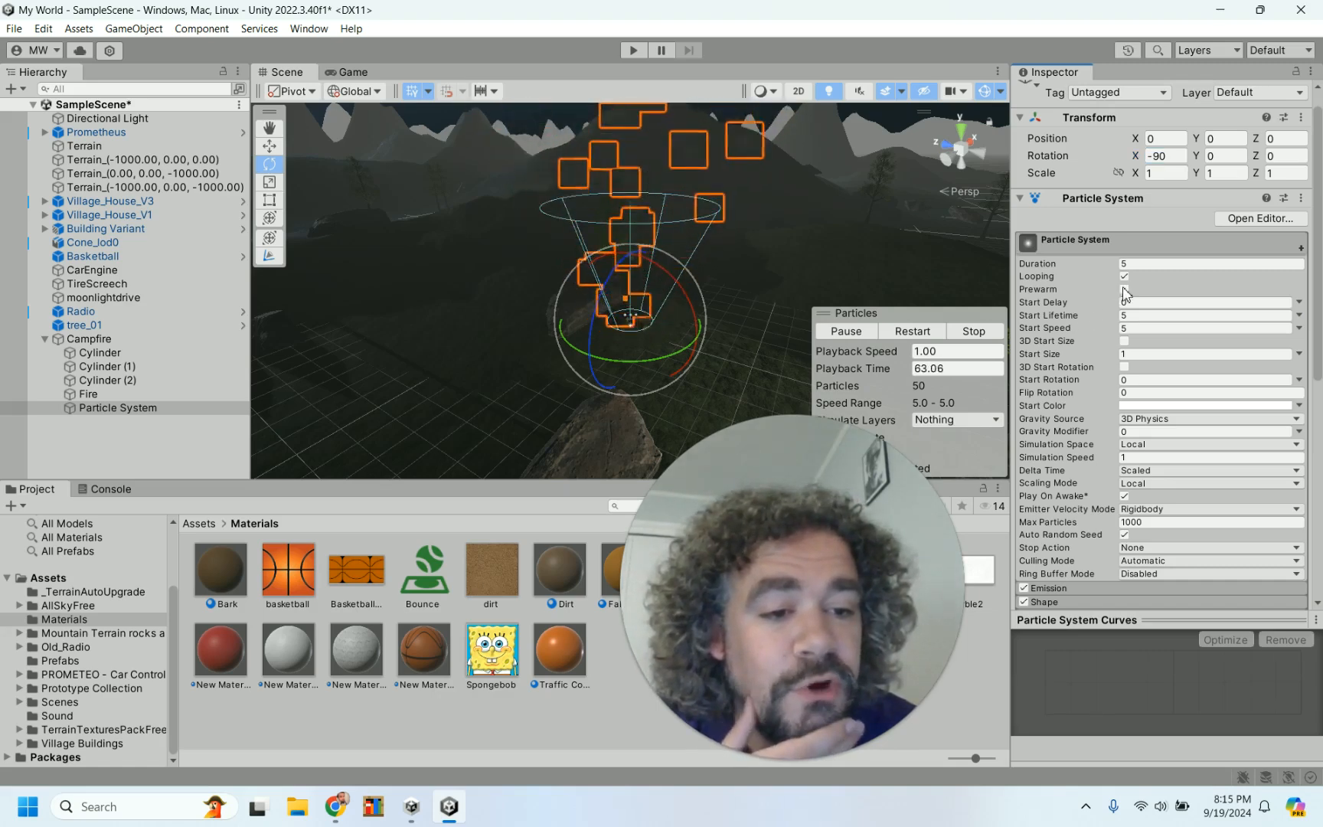
Enable Prewarm on the new particle system and inspect its rising particles above the campfire.
{"action": "left_click", "coordinate": [1124, 289]}
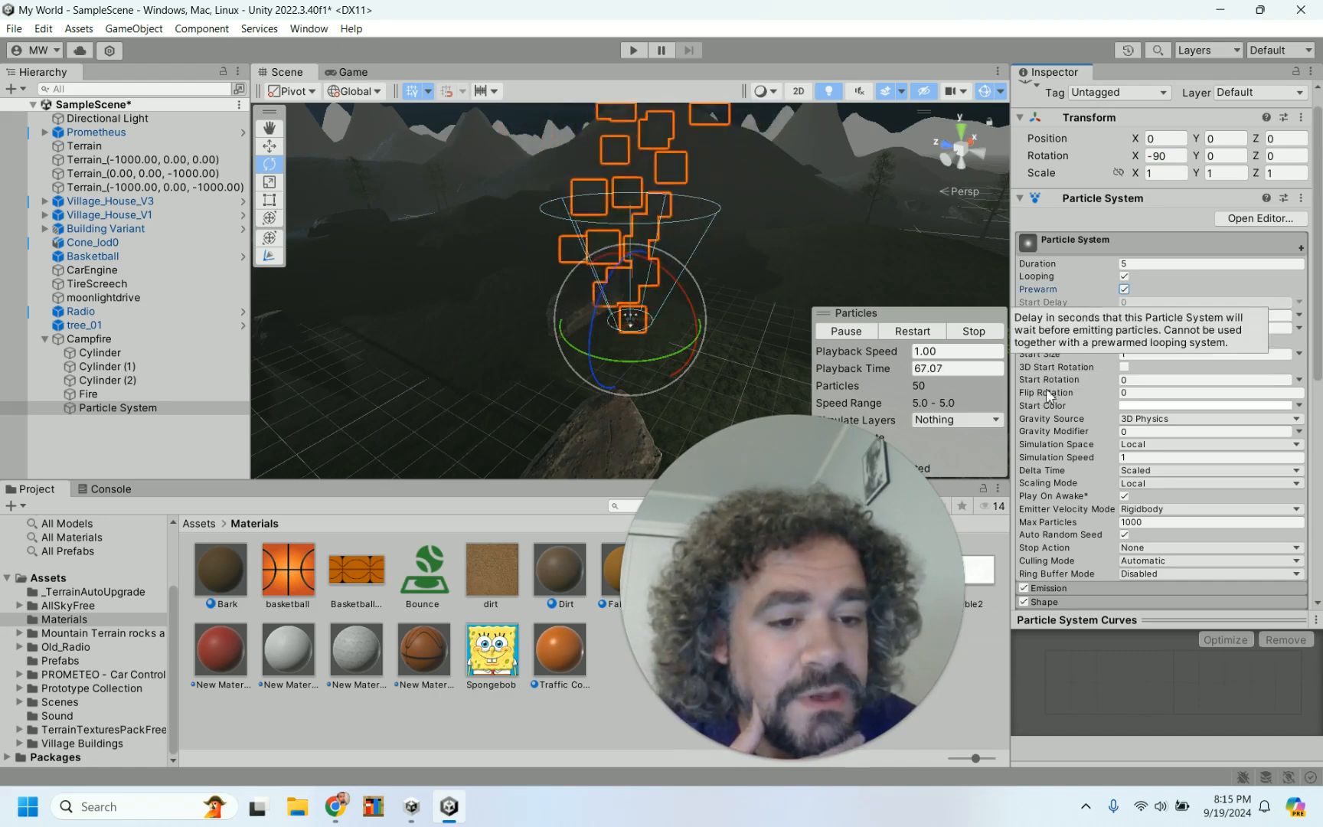
{"action": "scroll", "coordinate": [803, 222], "scroll_direction": "down", "scroll_amount": 4}
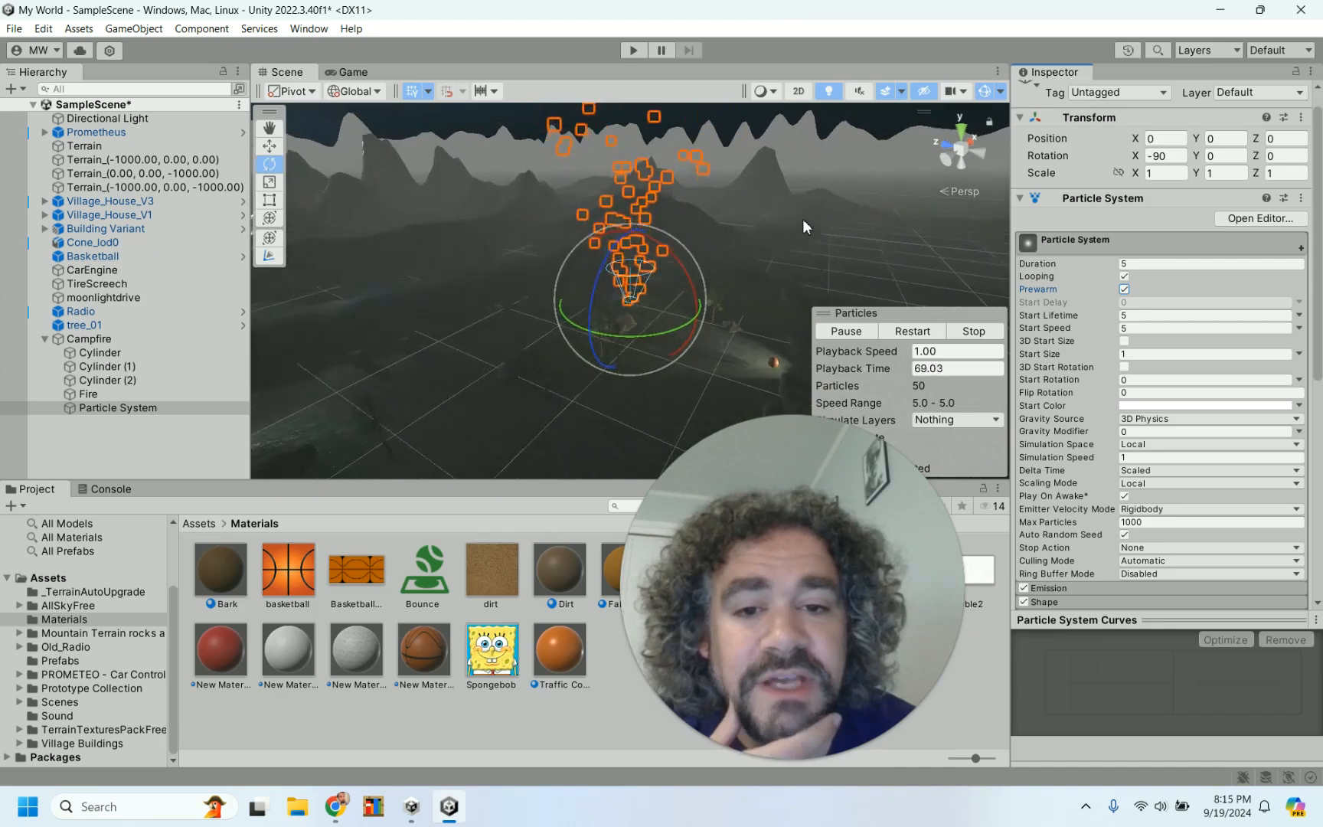
{"action": "scroll", "coordinate": [829, 223], "scroll_direction": "down", "scroll_amount": 3}
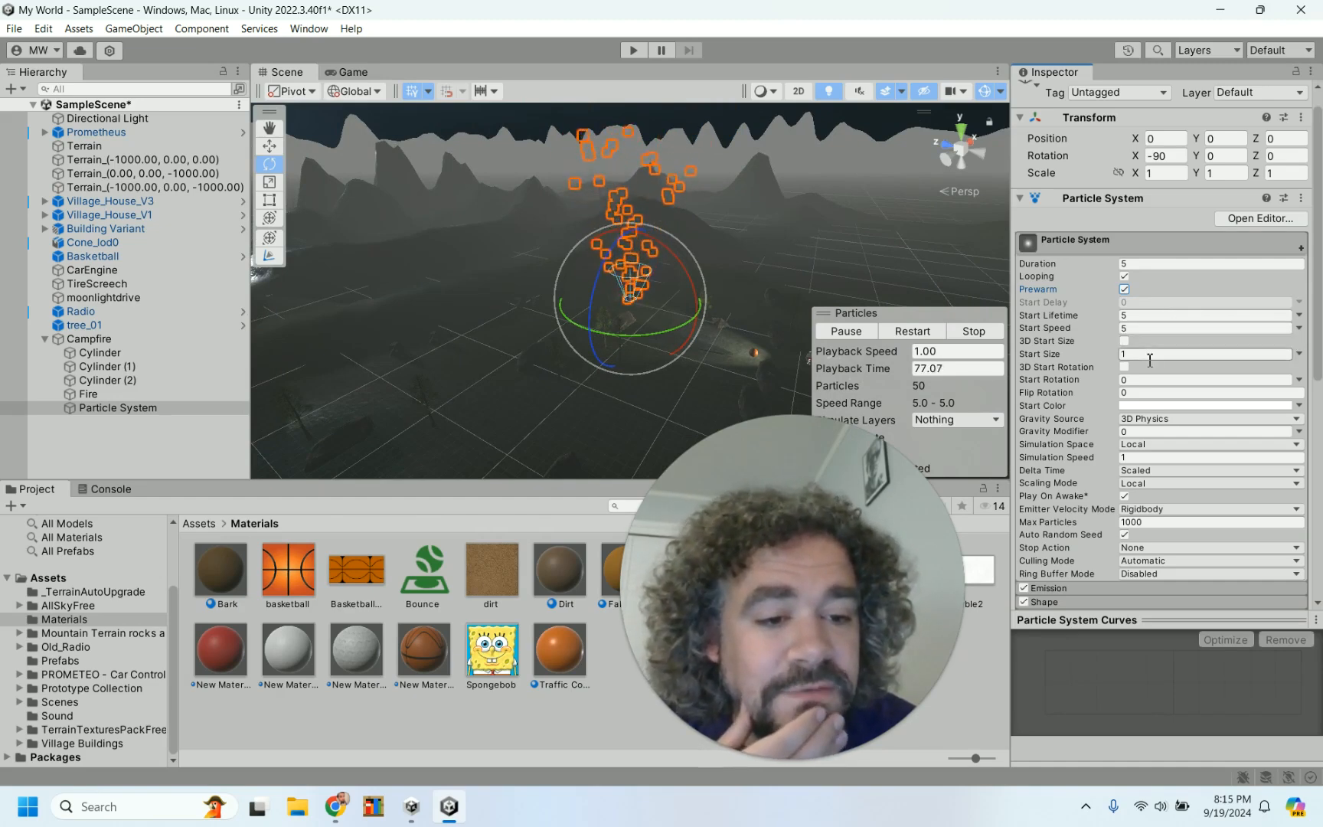
{"action": "scroll", "coordinate": [710, 296], "scroll_direction": "up", "scroll_amount": 6}
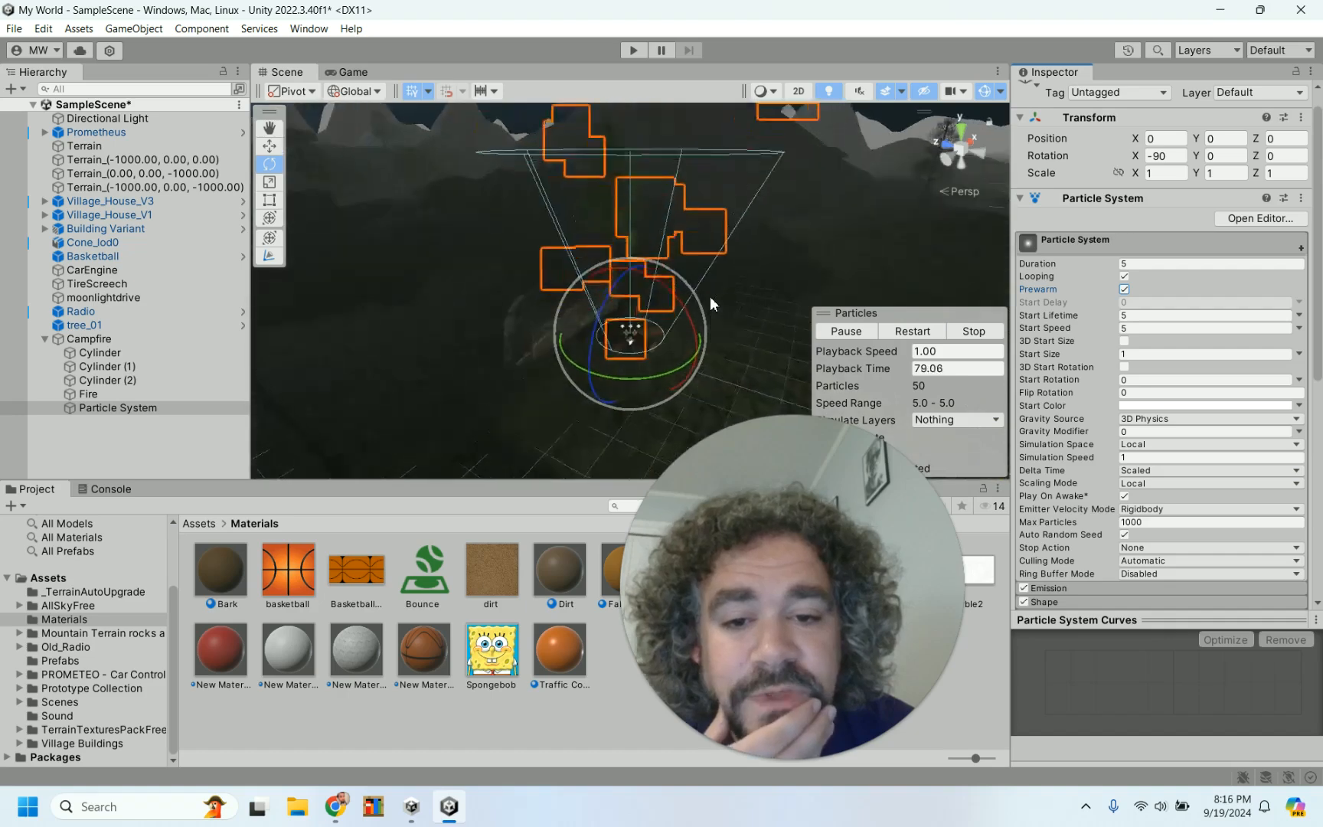
Make the new particle system's start size random between two constants, 1 and 5, and inspect the particles from farther away and close up.
{"action": "left_click", "coordinate": [1298, 354]}
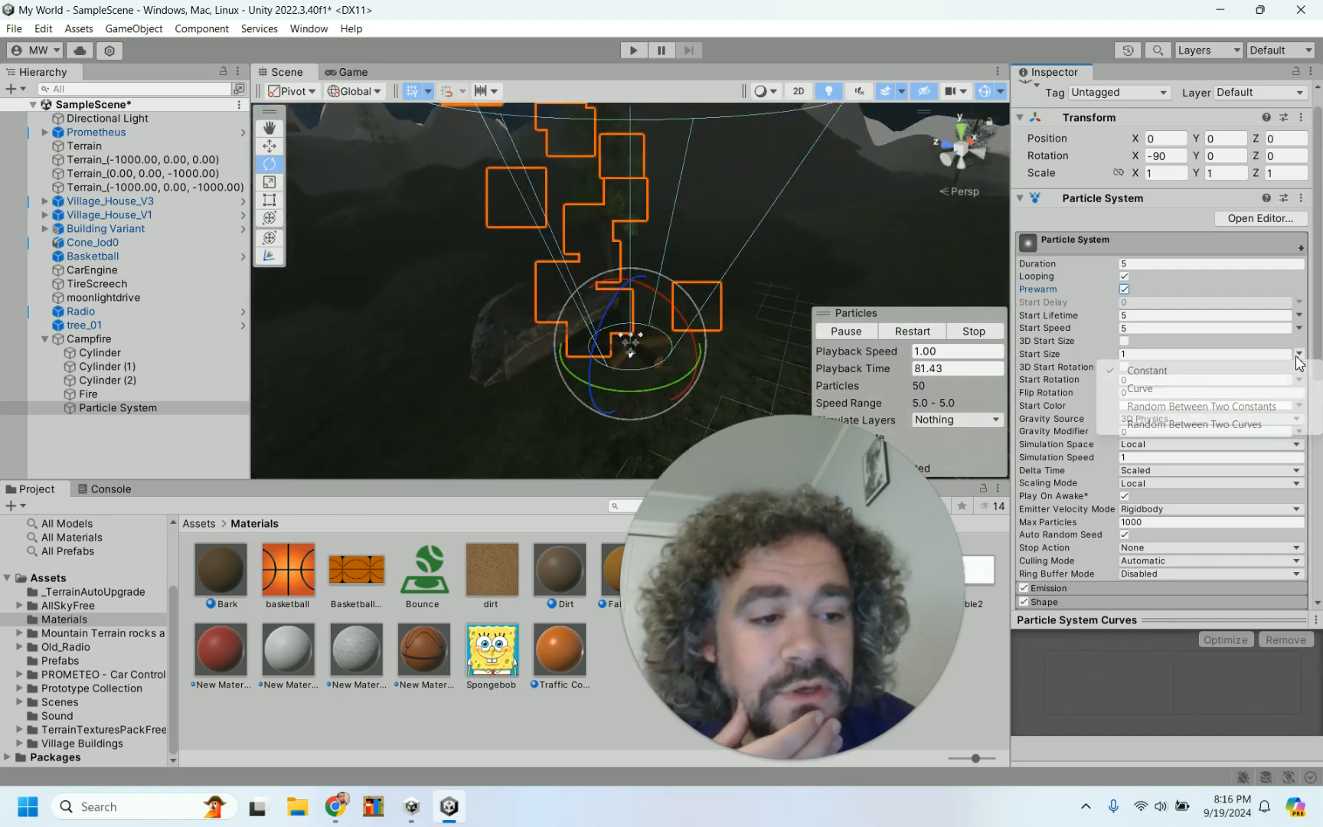
{"action": "left_click", "coordinate": [1199, 407]}
{"action": "left_click", "coordinate": [1169, 355]}
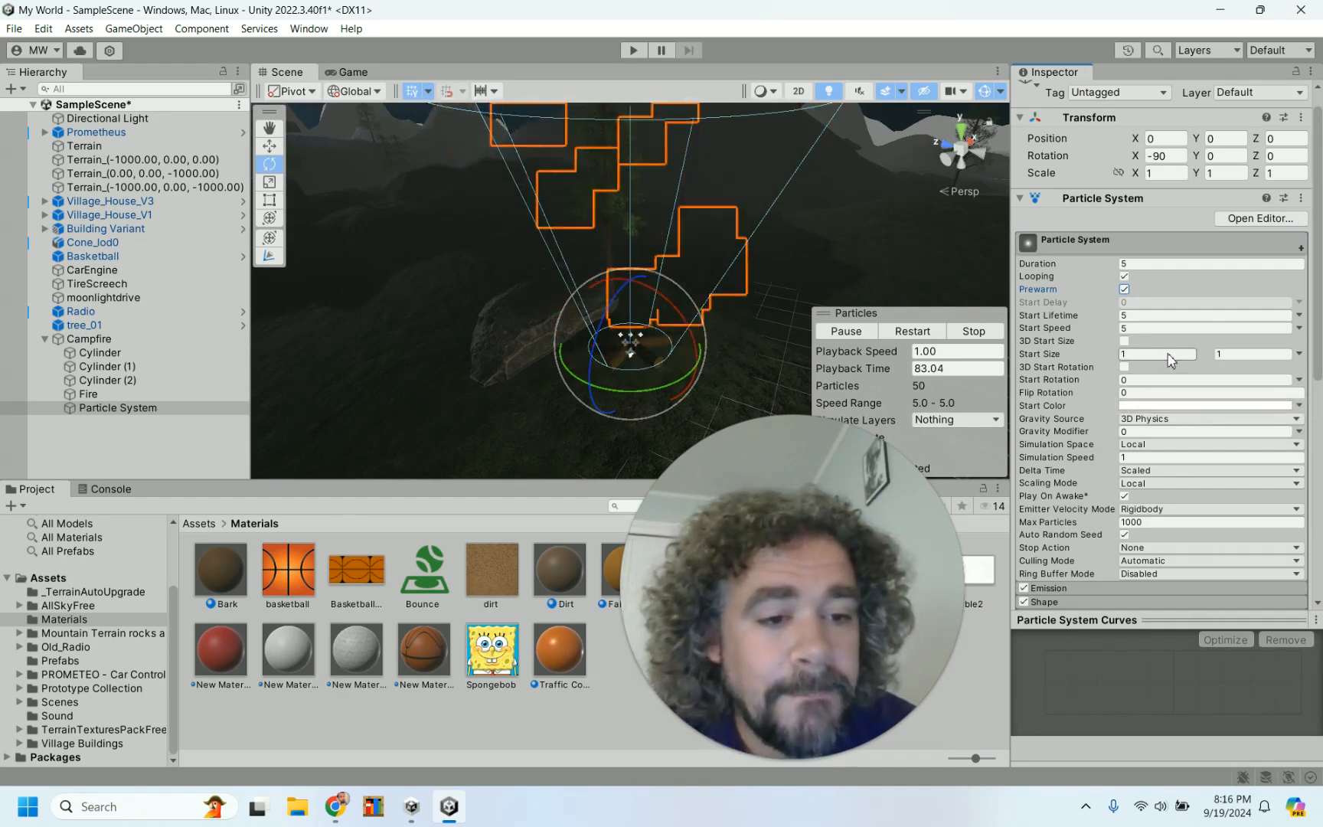
{"action": "left_click", "coordinate": [1247, 354]}
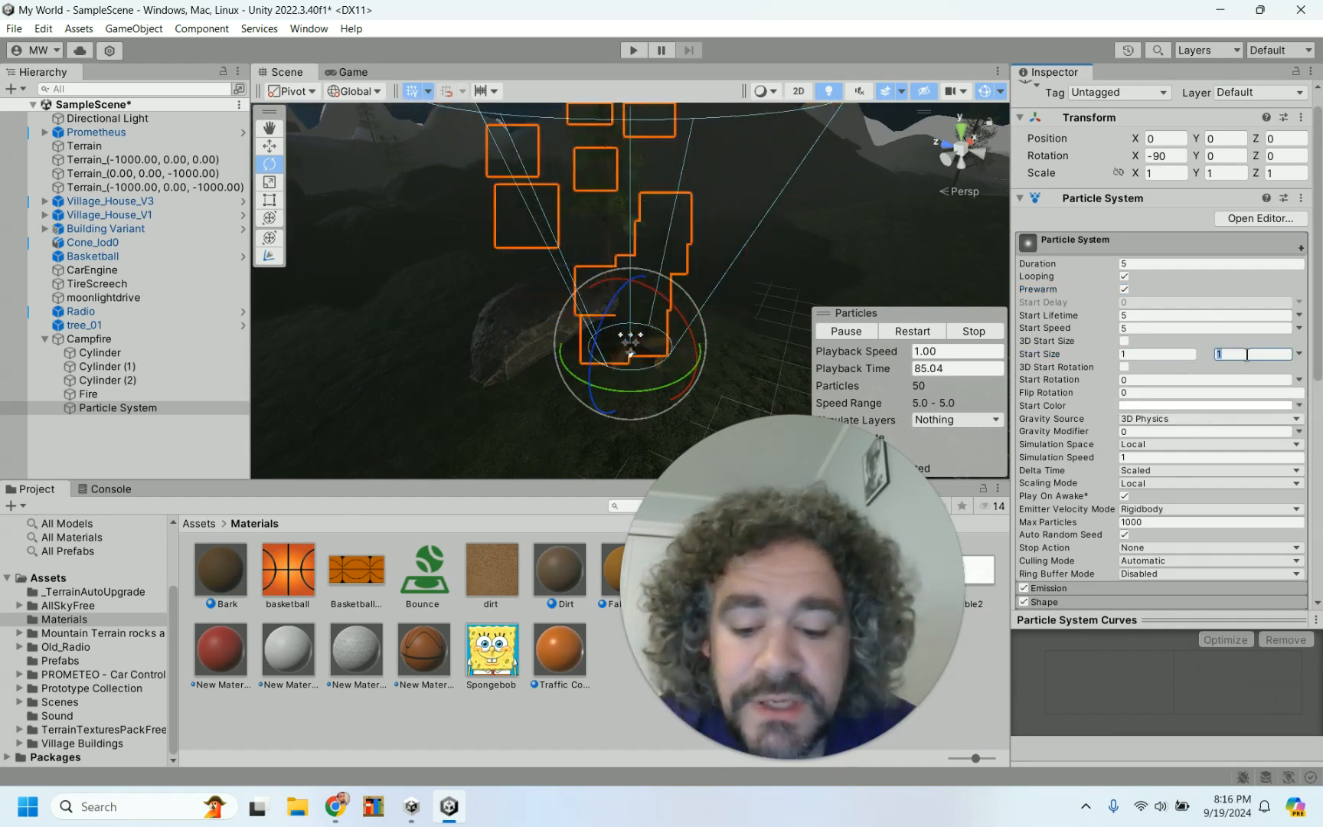
{"action": "type", "text": "5"}
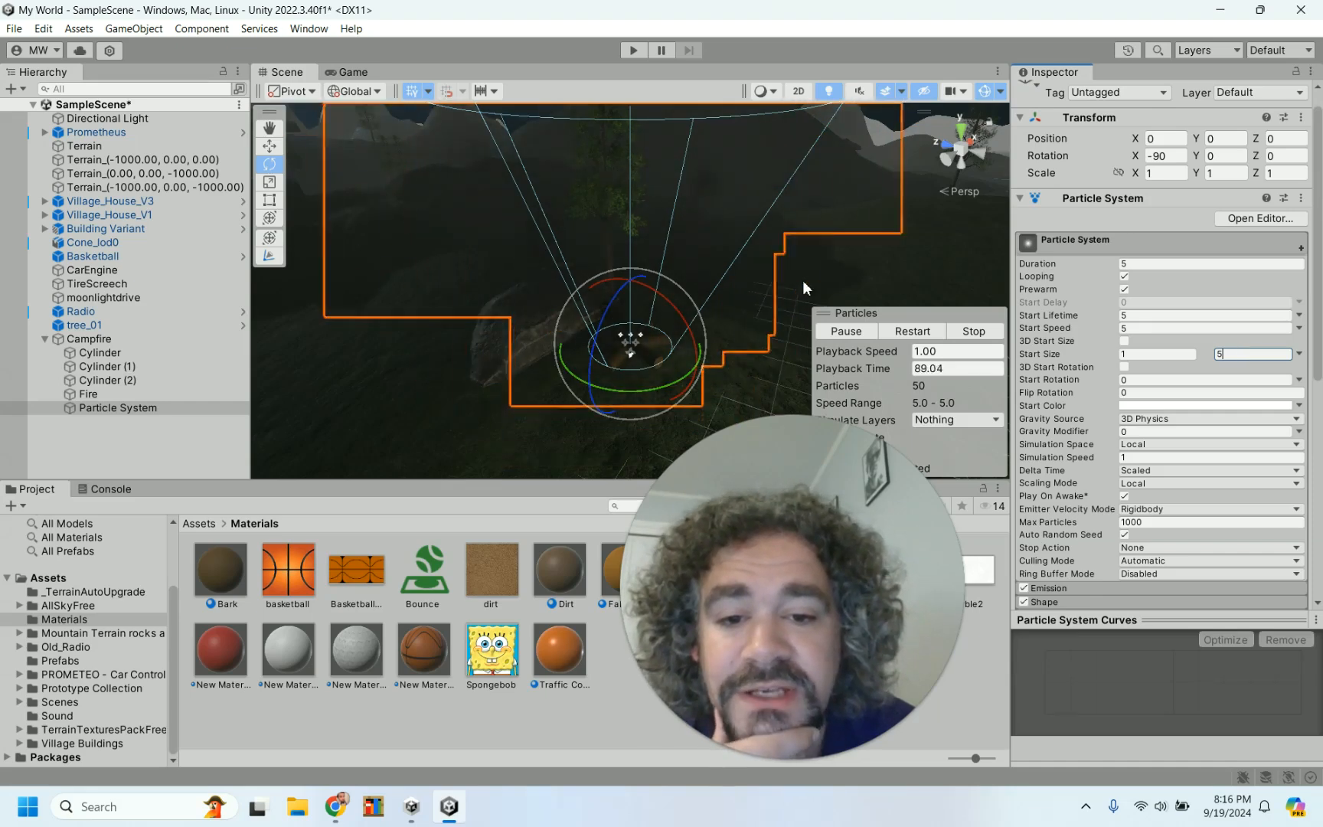
{"action": "scroll", "coordinate": [770, 283], "scroll_direction": "down", "scroll_amount": 5}
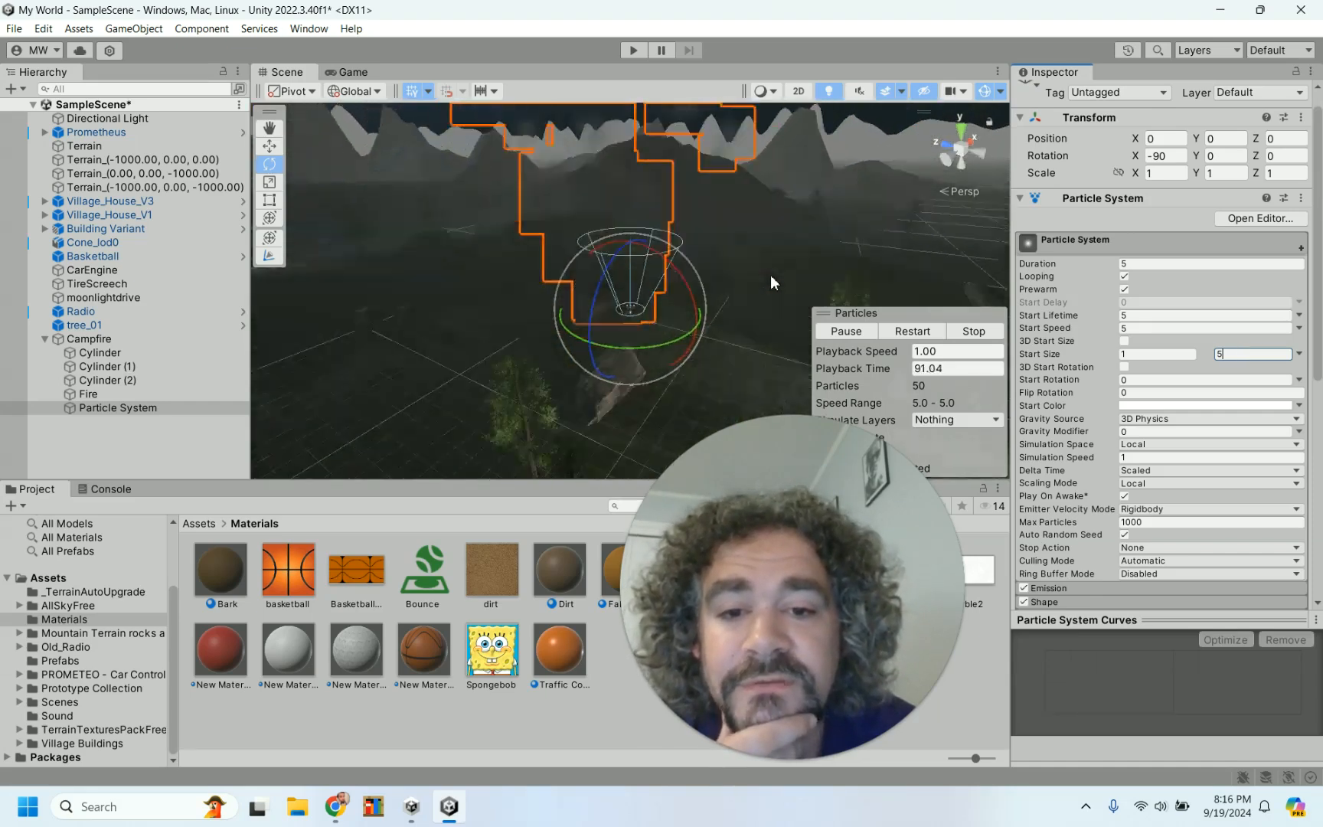
{"action": "scroll", "coordinate": [770, 274], "scroll_direction": "up", "scroll_amount": 6}
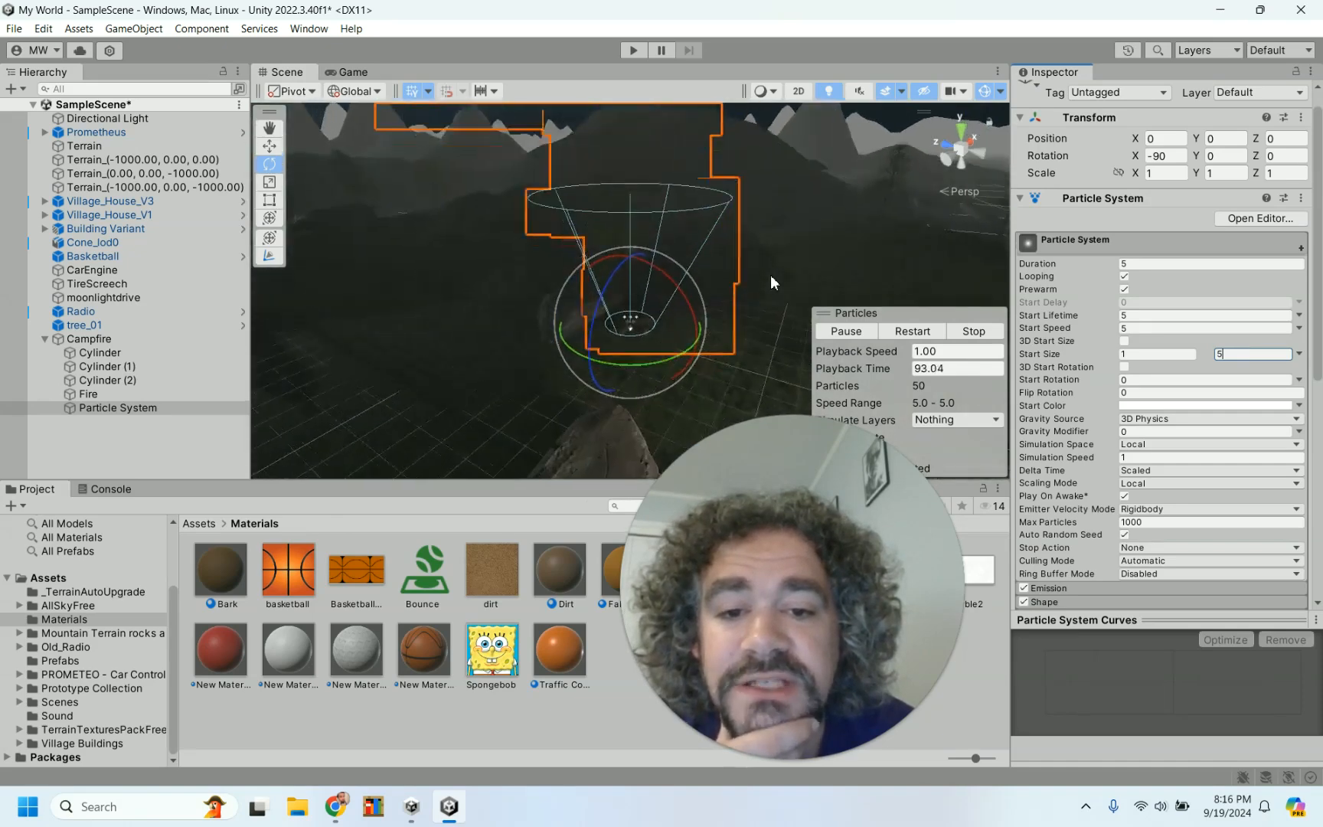
{"action": "scroll", "coordinate": [770, 282], "scroll_direction": "up", "scroll_amount": 2}
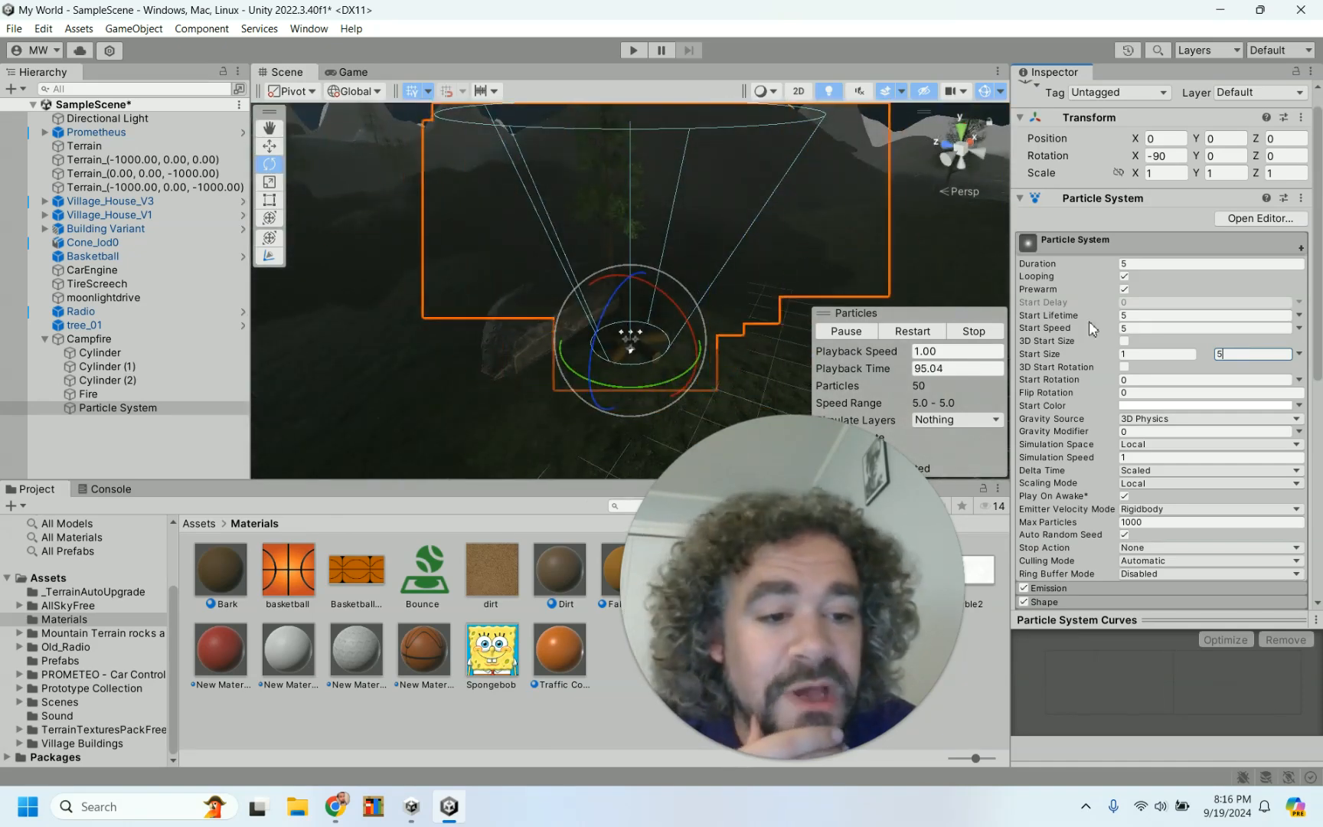
Narrow the particle system's emission cone by setting the Shape radius to 0.2 and the angle to 10.
{"action": "scroll", "coordinate": [1079, 443], "scroll_direction": "down", "scroll_amount": 10}
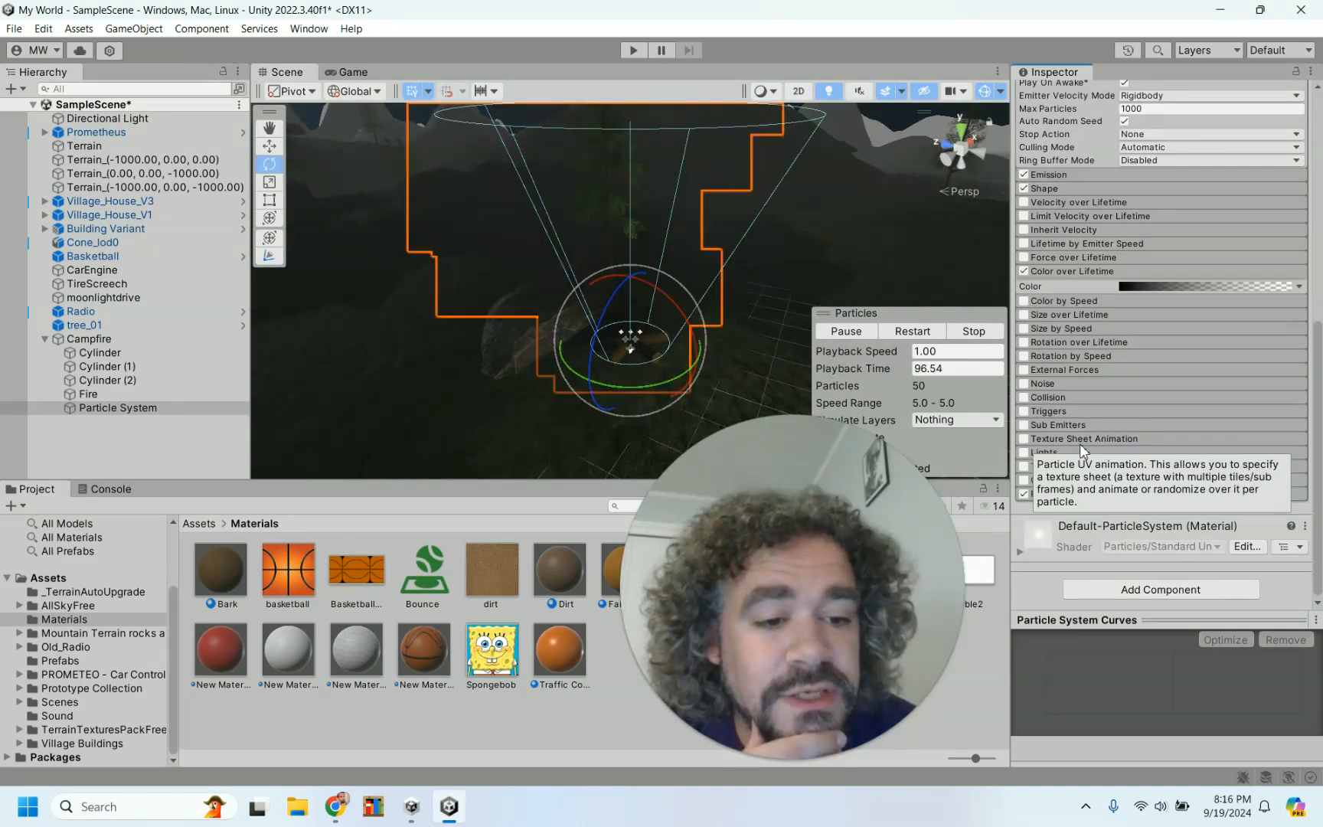
{"action": "left_click", "coordinate": [1075, 188]}
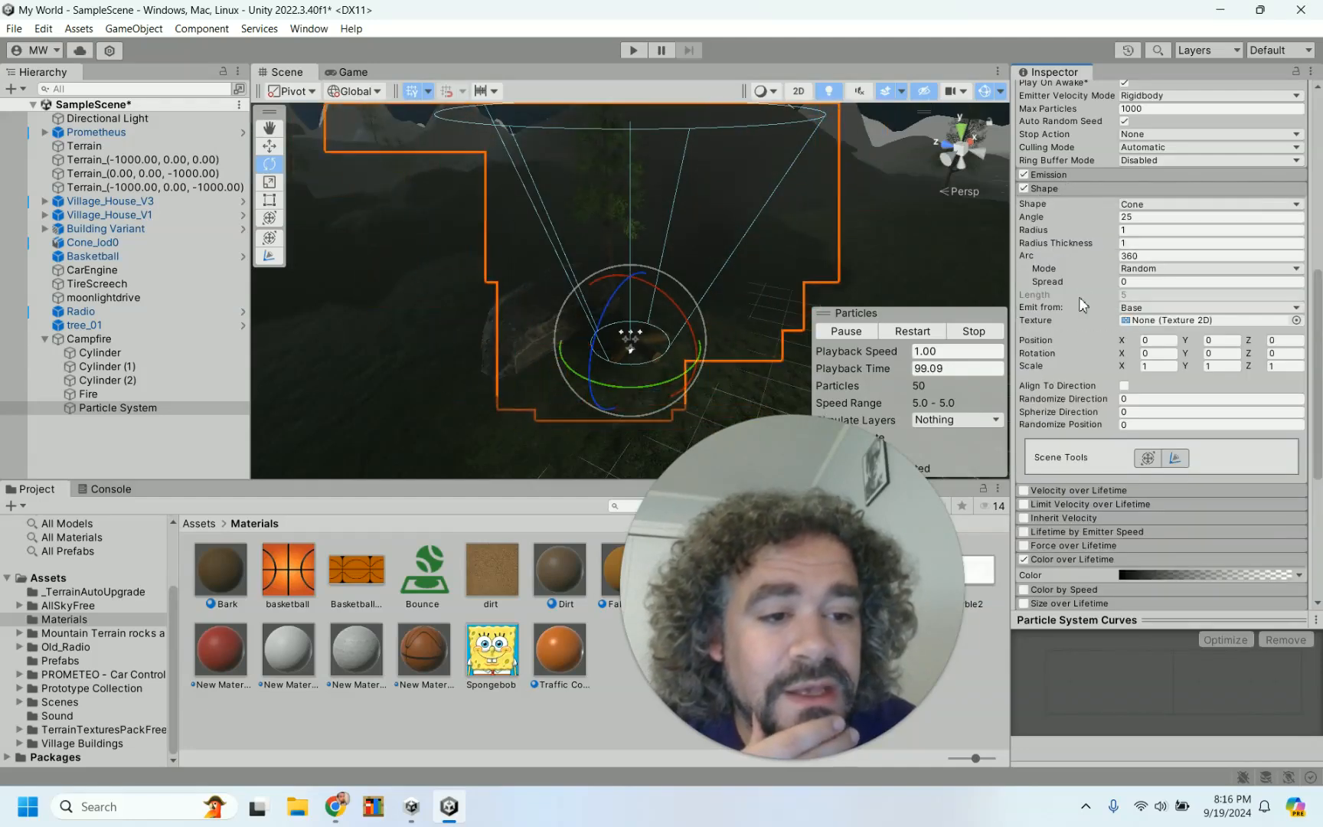
{"action": "left_click", "coordinate": [1139, 230]}
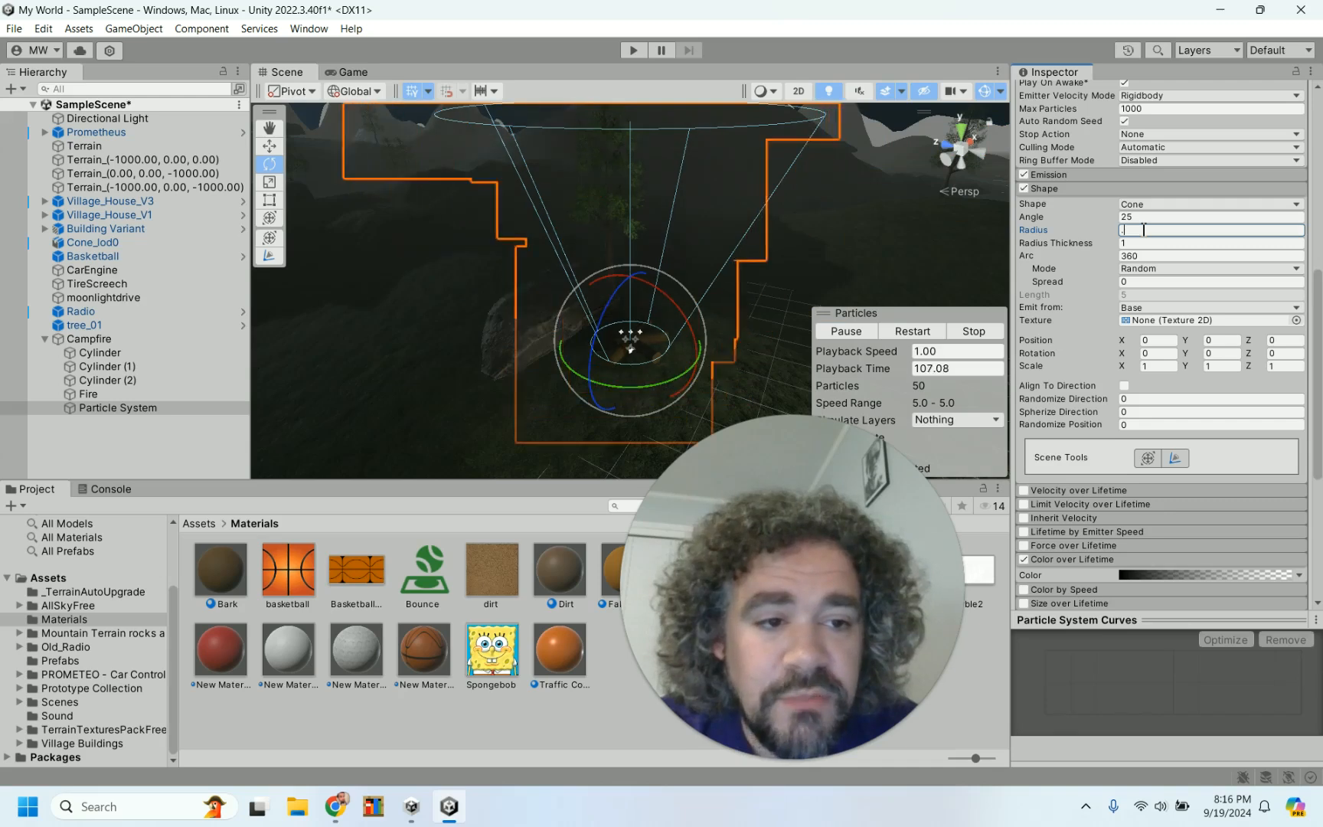
{"action": "type", "text": ".2"}
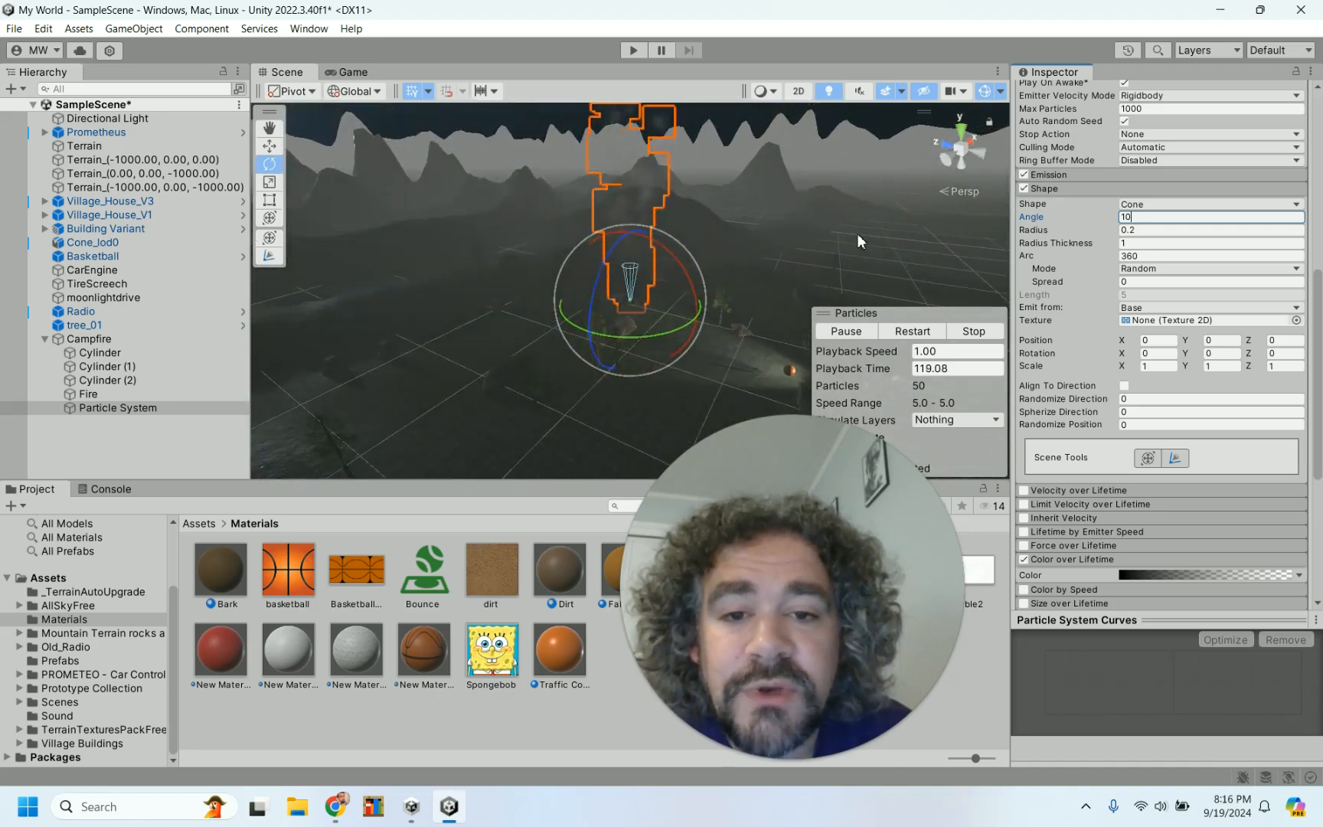
Play the scene, drive the car toward the campfire to check the fire and smoke, and stop playing.
{"action": "left_click", "coordinate": [633, 50]}
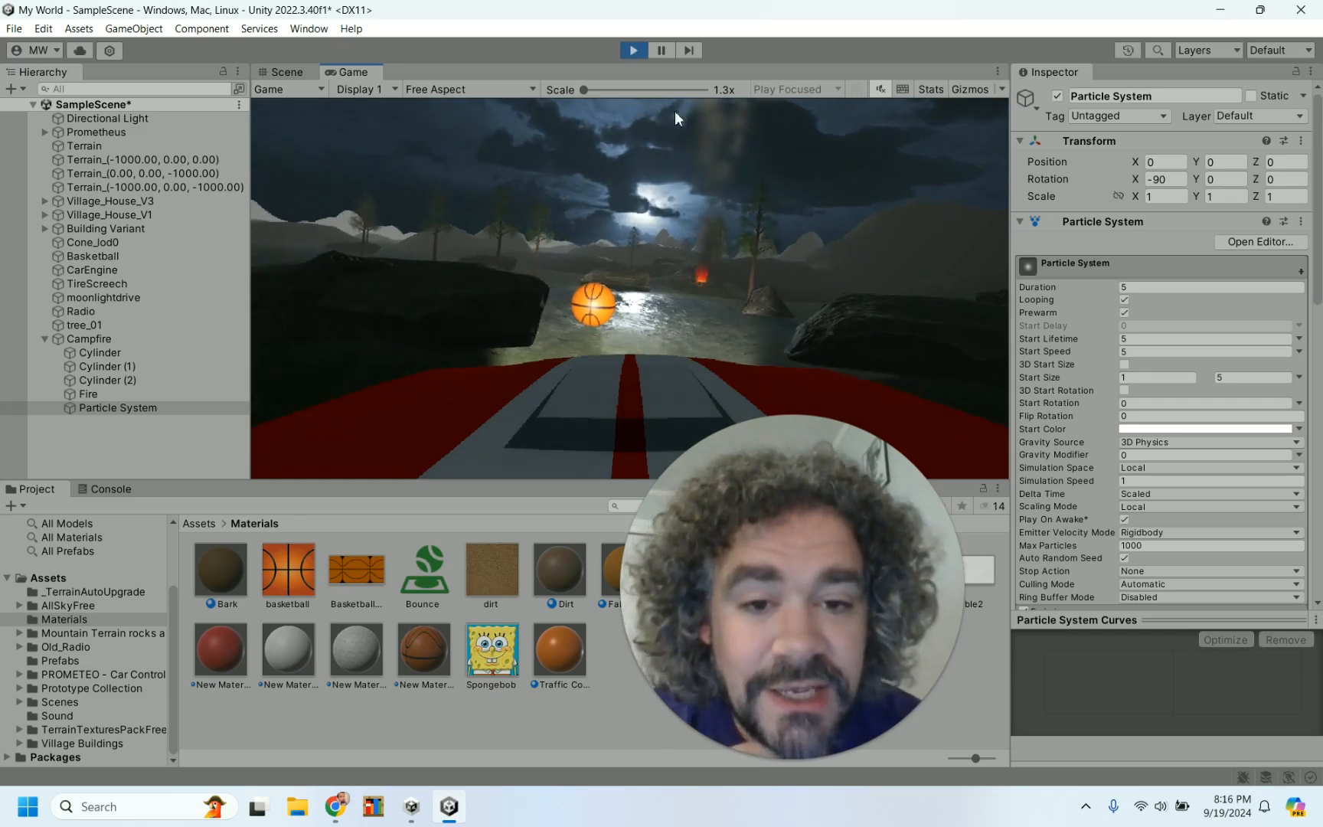
{"action": "key", "text": "w"}
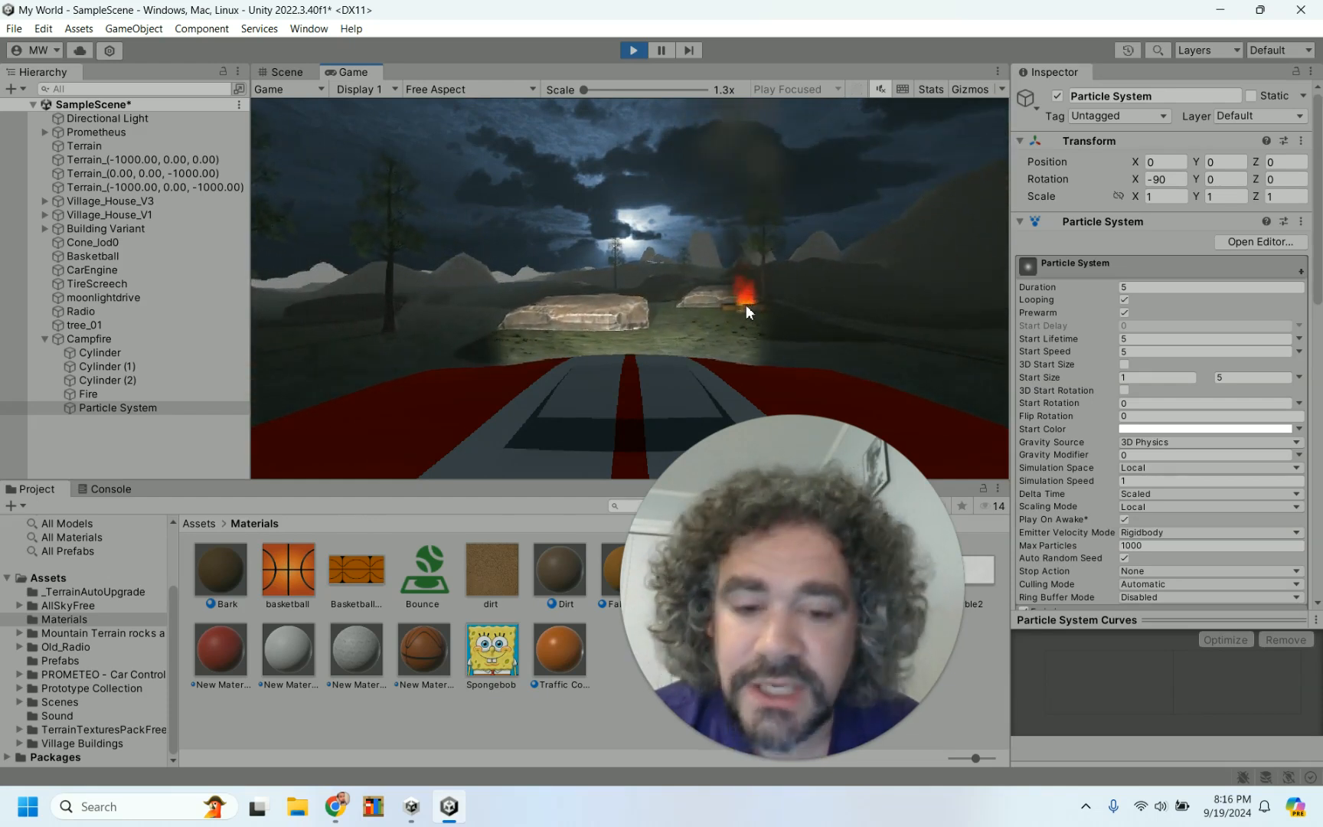
{"action": "key", "text": "d"}
{"action": "key", "text": "d"}
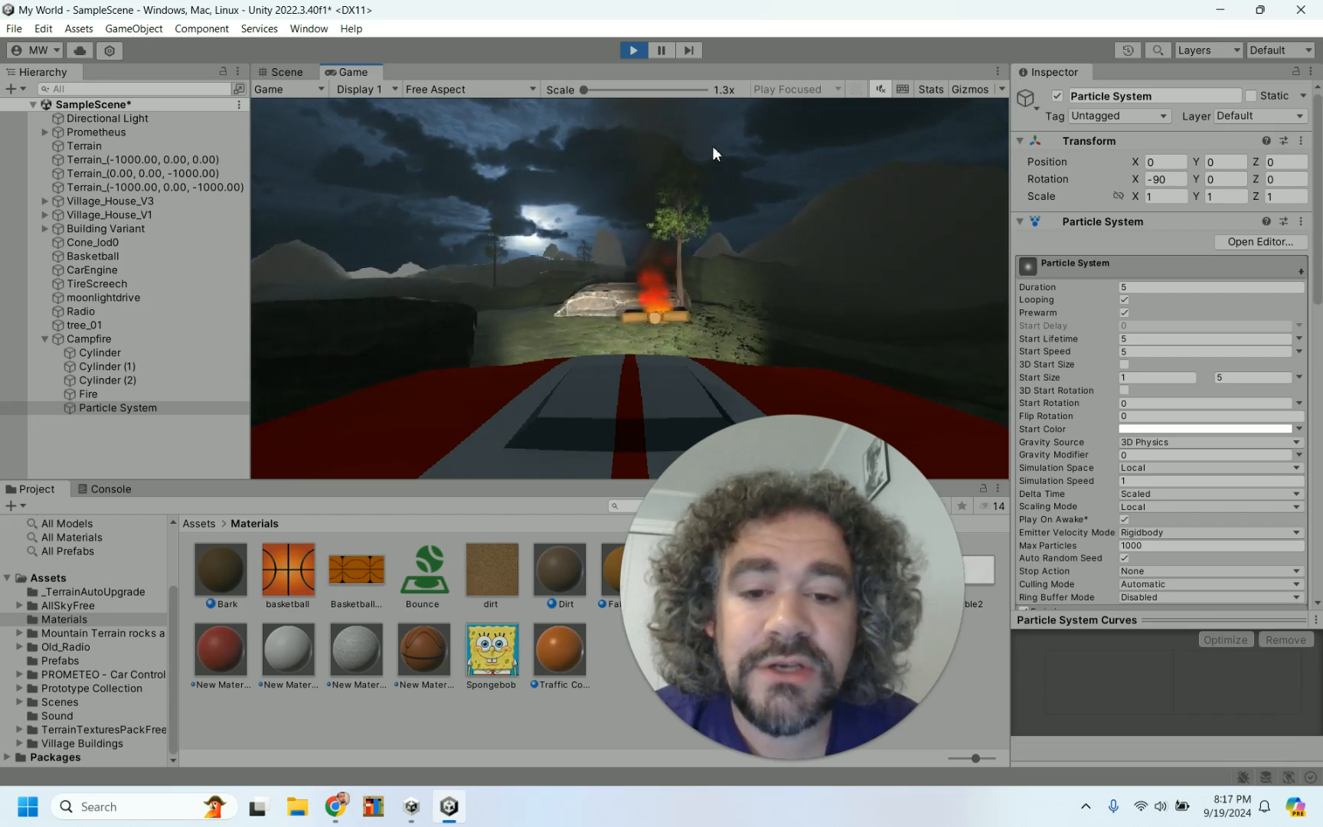
{"action": "key", "text": "s"}
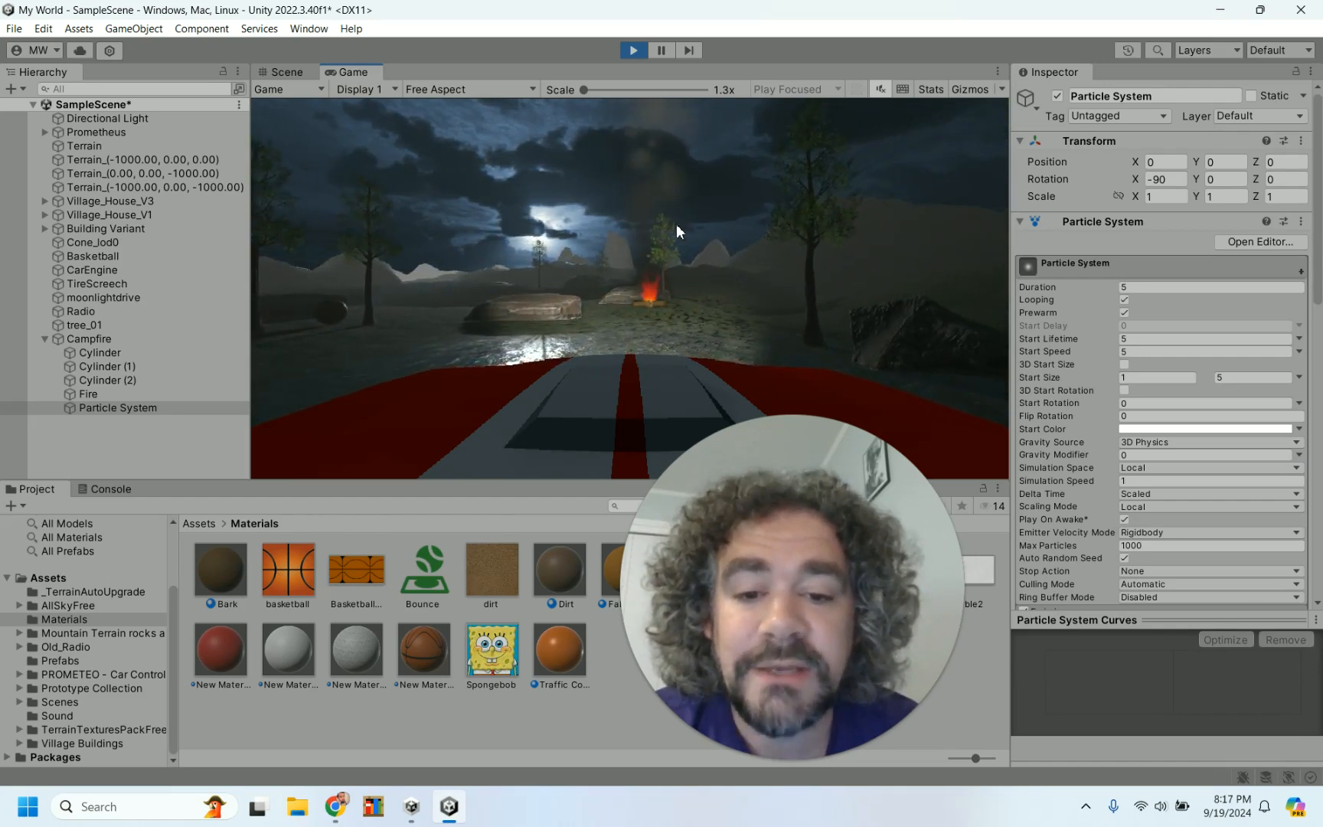
{"action": "key", "text": "w"}
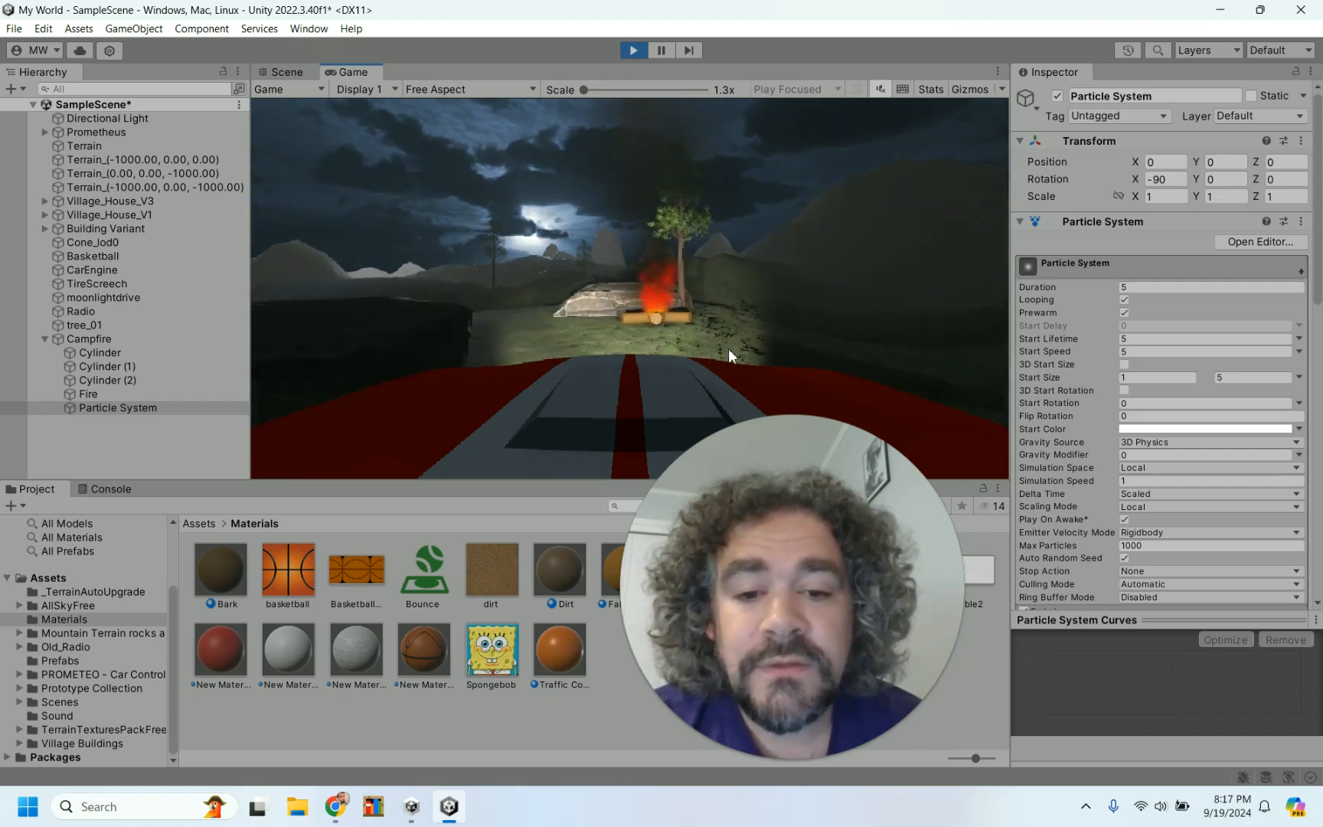
{"action": "left_click", "coordinate": [635, 50]}
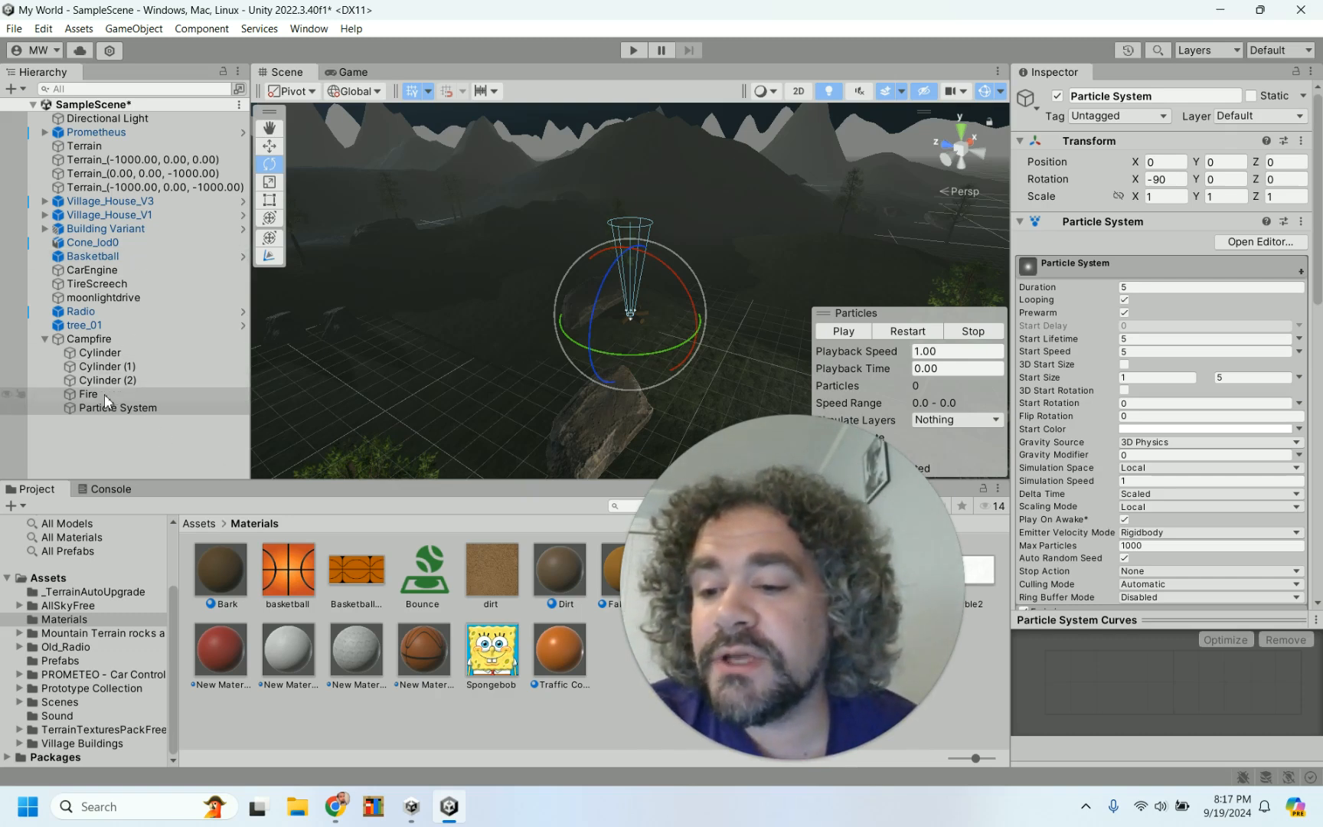
Add a Light component to the Fire object.
{"action": "left_click", "coordinate": [101, 394]}
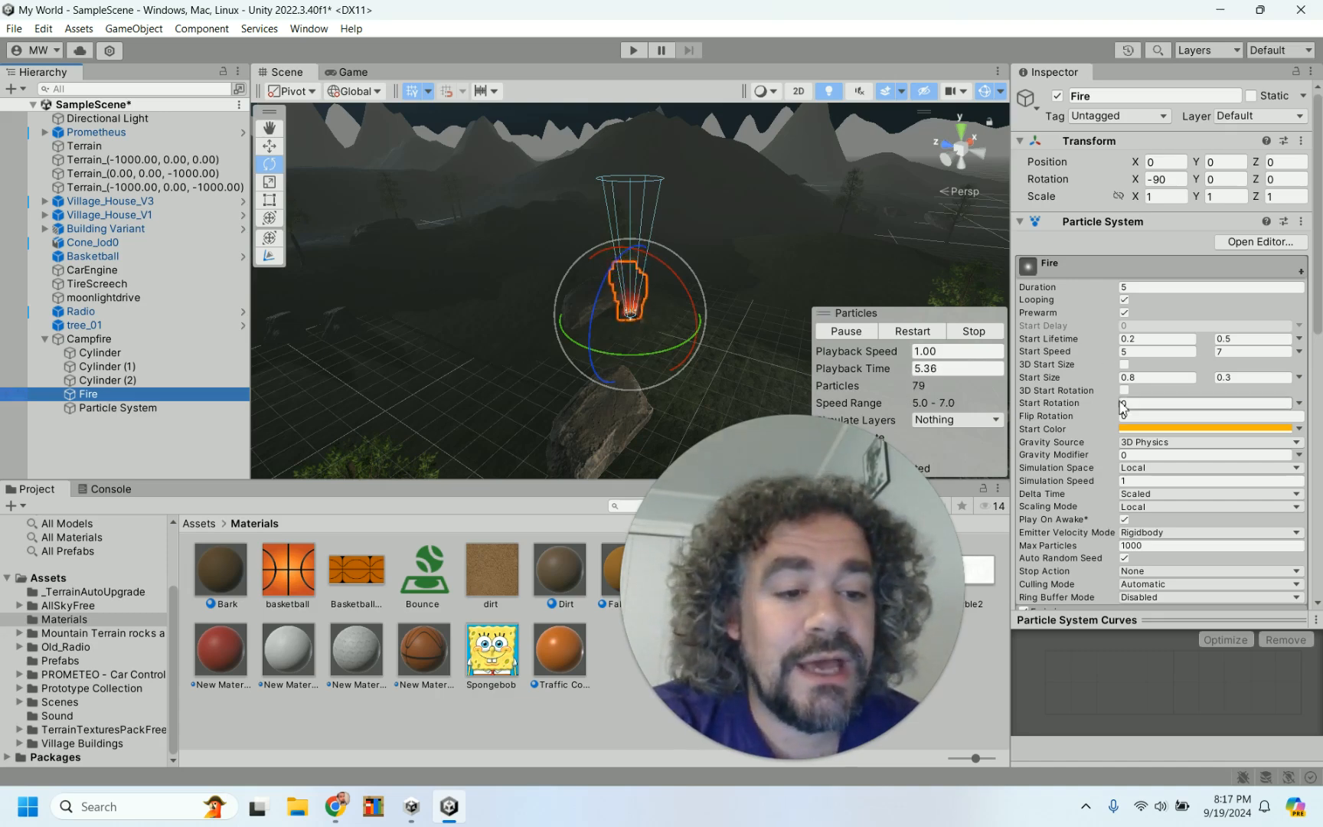
{"action": "scroll", "coordinate": [1123, 405], "scroll_direction": "down", "scroll_amount": 15}
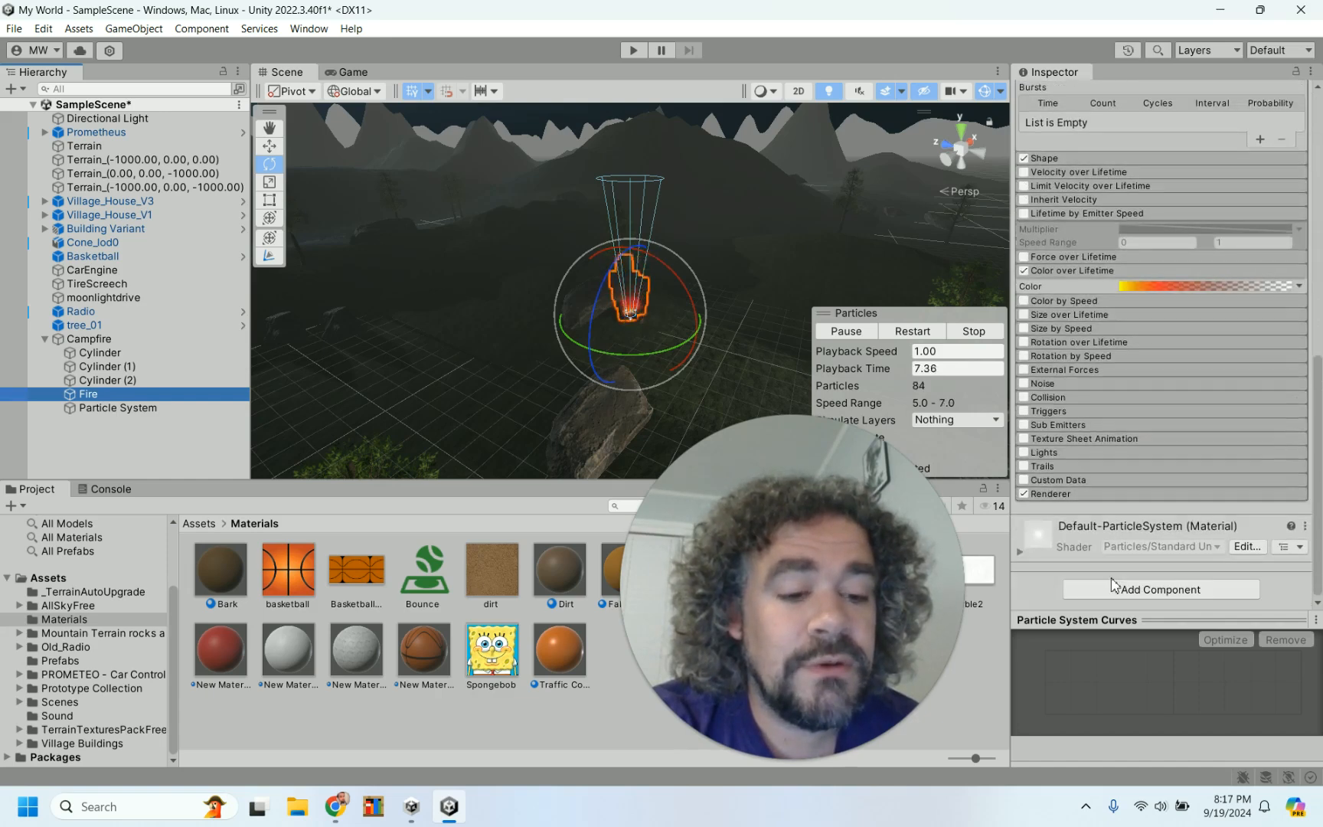
{"action": "left_click", "coordinate": [1150, 589]}
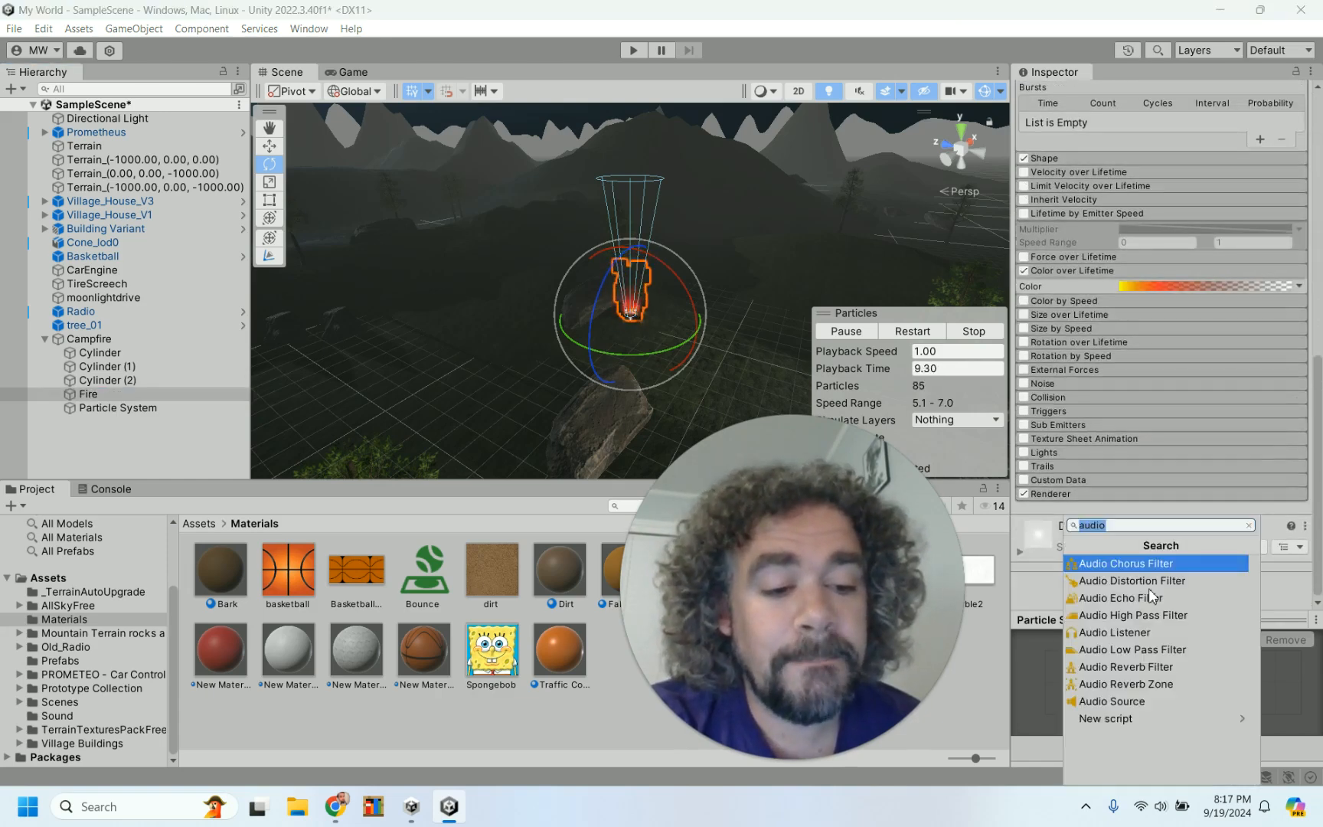
{"action": "key", "text": "BackSpace"}
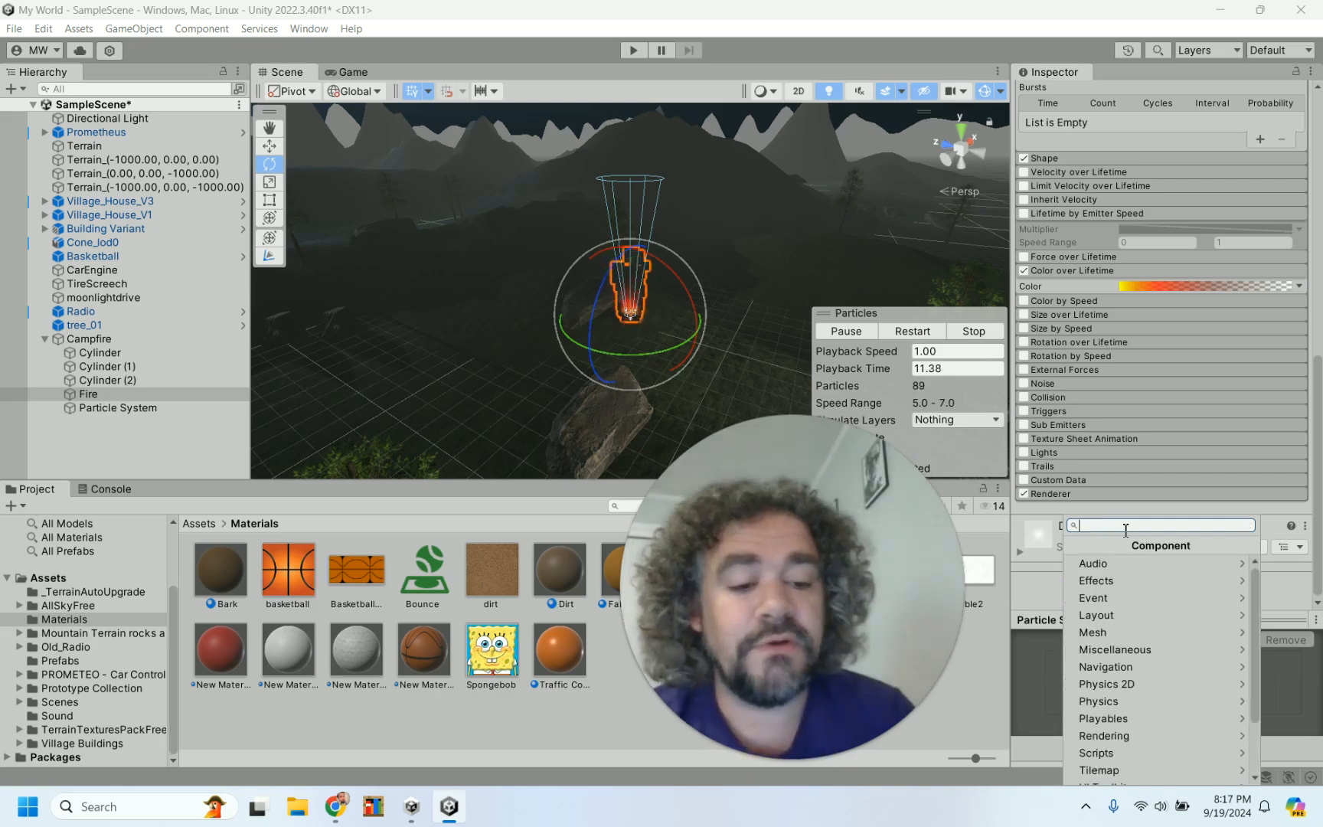
{"action": "type", "text": "ligh"}
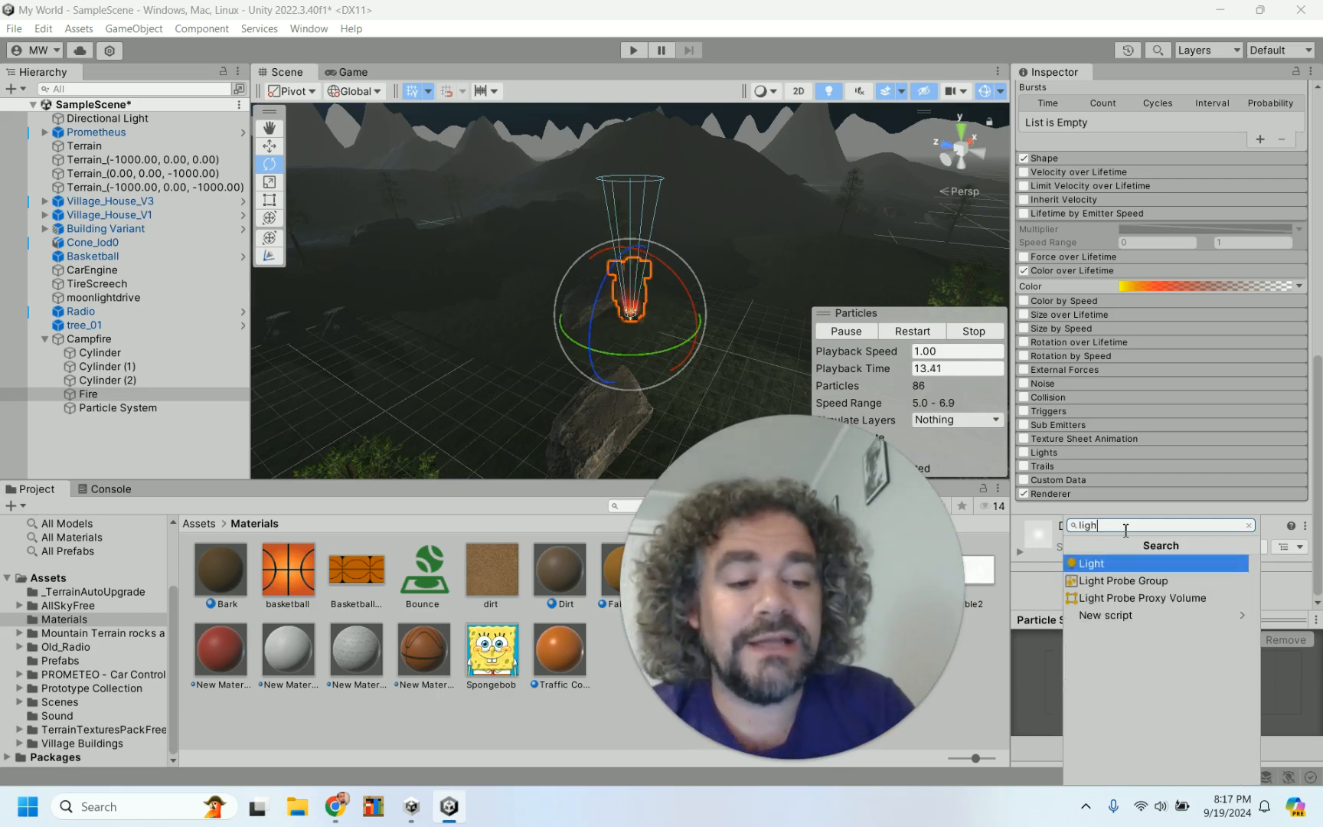
{"action": "type", "text": "t"}
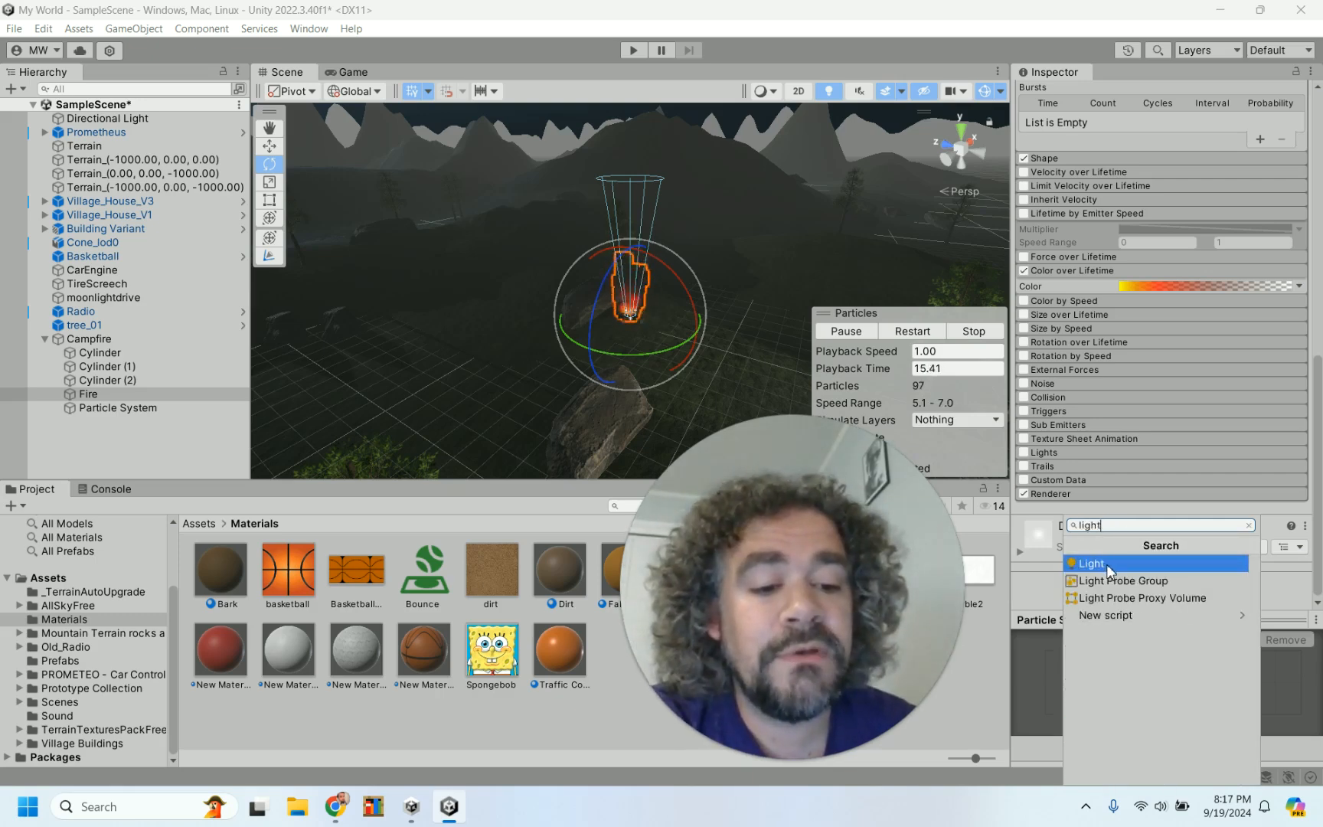
{"action": "left_click", "coordinate": [1093, 563]}
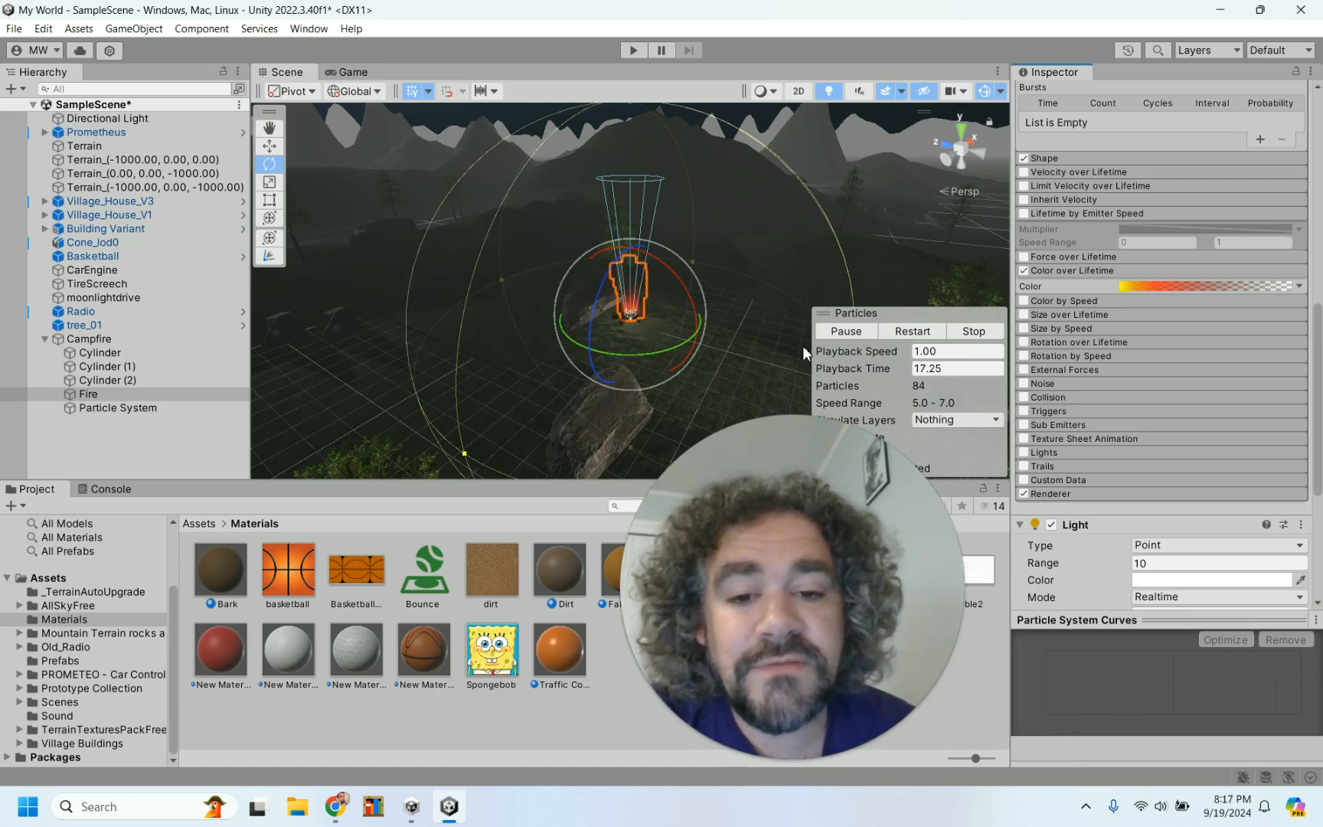
Set the color of the Fire object's light to orange FA9500.
{"action": "scroll", "coordinate": [1080, 532], "scroll_direction": "down", "scroll_amount": 5}
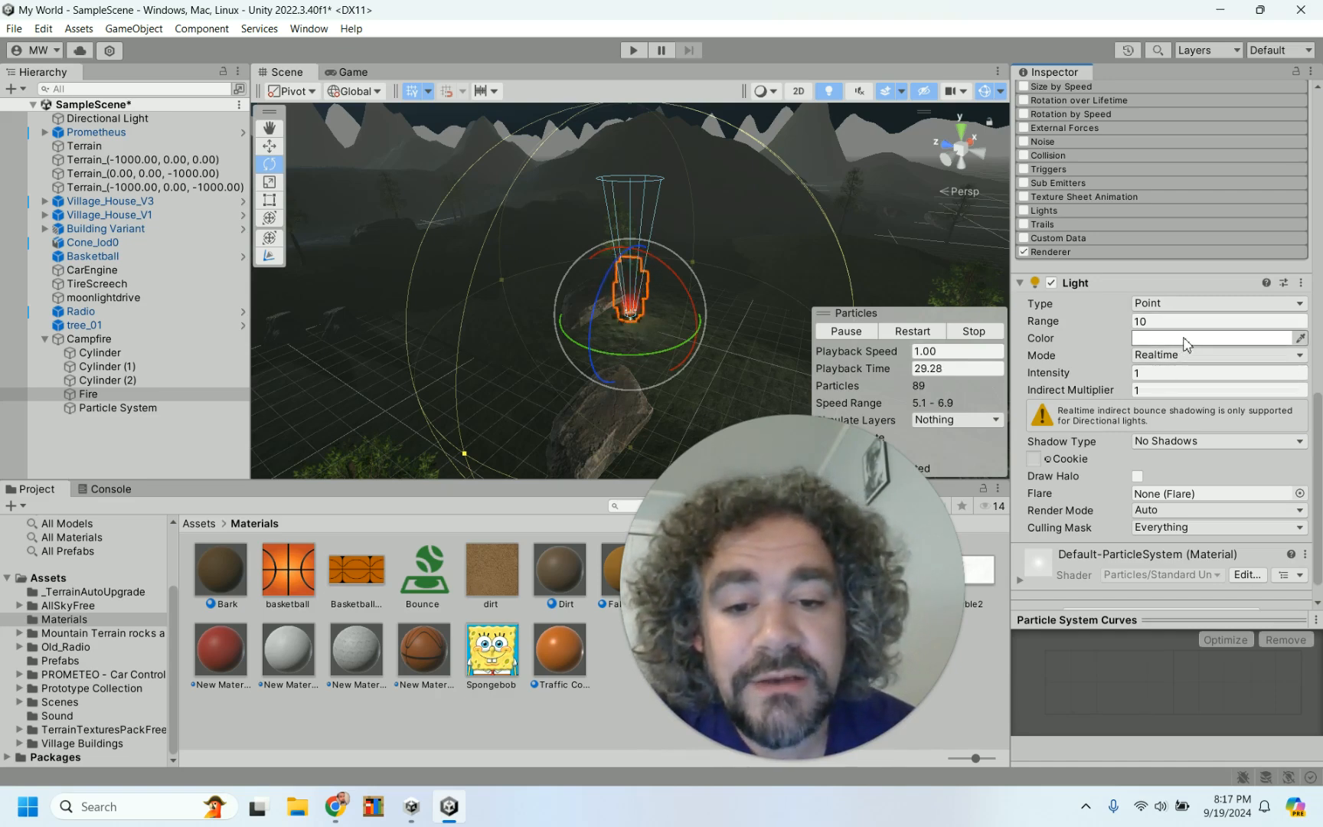
{"action": "key", "text": "f"}
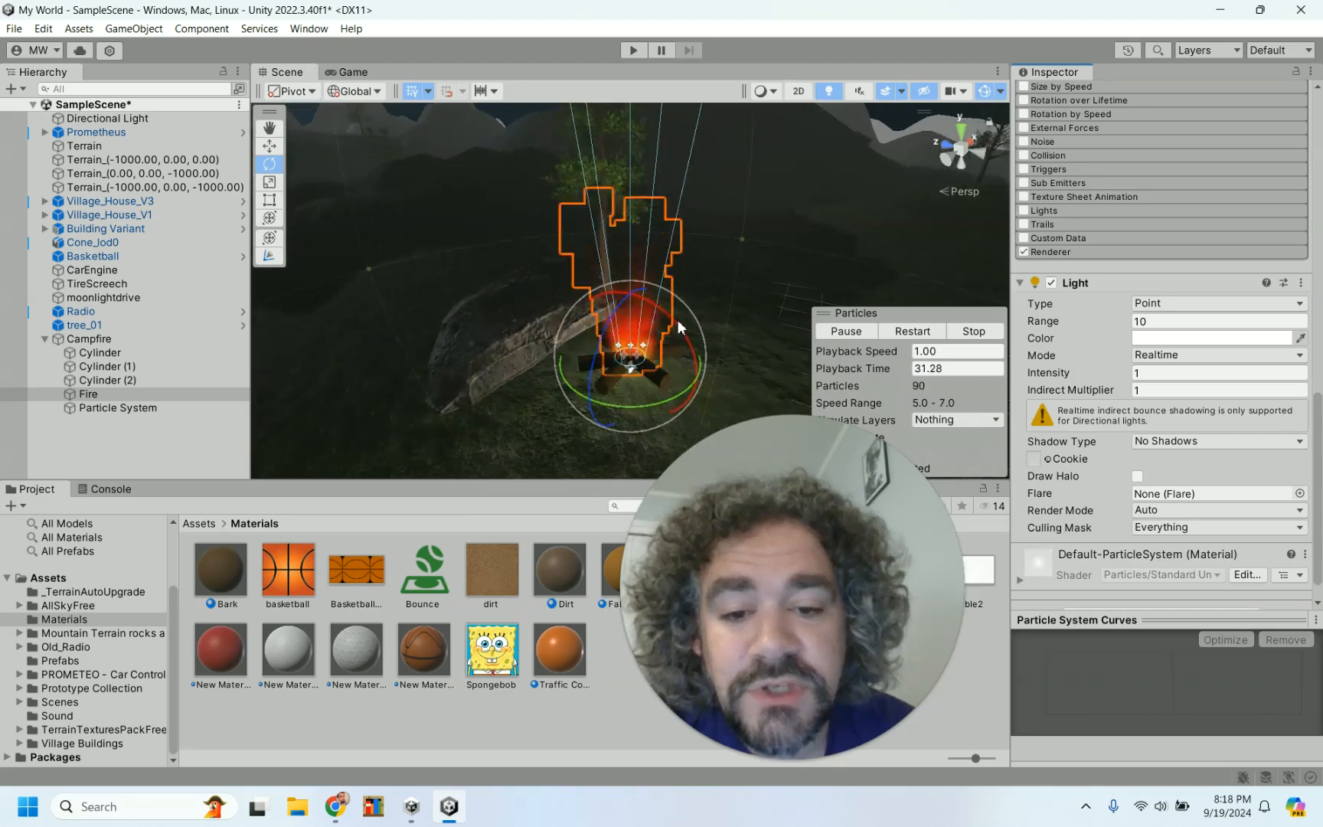
{"action": "left_click", "coordinate": [1212, 337]}
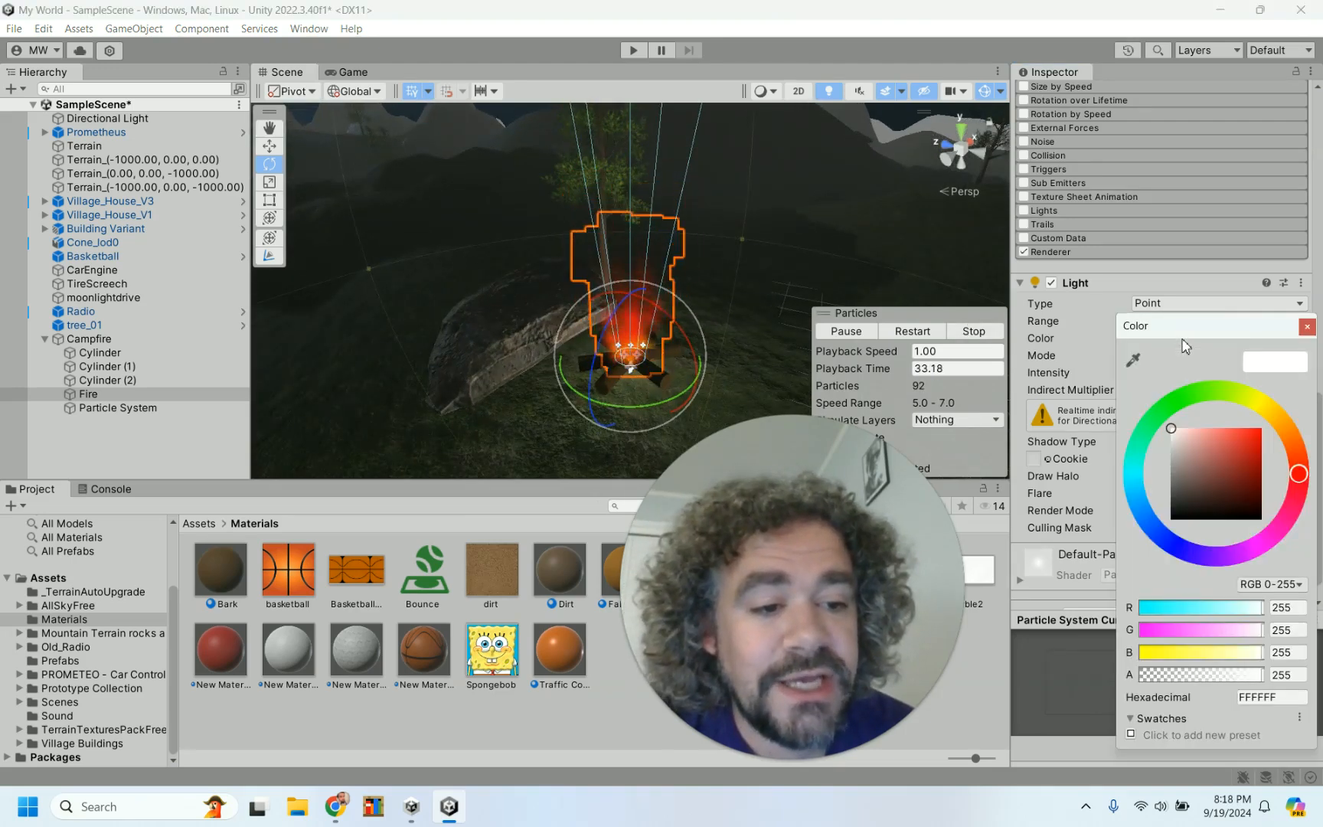
{"action": "left_click", "coordinate": [1287, 434]}
{"action": "left_click_drag", "start_coordinate": [1233, 442], "coordinate": [1284, 426]}
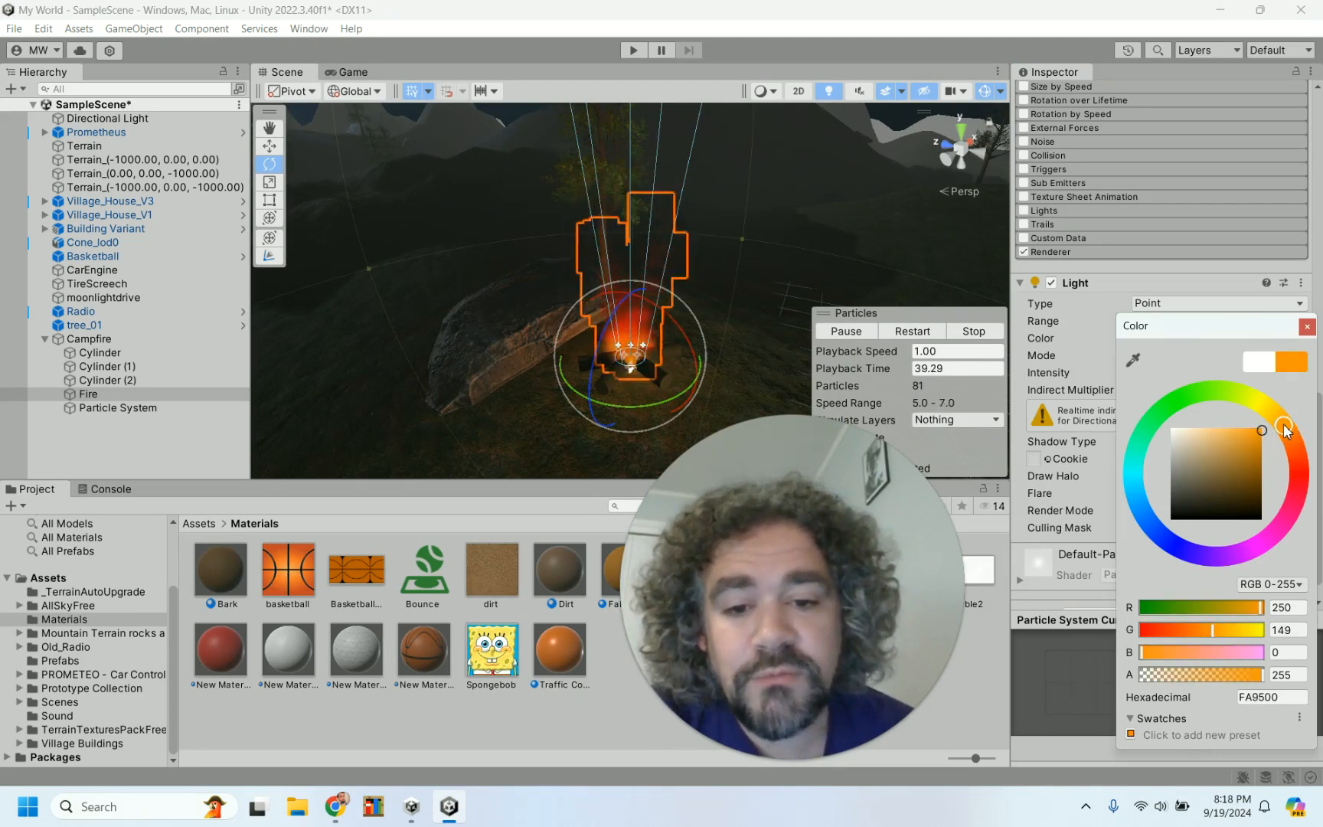
{"action": "scroll", "coordinate": [679, 283], "scroll_direction": "down", "scroll_amount": 5}
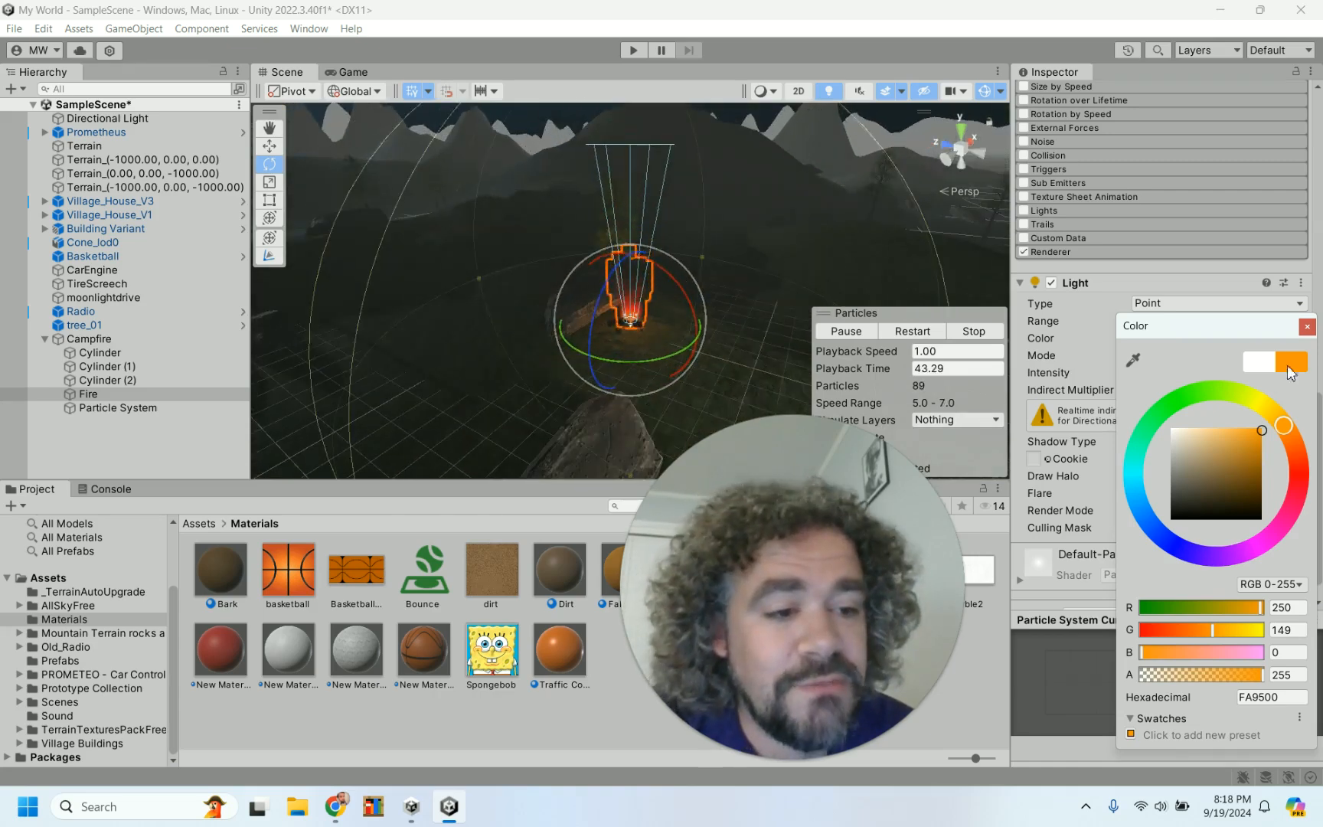
{"action": "left_click", "coordinate": [1307, 328]}
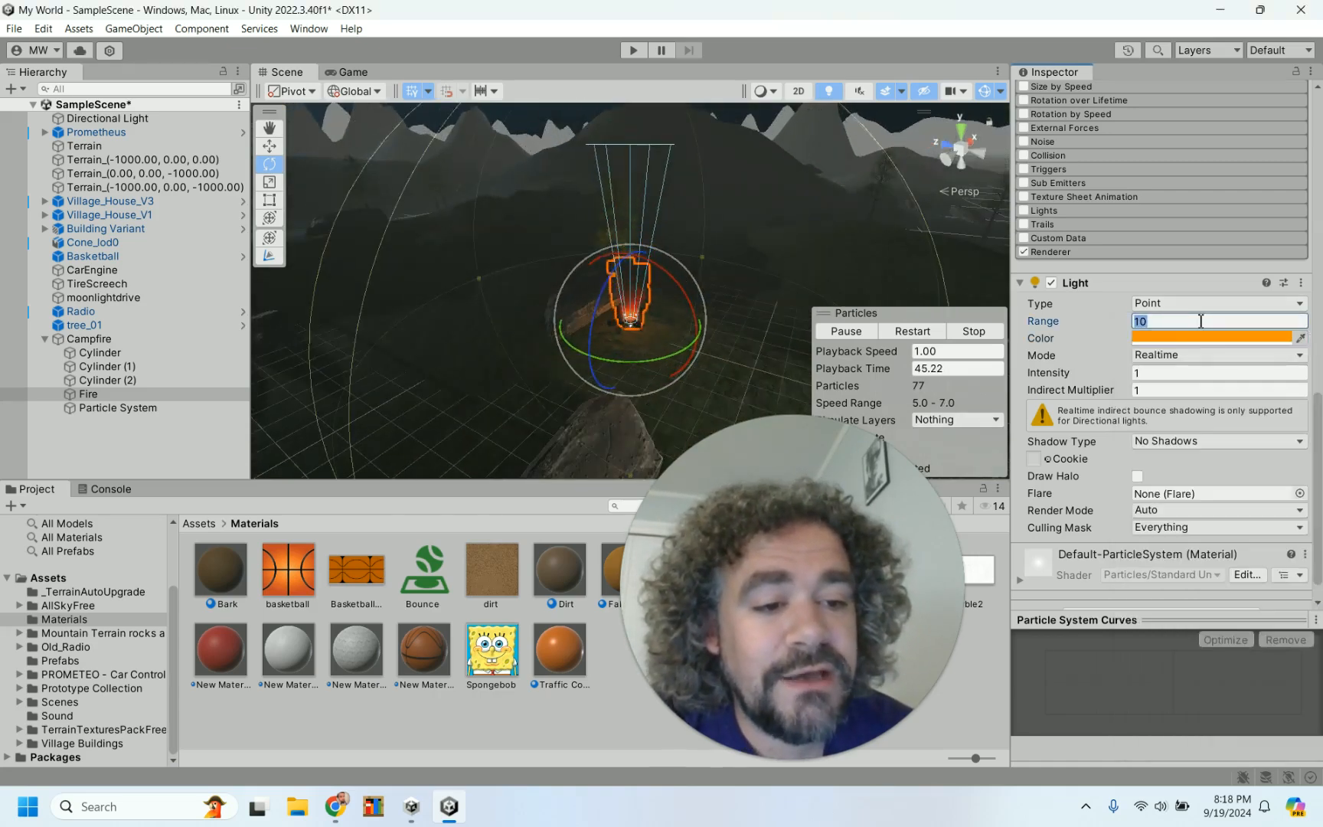
Set the fire light's range to 7, intensity to 2 and shadow type to Soft Shadows, and collapse the Light component.
{"action": "type", "text": "7"}
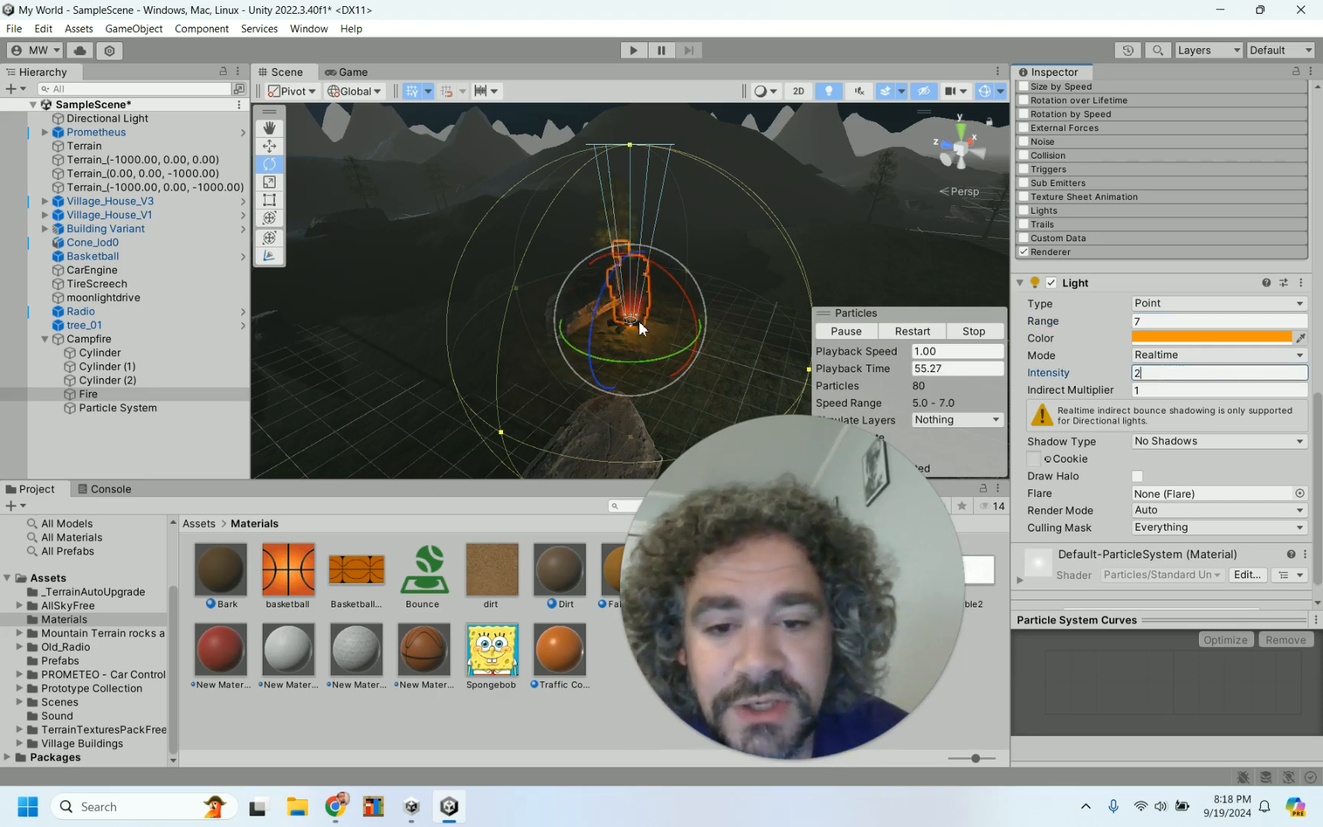
{"action": "scroll", "coordinate": [641, 327], "scroll_direction": "up", "scroll_amount": 3}
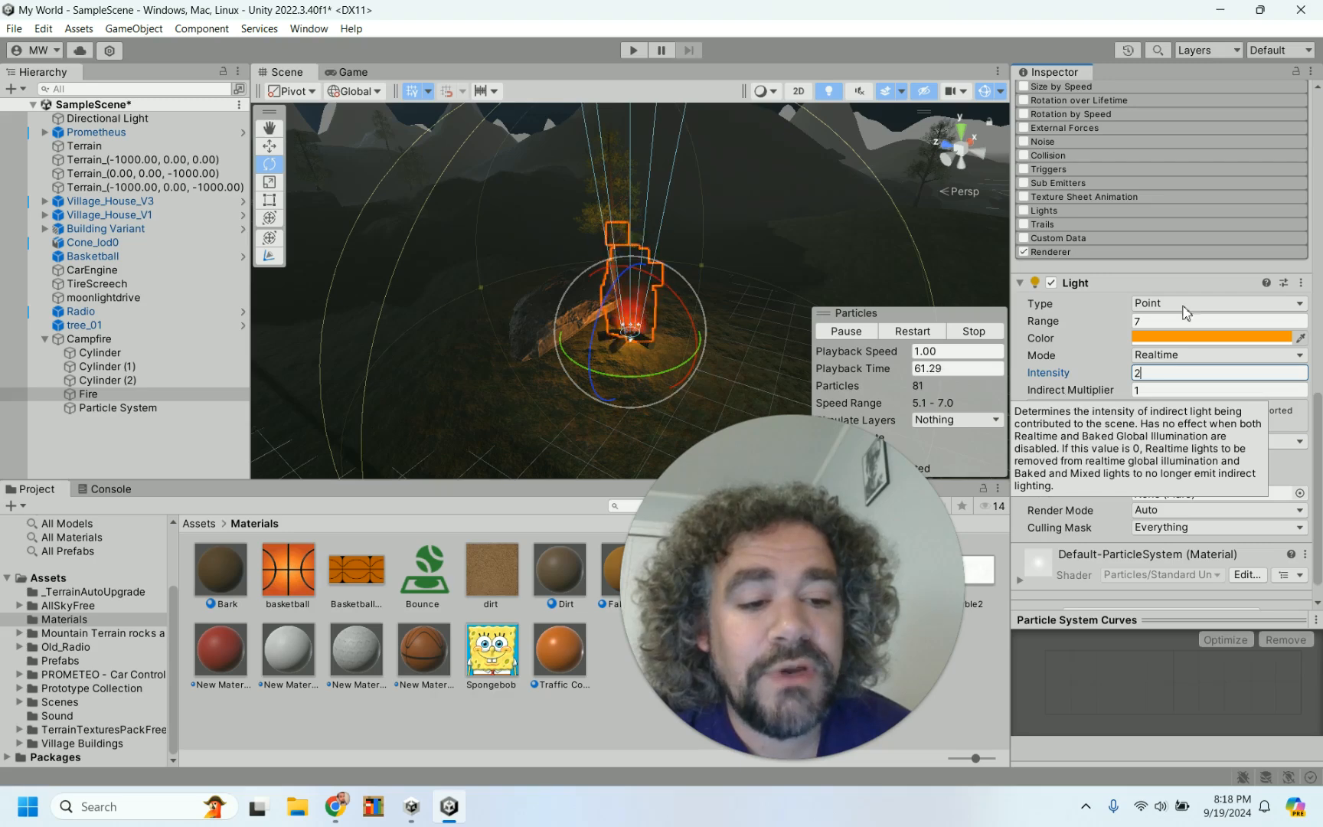
{"action": "left_click", "coordinate": [1211, 443]}
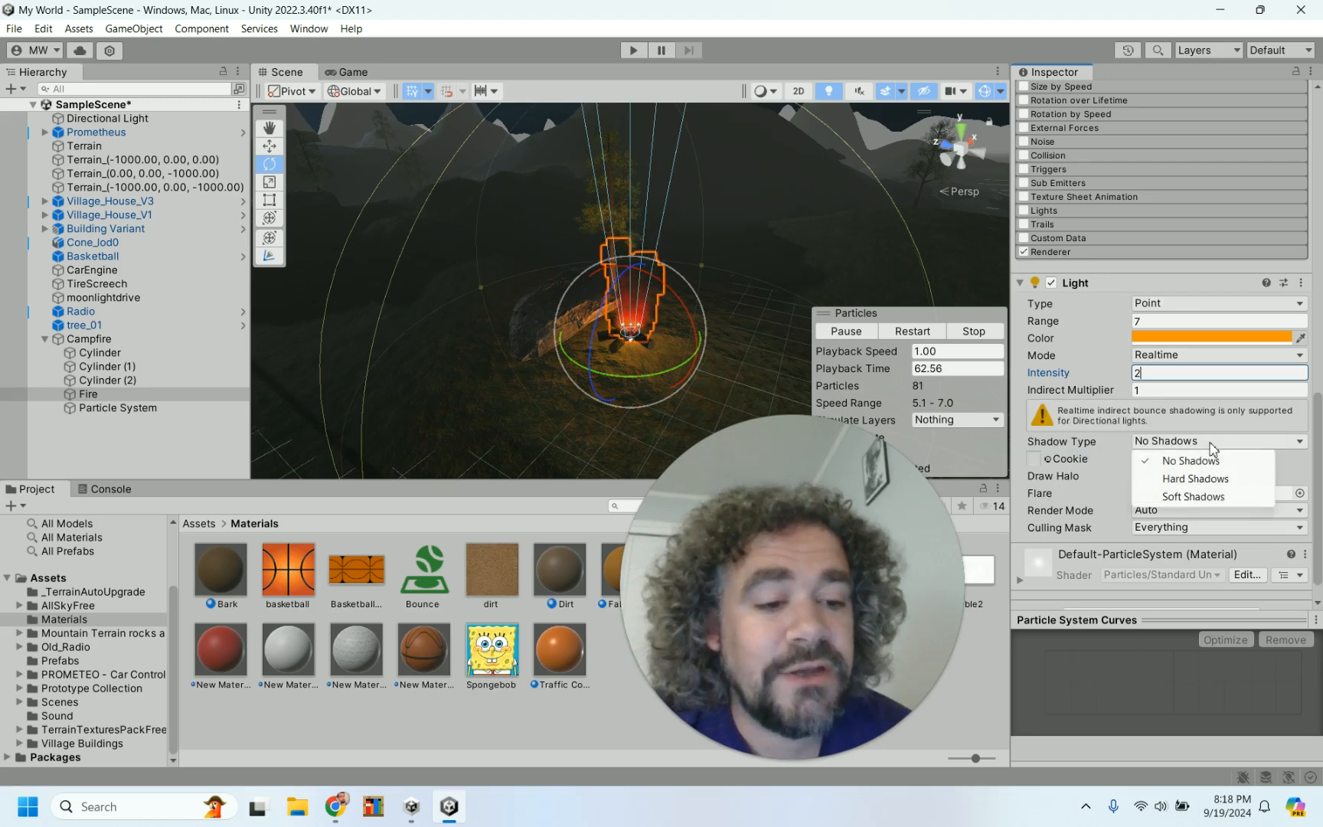
{"action": "left_click", "coordinate": [1185, 496]}
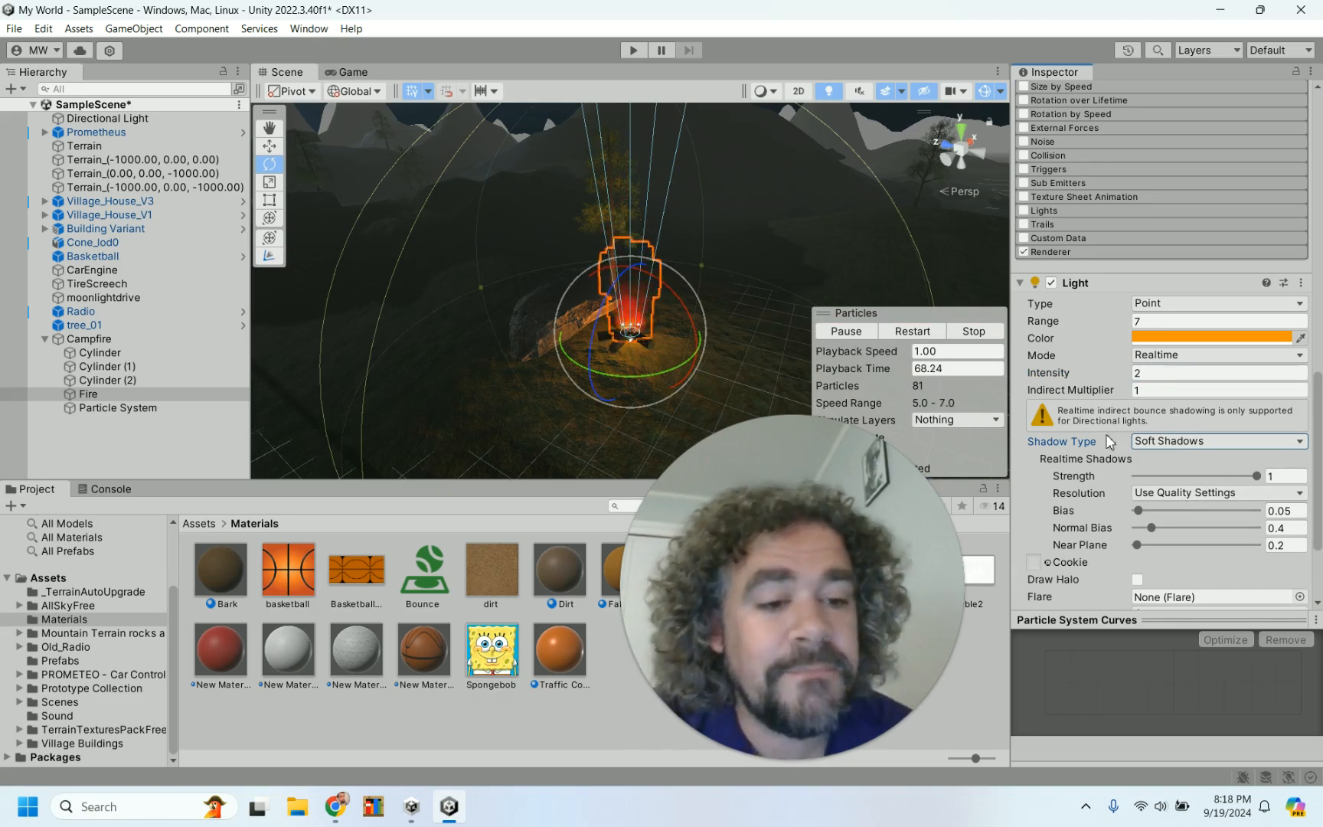
{"action": "left_click", "coordinate": [1020, 288]}
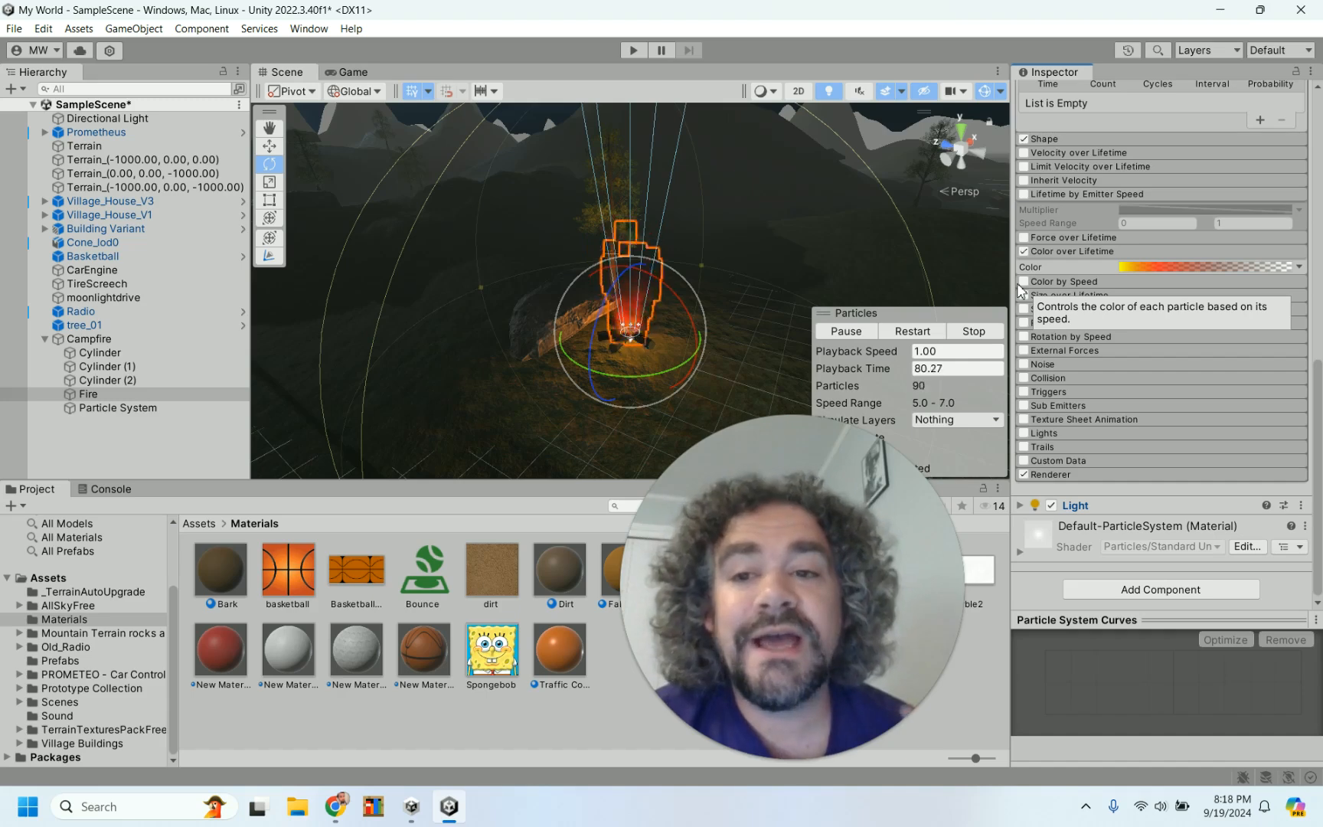
Import the complete Nature Sound FX package through the Package Manager and close the package window.
{"action": "left_click", "coordinate": [309, 28]}
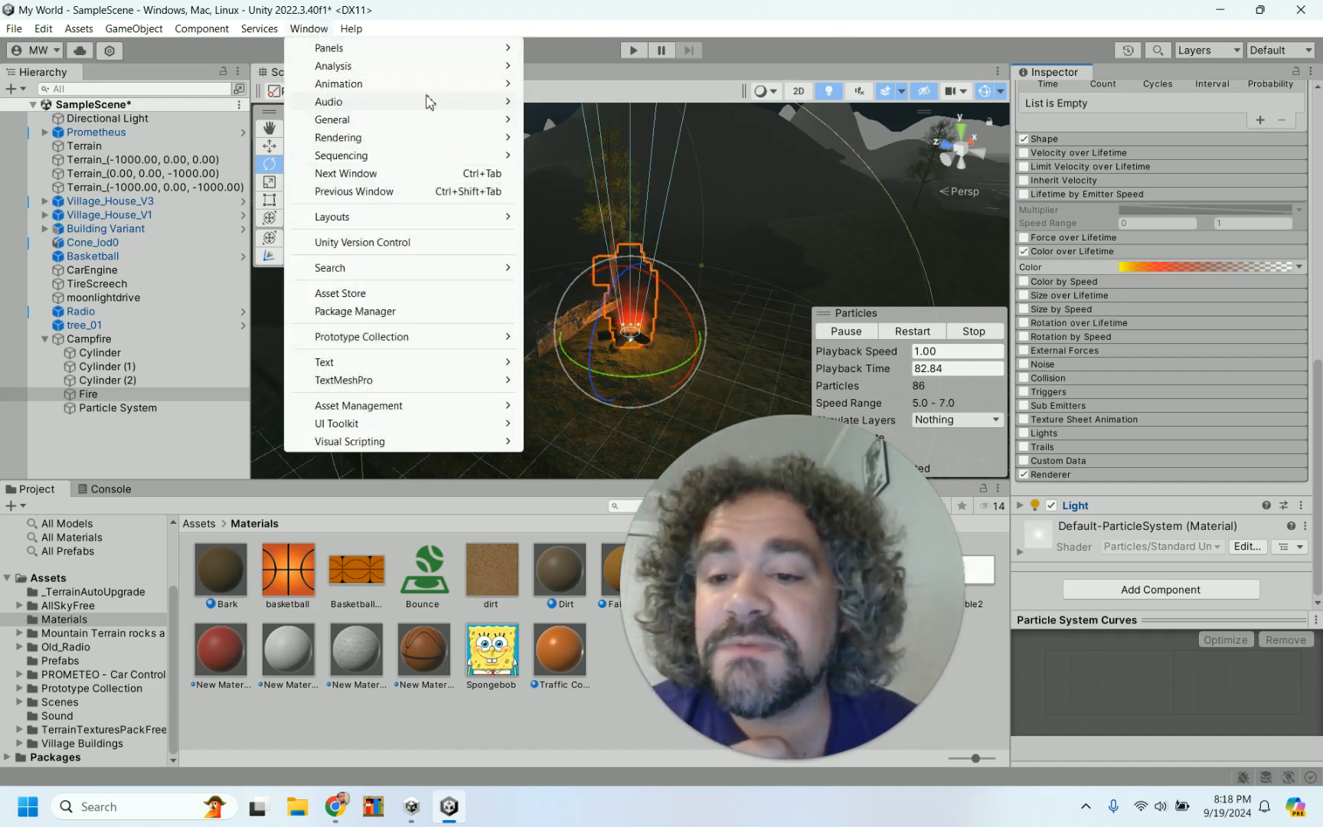
{"action": "left_click", "coordinate": [384, 310]}
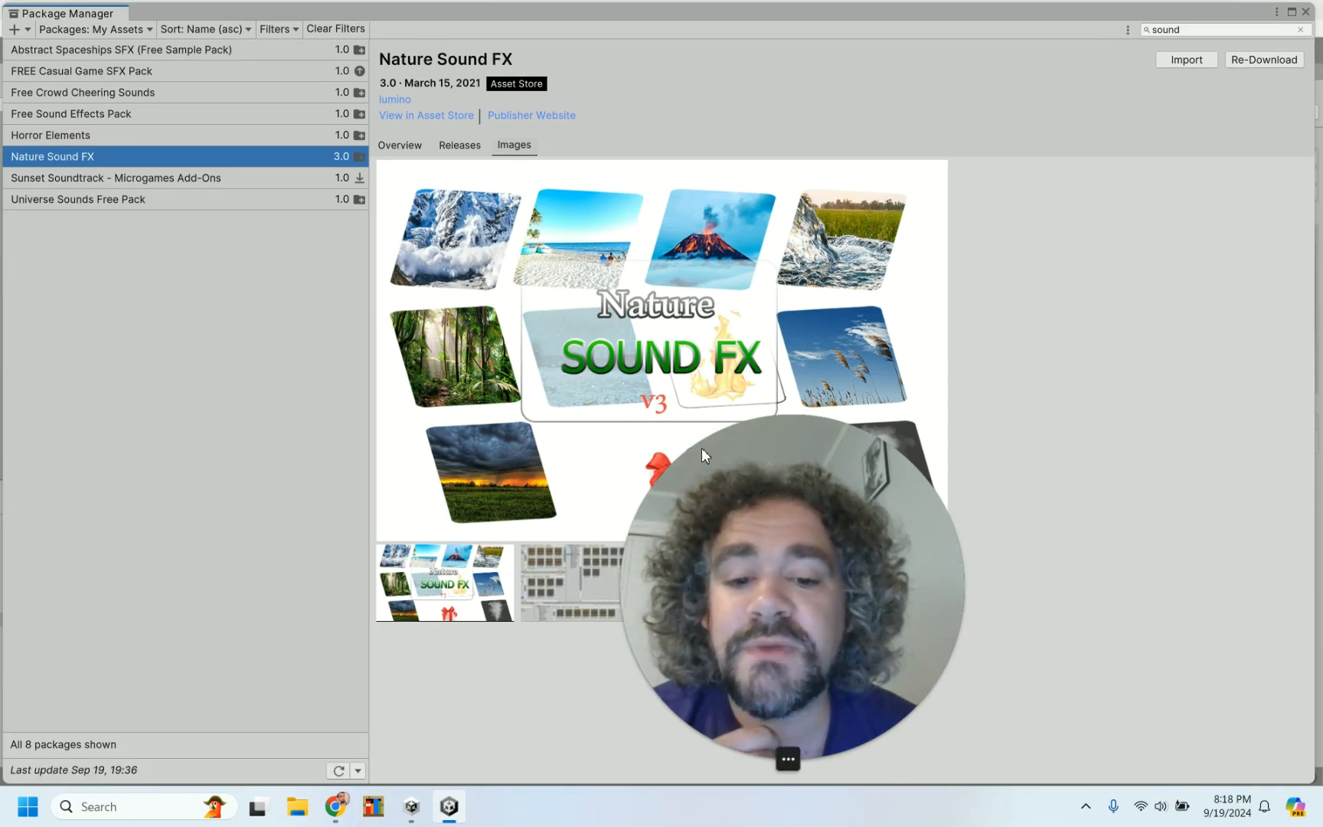
{"action": "left_click_drag", "start_coordinate": [739, 496], "coordinate": [1082, 495]}
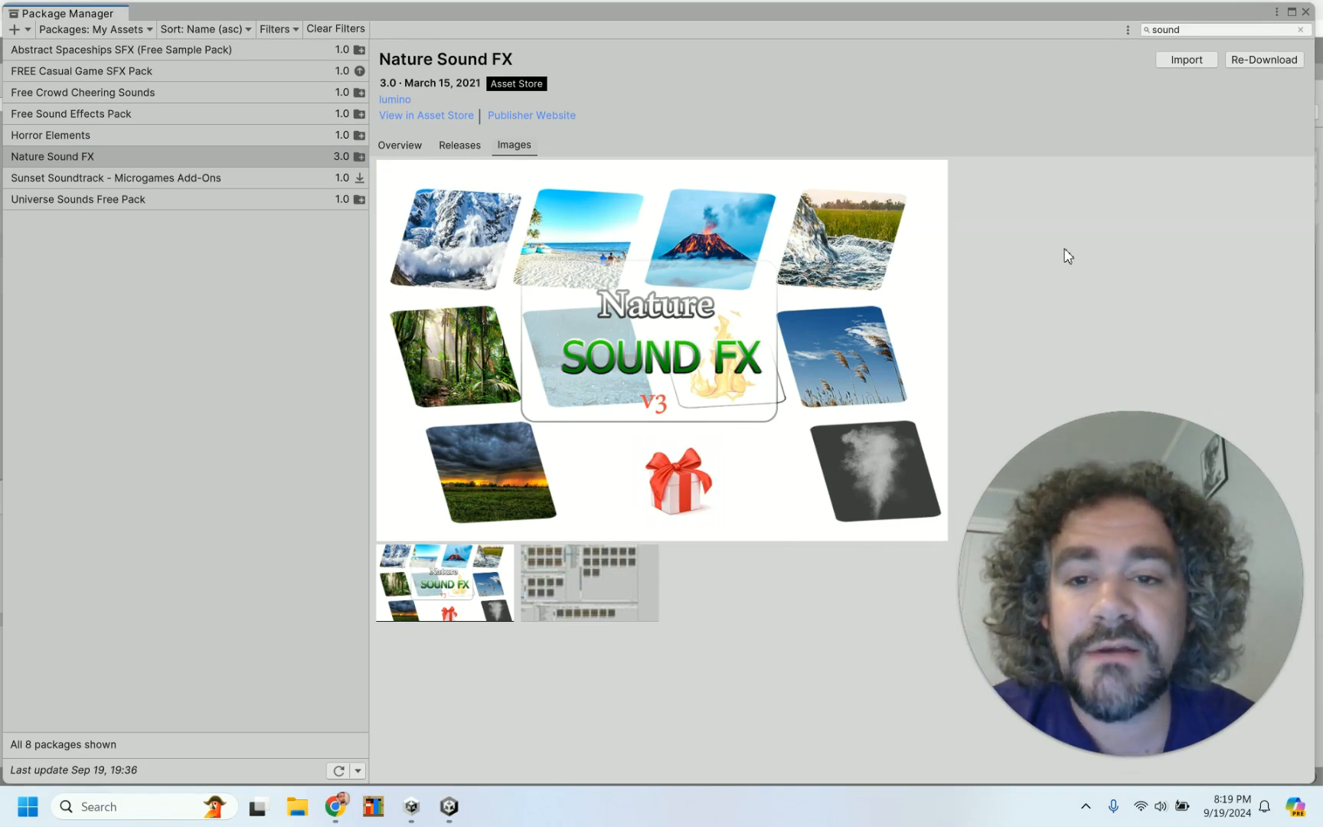
{"action": "left_click", "coordinate": [1190, 61]}
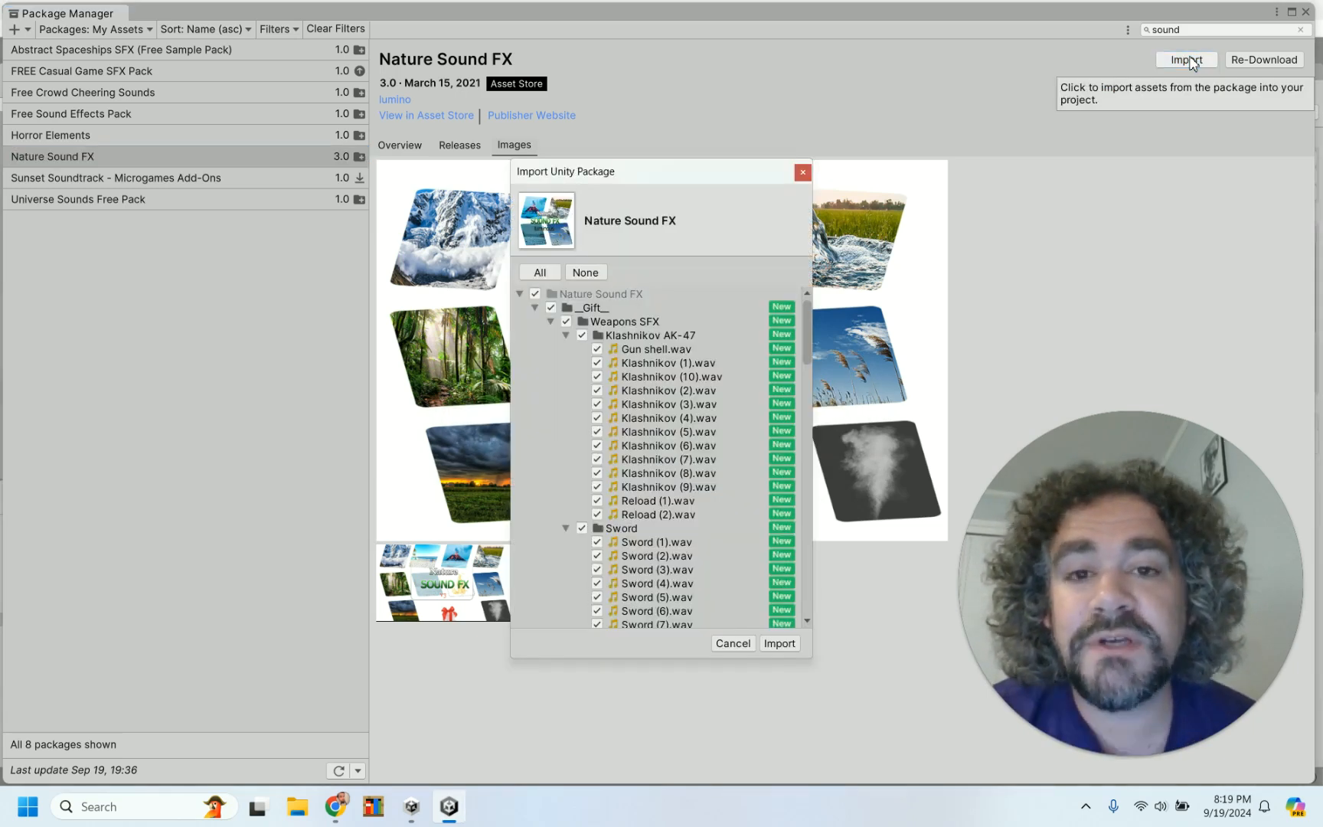
{"action": "scroll", "coordinate": [700, 463], "scroll_direction": "down", "scroll_amount": 12}
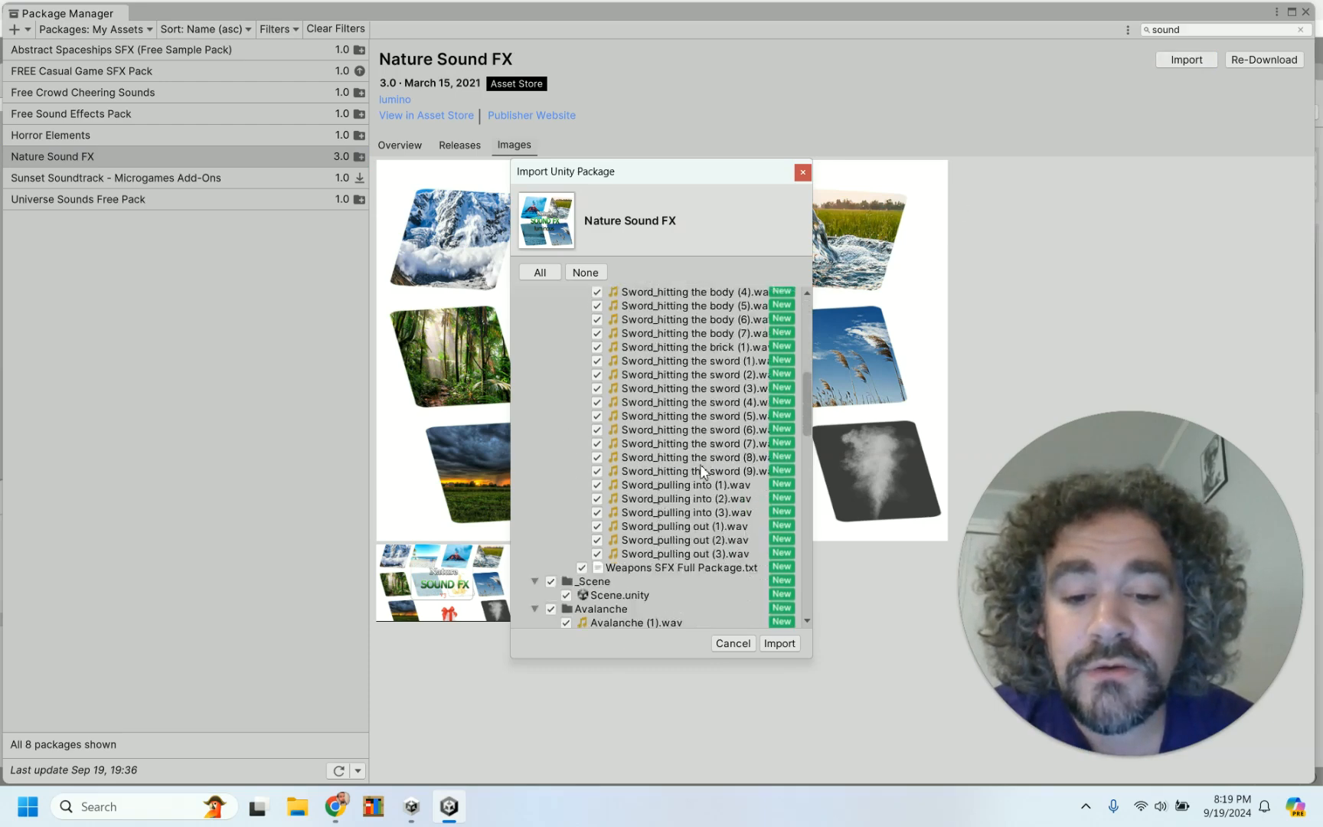
{"action": "scroll", "coordinate": [682, 382], "scroll_direction": "down", "scroll_amount": 20}
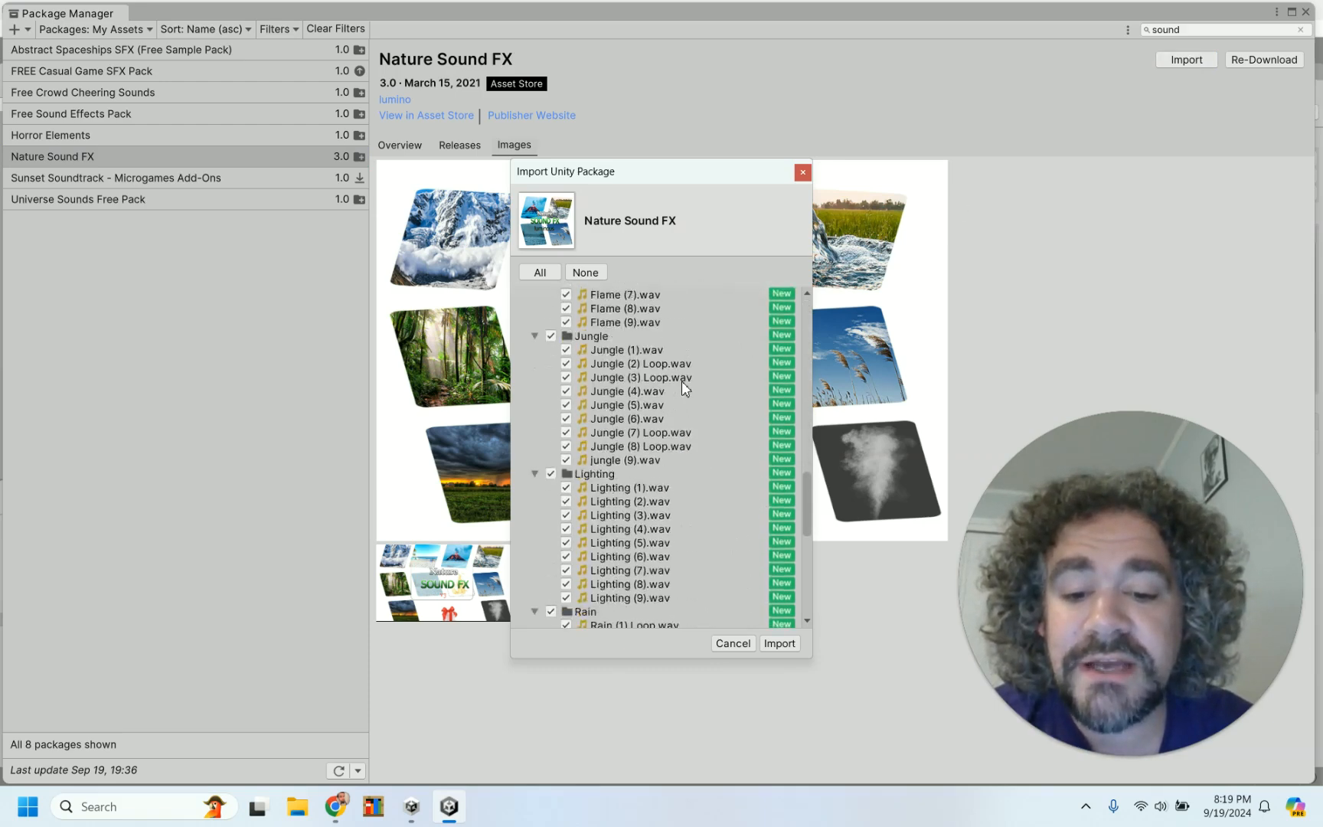
{"action": "left_click", "coordinate": [778, 644]}
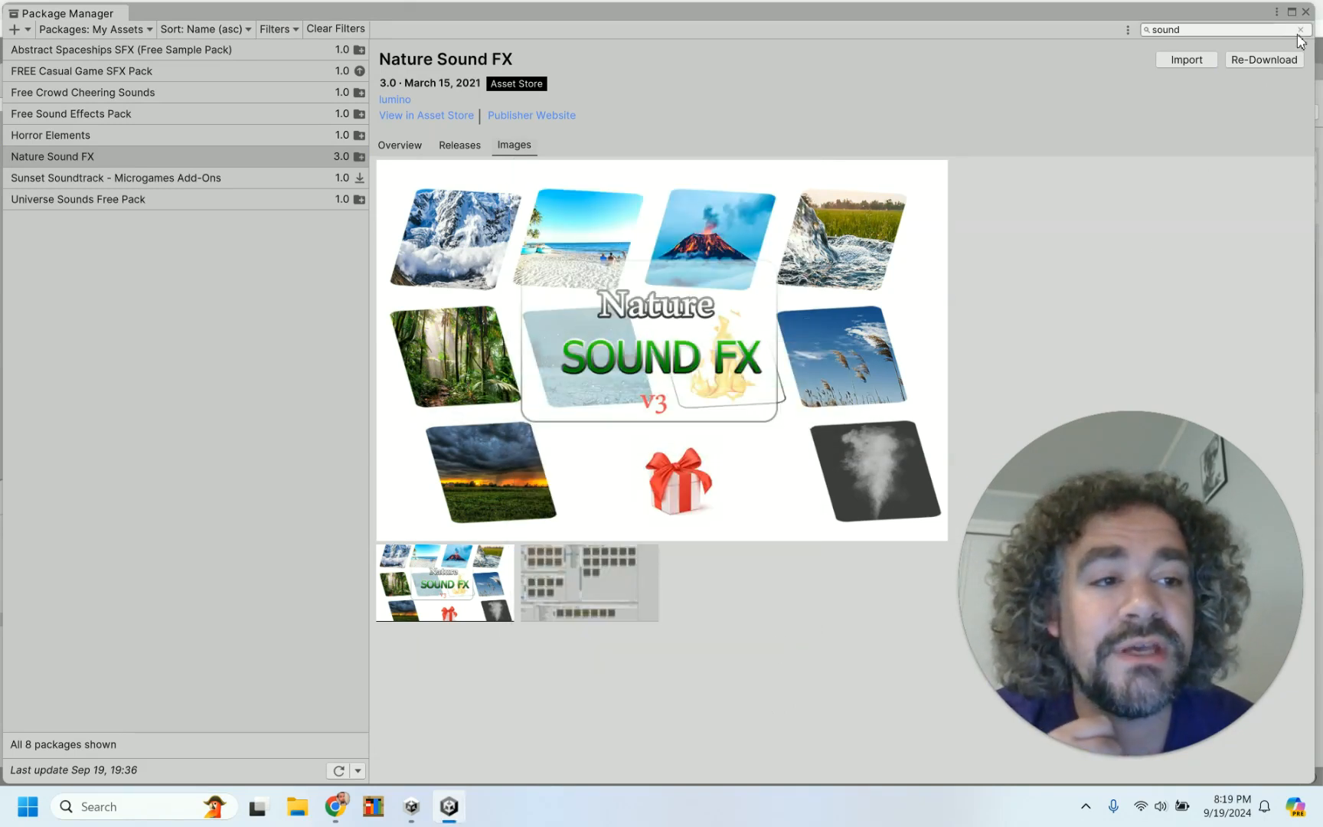
{"action": "left_click", "coordinate": [1305, 12]}
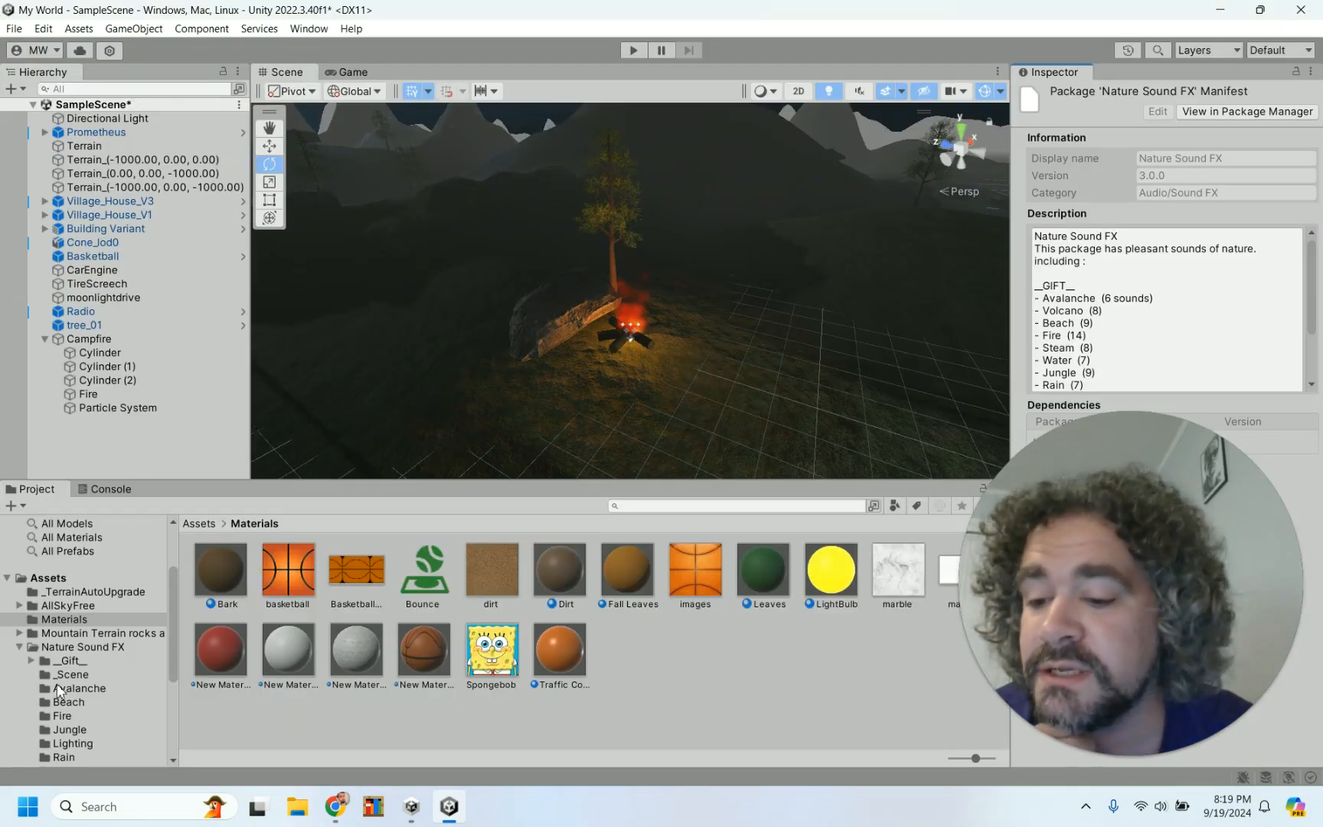
Open the Fire folder of Nature Sound FX and preview the Fire (3) Loop audio clip.
{"action": "left_click", "coordinate": [86, 648]}
{"action": "double_click", "coordinate": [475, 578]}
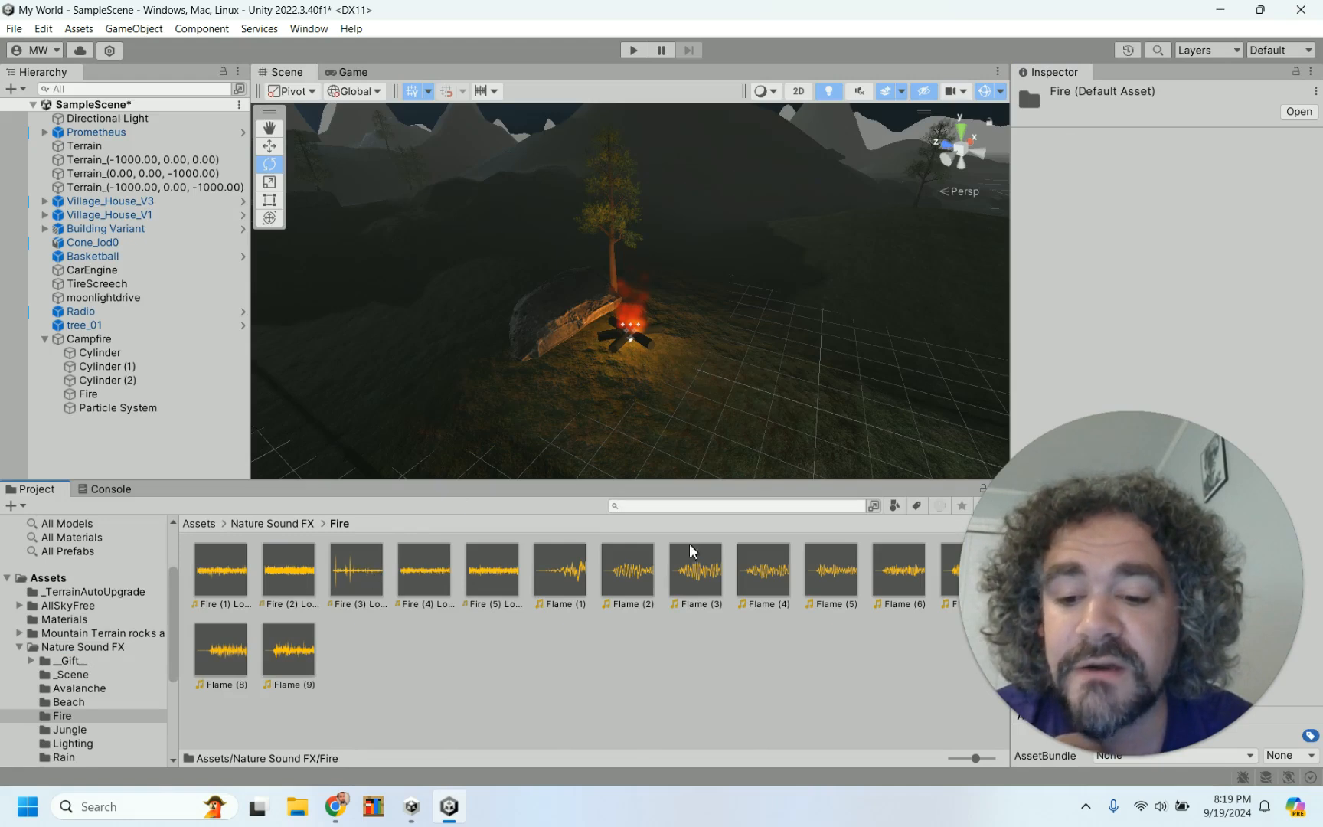
{"action": "left_click_drag", "start_coordinate": [1054, 575], "coordinate": [662, 603]}
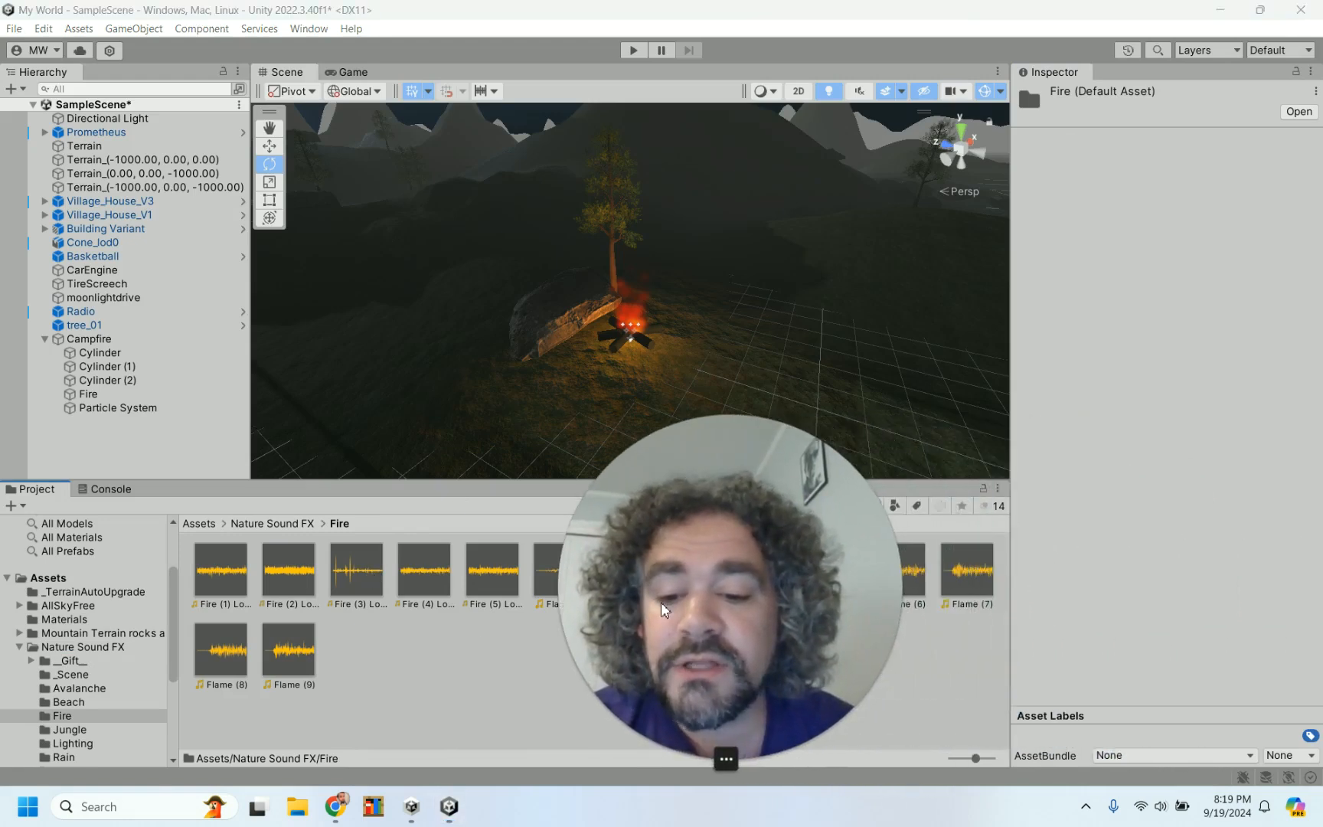
{"action": "left_click", "coordinate": [355, 605]}
{"action": "left_click", "coordinate": [1252, 620]}
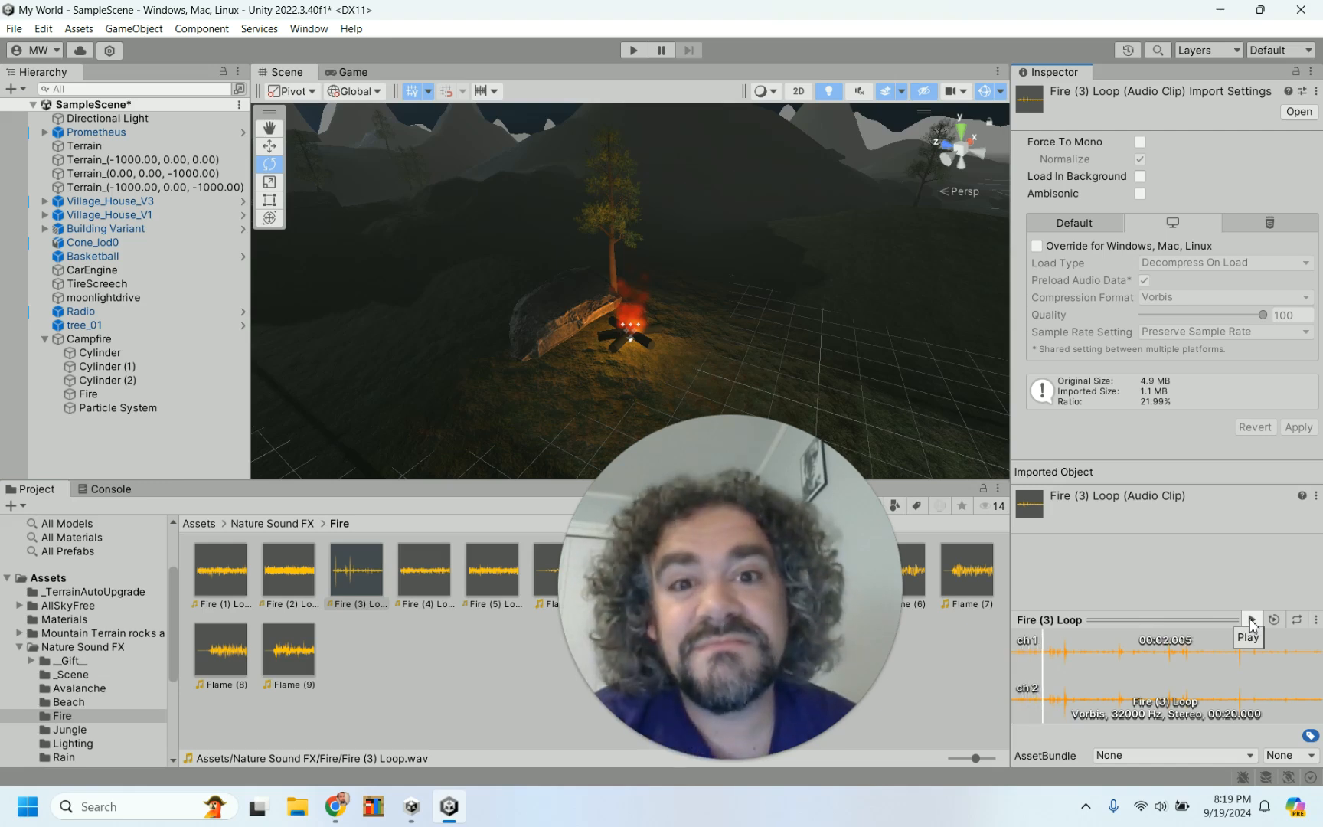
{"action": "left_click", "coordinate": [1251, 622]}
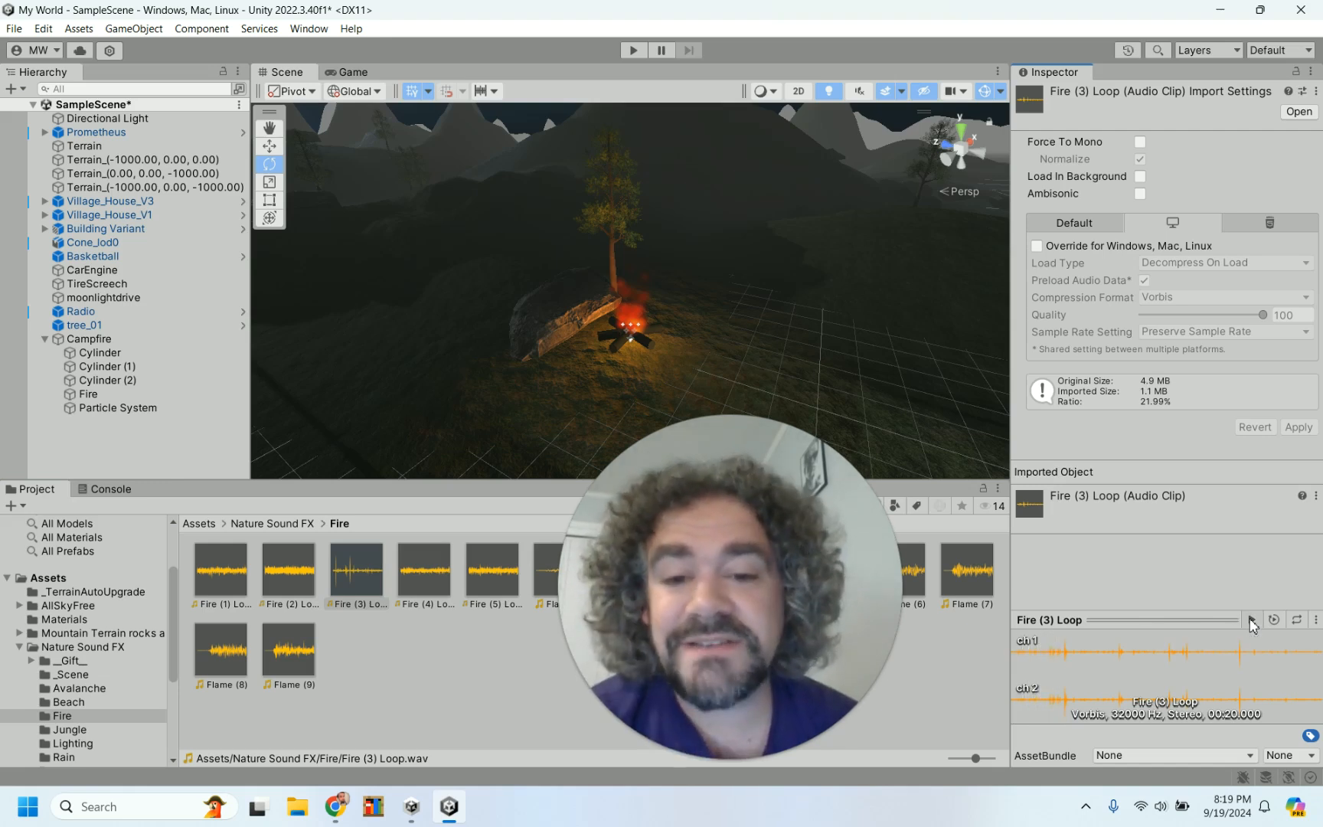
Add an Audio Source component to the campfire's Fire object.
{"action": "left_click", "coordinate": [100, 392]}
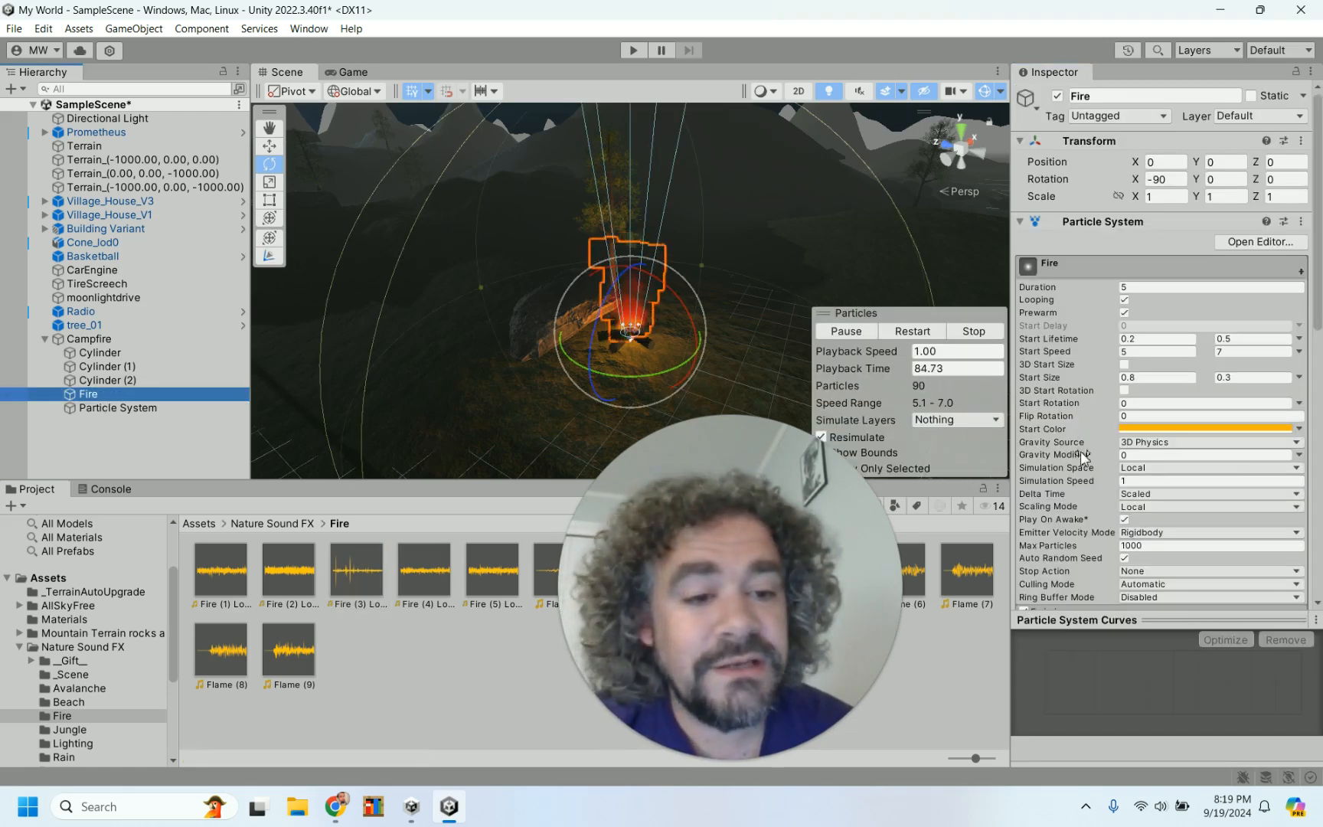
{"action": "scroll", "coordinate": [1079, 451], "scroll_direction": "down", "scroll_amount": 10}
{"action": "left_click", "coordinate": [1111, 587]}
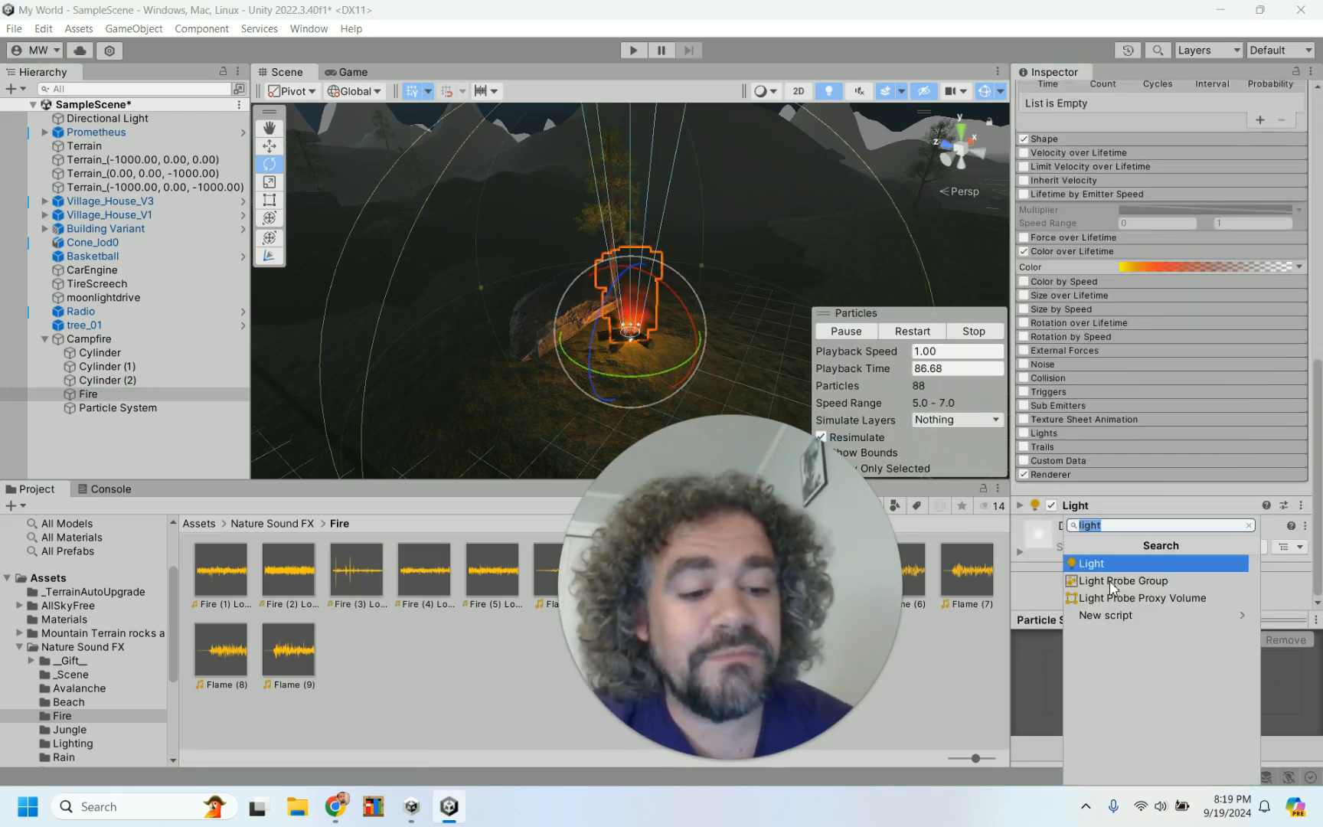
{"action": "type", "text": "soun"}
{"action": "key", "text": "BackSpace"}
{"action": "key", "text": "BackSpace"}
{"action": "key", "text": "BackSpace"}
{"action": "key", "text": "BackSpace"}
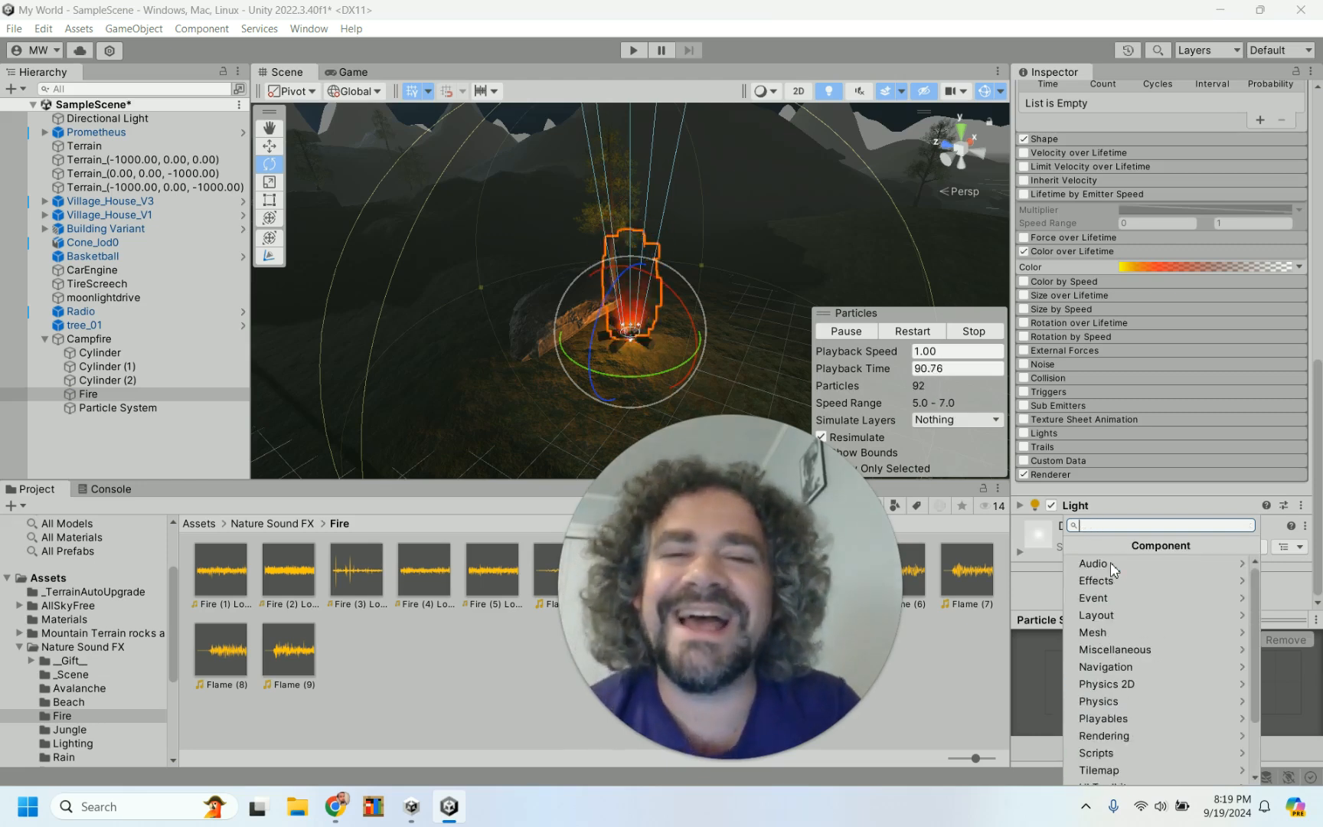
{"action": "type", "text": "audio"}
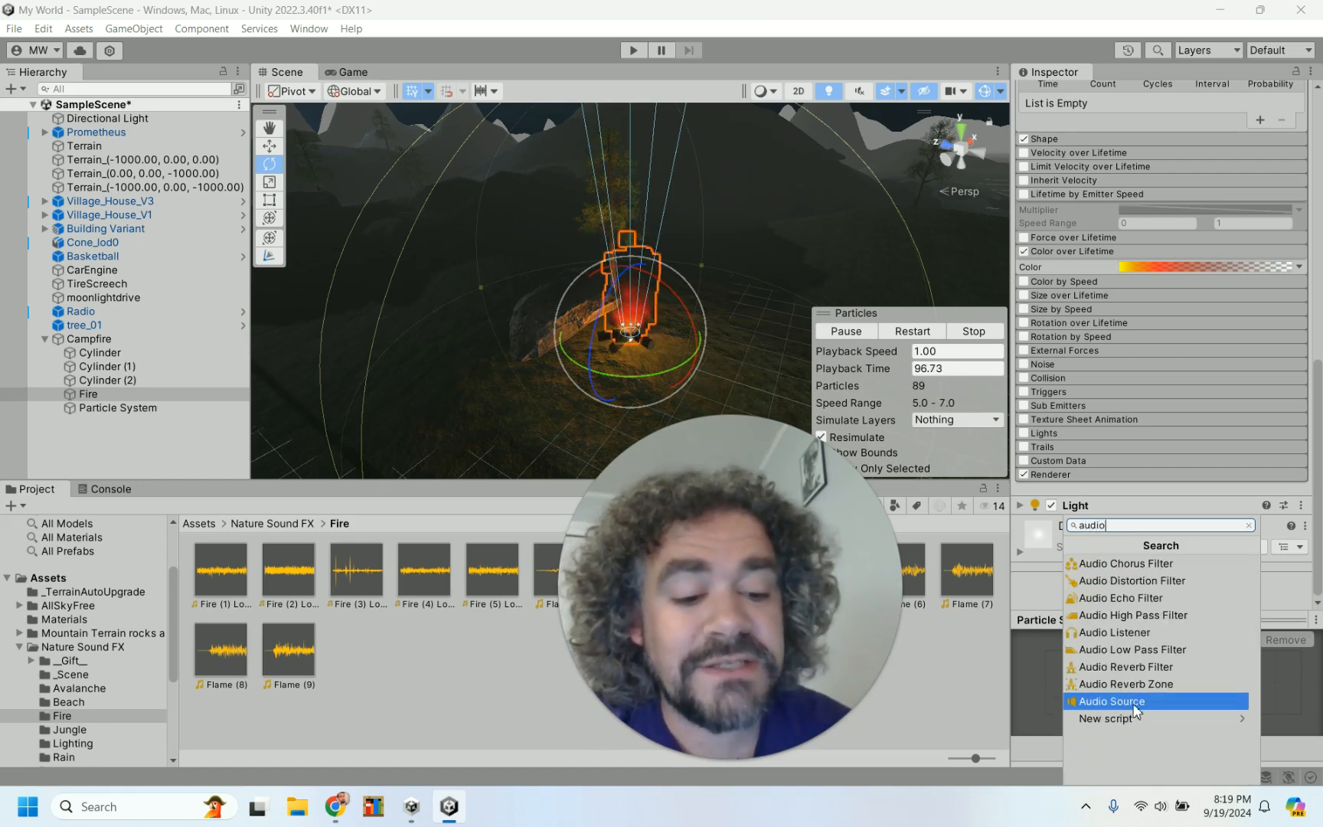
{"action": "left_click", "coordinate": [1141, 702]}
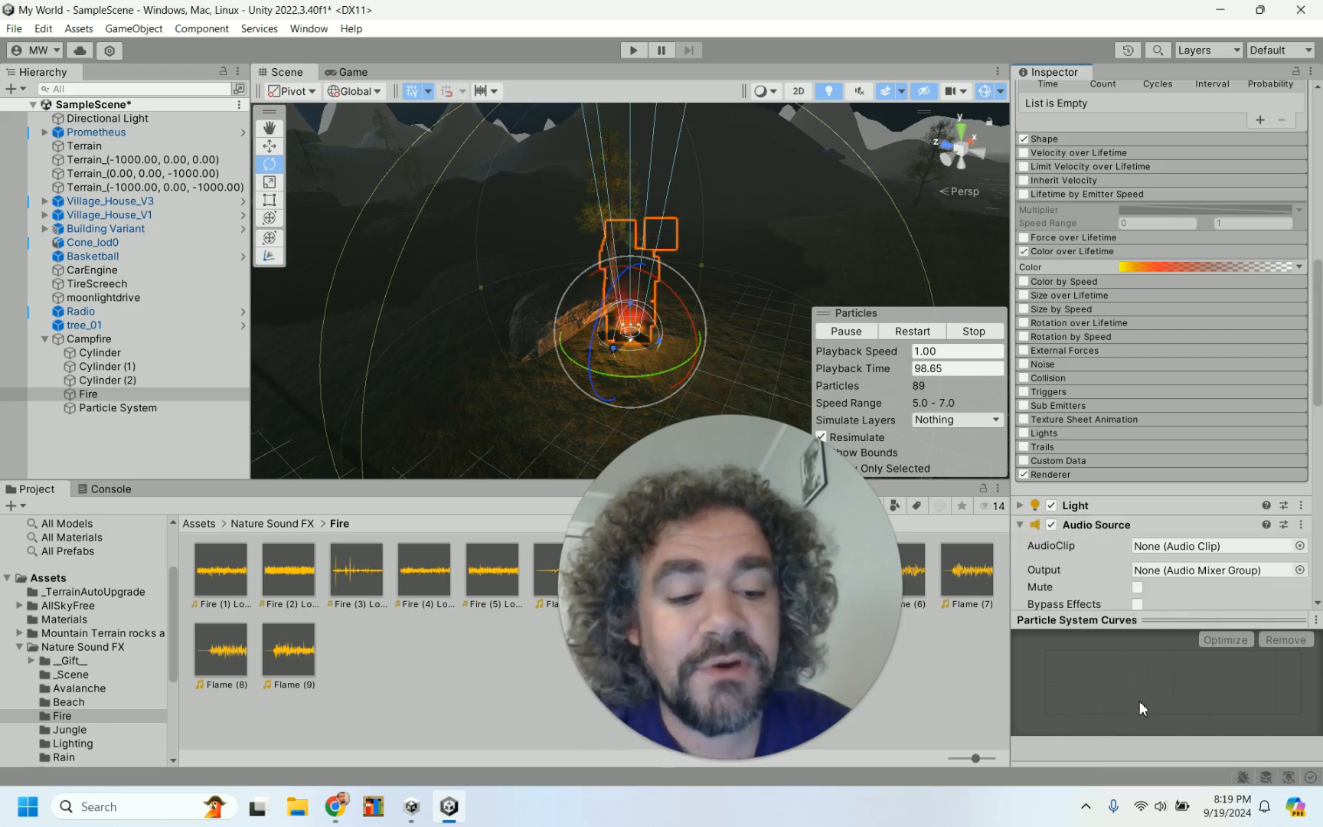
Assign the Fire (3) Loop clip to the Fire object's Audio Source and enable looping.
{"action": "scroll", "coordinate": [1163, 551], "scroll_direction": "down", "scroll_amount": 1}
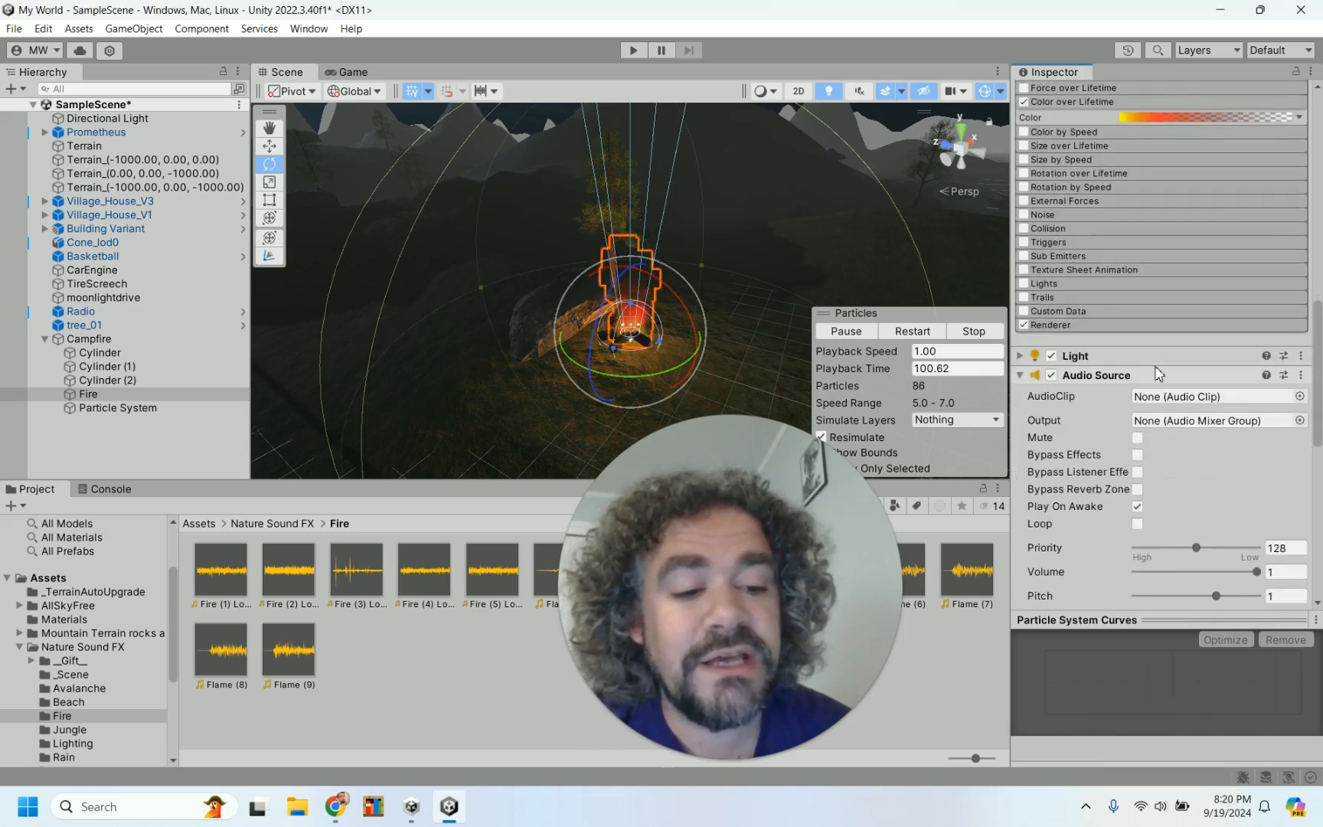
{"action": "left_click", "coordinate": [373, 576]}
{"action": "left_click_drag", "start_coordinate": [395, 582], "coordinate": [1192, 404]}
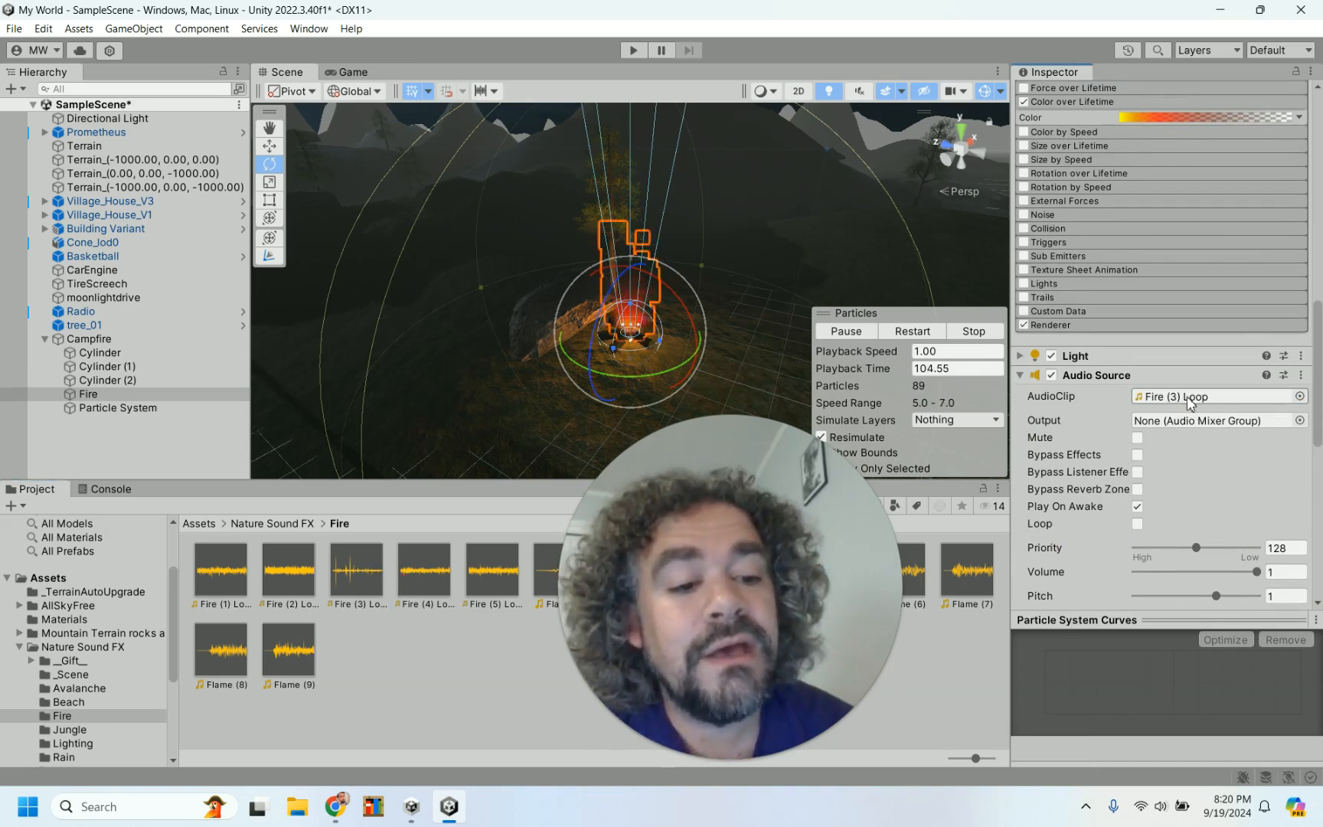
{"action": "scroll", "coordinate": [1224, 490], "scroll_direction": "down", "scroll_amount": 3}
{"action": "scroll", "coordinate": [1225, 485], "scroll_direction": "down", "scroll_amount": 1}
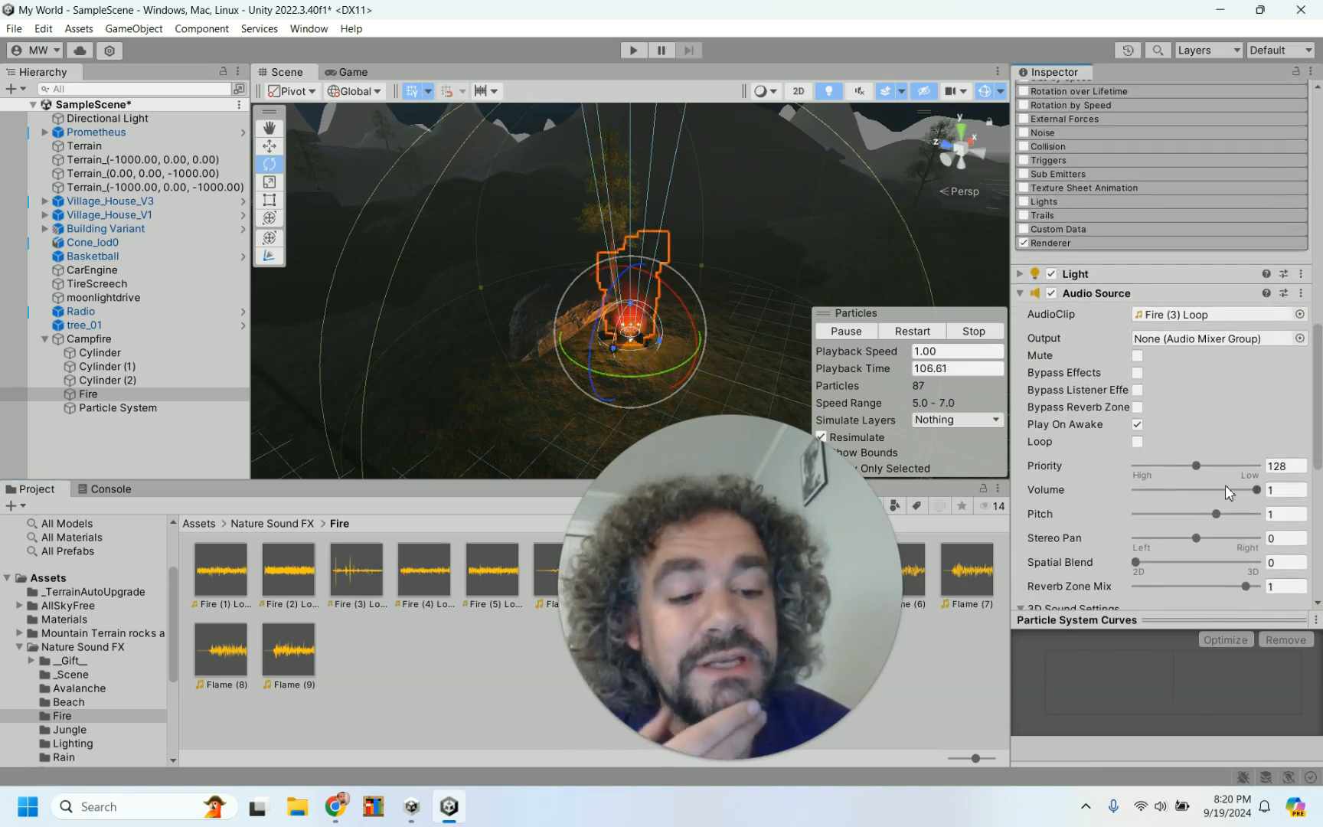
{"action": "left_click", "coordinate": [1138, 443]}
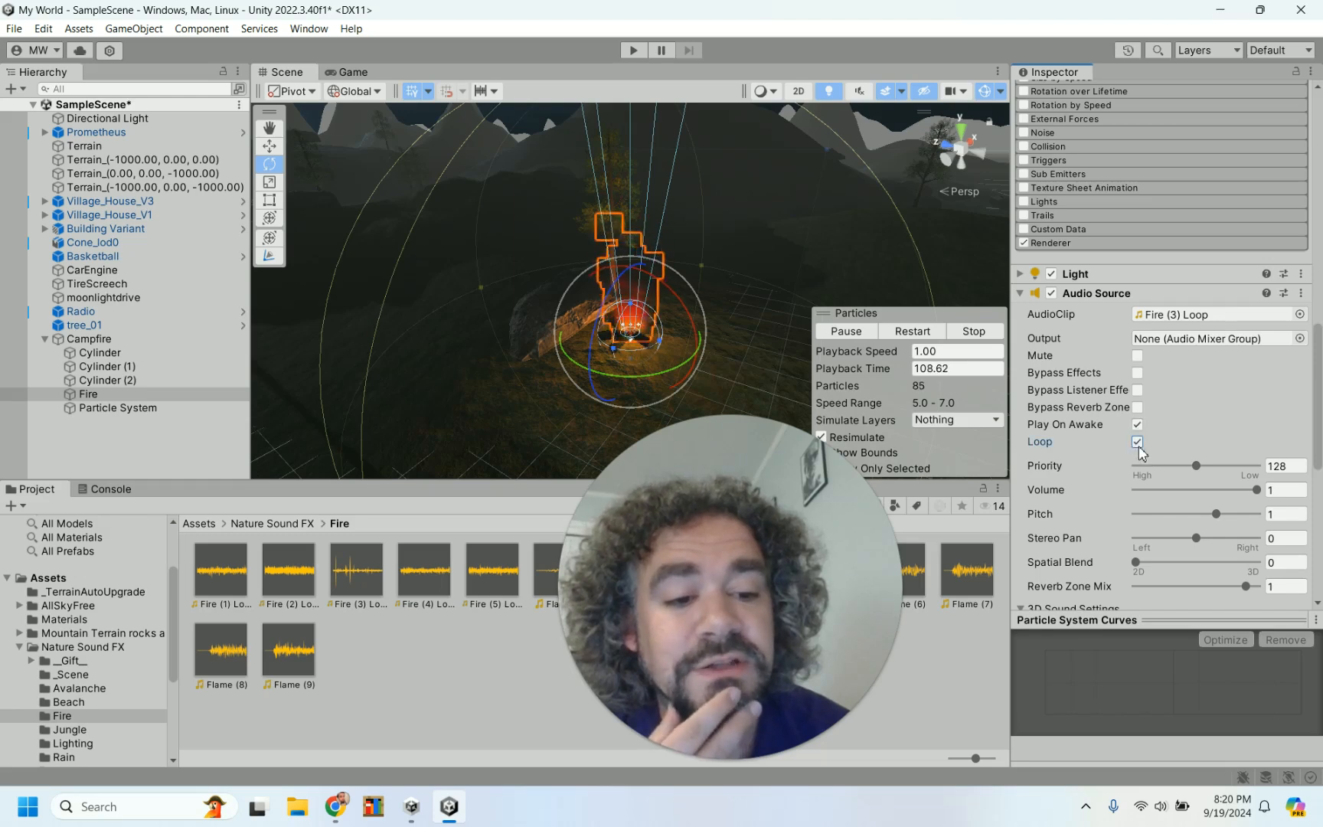
Make the fire sound fully 3D with Spatial Blend 1 and set its Max Distance to 7.
{"action": "scroll", "coordinate": [1217, 414], "scroll_direction": "down", "scroll_amount": 6}
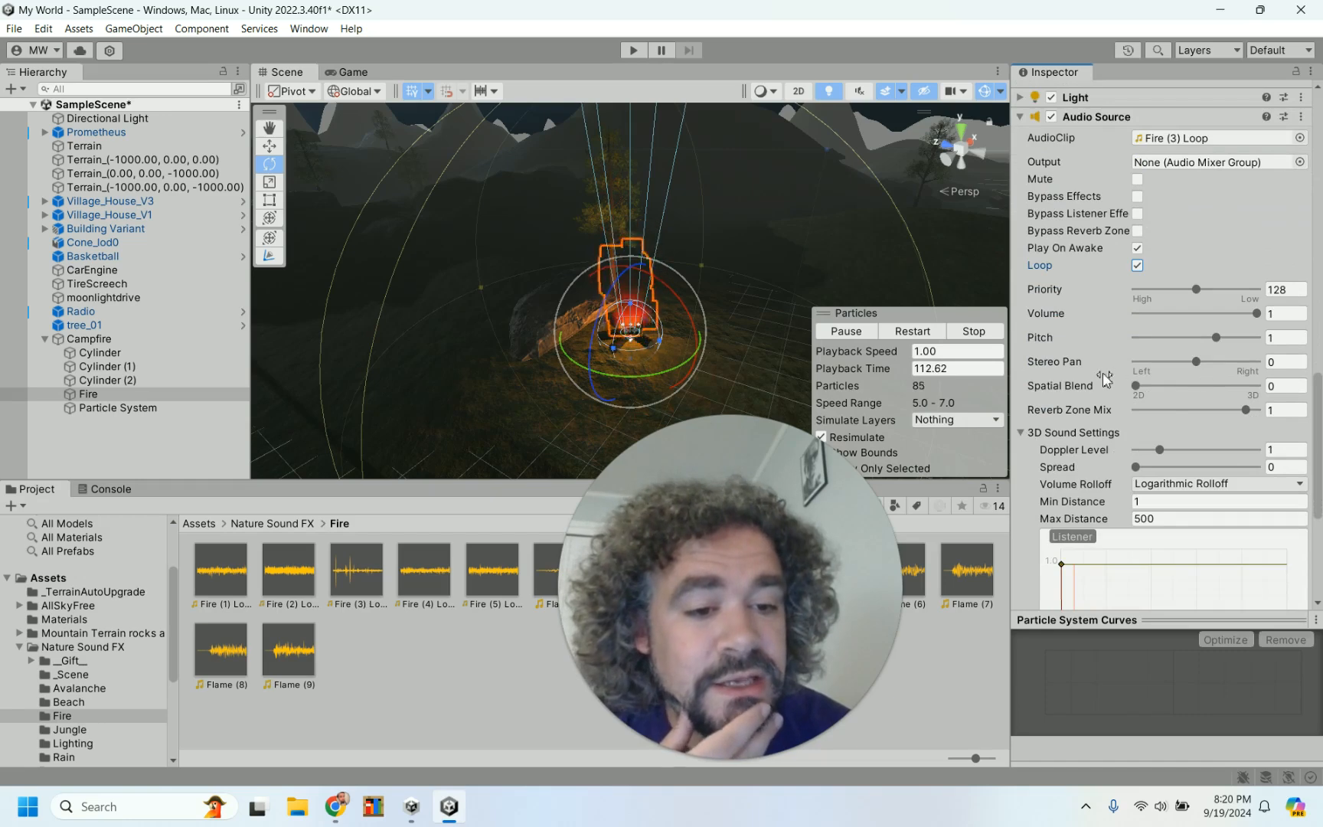
{"action": "left_click_drag", "start_coordinate": [1135, 385], "coordinate": [1286, 386]}
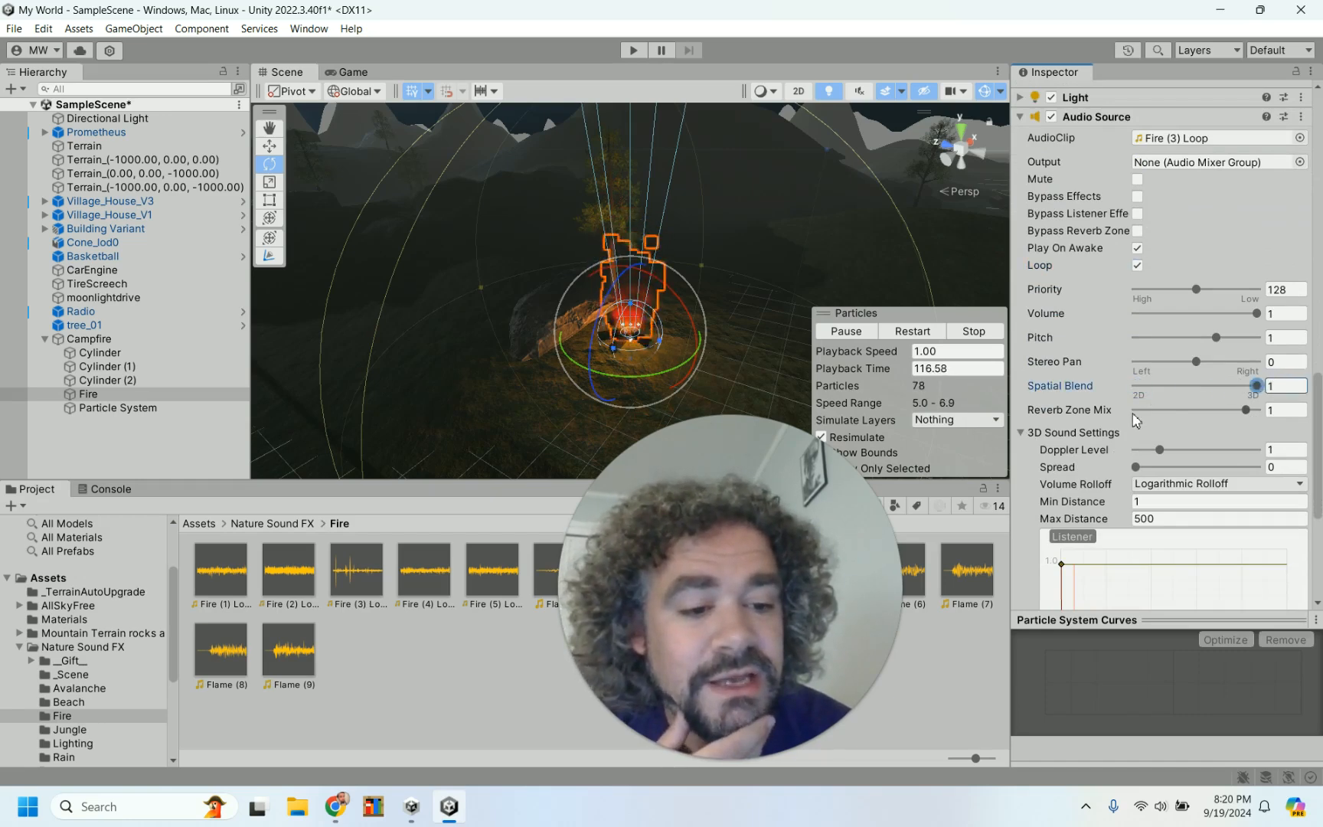
{"action": "scroll", "coordinate": [1135, 419], "scroll_direction": "down", "scroll_amount": 3}
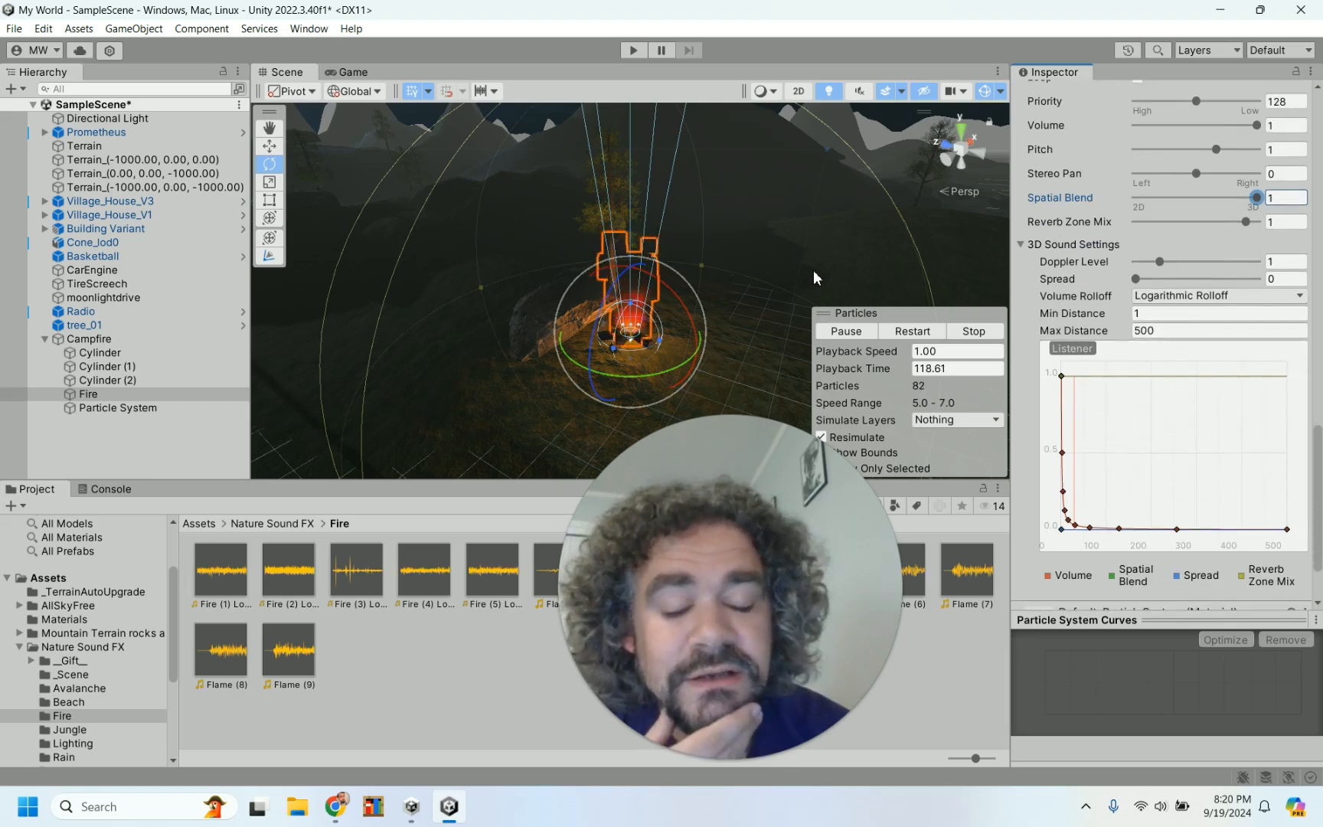
{"action": "left_click", "coordinate": [1148, 330]}
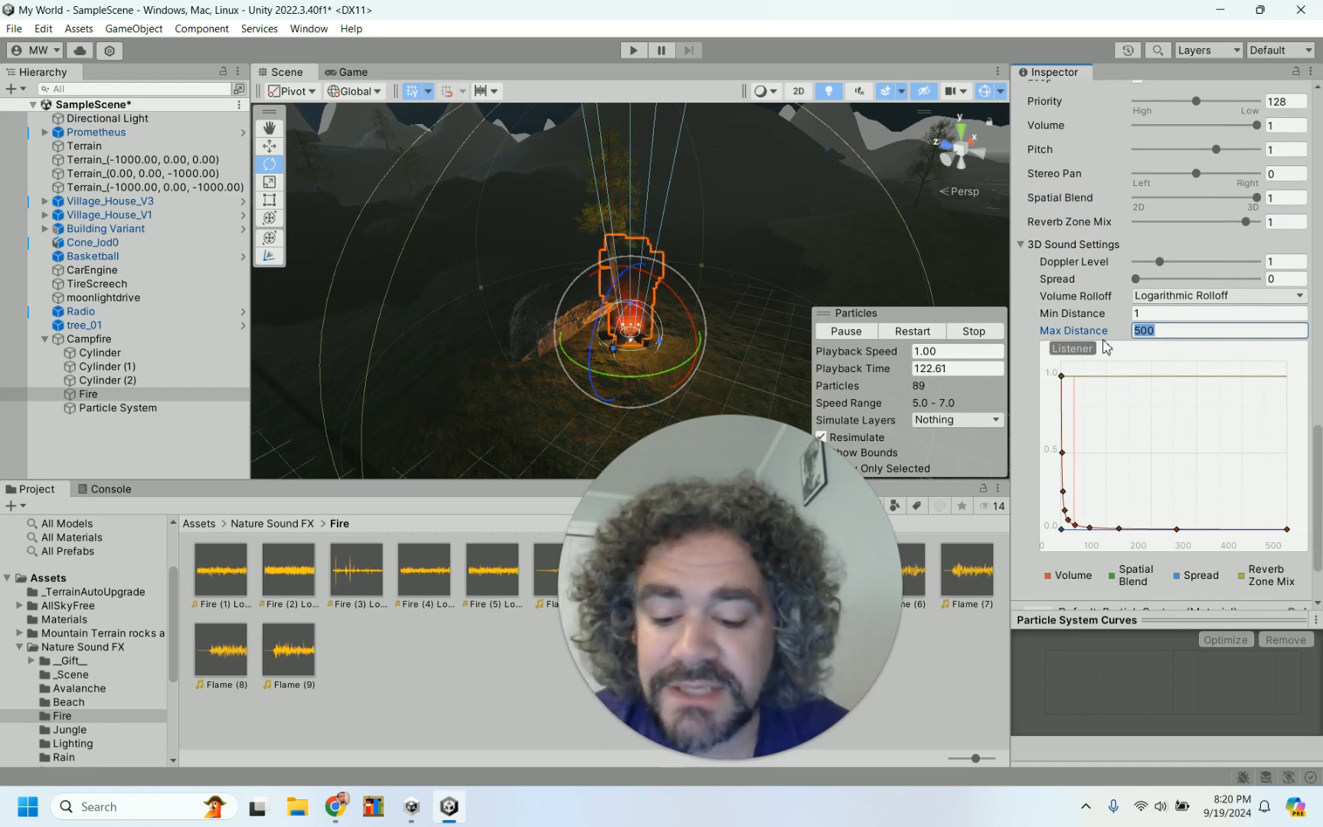
{"action": "type", "text": "7"}
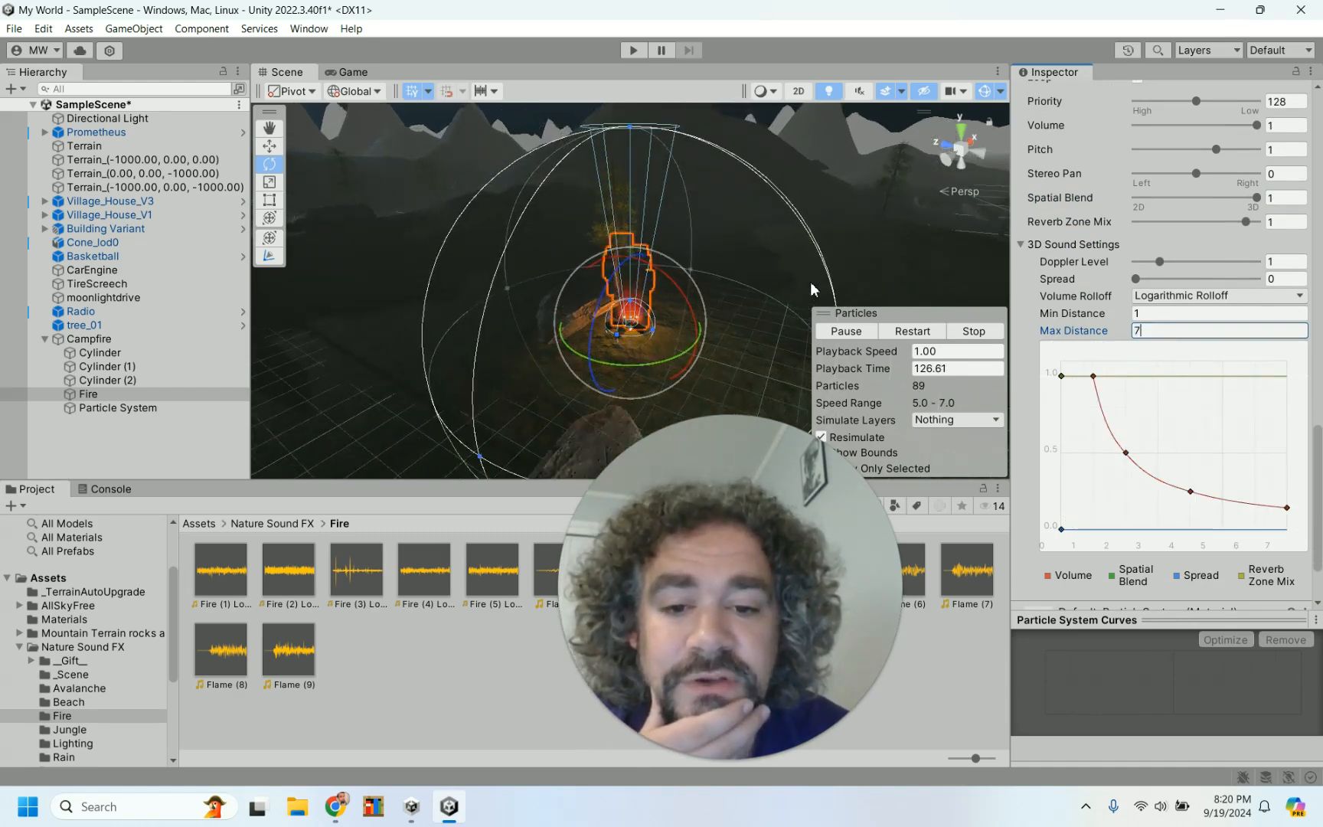
{"action": "scroll", "coordinate": [1087, 295], "scroll_direction": "up", "scroll_amount": 5}
{"action": "scroll", "coordinate": [1087, 295], "scroll_direction": "up", "scroll_amount": 6}
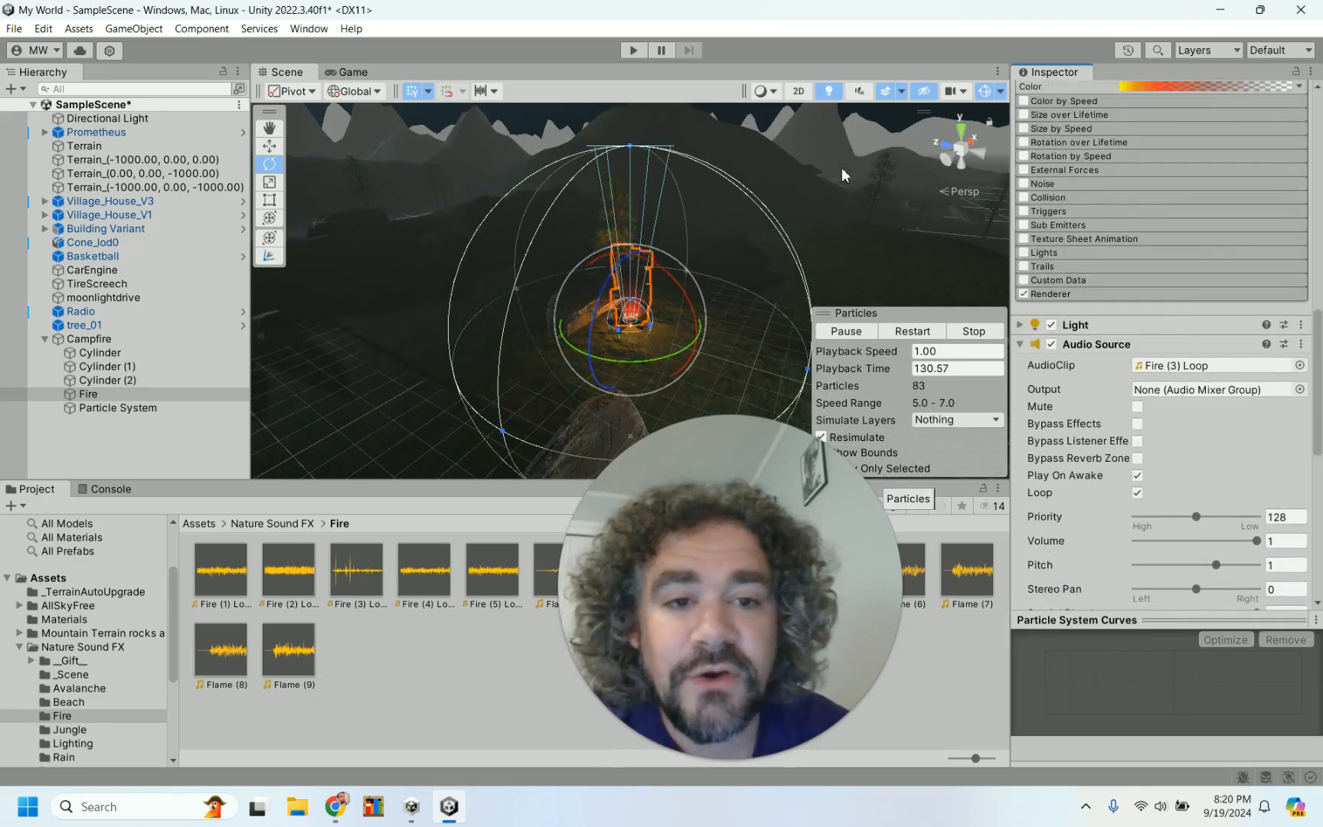
Play the scene with game audio unmuted, drive to the campfire to check the fire sound, and stop playing.
{"action": "left_click", "coordinate": [633, 51]}
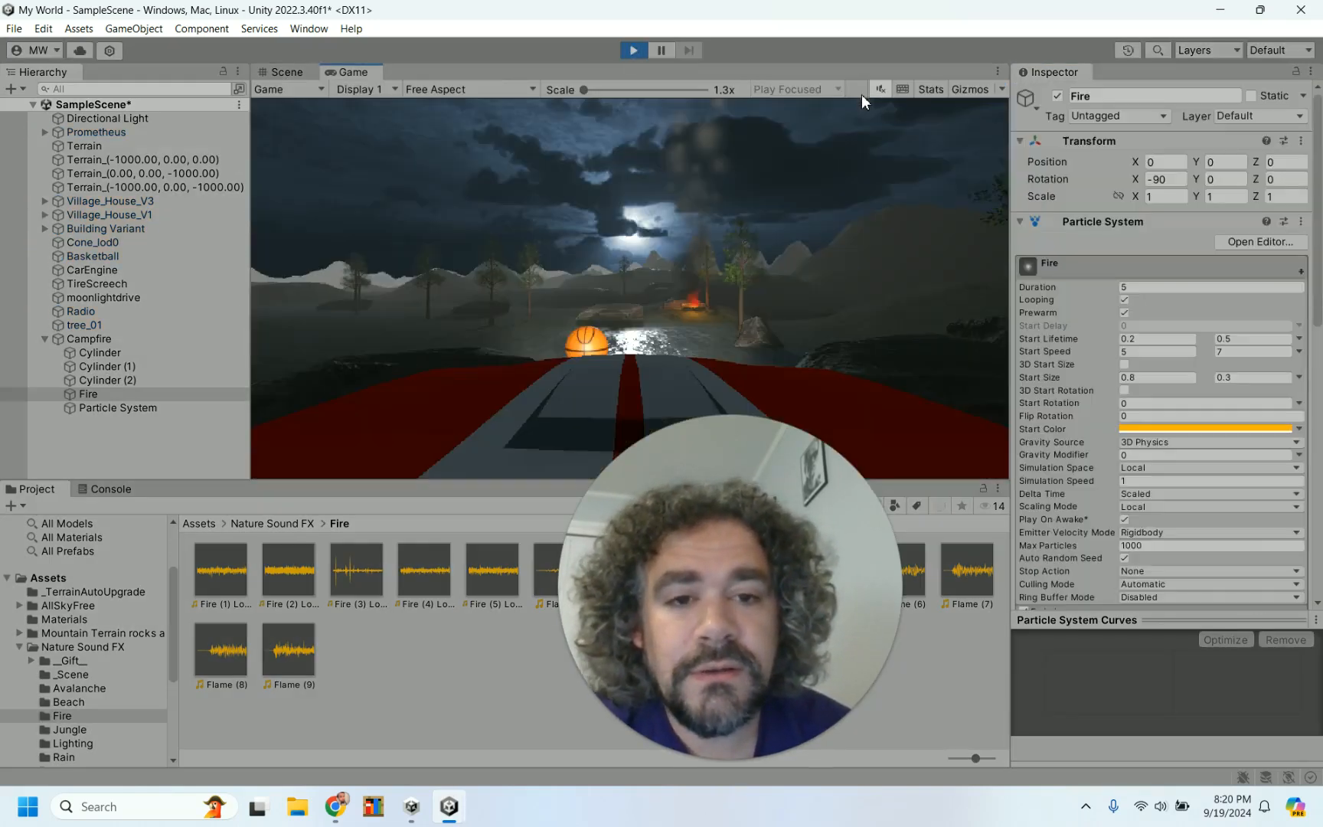
{"action": "left_click", "coordinate": [885, 91]}
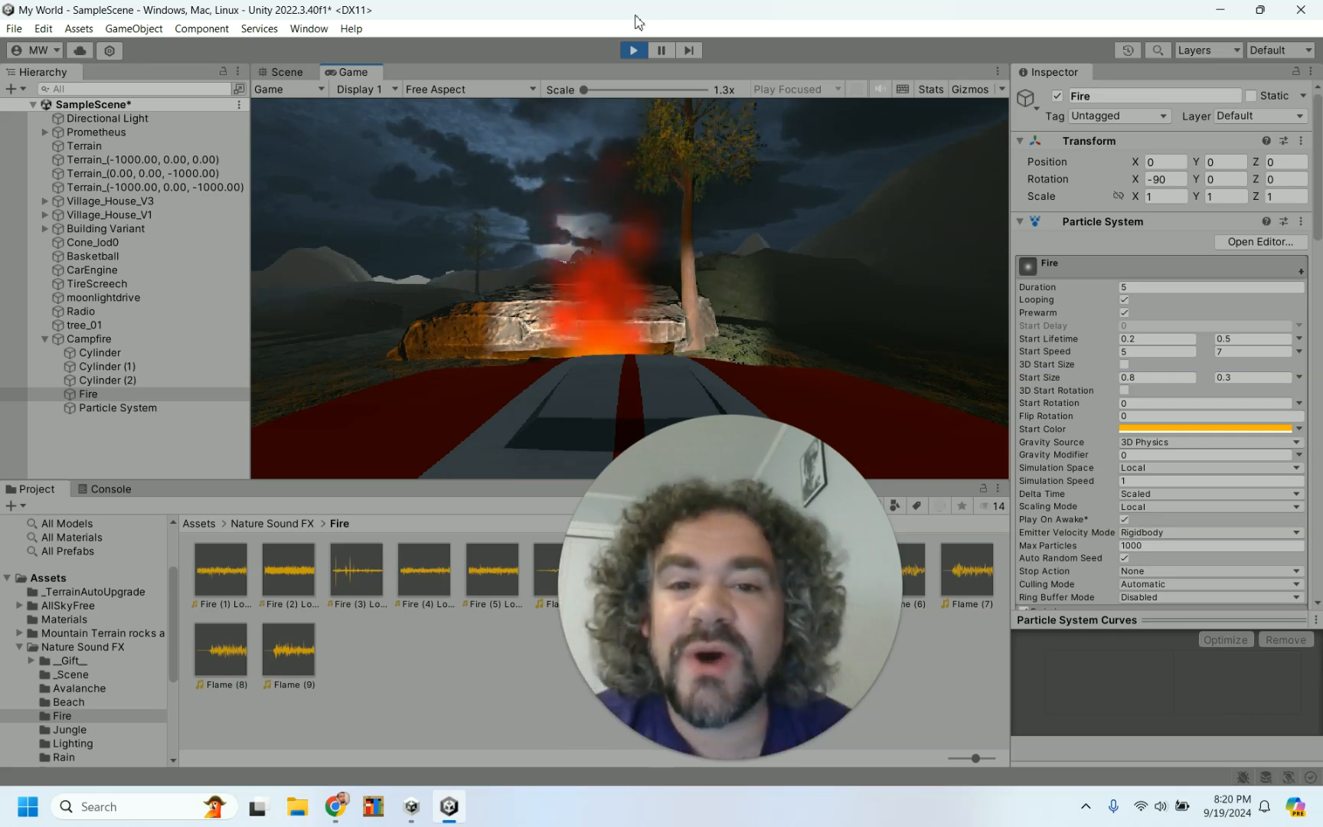
{"action": "left_click", "coordinate": [627, 50]}
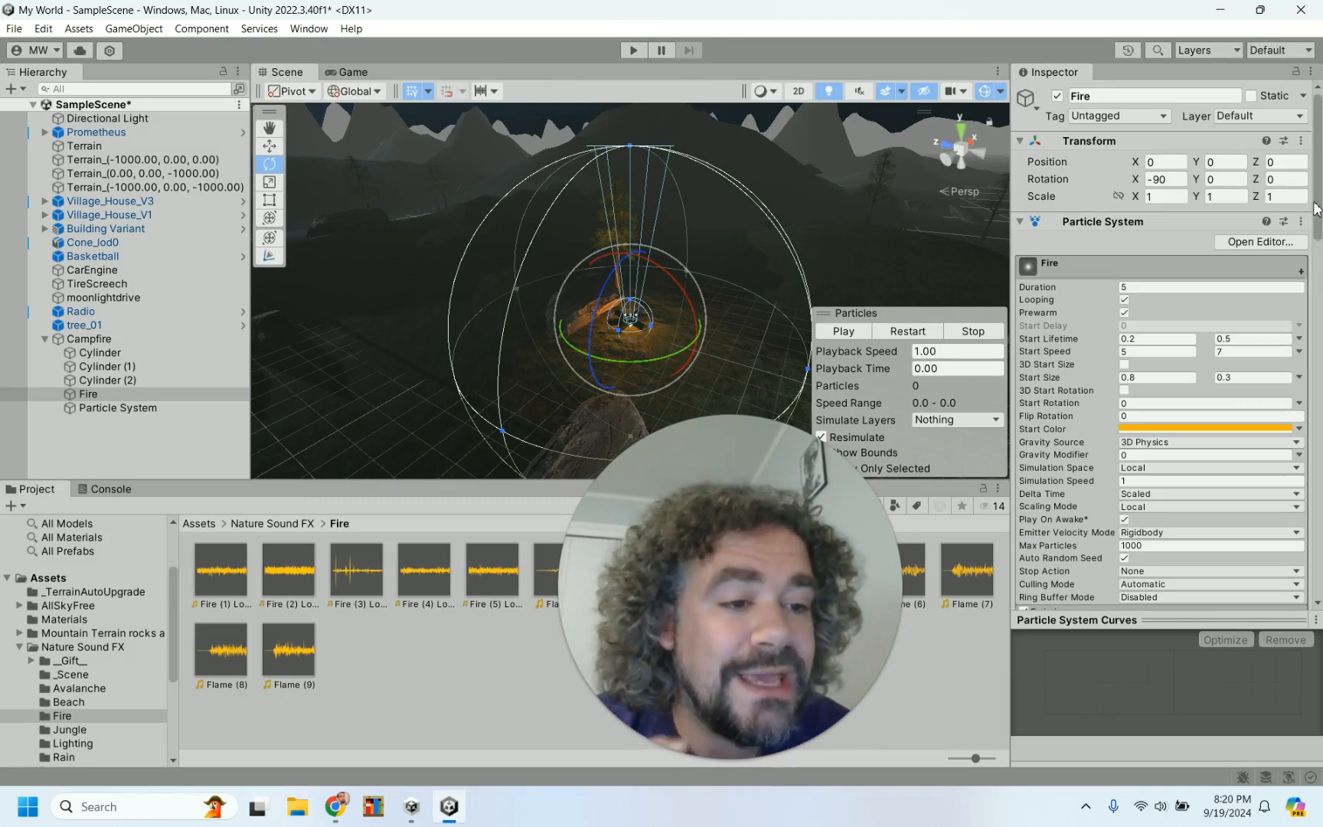
{"action": "left_click_drag", "start_coordinate": [1316, 208], "coordinate": [1321, 574]}
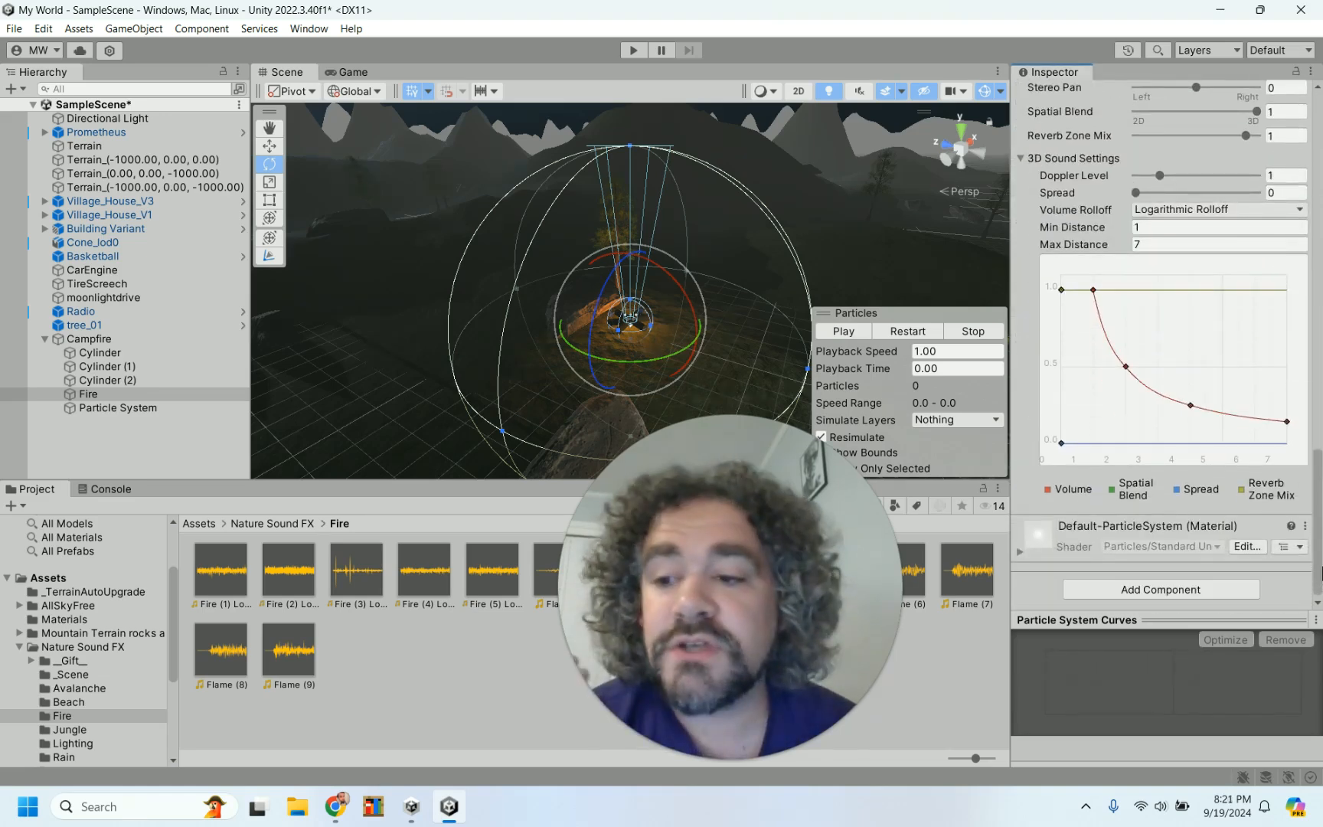
{"action": "left_click_drag", "start_coordinate": [1317, 463], "coordinate": [1280, 71]}
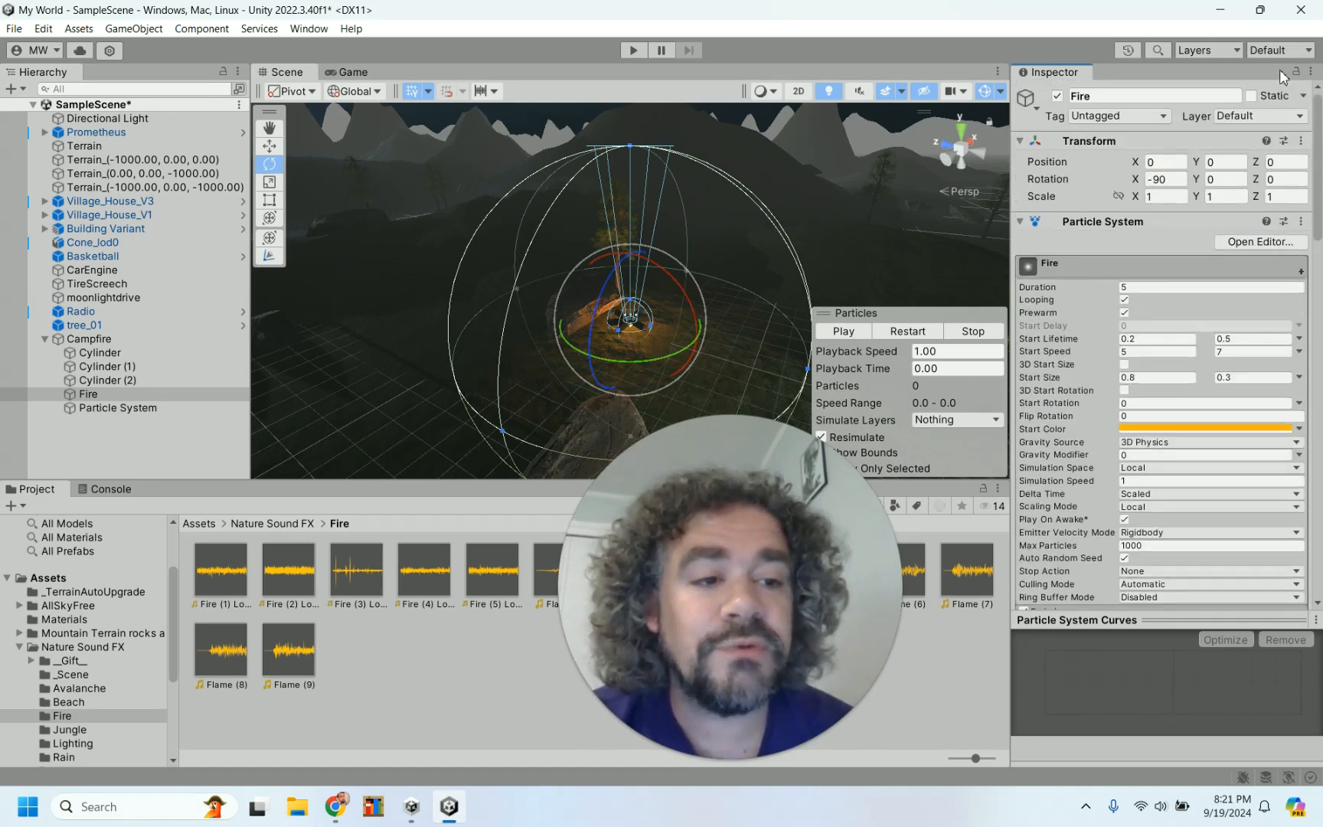